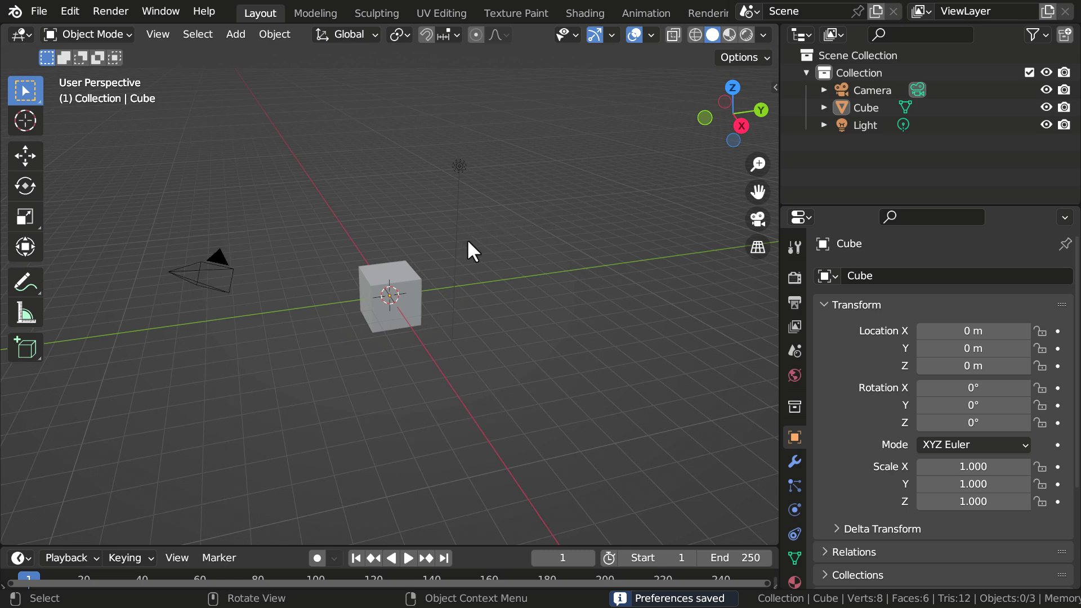
Enable the Cavity option in the viewport shading settings so the cube's edges stand out.
scroll(467, 242, up, 6)
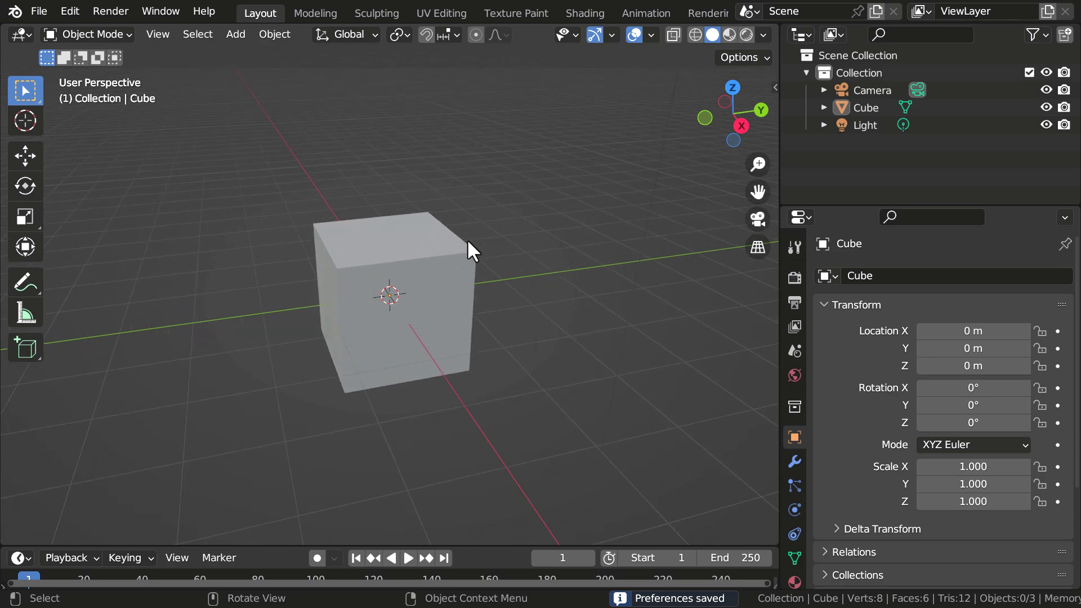
mouse_move(360, 274)
middle_down()
mouse_move(440, 281)
mouse_move(389, 268)
mouse_move(424, 259)
mouse_move(376, 271)
middle_up()
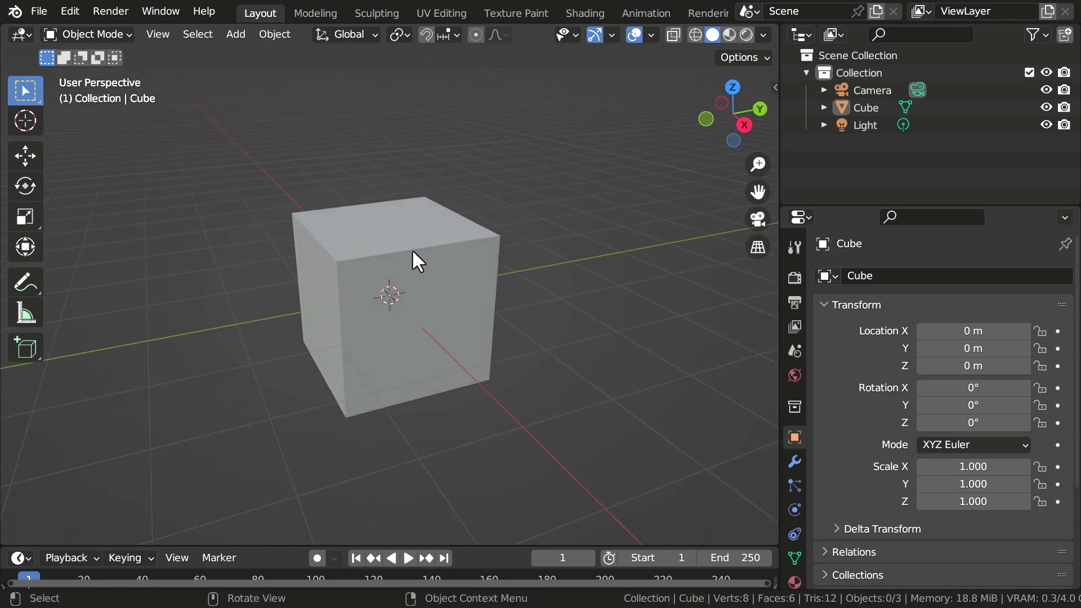
middle_drag(436, 250, 467, 249)
scroll(468, 248, down, 1)
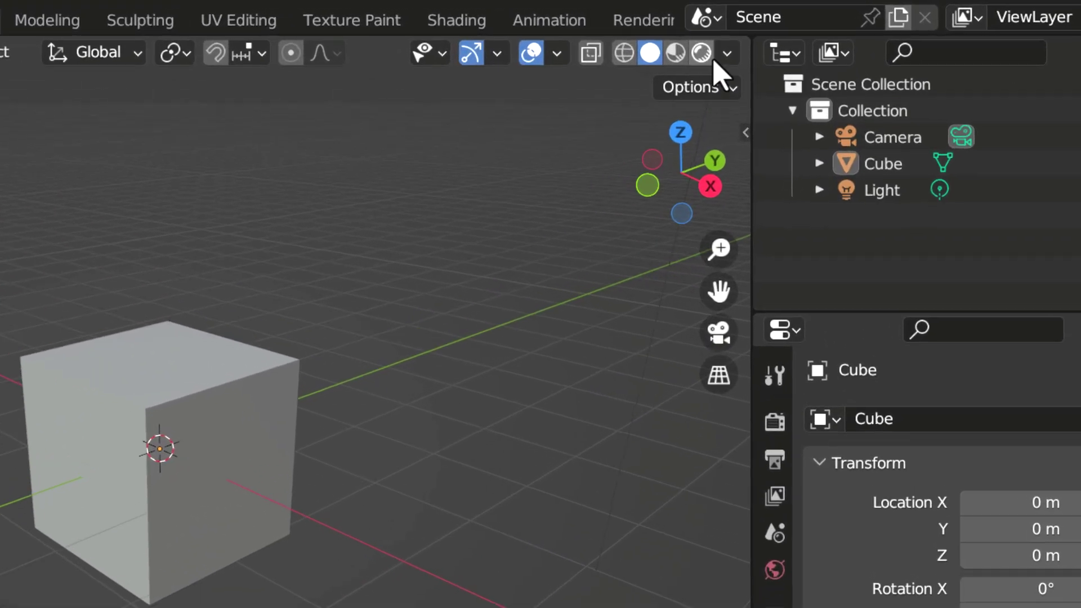
click(763, 35)
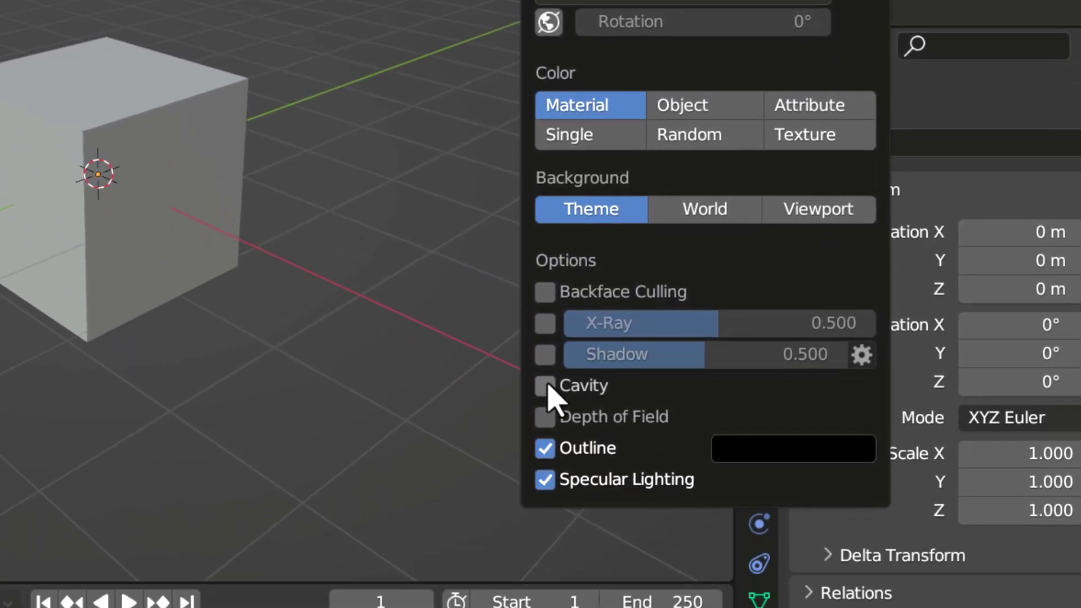
click(547, 389)
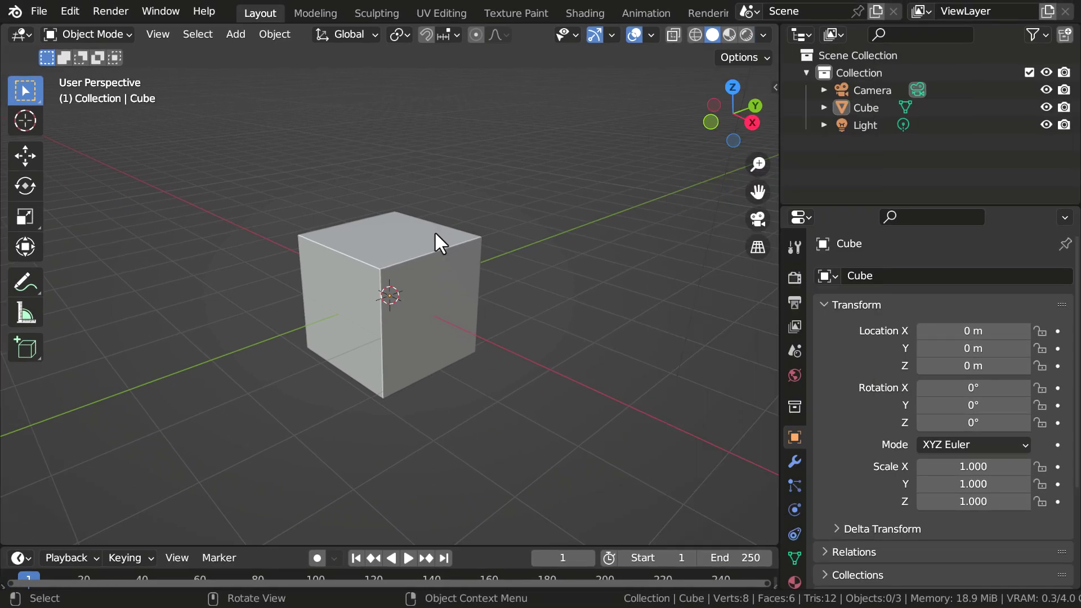
Select the cube, clear its scale and flatten it along Z to a scale of about 0.265 for a chair seat.
click(453, 260)
middle_drag(535, 246, 552, 251)
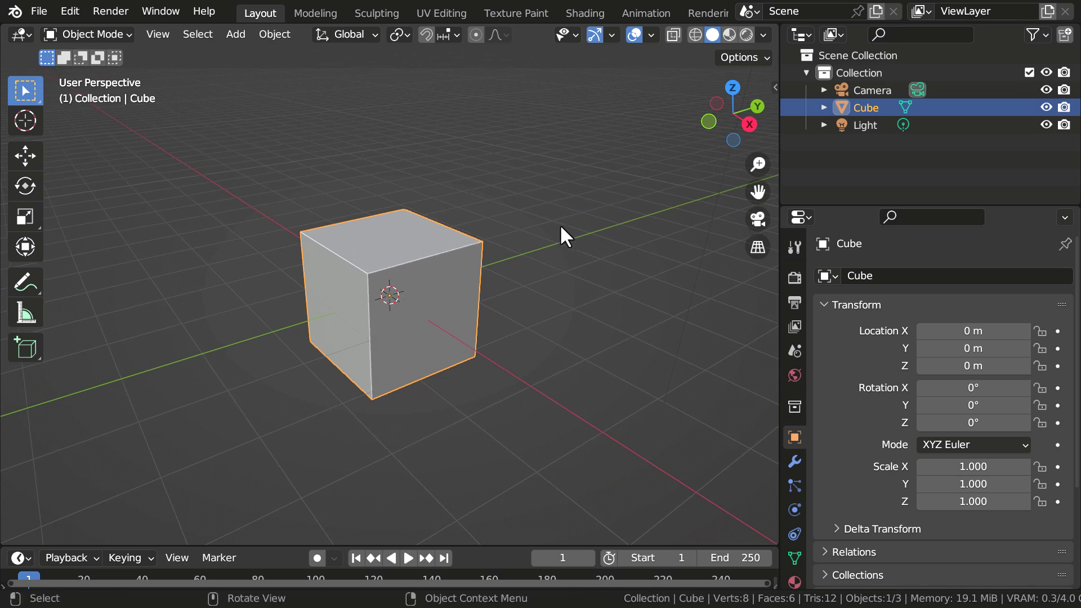
middle_drag(571, 244, 562, 261)
key(alt+s)
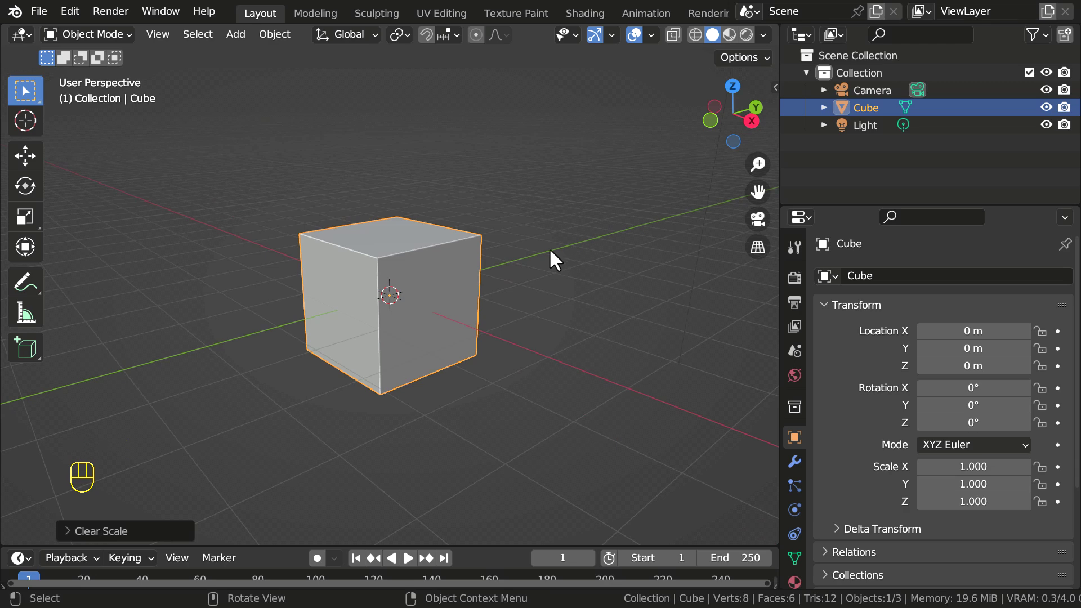
key(s)
key(z)
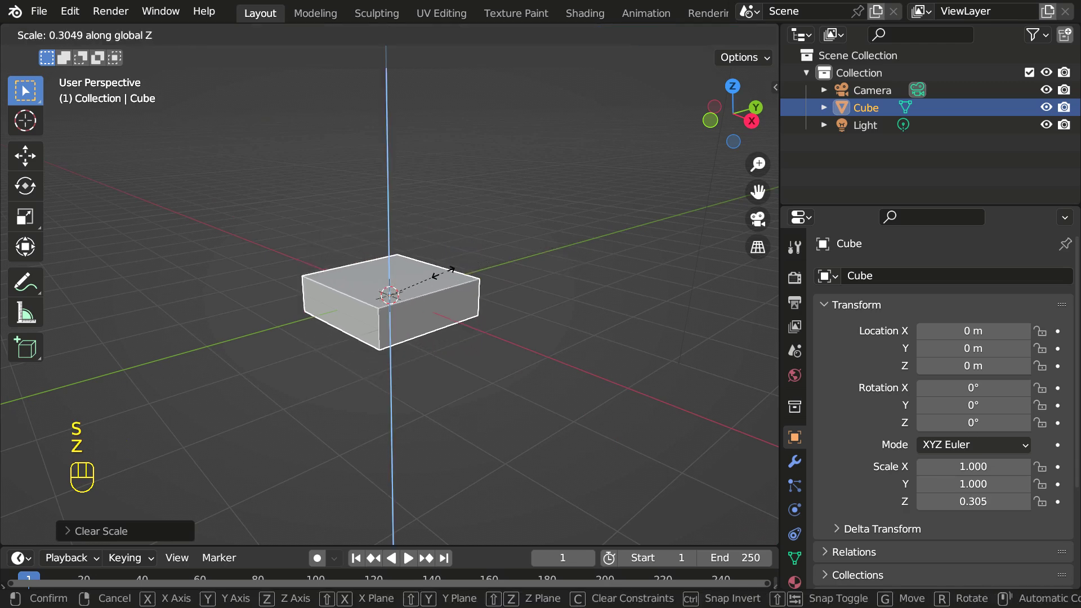
click(429, 299)
Duplicate the seat about 0.4 m downward along Z and shrink the copy to about 0.242 in X and Y.
key(shift+d)
key(z)
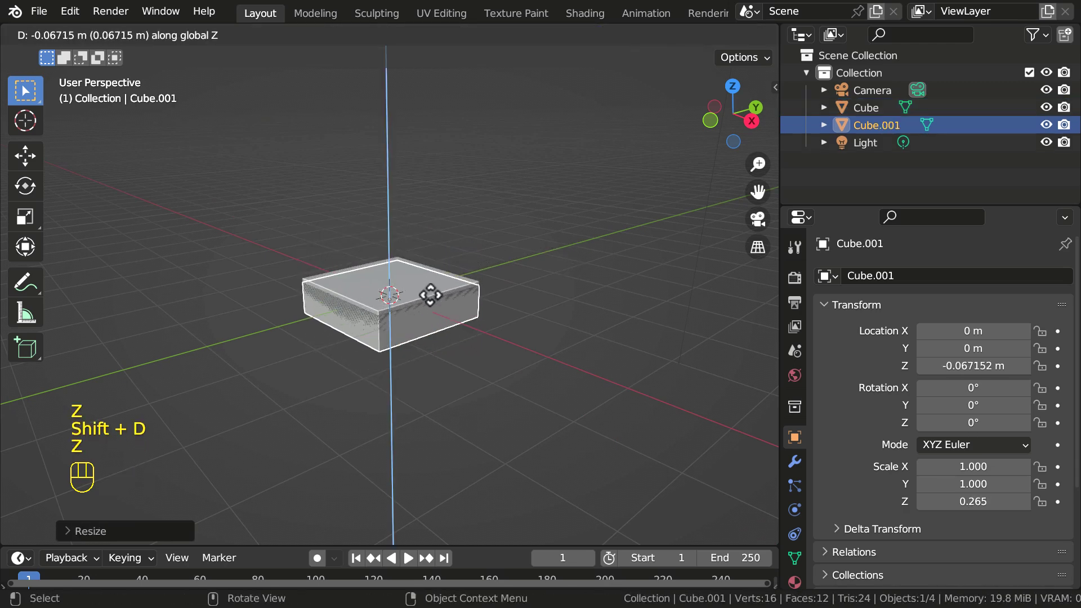
click(433, 313)
key(s)
key(shift+z)
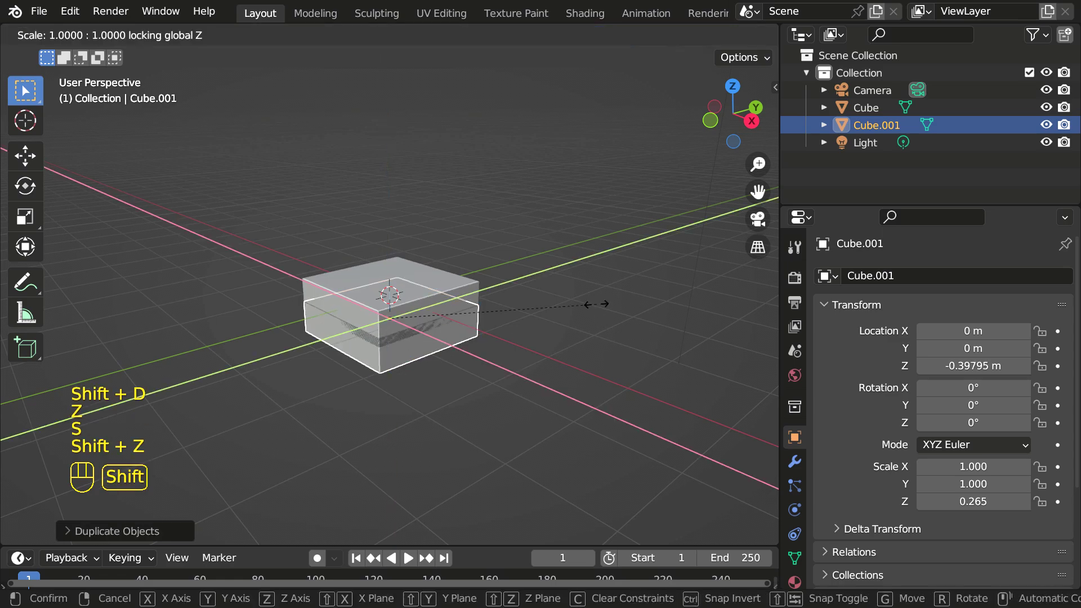
click(435, 306)
Stretch the leg to a Z scale of about 0.757 and lower it to about Z -1.012 m, beneath the seat.
middle_drag(434, 306, 401, 298)
key(s)
key(z)
click(455, 303)
key(g)
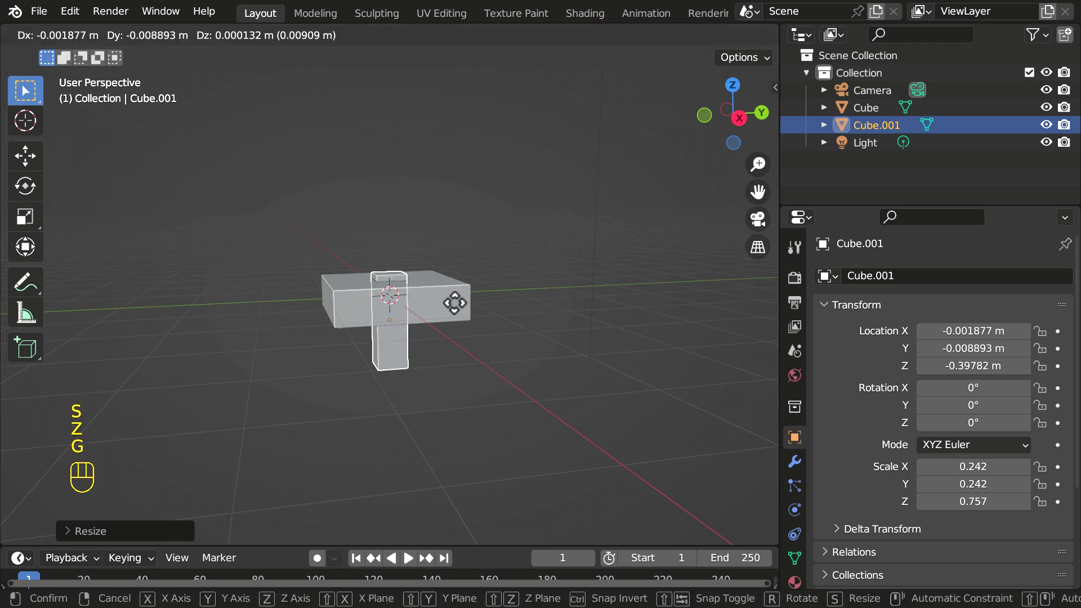
key(z)
click(393, 316)
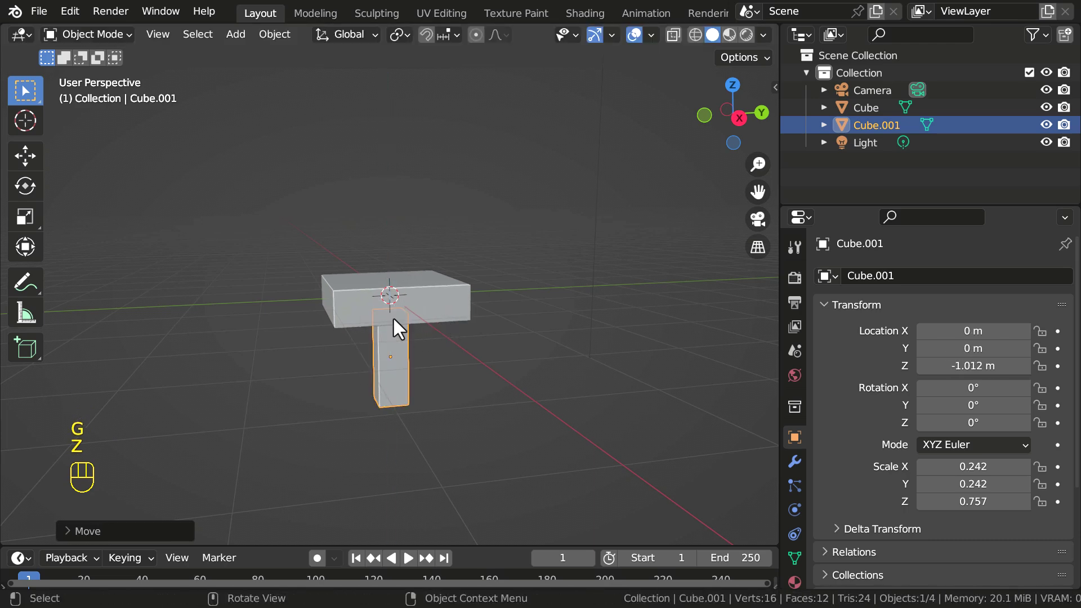
Move the leg to about X -0.69 m in front view and duplicate it along X to about 0.66 m.
middle_drag(392, 317, 468, 315)
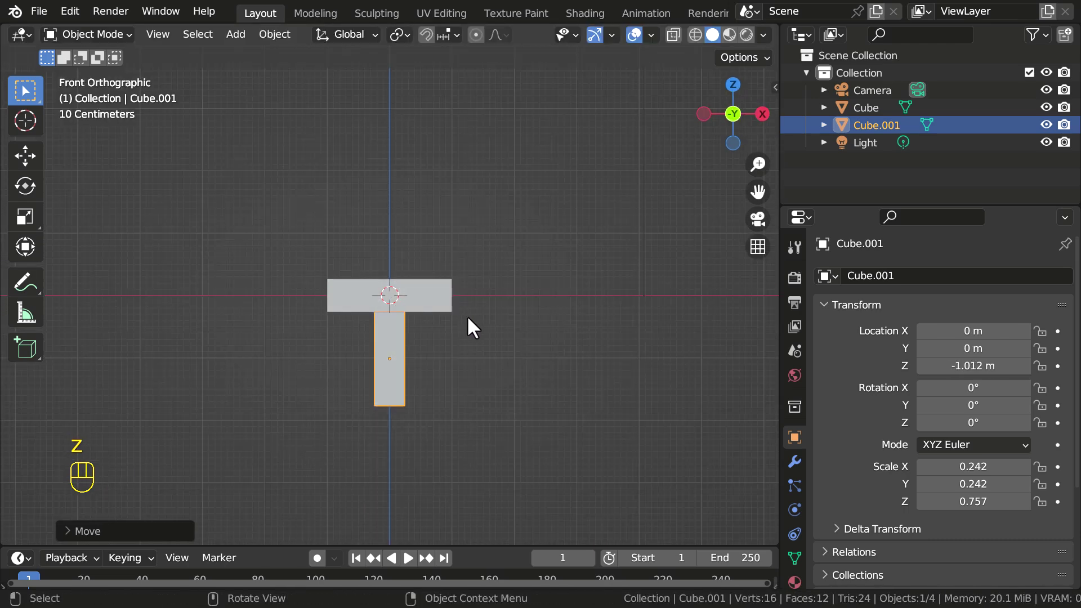
key(g)
click(429, 309)
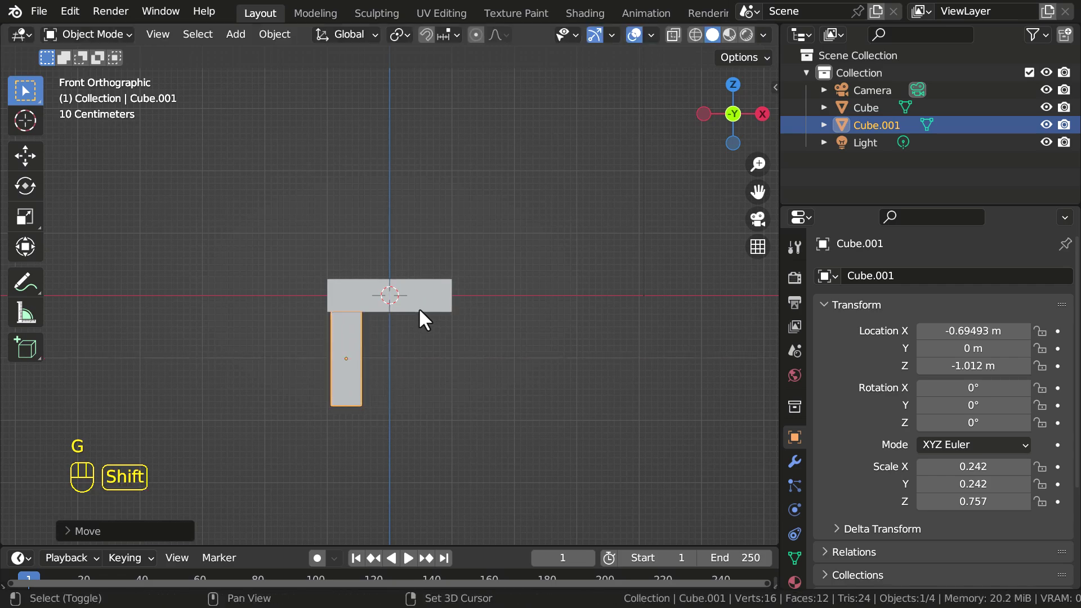
key(shift+d)
key(x)
click(504, 309)
Move both legs along Y to about 0.69 m and duplicate the pair along Y to the seat's opposite edge.
mouse_move(505, 309)
middle_down()
mouse_move(628, 307)
mouse_move(492, 314)
middle_up()
middle_drag(343, 377, 388, 356)
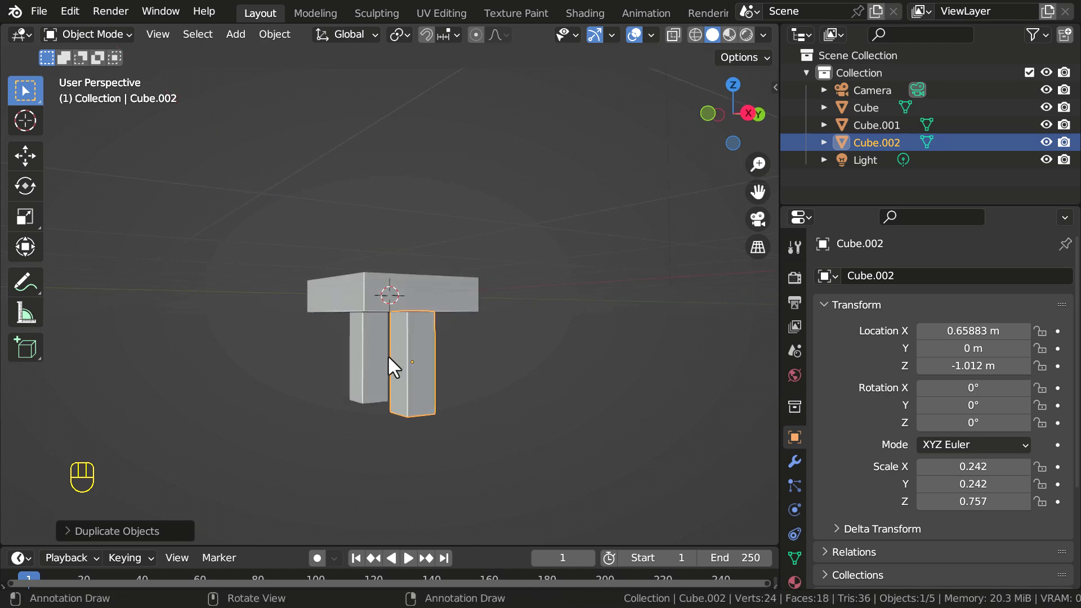
drag(345, 355, 494, 367)
middle_drag(494, 367, 471, 353)
key(g)
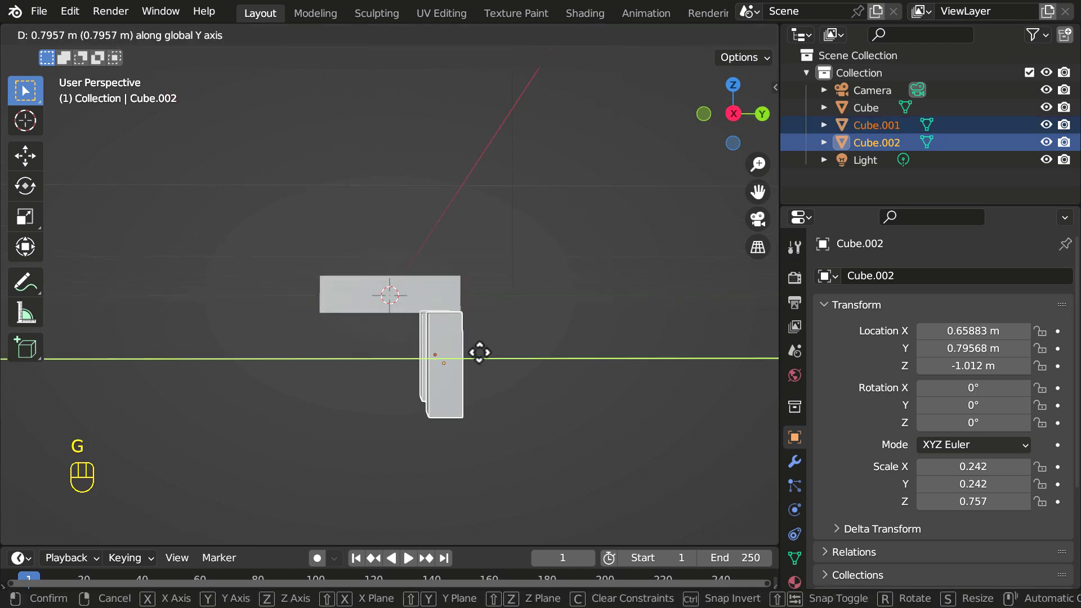
click(472, 352)
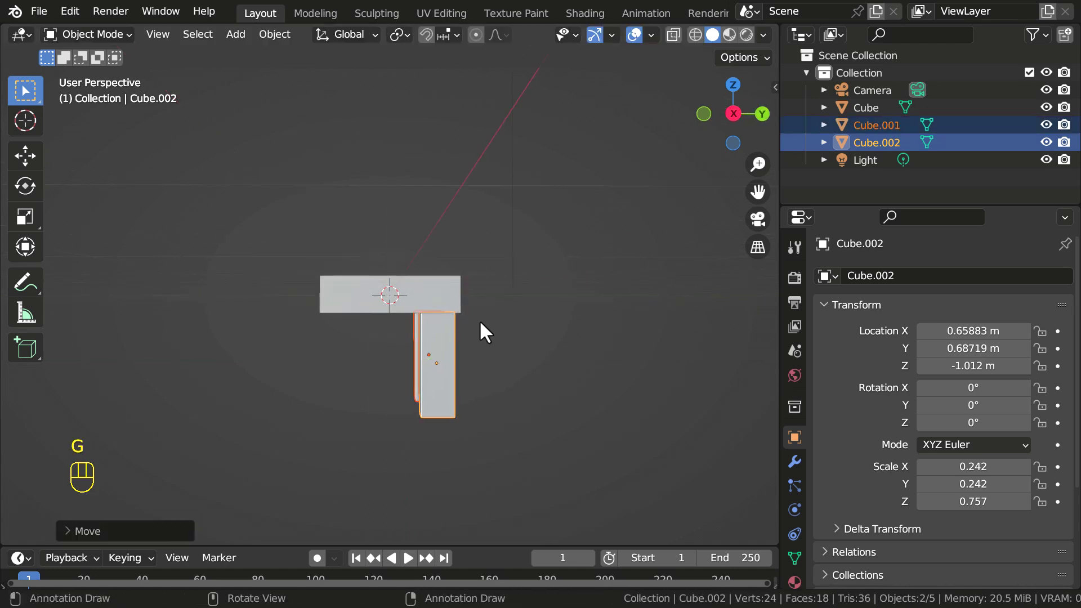
key(shift+d)
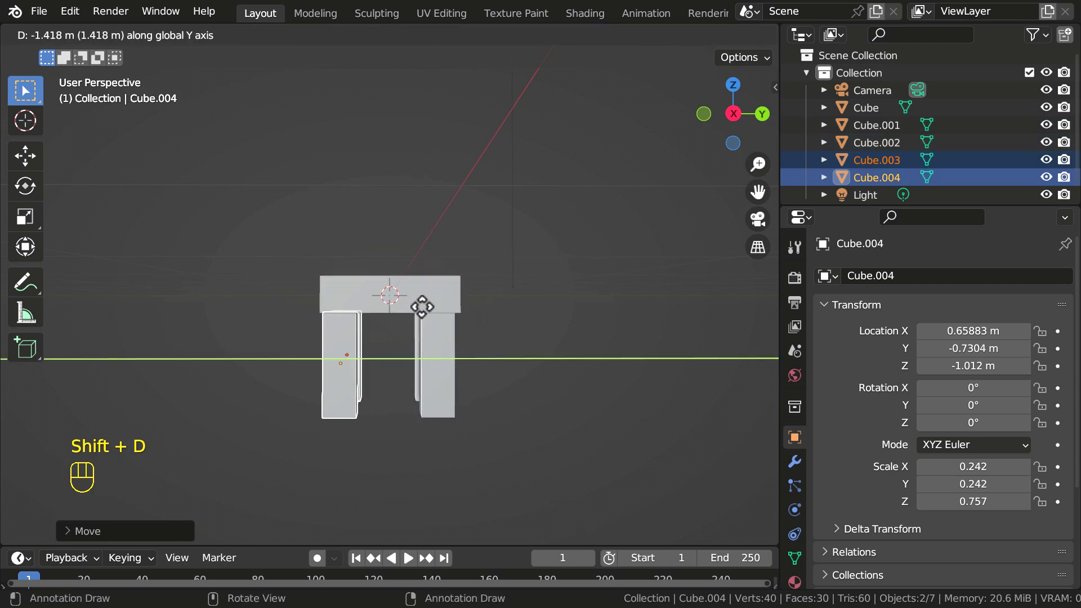
click(423, 306)
Duplicate the seat about 1.97 m along Y and narrow the copy to a Y scale of about 0.309.
middle_drag(386, 265, 463, 285)
click(463, 284)
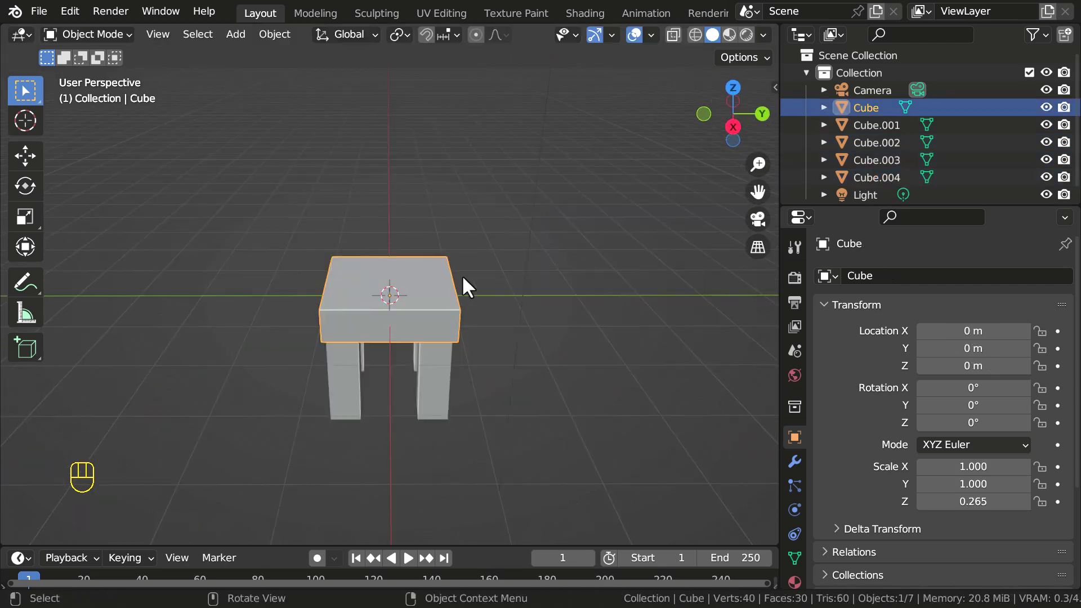
key(shift+d)
key(y)
click(555, 287)
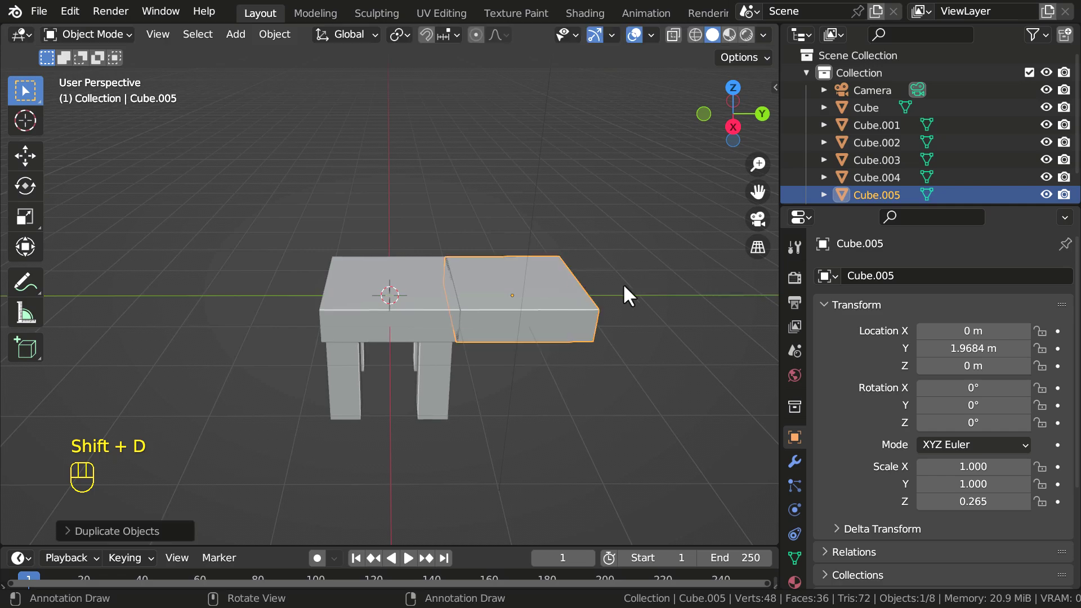
key(s)
key(y)
click(549, 277)
Stretch the narrow slab to a Z scale of about 1.241 and move it onto the seat's rear edge as a backrest.
key(s)
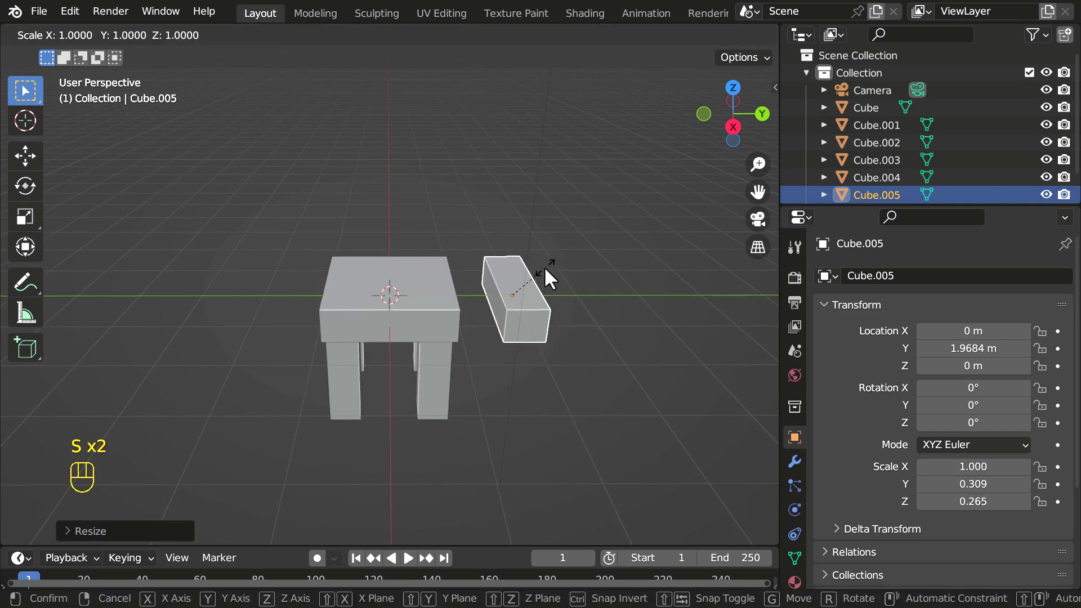
key(z)
key(g)
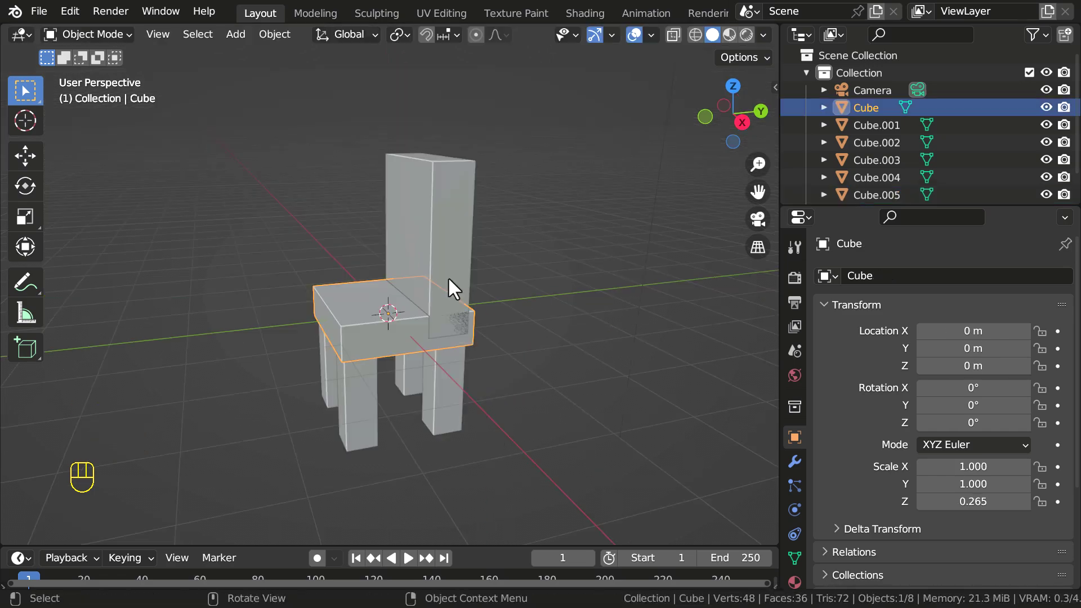
Hide and restore the seat, and narrow the backrest to an X scale of about 0.986.
click(447, 276)
key(h)
middle_drag(423, 304, 483, 300)
key(ctrl+z)
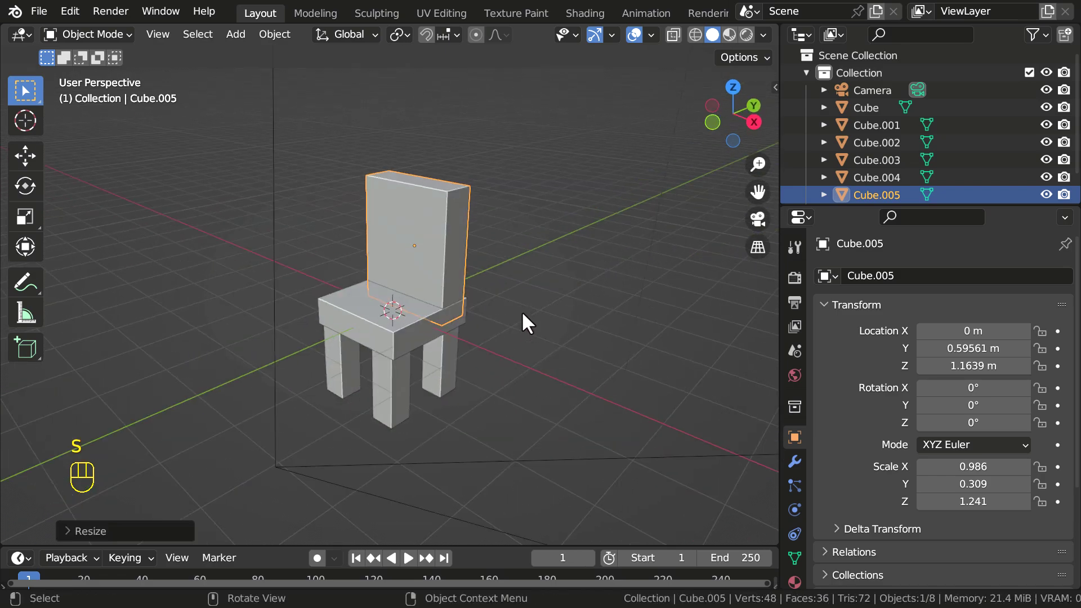
click(525, 312)
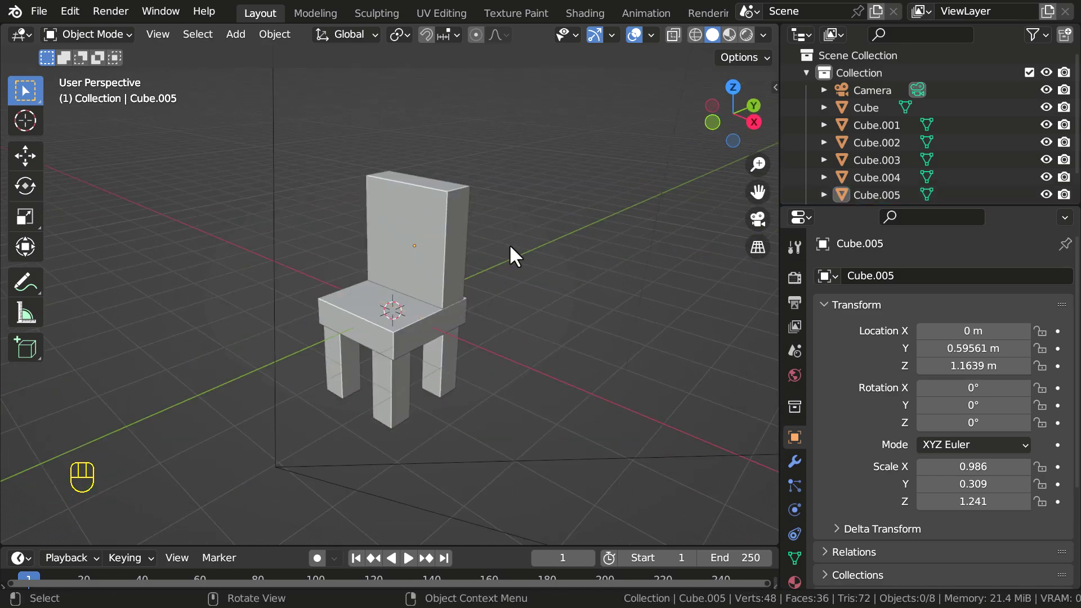
Select all six parts of the chair and delete them.
middle_drag(376, 298, 408, 300)
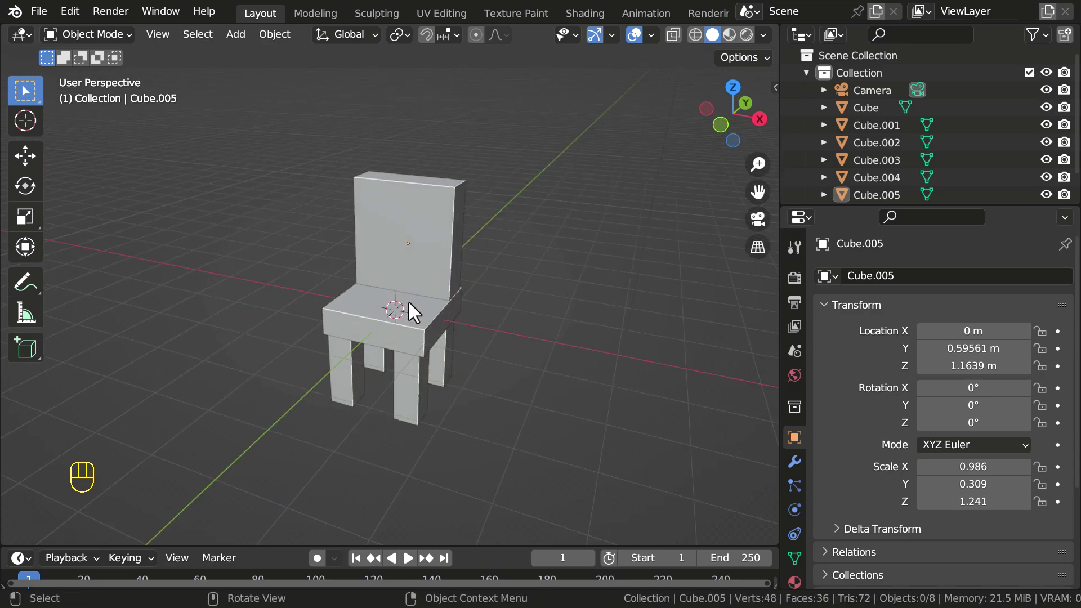
drag(280, 201, 485, 373)
key(x)
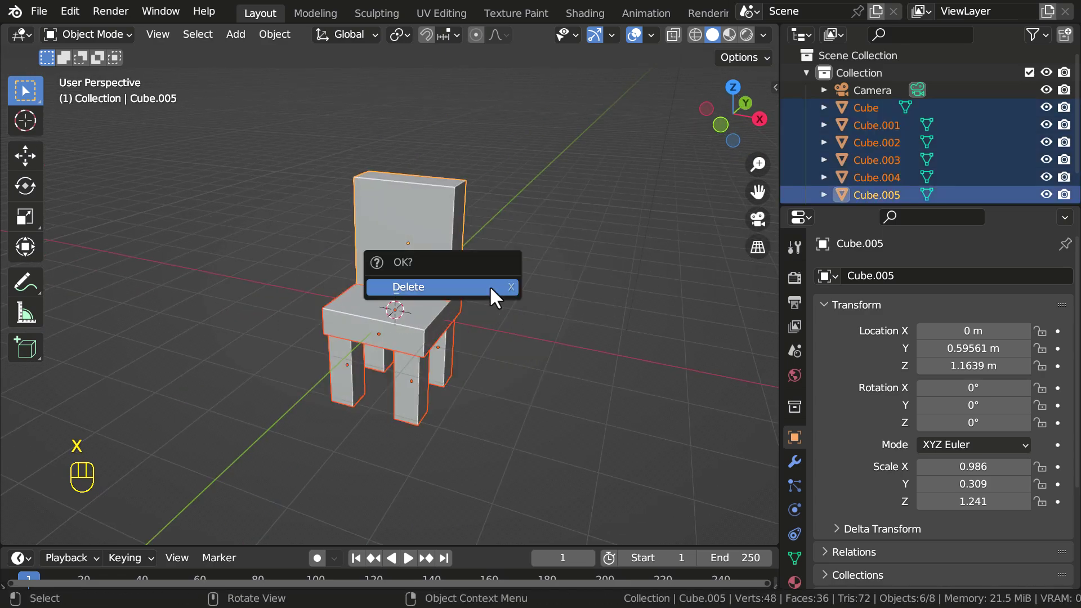
click(488, 285)
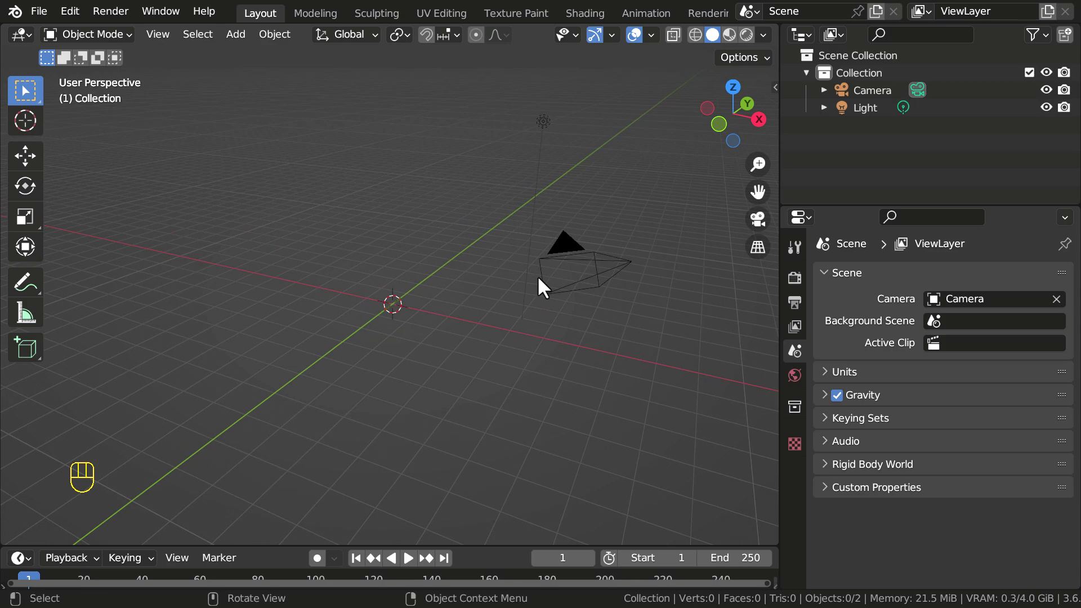
Select the camera and the light and delete them to empty the scene.
shift+click(534, 255)
shift+click(531, 236)
key(x)
click(531, 234)
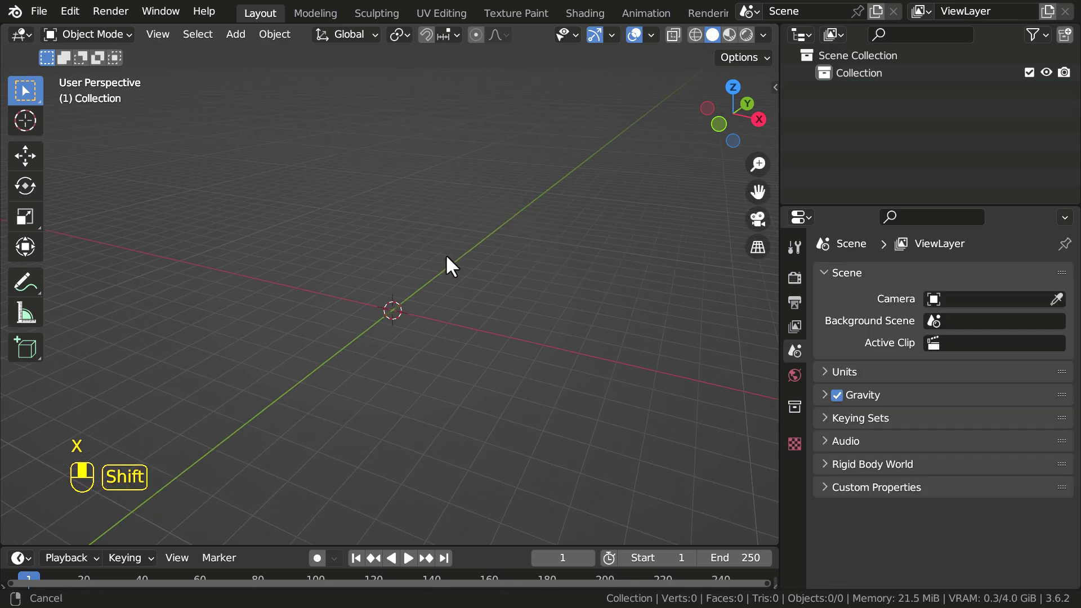
Add a new cube mesh at the scene origin.
key(shift+a)
mouse_move(427, 252)
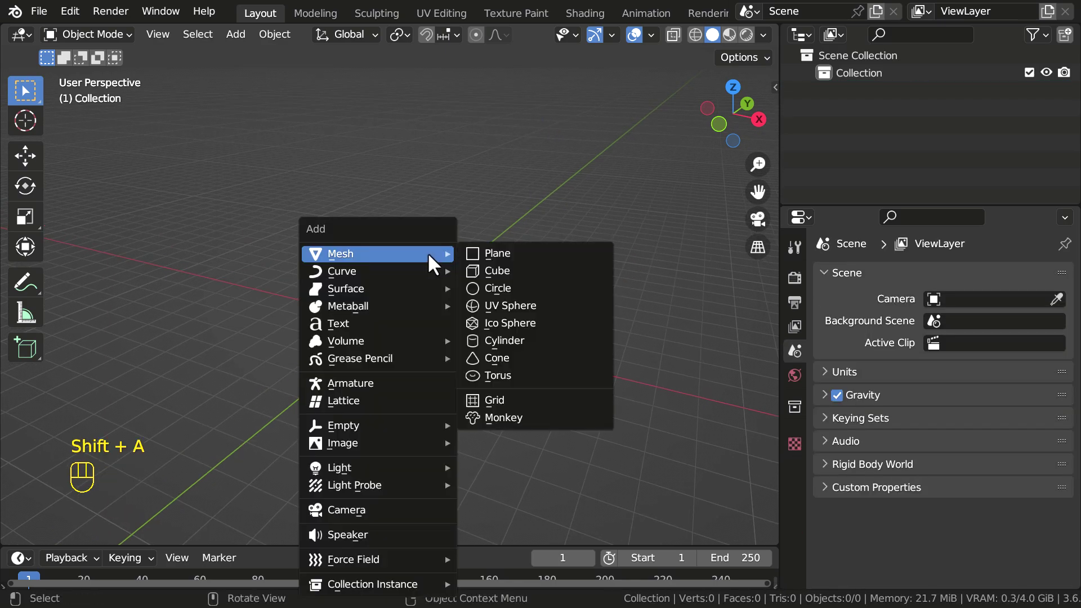
click(488, 270)
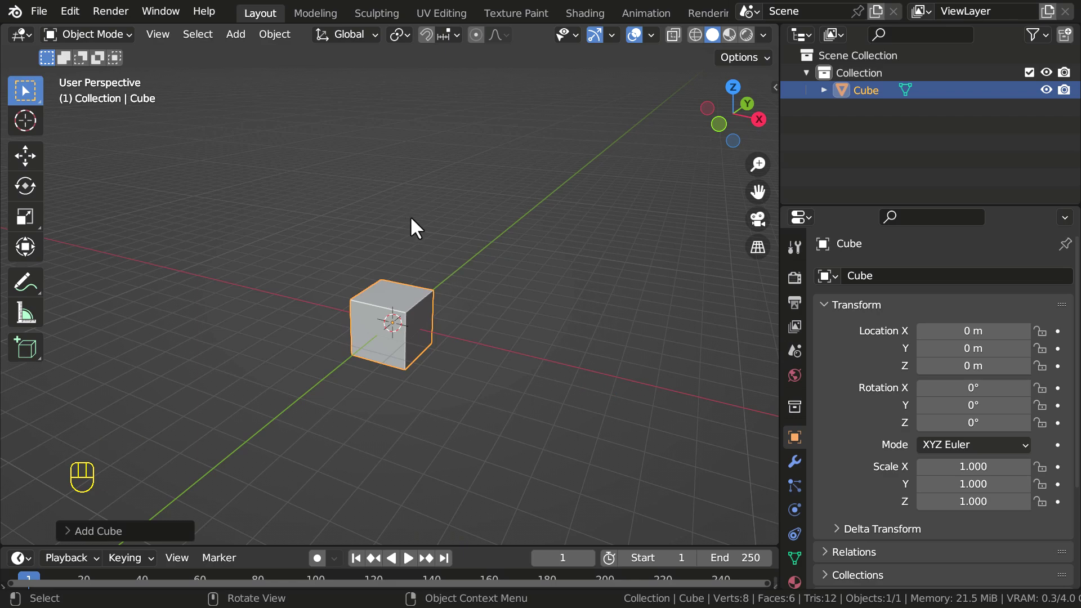
Switch to the Geometry Nodes workspace and remove the spreadsheet by extending the 3D viewport over its area.
scroll(444, 11, down, 10)
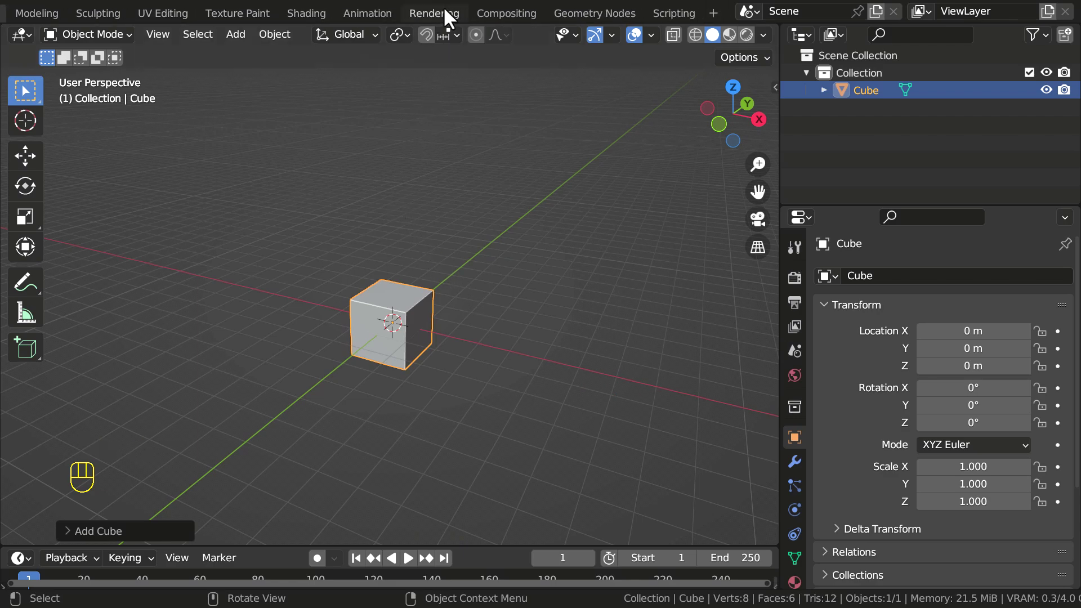
click(566, 14)
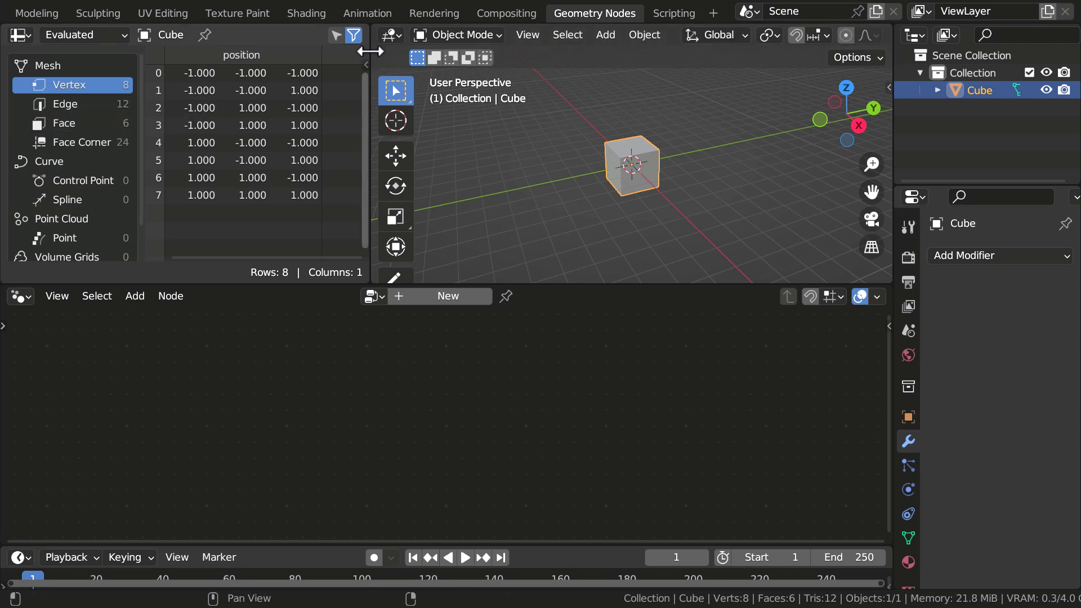
click(383, 35)
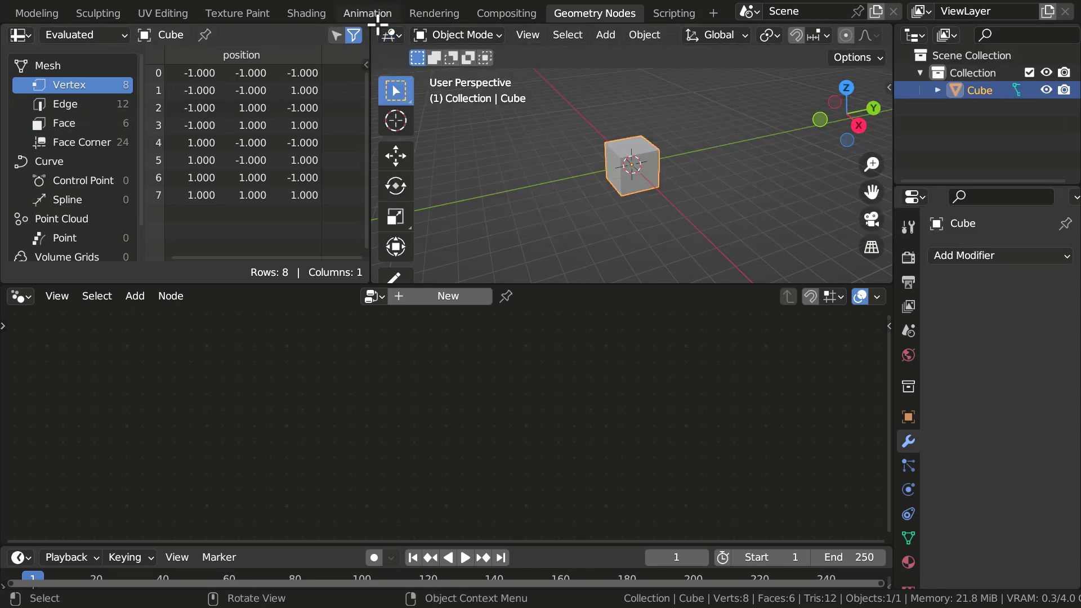
drag(373, 26, 349, 28)
key(n)
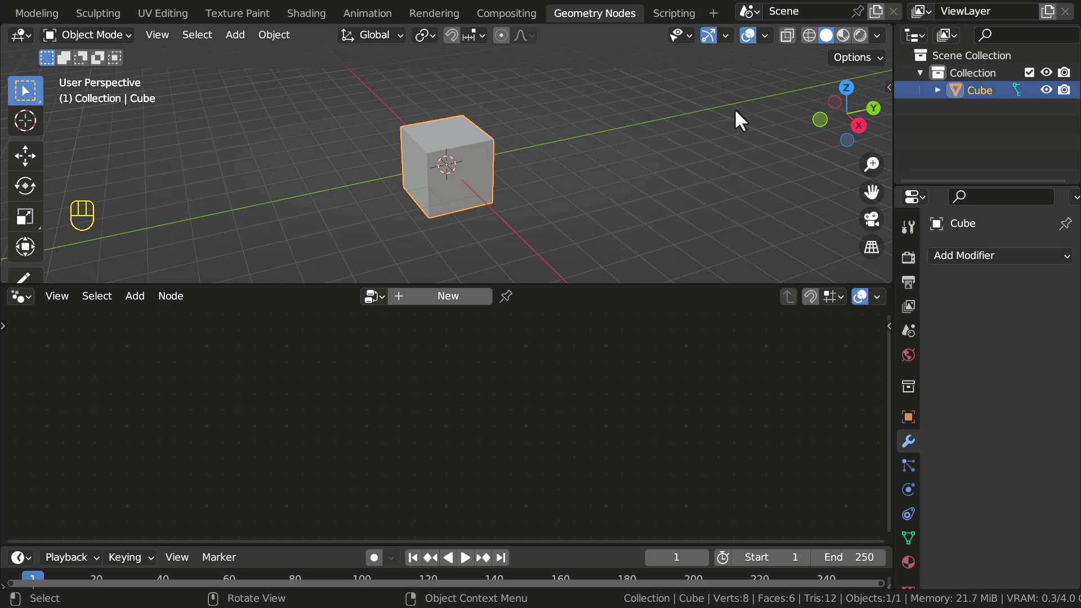
Enable the Cavity option in the 3D viewport's solid shading settings.
click(877, 35)
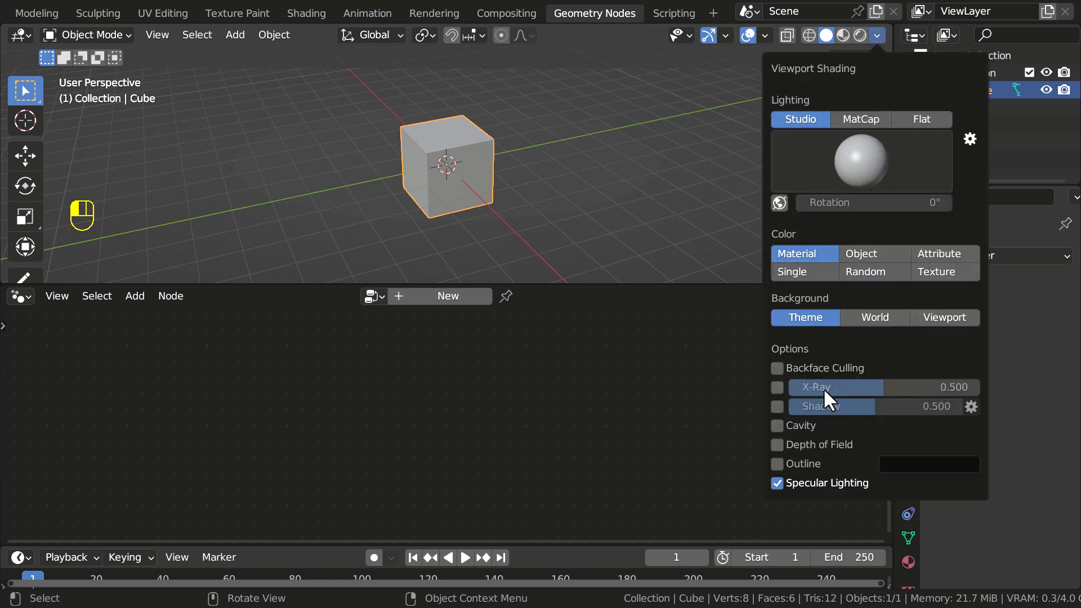
click(788, 421)
scroll(471, 153, up, 1)
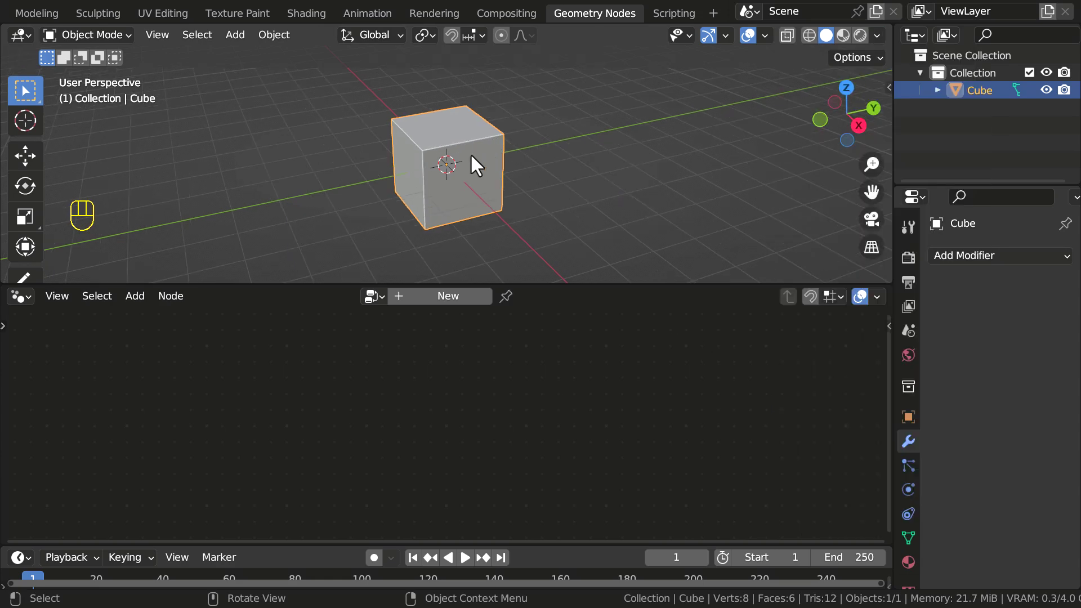
middle_drag(406, 140, 419, 139)
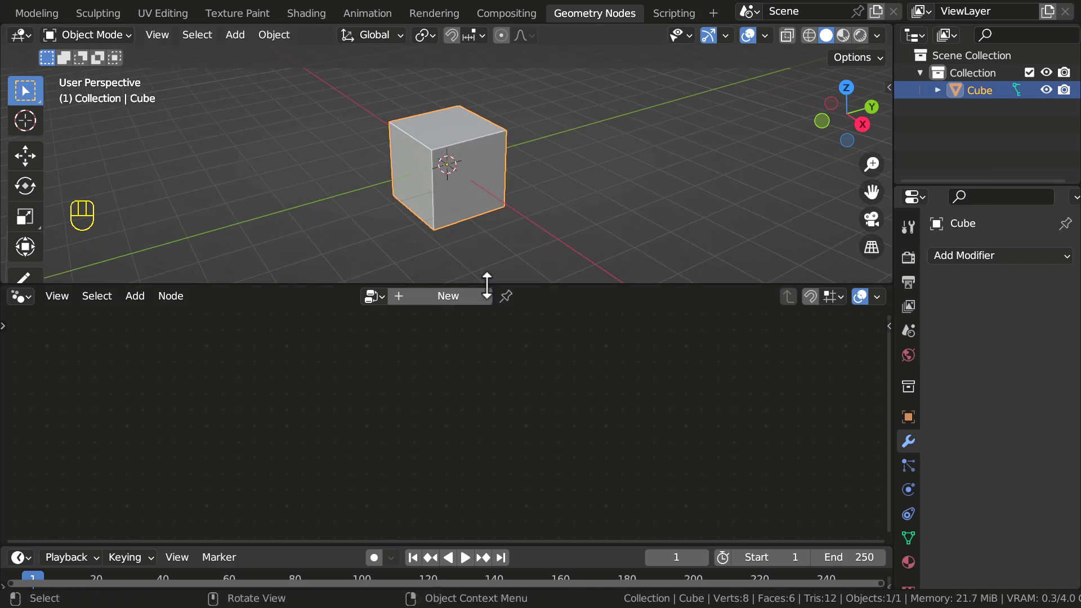
Create a new geometry node tree on the cube and widen the properties editor.
click(471, 297)
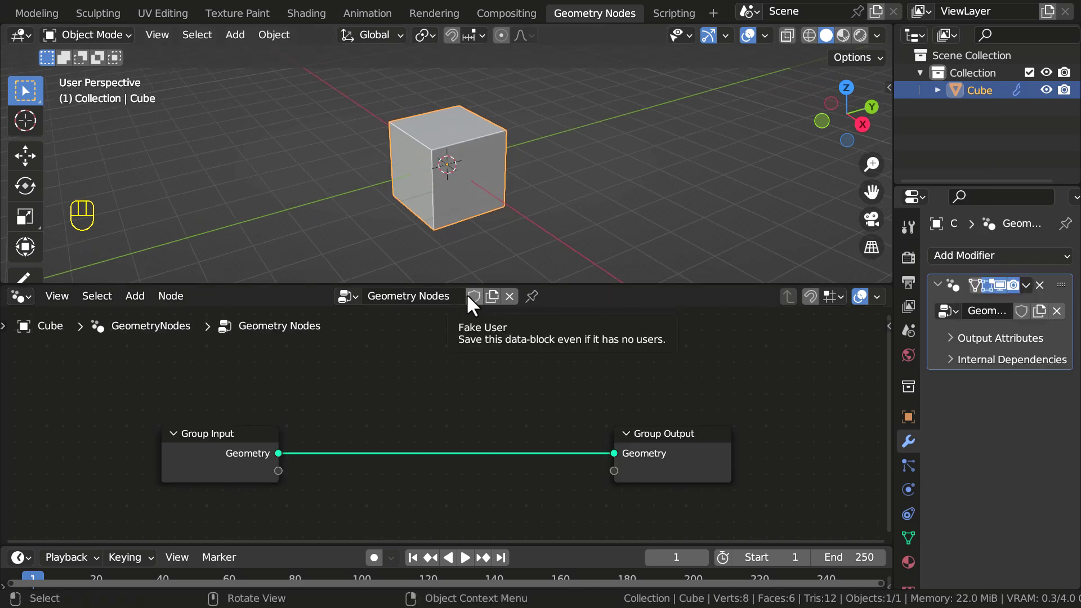
drag(893, 164, 831, 174)
click(894, 251)
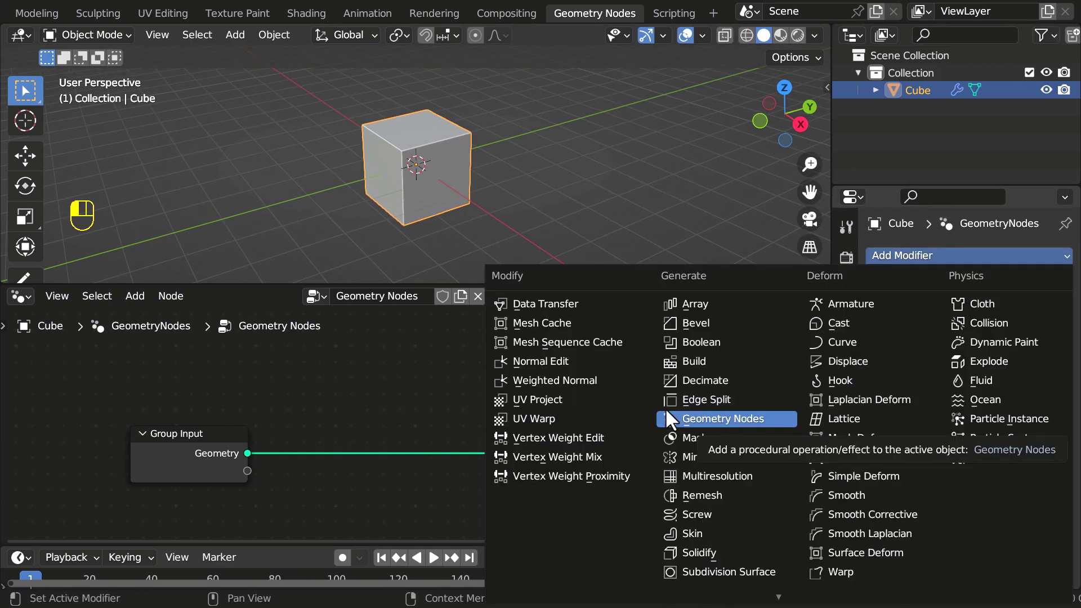
middle_drag(302, 434, 314, 381)
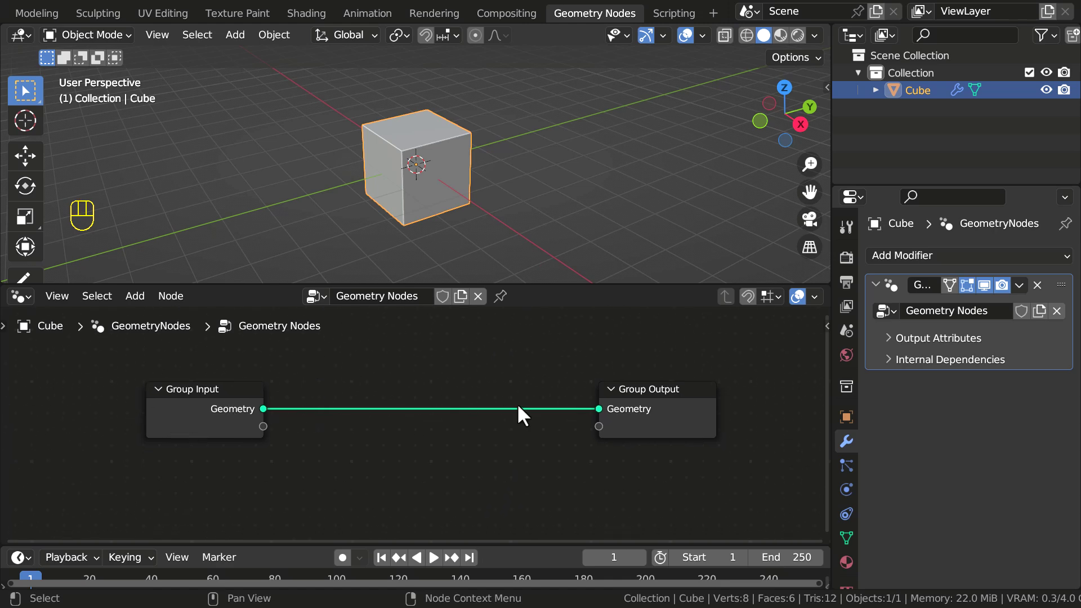
click(217, 398)
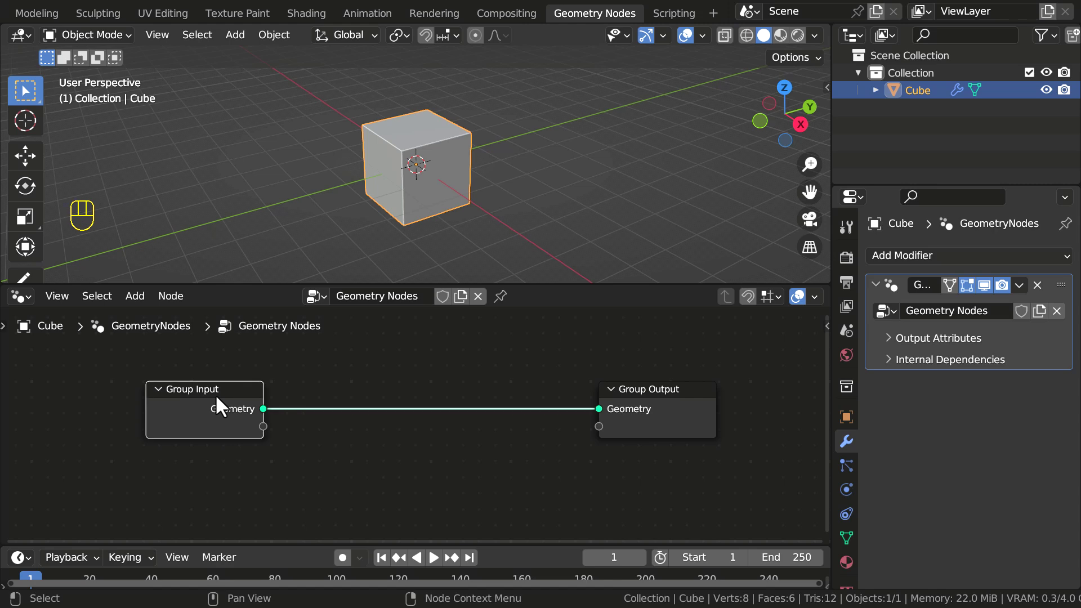
key(g)
right_click(292, 370)
key(Tab)
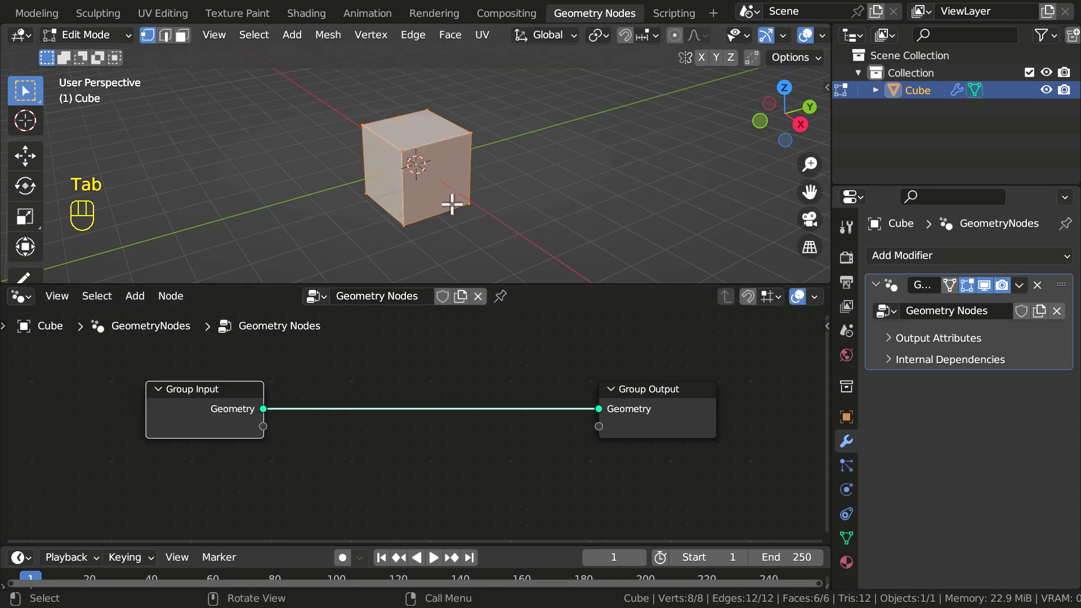
key(Tab)
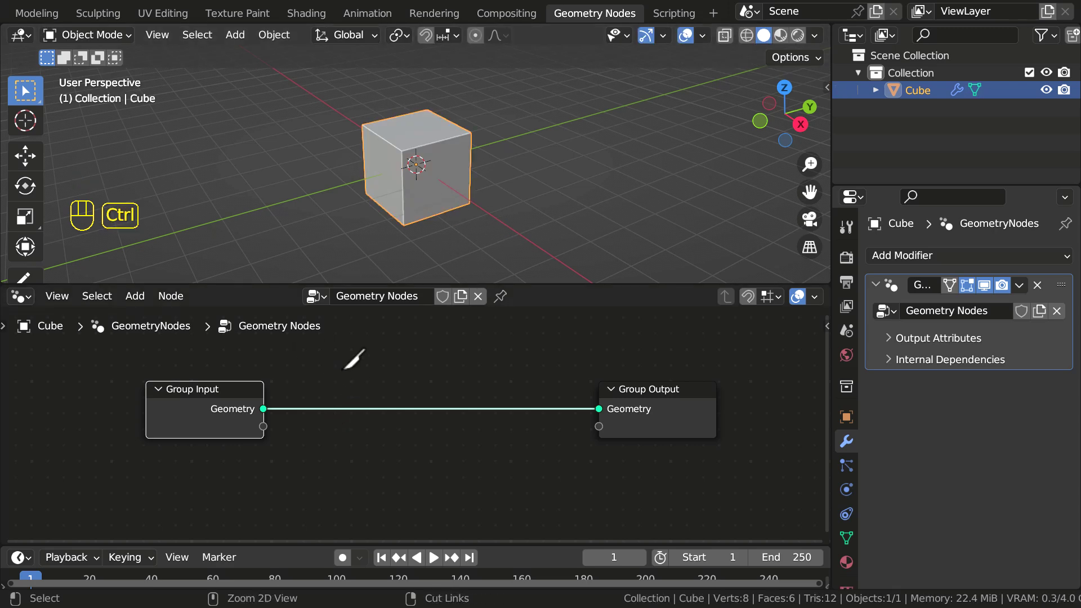
Cut the link between the Group Input and Group Output nodes.
mouse_move(341, 362)
ctrl+right_down()
mouse_move(333, 411)
mouse_move(313, 431)
ctrl+right_up()
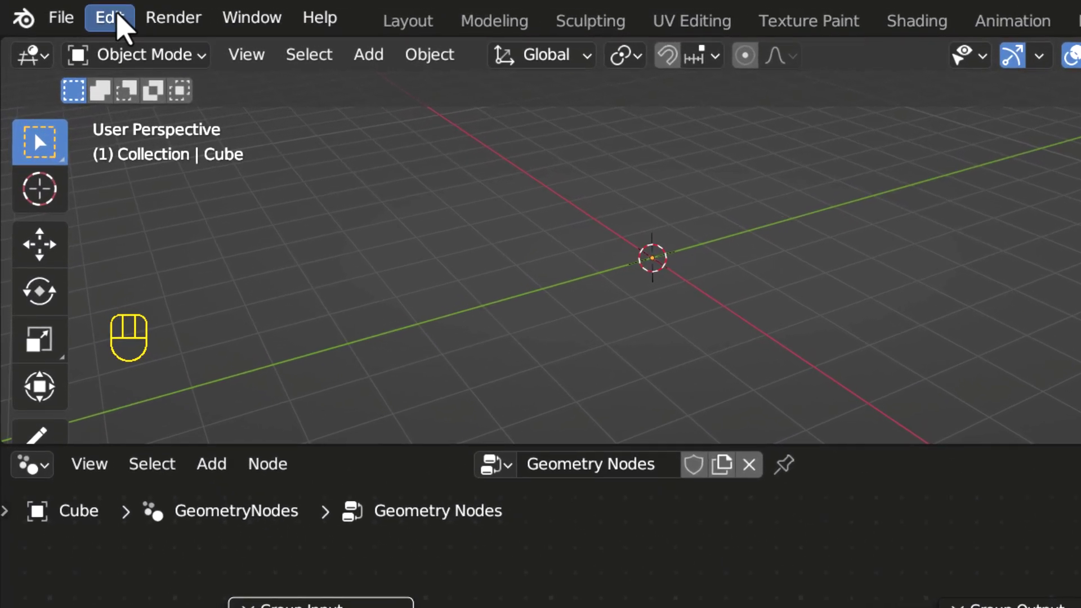
Search the add-ons in the preferences for "node" to check whether Node Wrangler is enabled, and close the preferences.
click(118, 18)
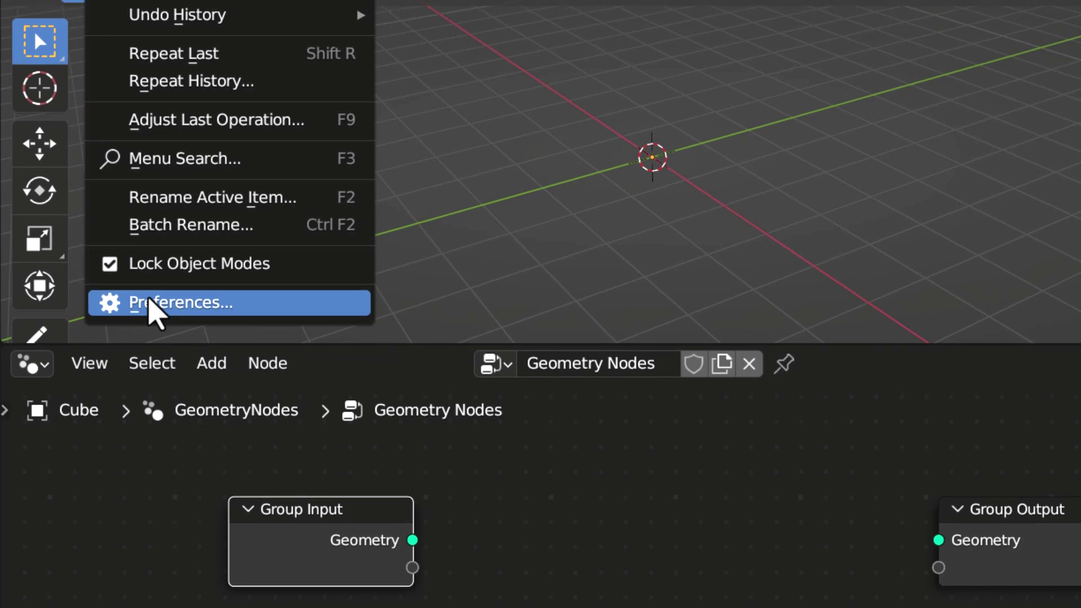
click(155, 304)
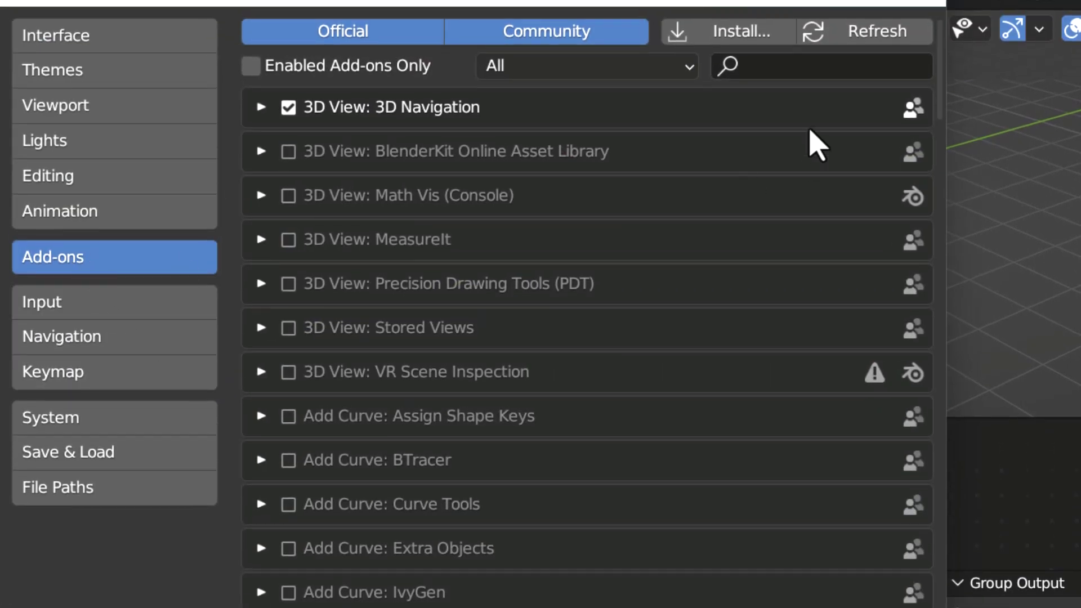
click(798, 62)
text(node)
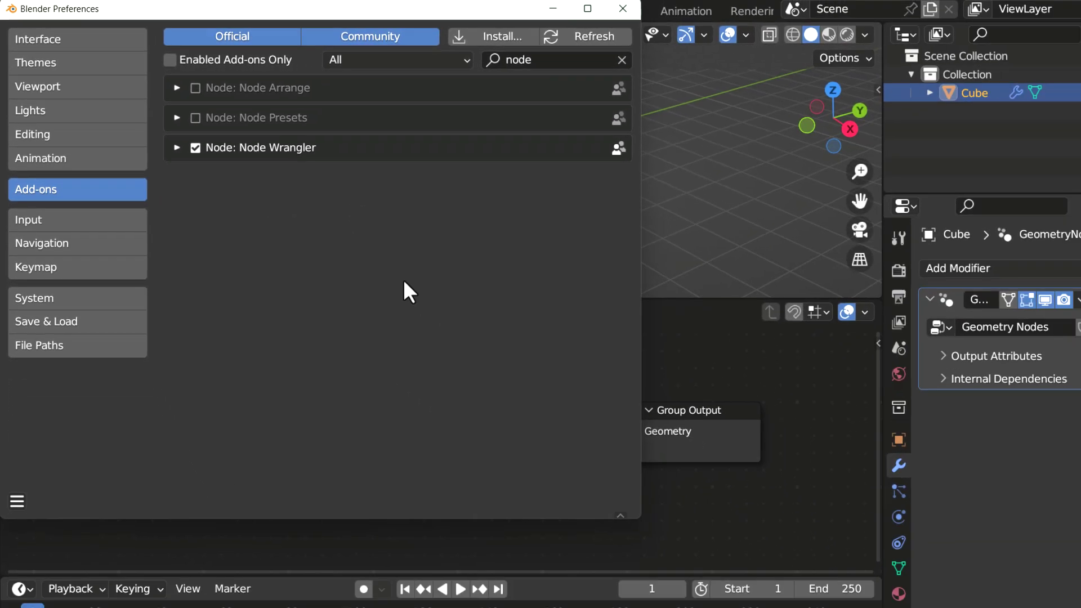
click(611, 10)
Enlarge the node editor and rename the geometry node tree as Chair.
drag(531, 284, 533, 247)
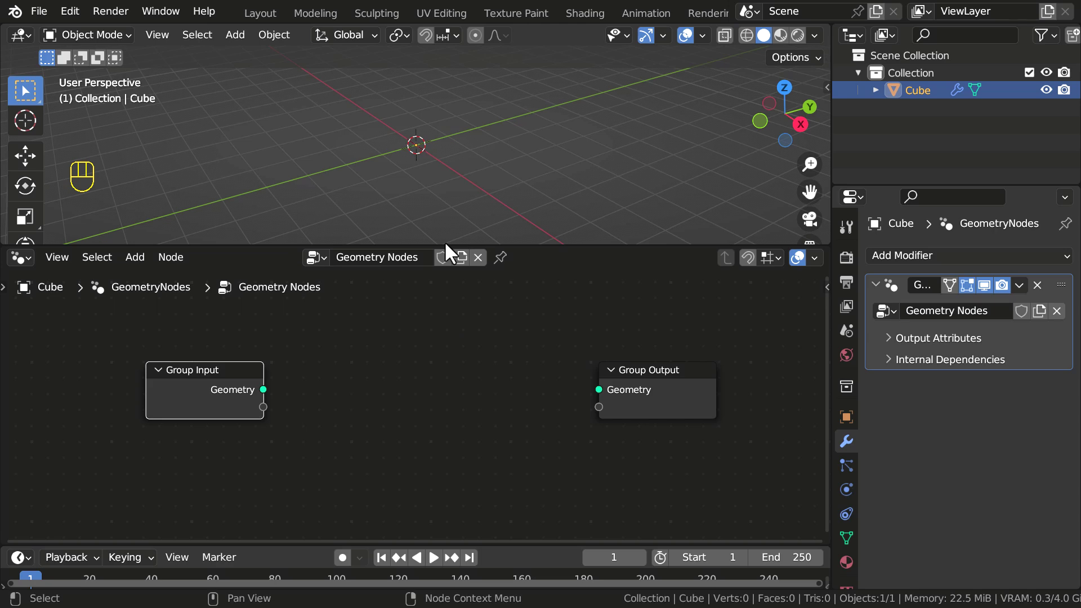
double_click(378, 256)
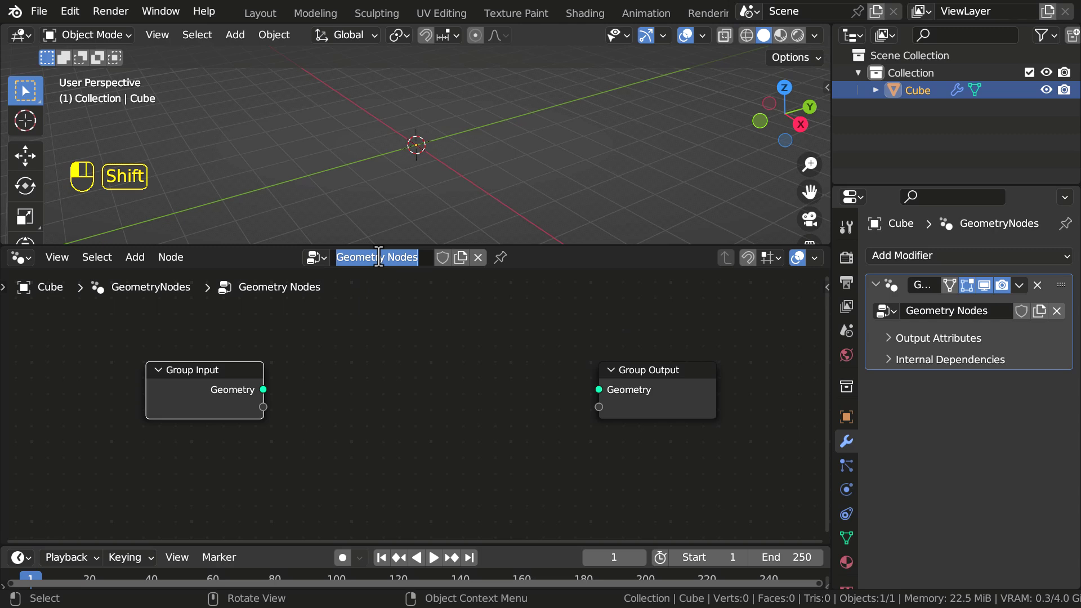
text(Chair)
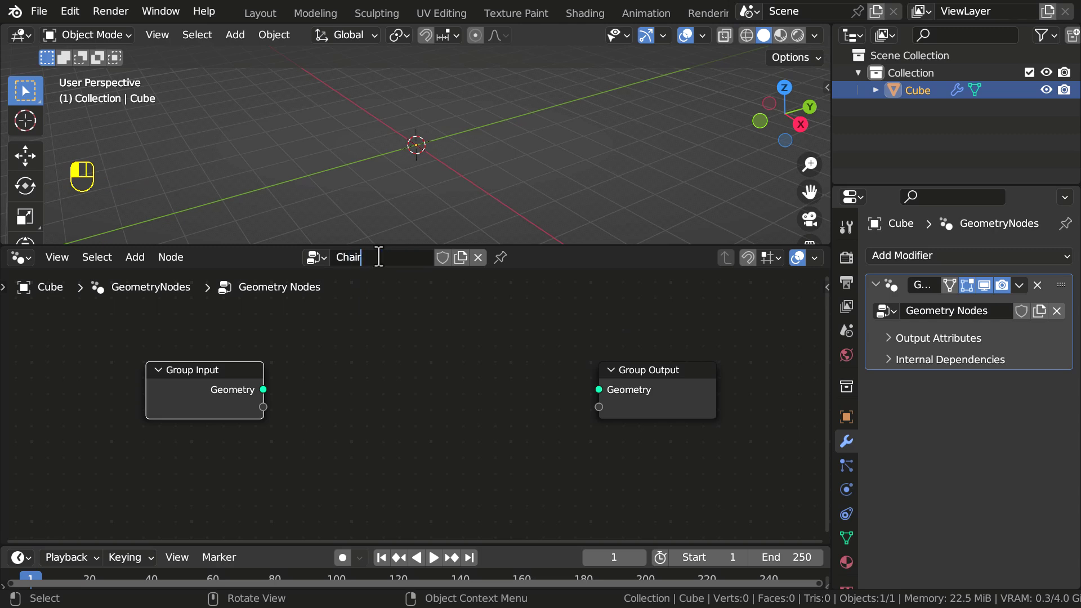
key(Return)
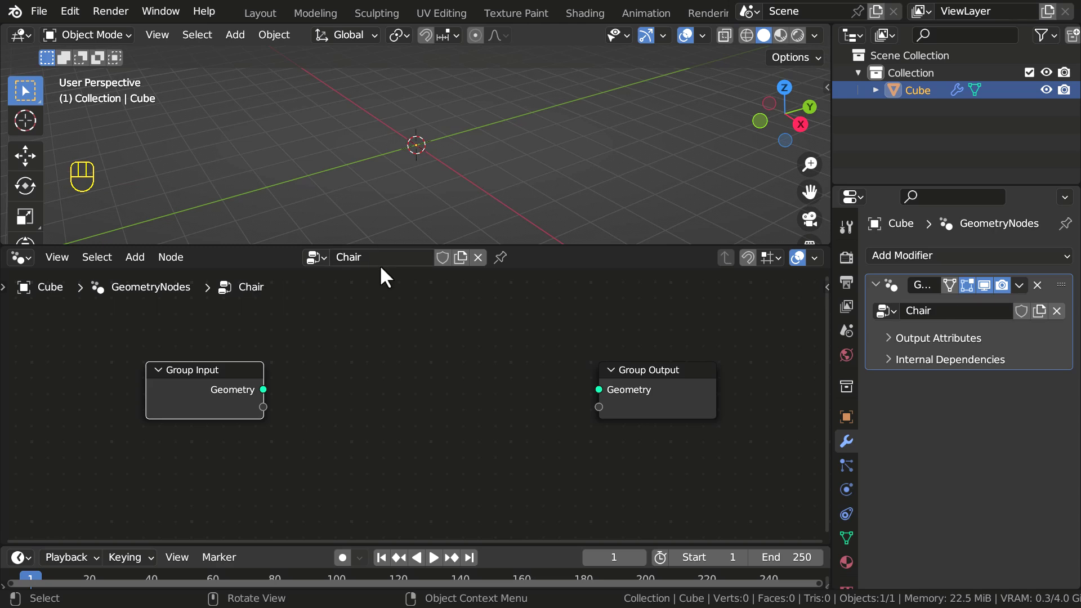
Circle the Group Input node with an annotation and erase the mark.
key(d)
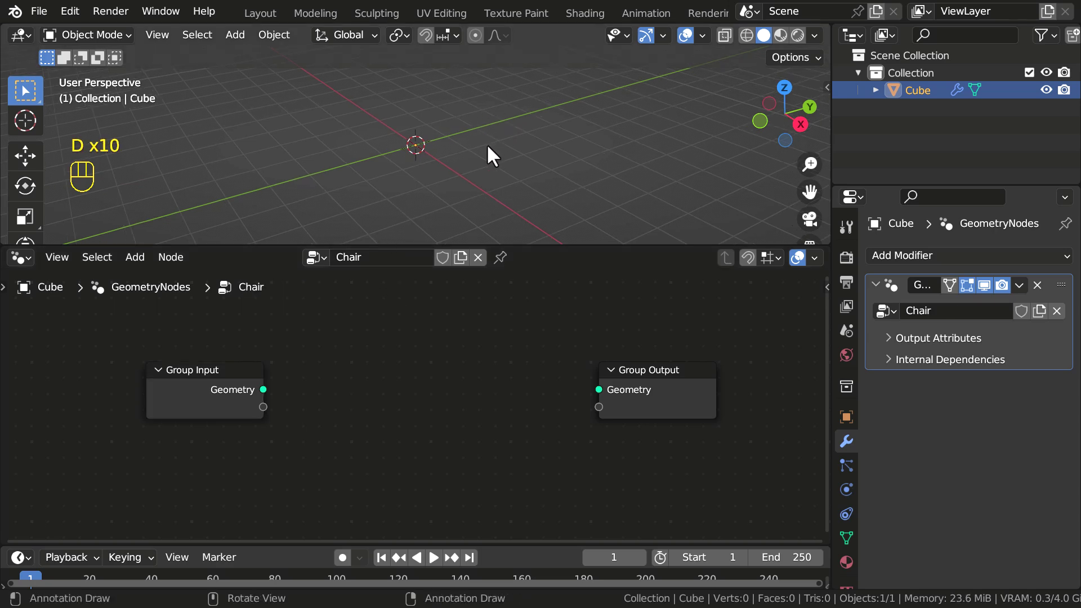
mouse_move(211, 340)
mouse_down()
mouse_move(115, 389)
mouse_move(251, 446)
mouse_move(200, 342)
mouse_up()
key(d)
mouse_move(211, 340)
right_down()
mouse_move(170, 344)
mouse_move(199, 432)
mouse_move(261, 417)
mouse_move(270, 445)
right_up()
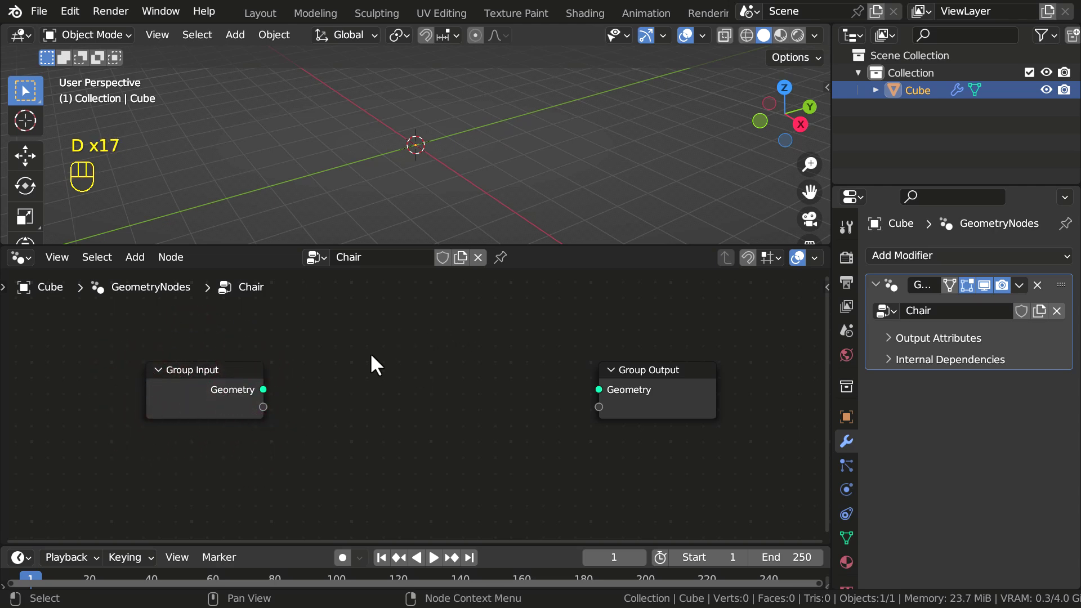
Add a Cube mesh primitive node between the group nodes and link its Mesh output to the Group Output's Geometry.
key(shift+a)
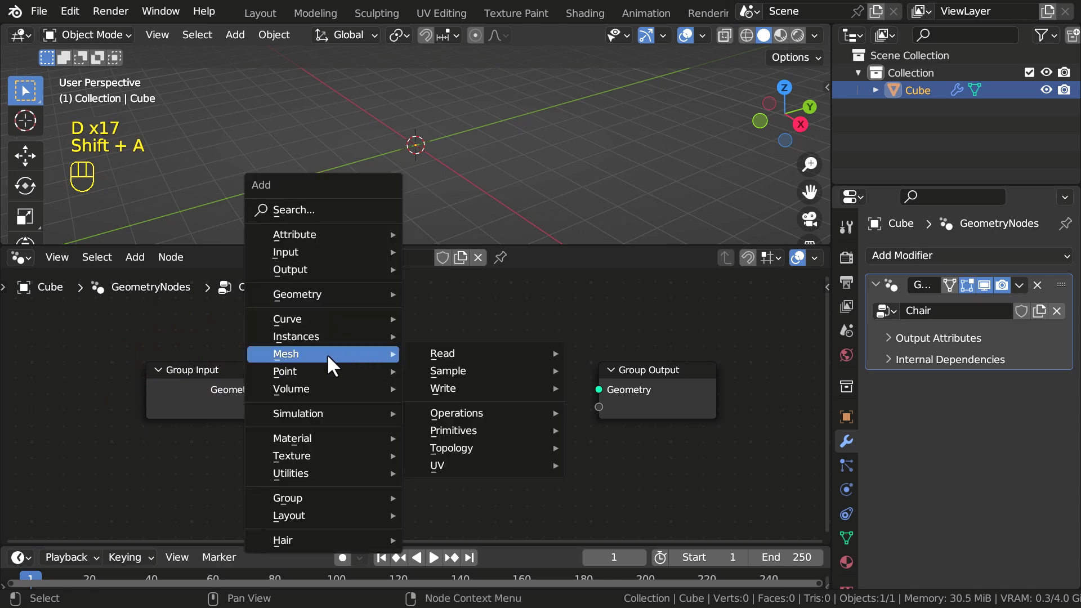
mouse_move(459, 429)
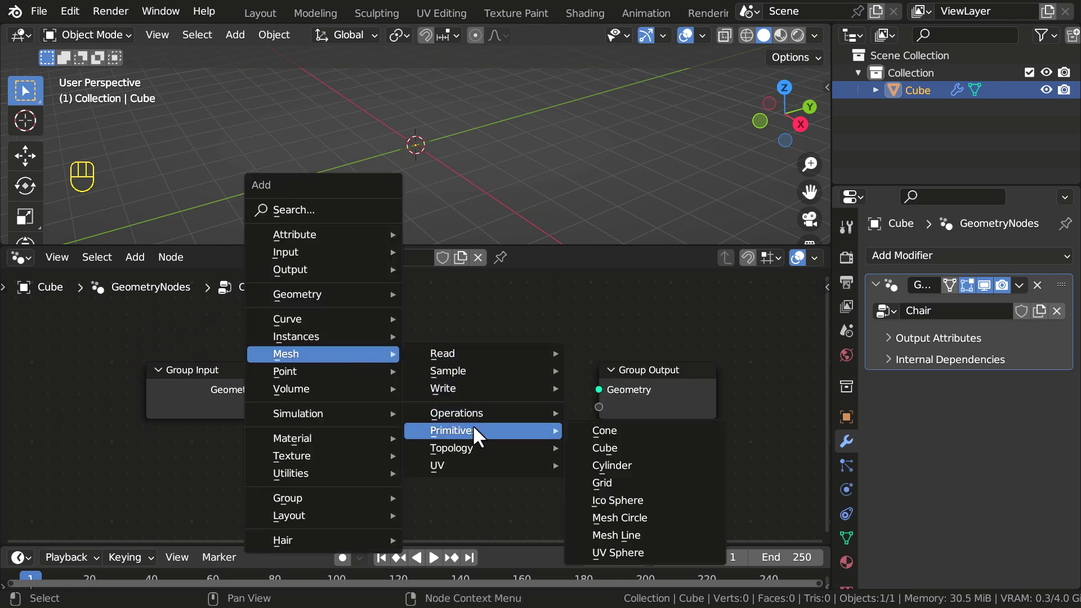
click(624, 447)
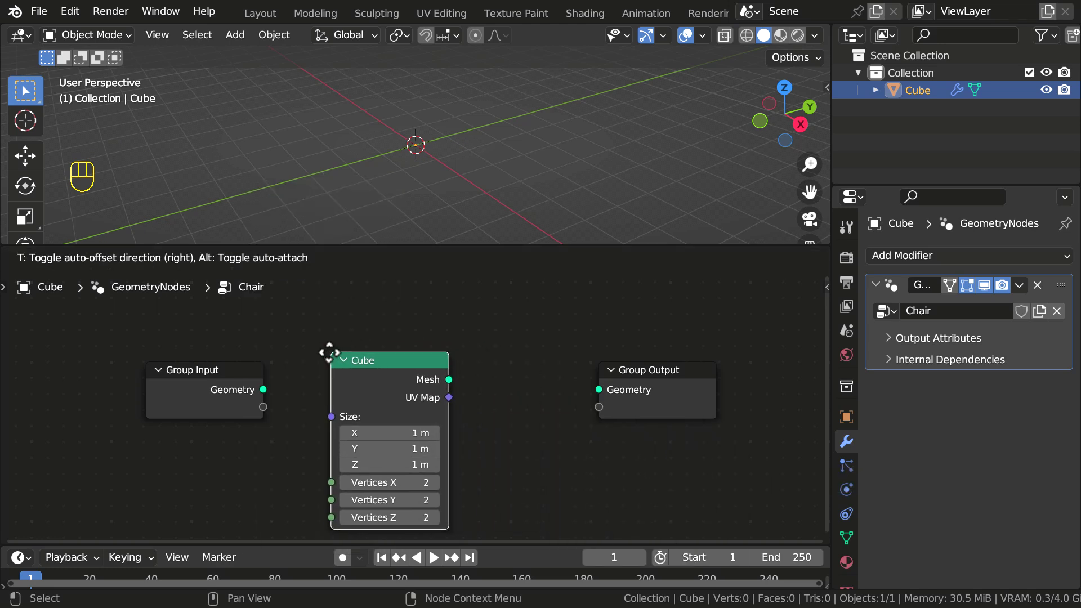
click(330, 352)
alt+right_drag(410, 373, 646, 383)
scroll(506, 170, up, 2)
mouse_move(507, 170)
middle_down()
mouse_move(450, 157)
mouse_move(500, 158)
middle_up()
shift+middle_drag(488, 151, 487, 158)
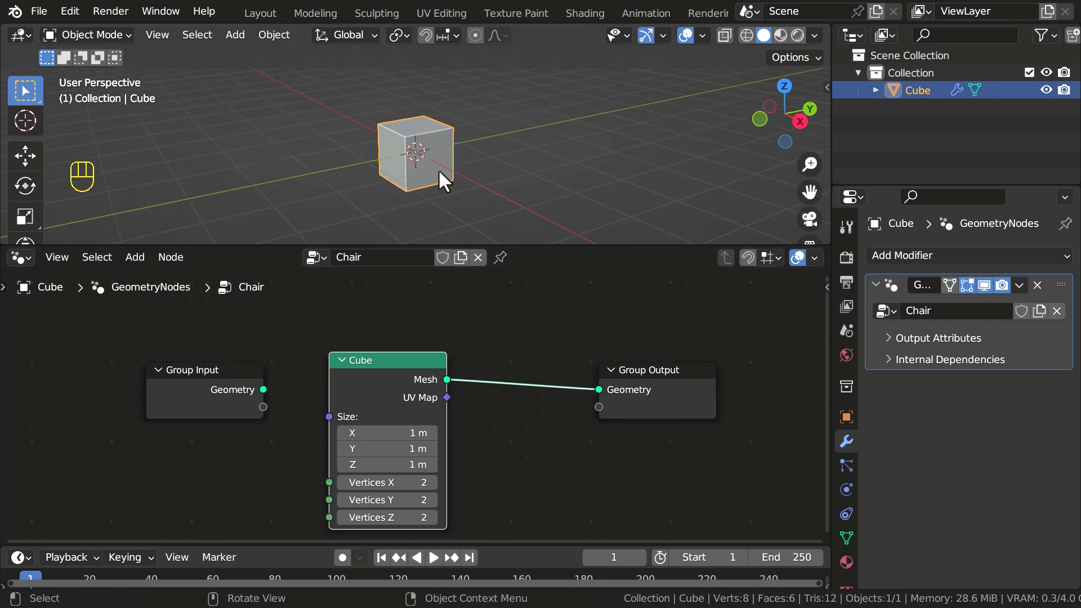
Try a Z size of about 1.17 m on the Cube node and reset it to 1 m.
shift+drag(384, 464, 413, 464)
click(383, 464)
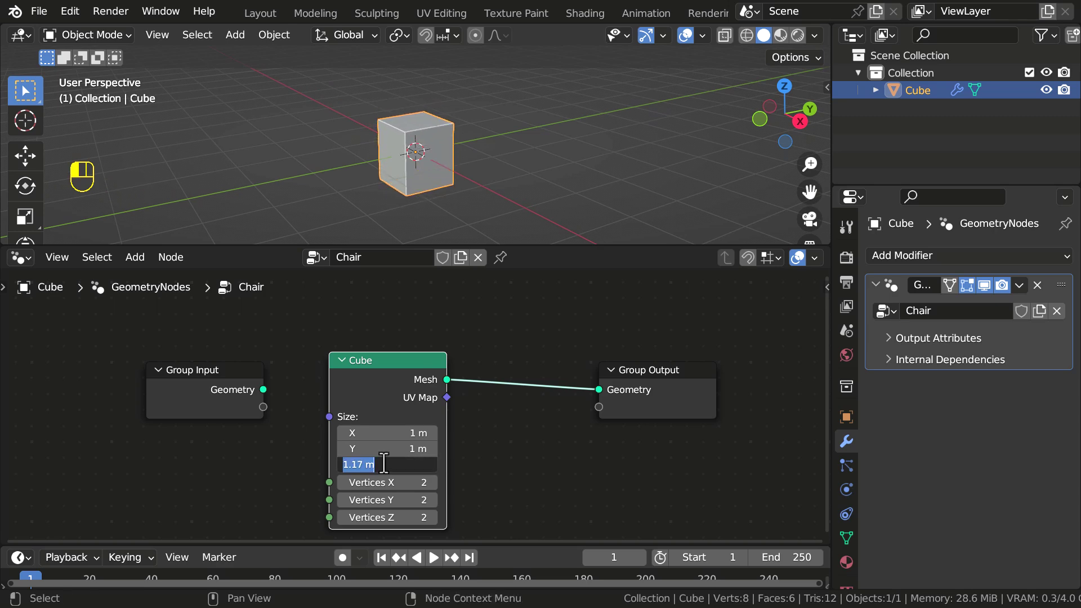
text(1)
key(Return)
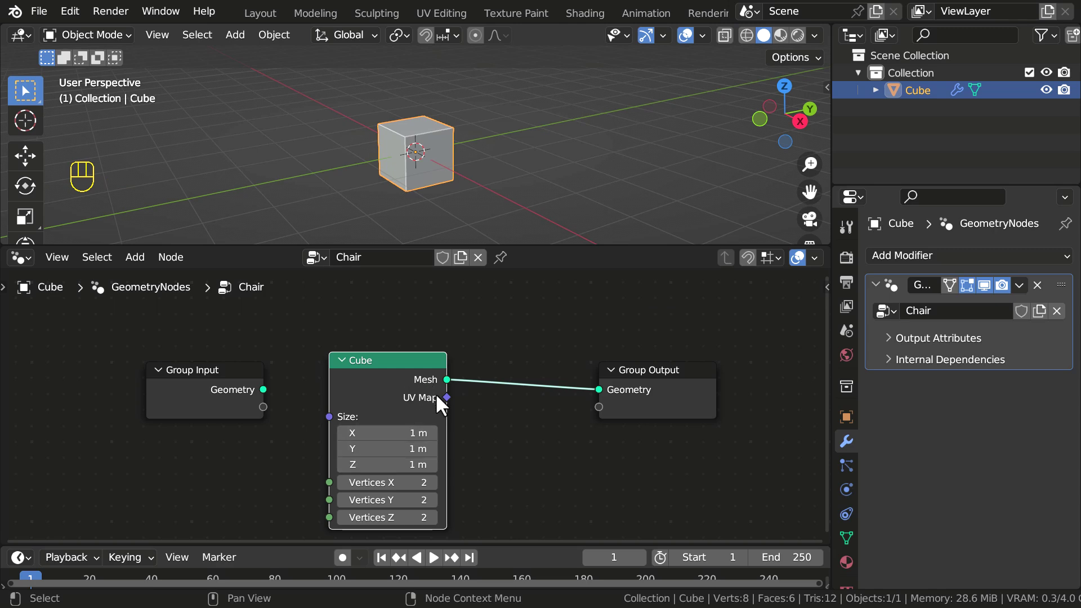
Insert a Transform Geometry node into the link between the Cube node and the Group Output.
middle_drag(435, 393, 372, 367)
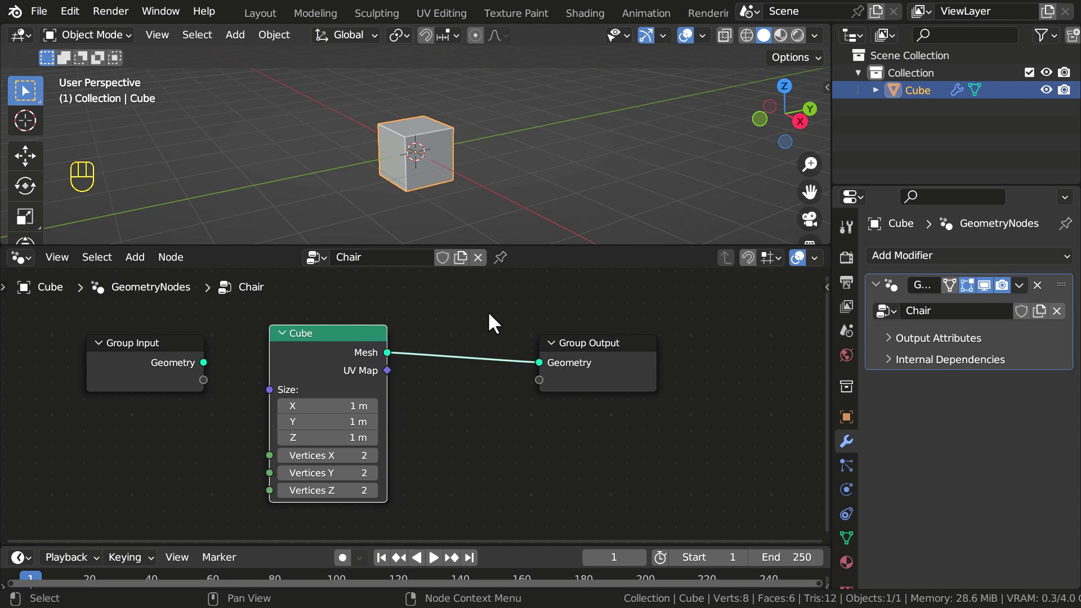
key(shift)
key(shift+a)
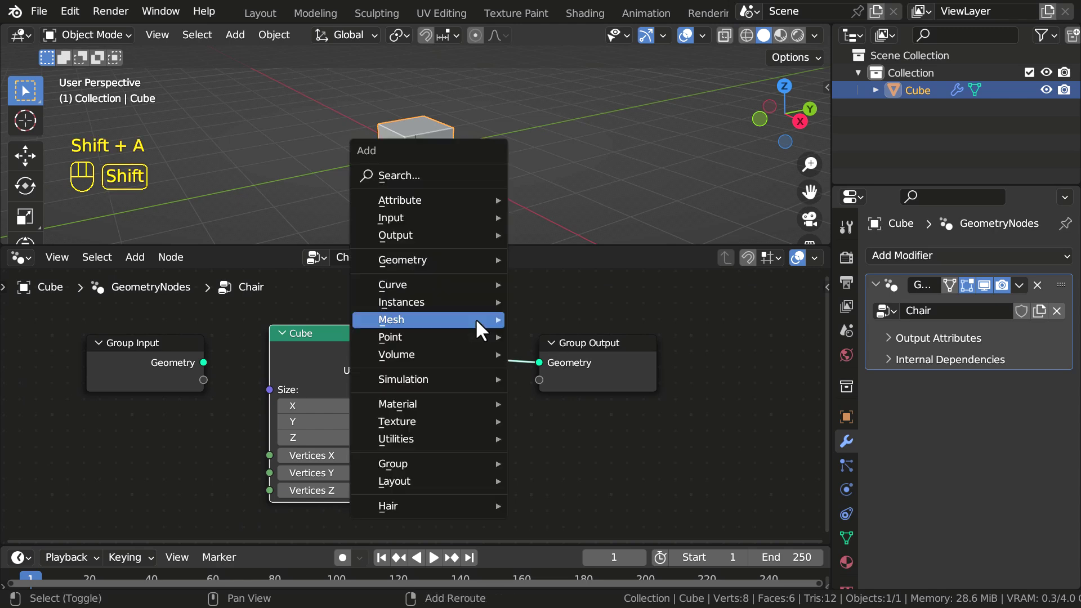
mouse_move(448, 264)
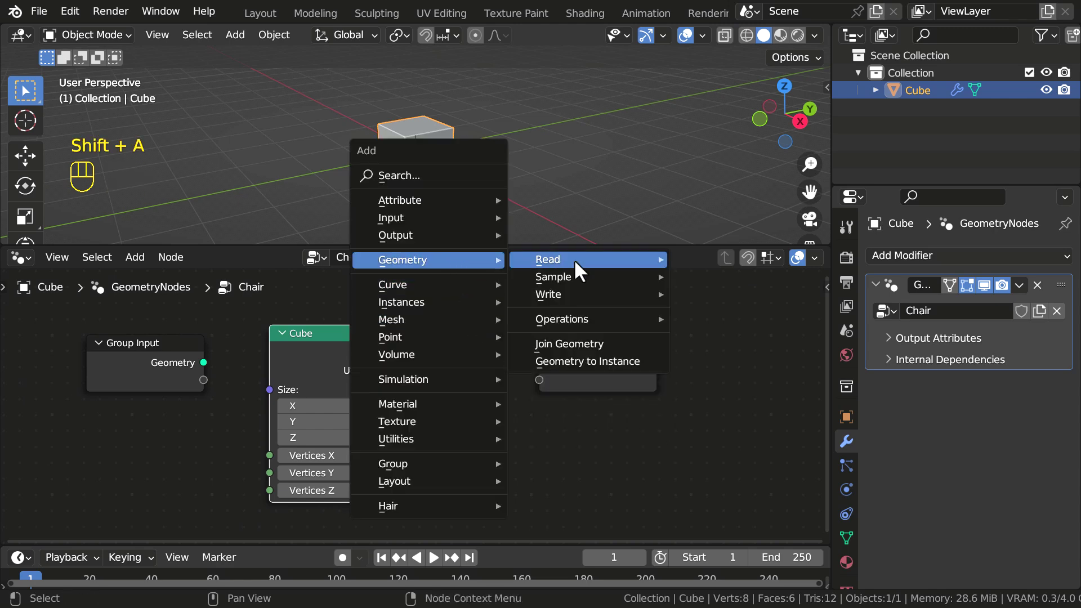
mouse_move(587, 319)
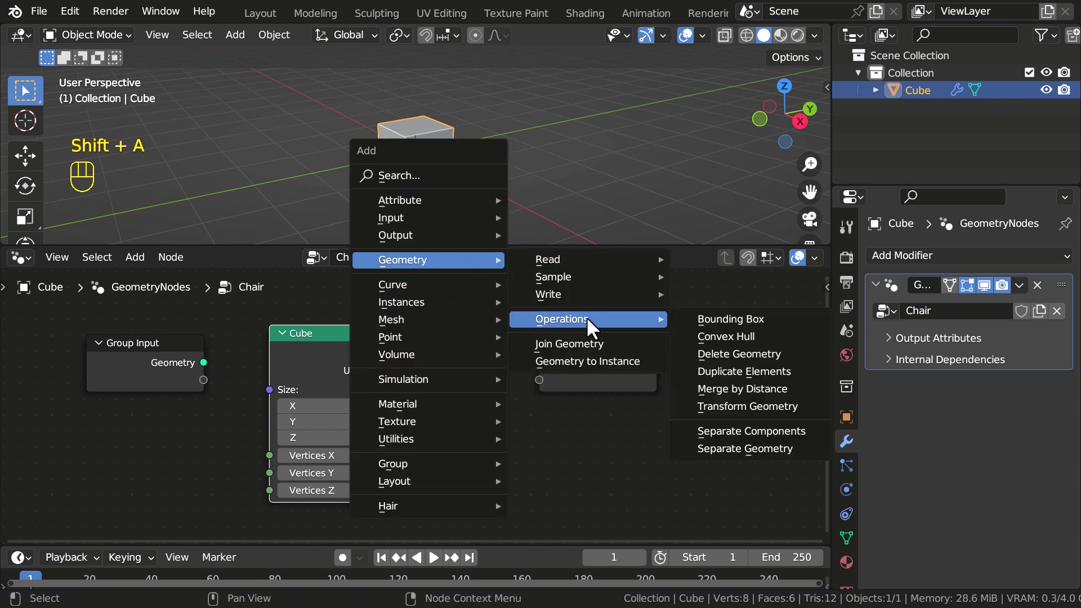
click(725, 403)
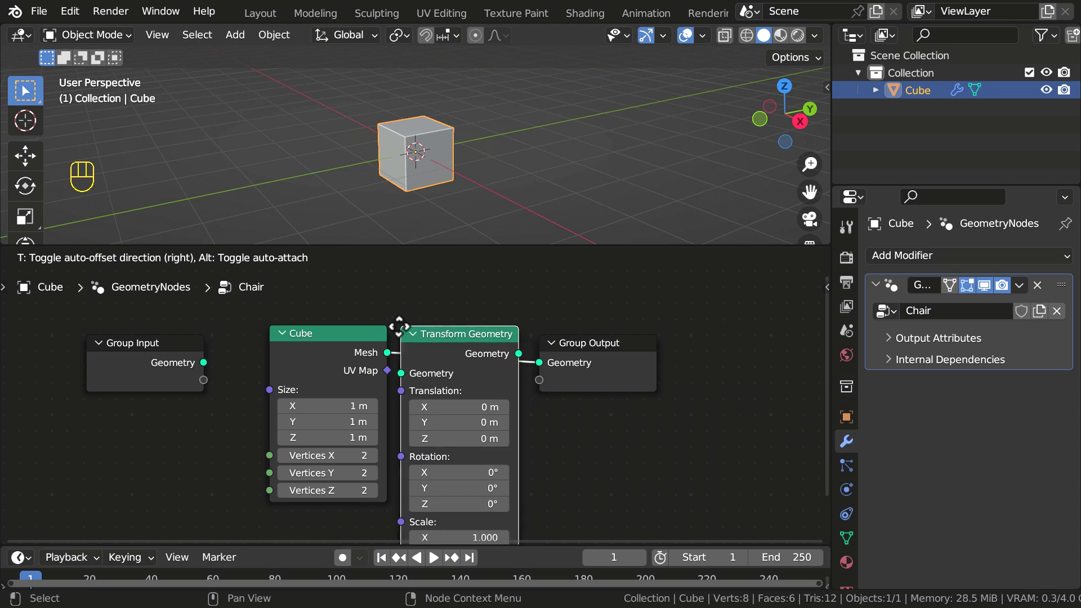
click(410, 329)
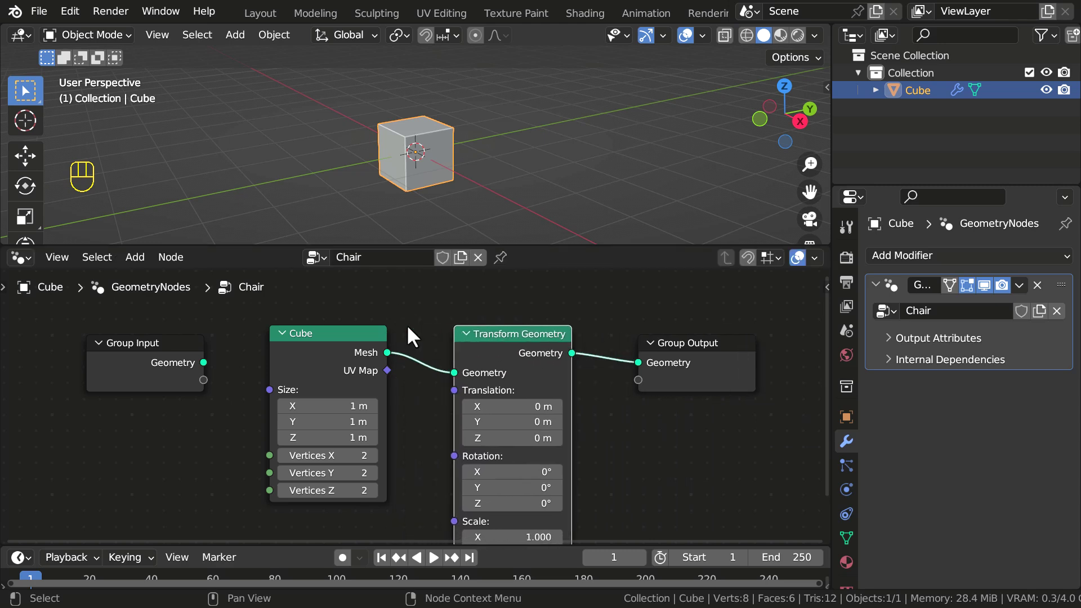
Circle the Cube and Transform Geometry nodes with annotations and erase the marks.
mouse_move(370, 306)
mouse_down()
mouse_move(242, 345)
mouse_move(367, 296)
mouse_up()
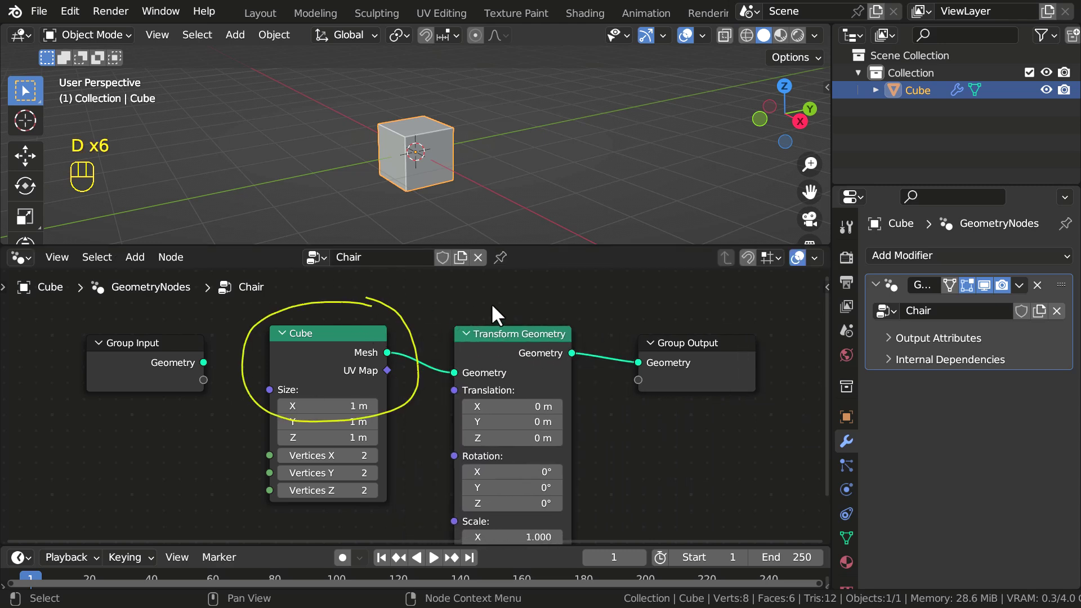
drag(488, 305, 559, 331)
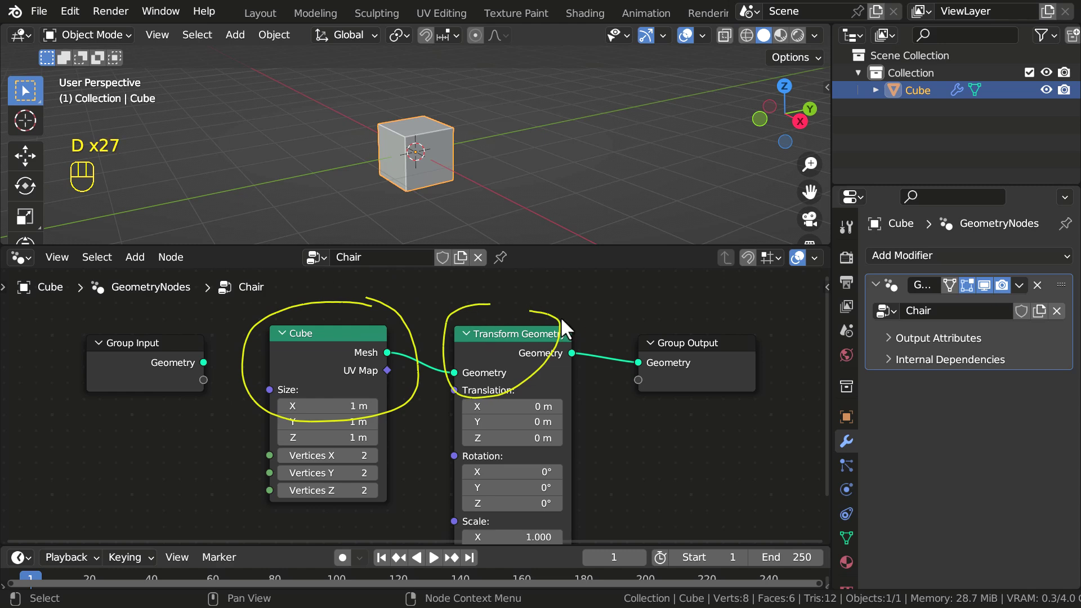
mouse_move(560, 316)
right_down()
mouse_move(448, 353)
mouse_move(552, 331)
mouse_move(242, 394)
mouse_move(452, 315)
right_up()
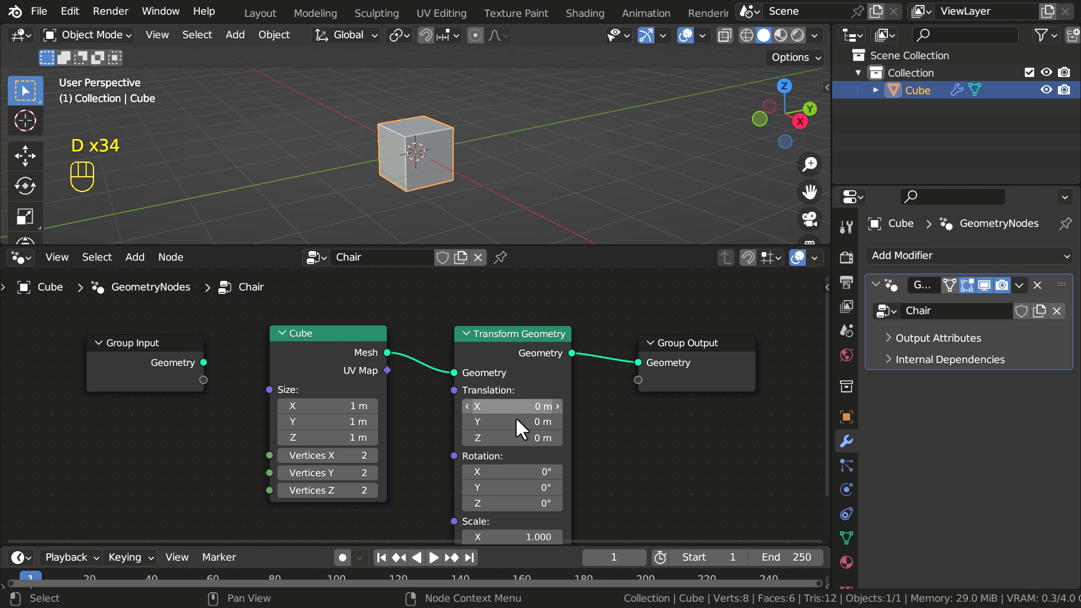
Raise the cube by setting the Transform Geometry node's Z translation to about 0.49 m.
shift+drag(511, 437, 539, 436)
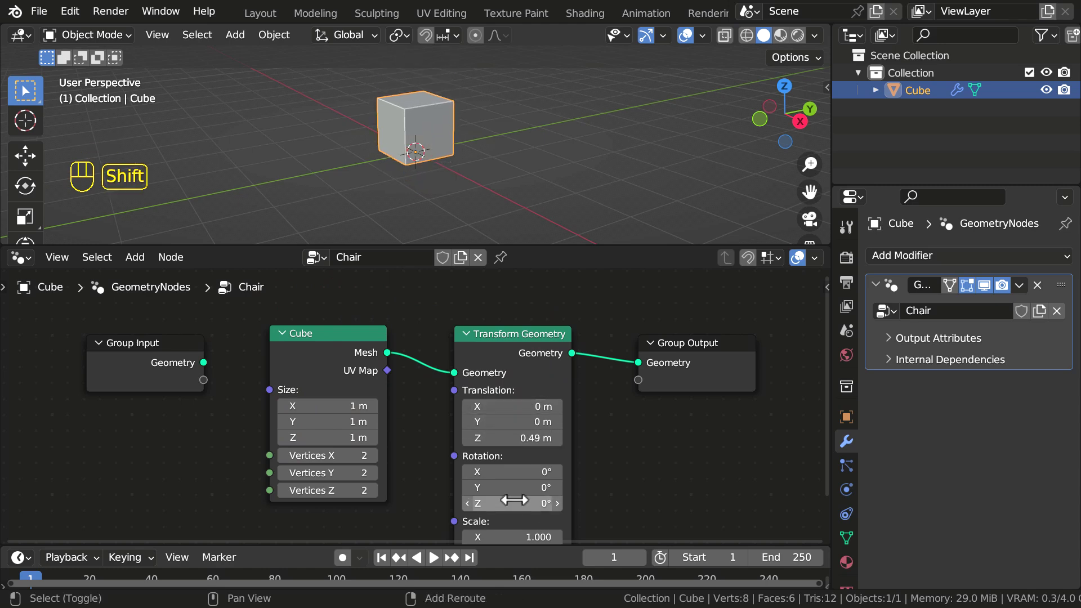
Try a Z rotation of about 28.9° and a different scale on the Transform Geometry node.
shift+drag(515, 501, 544, 501)
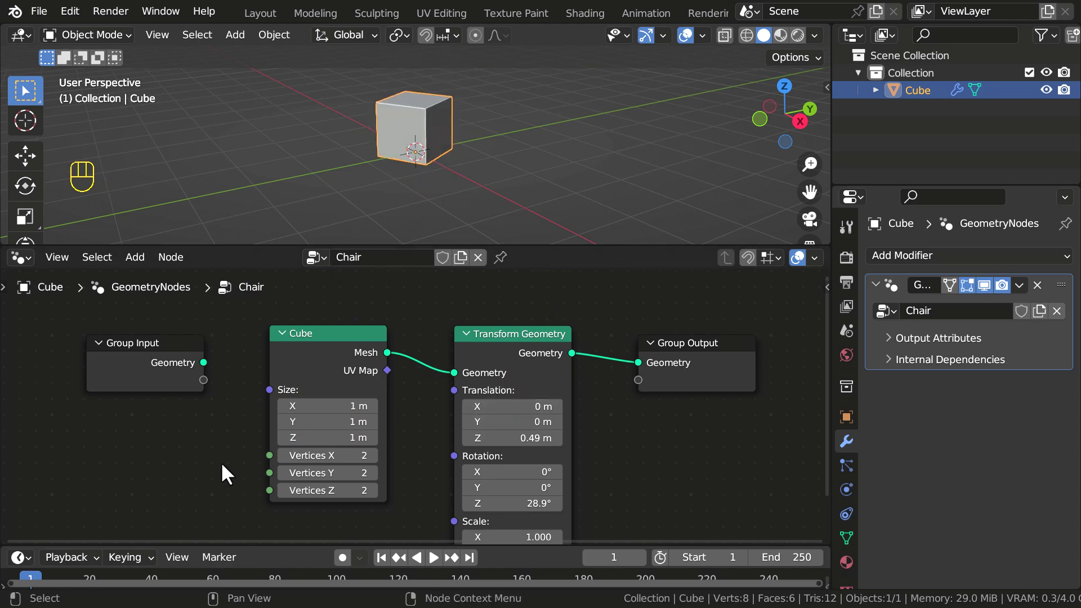
middle_drag(469, 446, 457, 374)
mouse_move(509, 464)
shift+mouse_down()
mouse_move(509, 480)
mouse_move(532, 479)
mouse_move(504, 479)
shift+mouse_up()
Undo the recent translation, rotation and scale changes on the Transform Geometry node.
key(ctrl+z)
key(ctrl+z)
key(ctrl+z)
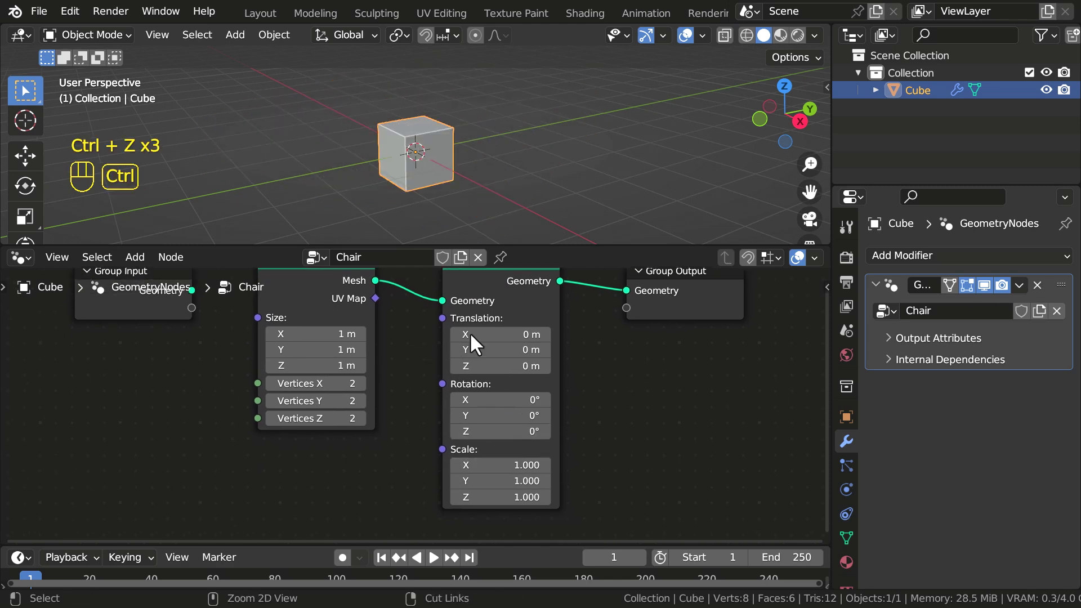
middle_drag(538, 315, 505, 348)
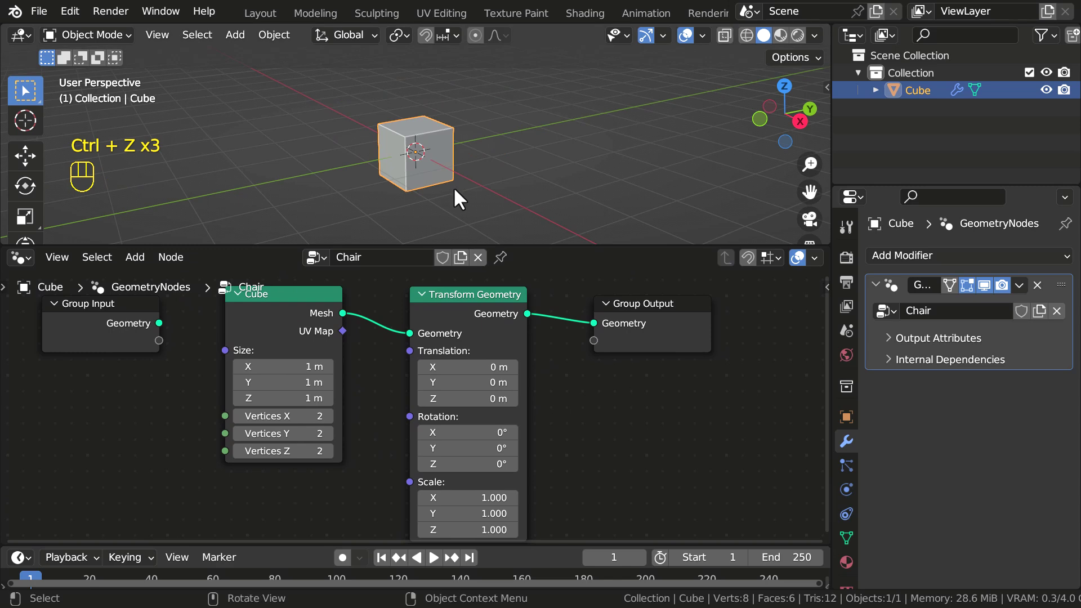
key(ctrl+z)
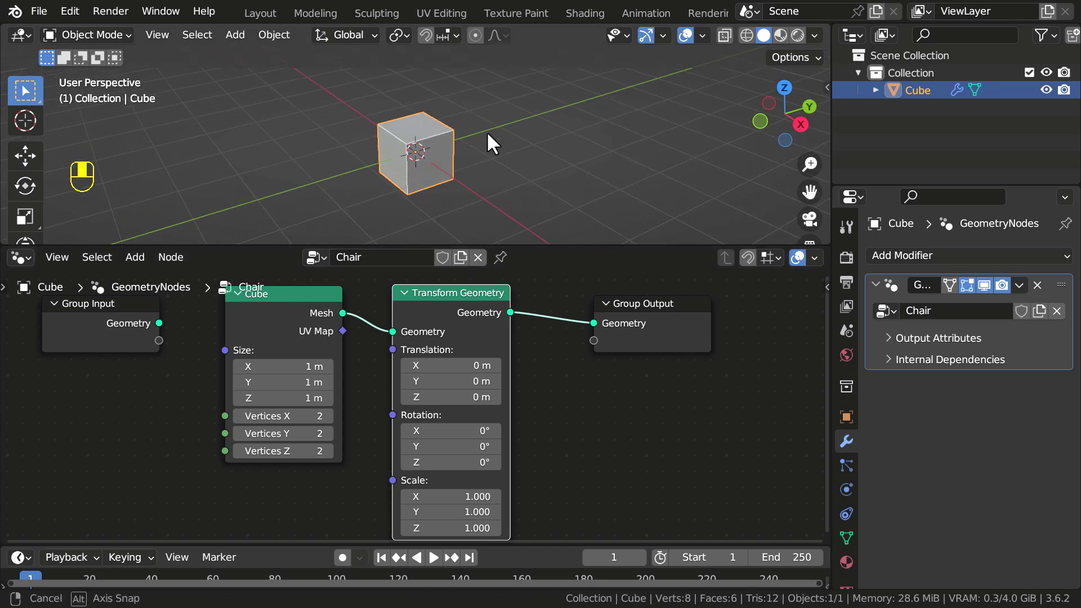
Add a plane mesh at the cube's origin and scale it up several times to act as a floor.
key(shift+a)
mouse_move(496, 117)
click(539, 117)
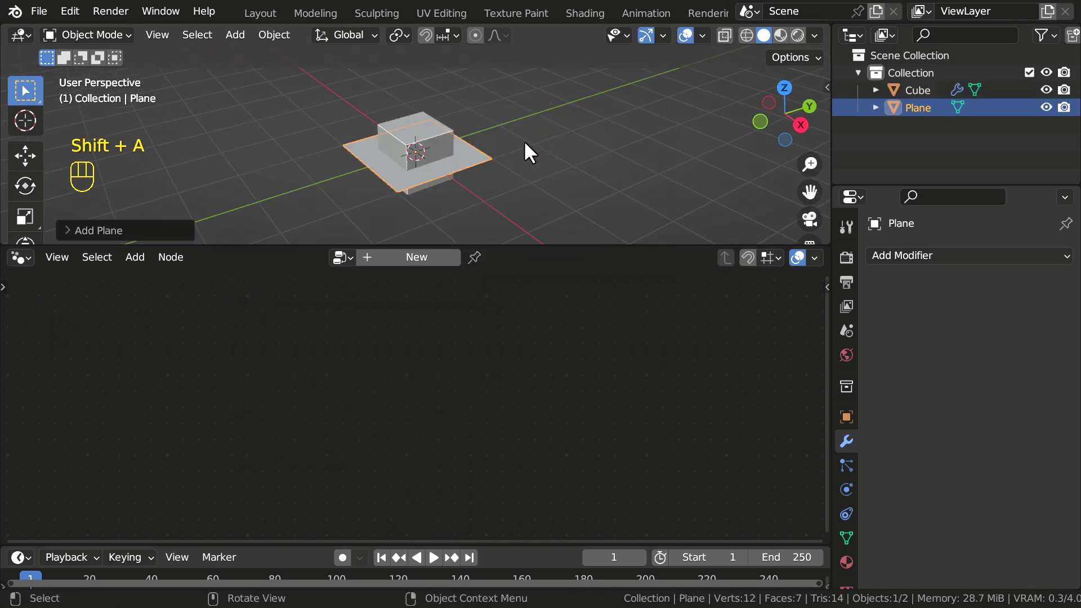
key(s)
click(685, 135)
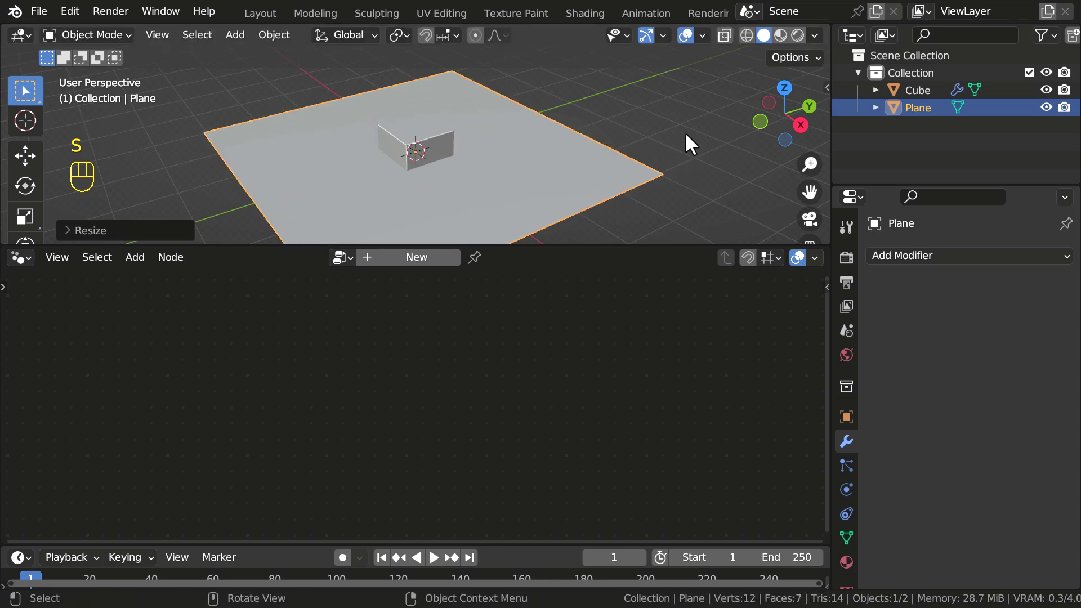
Set the solid viewport shading color to Random so the cube and plane are told apart.
click(815, 36)
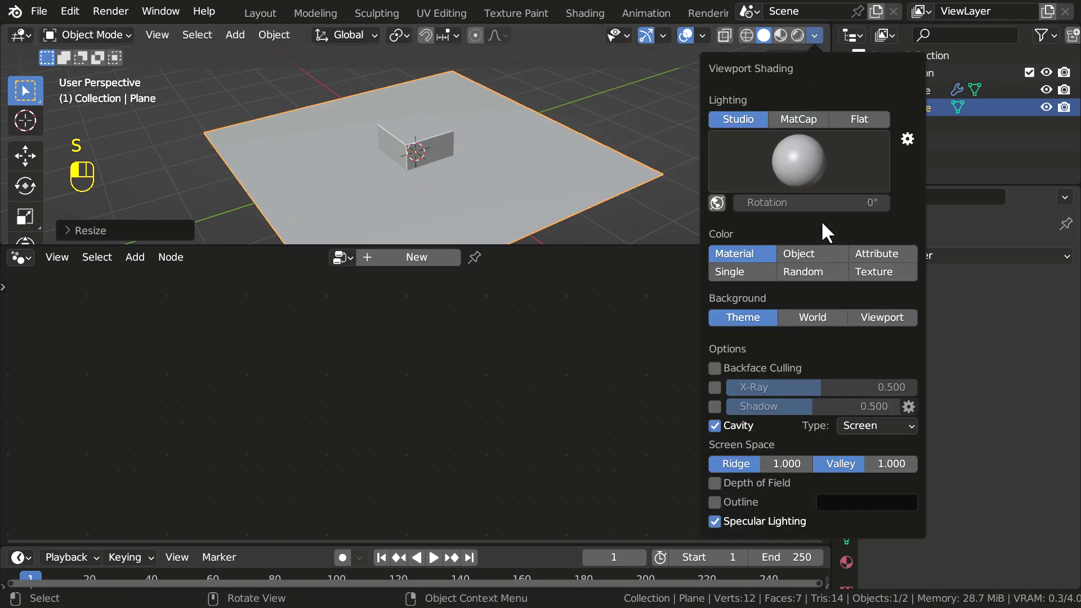
click(816, 272)
mouse_move(535, 187)
middle_down()
mouse_move(447, 128)
mouse_move(462, 141)
middle_up()
Select the cube and set its Transform Geometry node's Z translation to about 0.45 m.
click(404, 137)
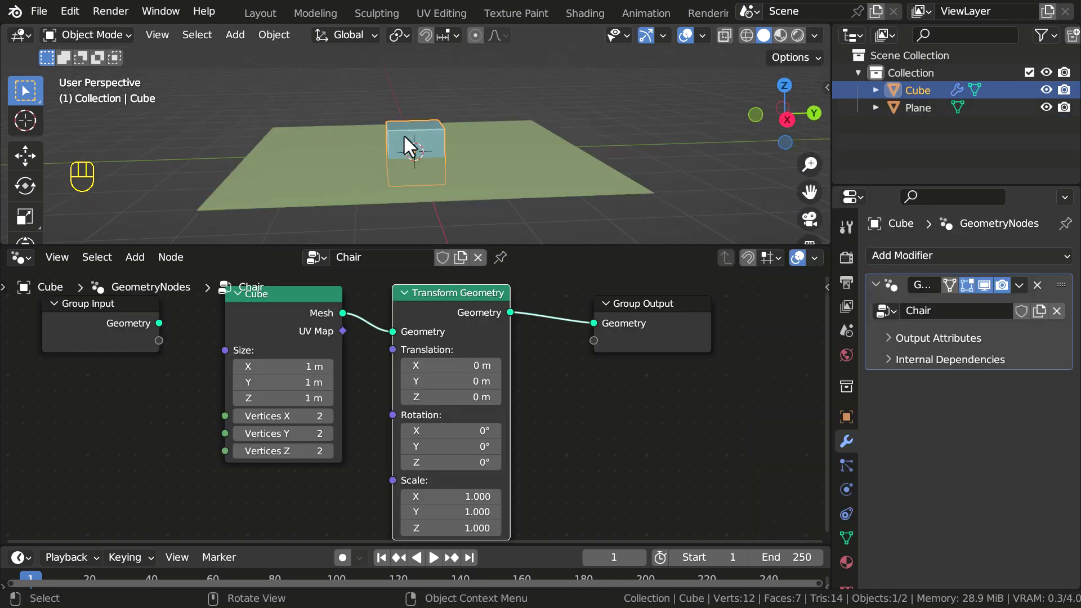
shift+drag(455, 397, 479, 397)
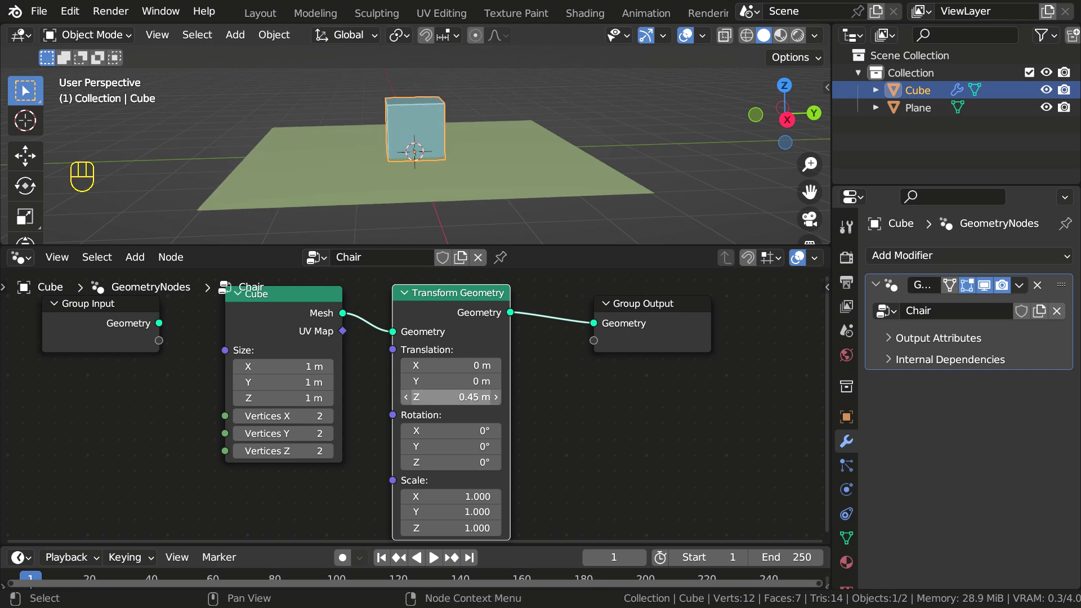
mouse_move(435, 150)
middle_down()
mouse_move(366, 148)
mouse_move(421, 151)
middle_up()
Try uniform scales of about 0.31 and 1.78 on the Transform Geometry node.
middle_drag(470, 467, 461, 377)
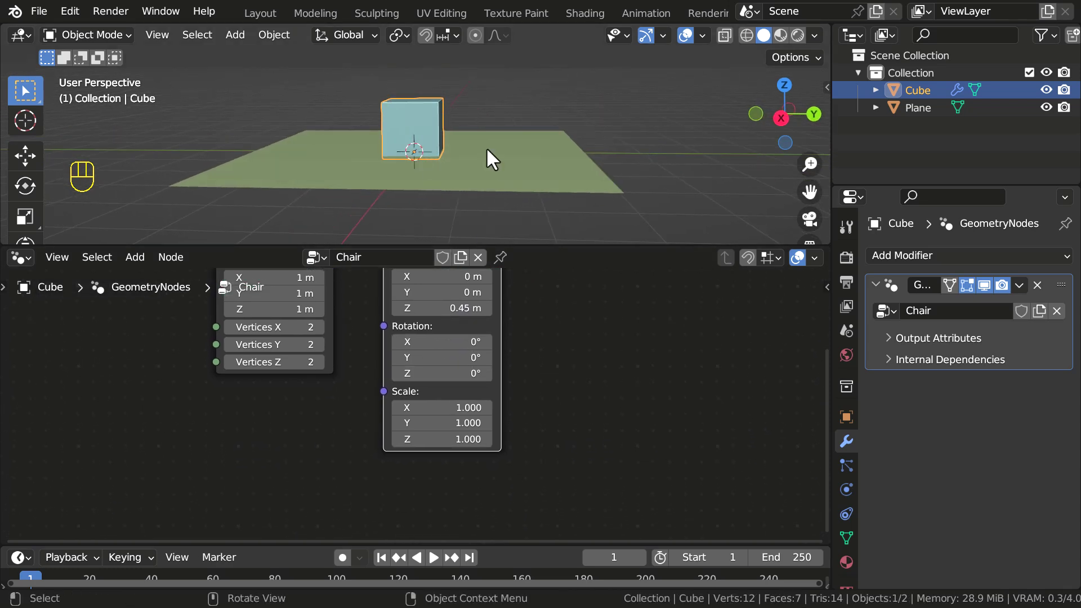
scroll(447, 109, up, 1)
middle_drag(446, 109, 470, 133)
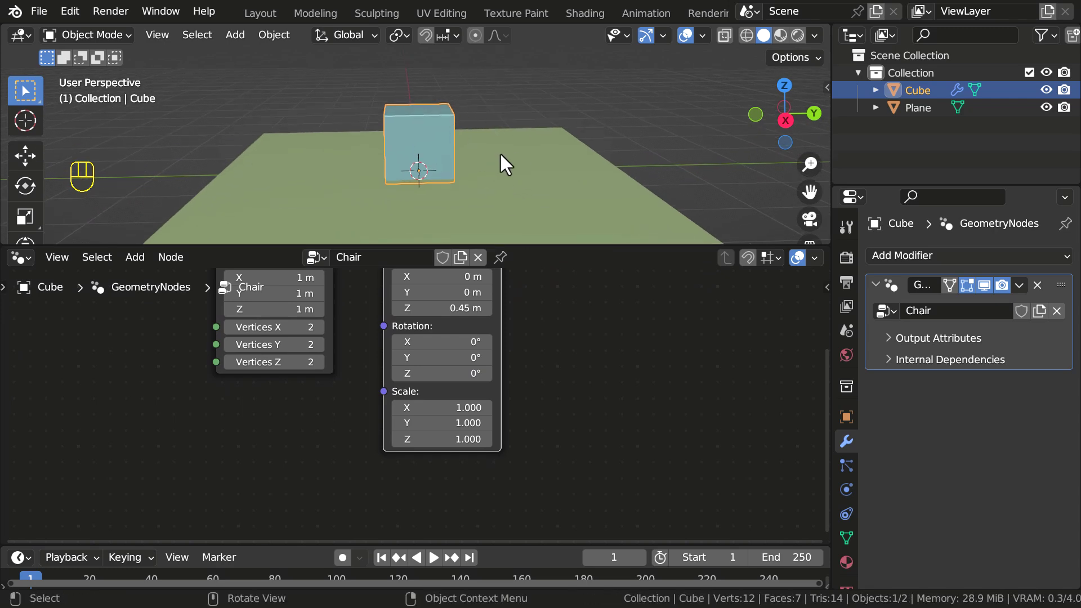
shift+drag(440, 406, 401, 439)
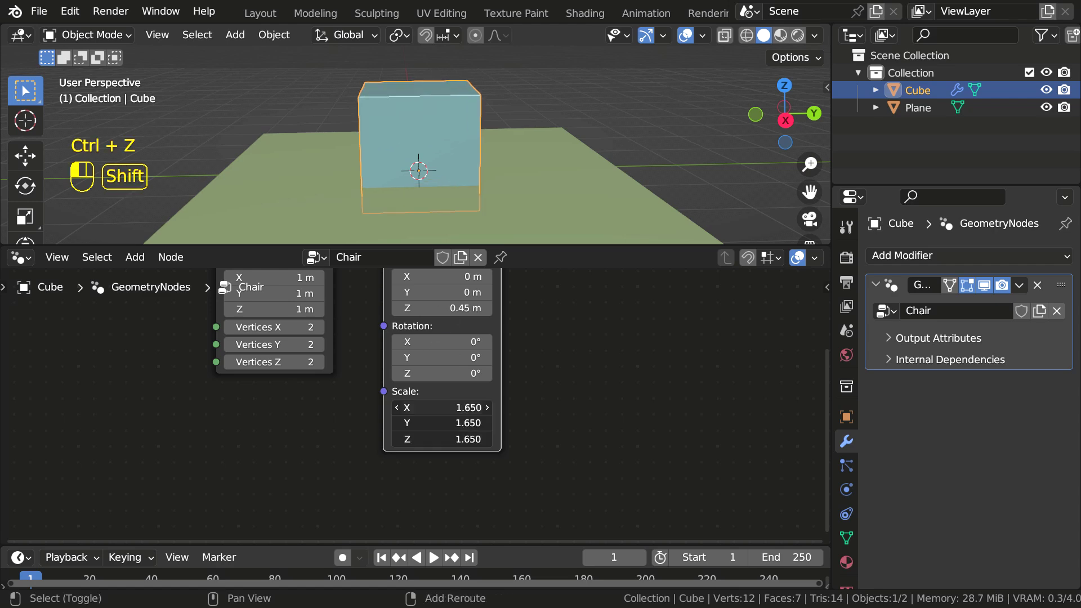
middle_drag(495, 211, 465, 193)
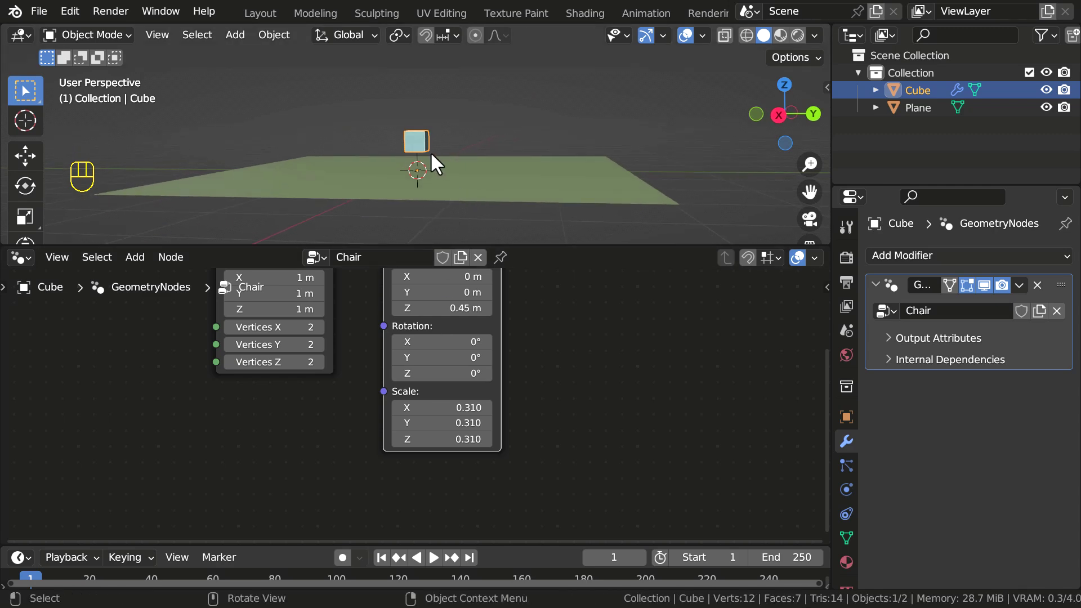
middle_drag(437, 153, 450, 194)
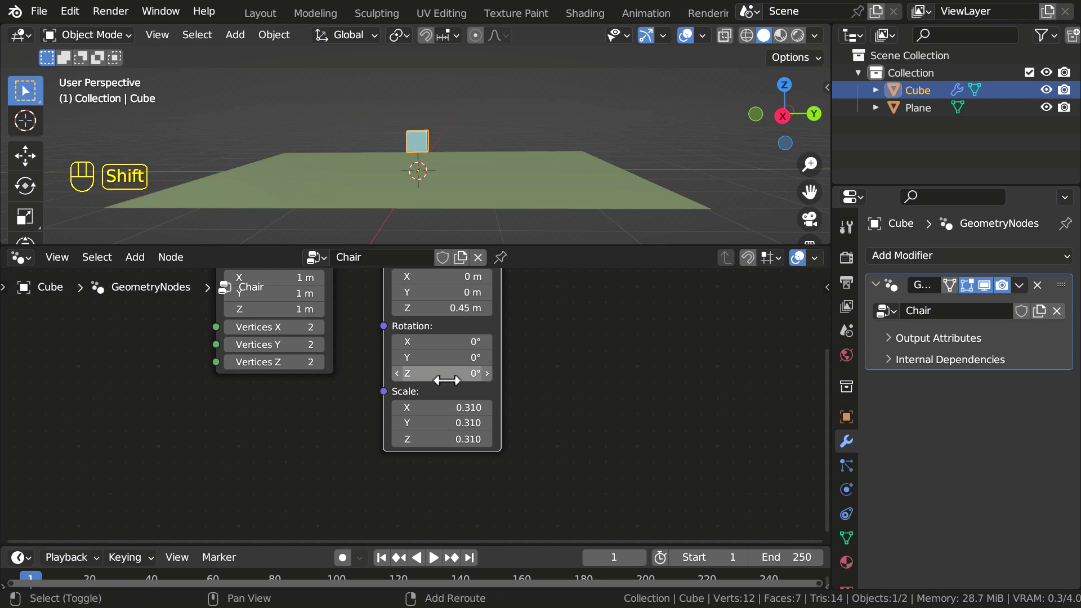
shift+drag(441, 404, 524, 439)
middle_drag(420, 151, 498, 220)
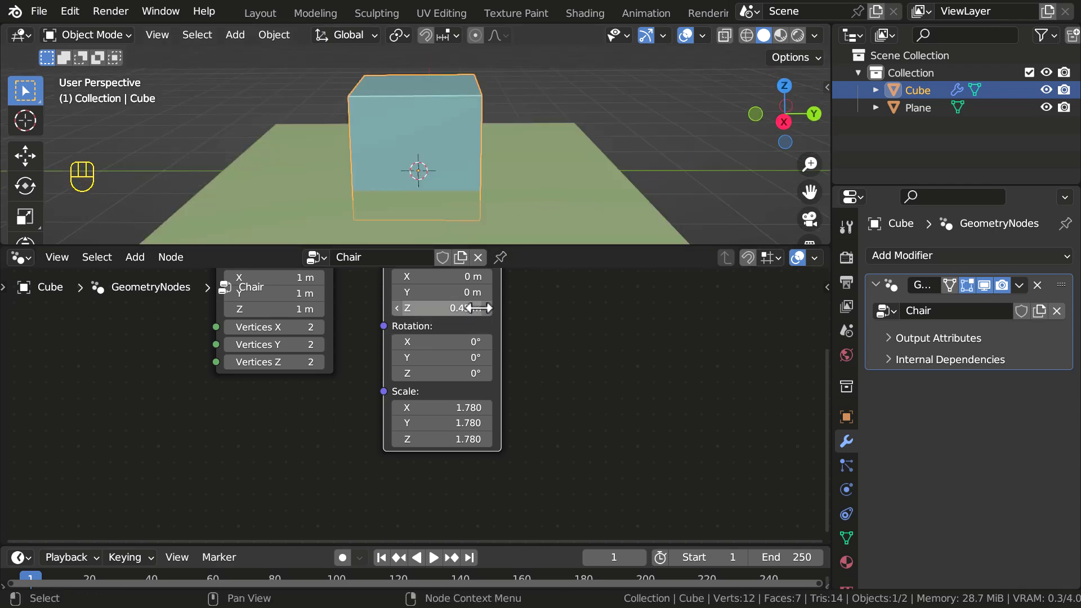
Delete the floor plane from the scene.
middle_drag(478, 304, 455, 349)
scroll(457, 402, down, 1)
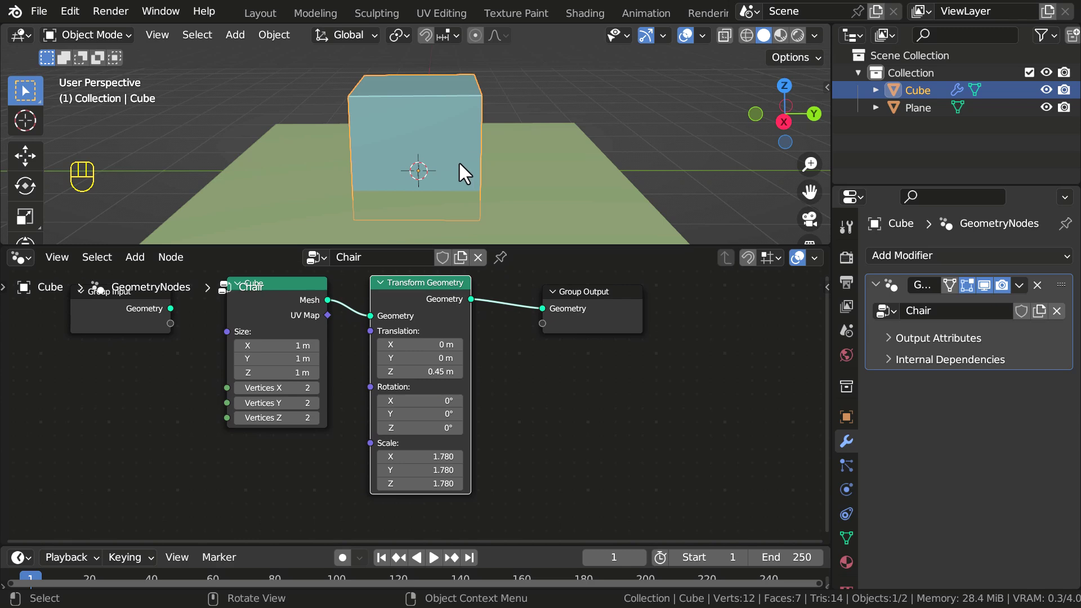
click(521, 185)
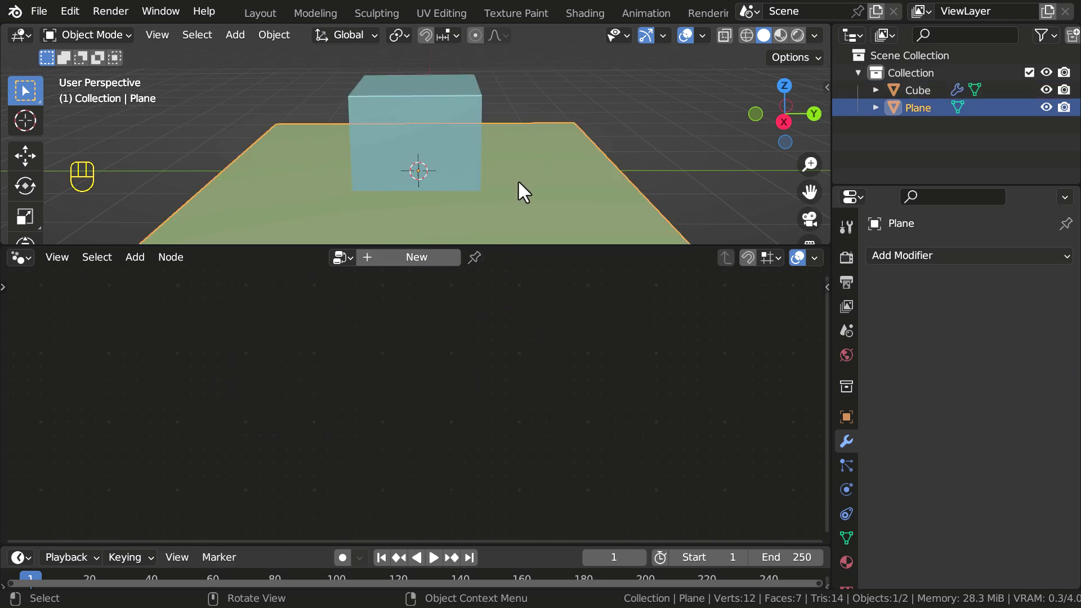
key(x)
click(518, 181)
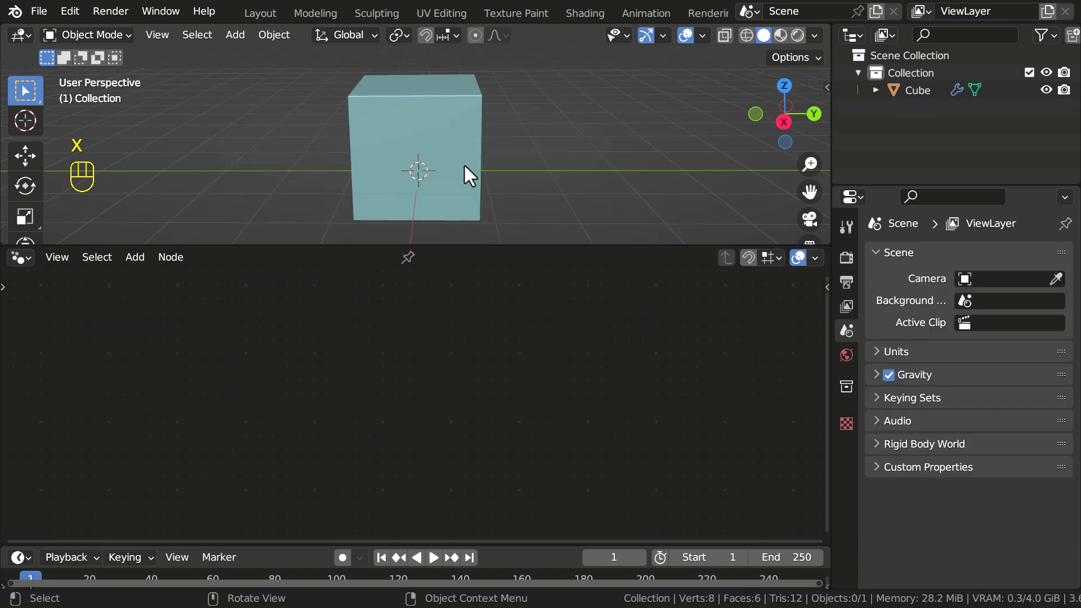
Select the cube and reset the Transform Geometry node to a Z translation of 0 m and a scale of 1 on all axes.
click(464, 167)
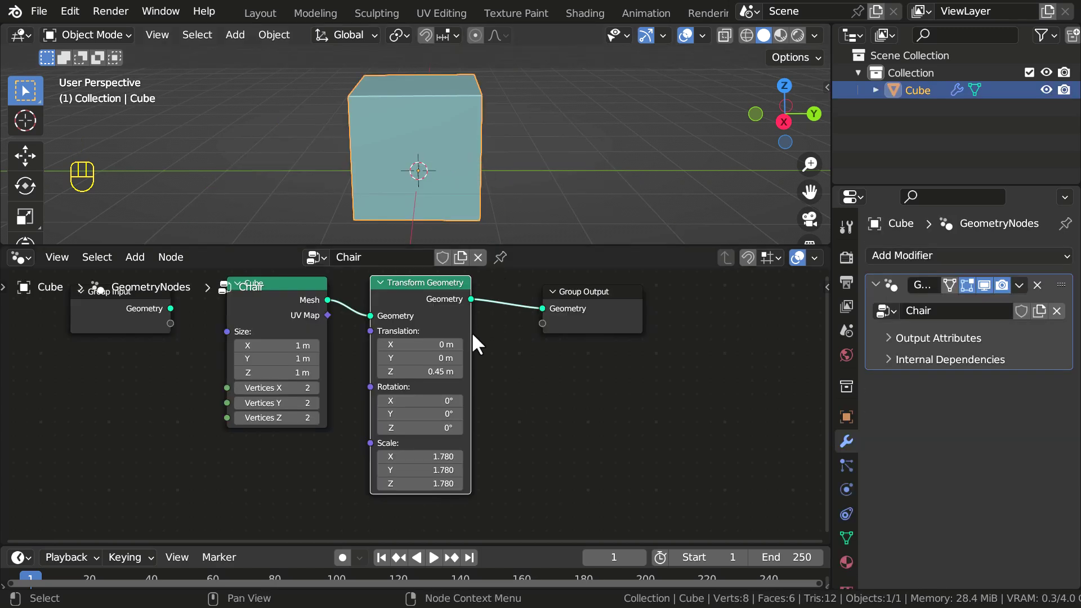
double_click(427, 371)
text(0)
key(Return)
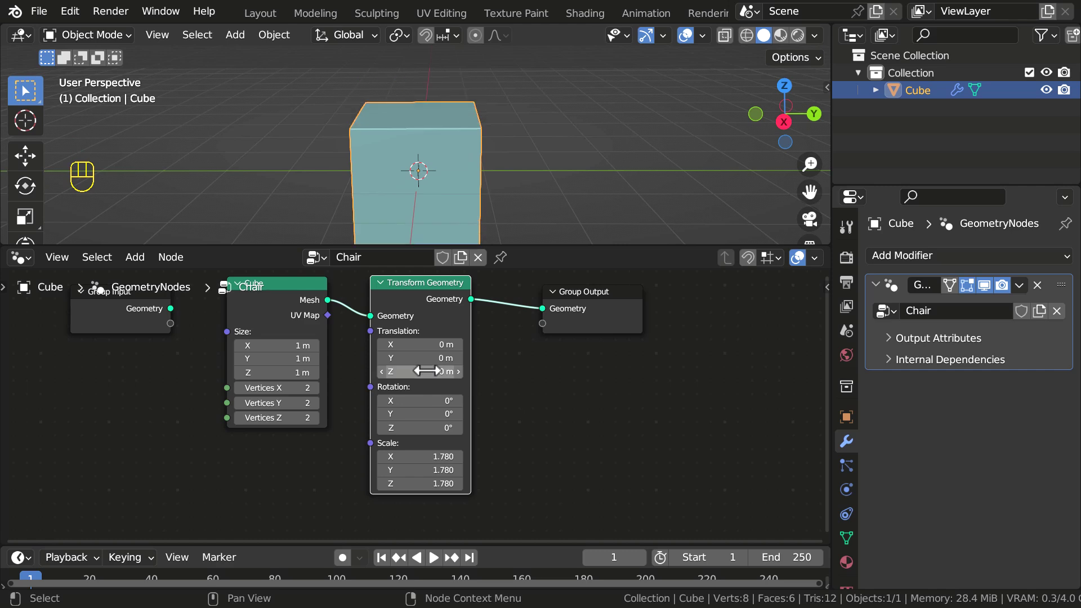
drag(422, 461, 423, 483)
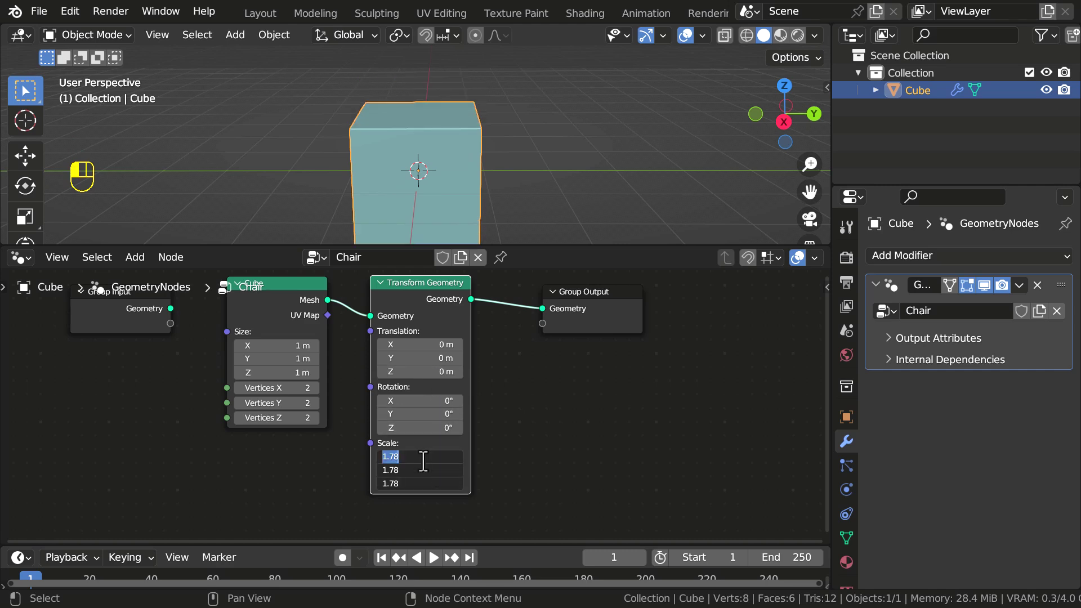
text(1)
key(Return)
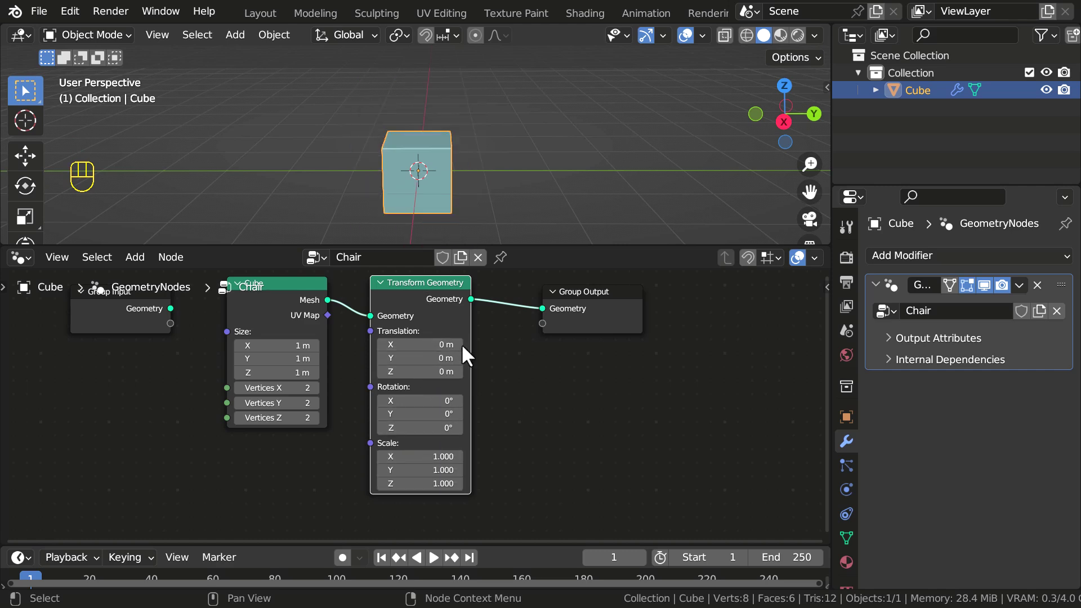
Raise the cube with a Z translation of about 1.16 m, circle its origin with an annotation and erase the mark.
mouse_move(427, 370)
shift+mouse_down()
mouse_move(504, 370)
mouse_move(446, 370)
mouse_move(492, 370)
shift+mouse_up()
key(d)
mouse_move(427, 159)
mouse_down()
mouse_move(418, 153)
mouse_move(412, 177)
mouse_up()
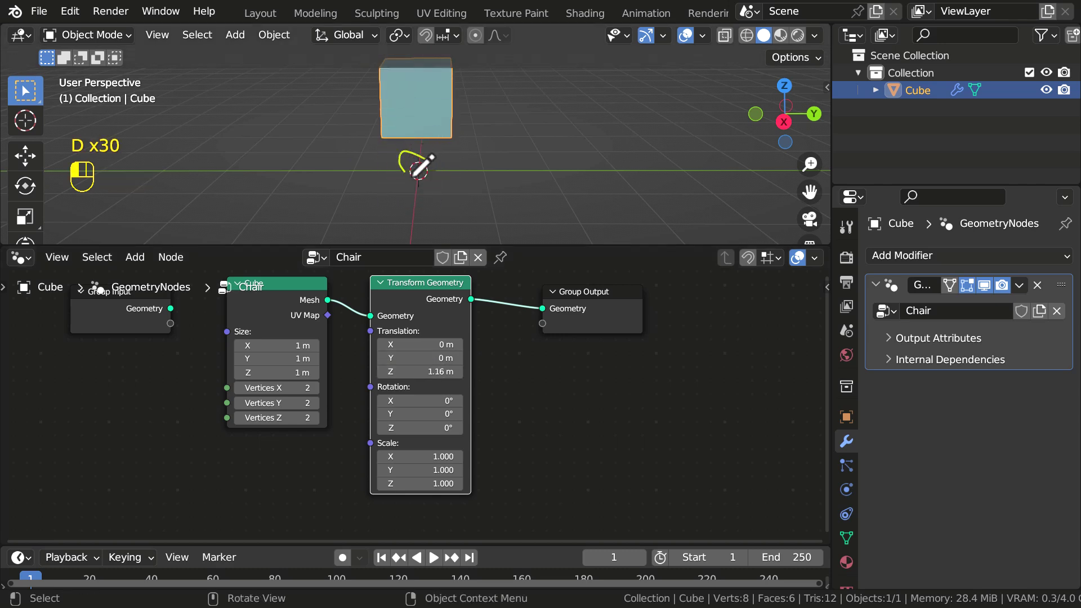
scroll(428, 156, up, 5)
key(d)
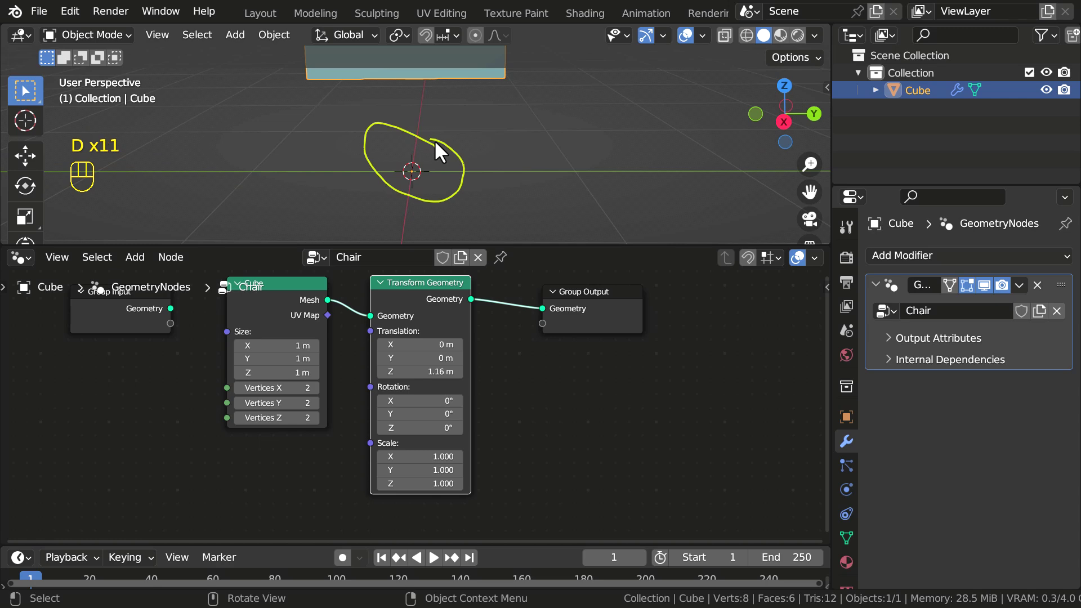
mouse_move(434, 140)
right_down()
mouse_move(372, 160)
mouse_move(463, 161)
right_up()
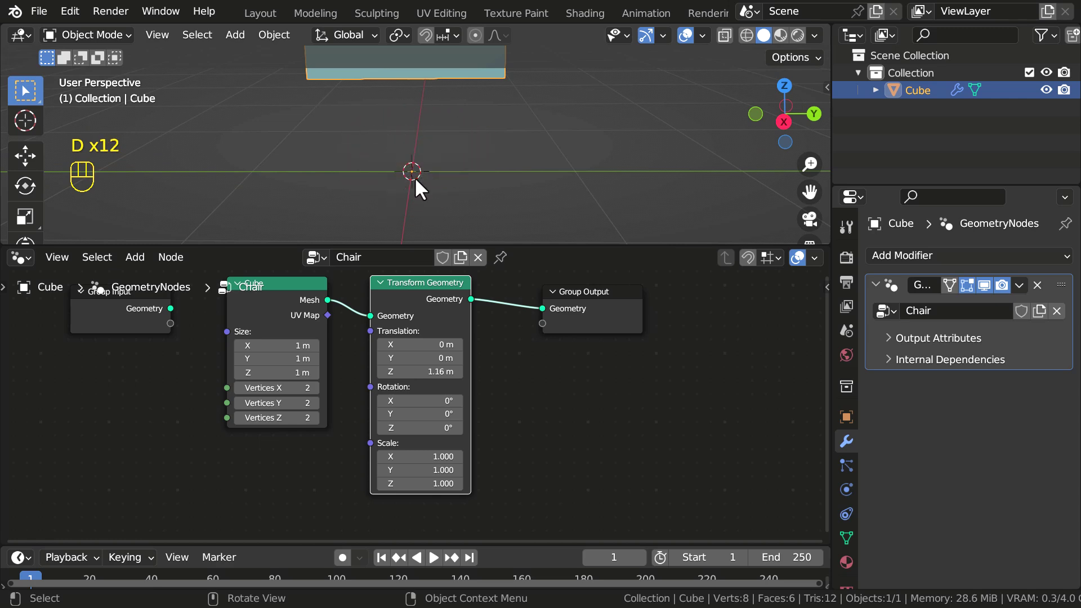
Try scaling the raised cube object down about its origin, and cancel the scaling.
scroll(414, 177, down, 5)
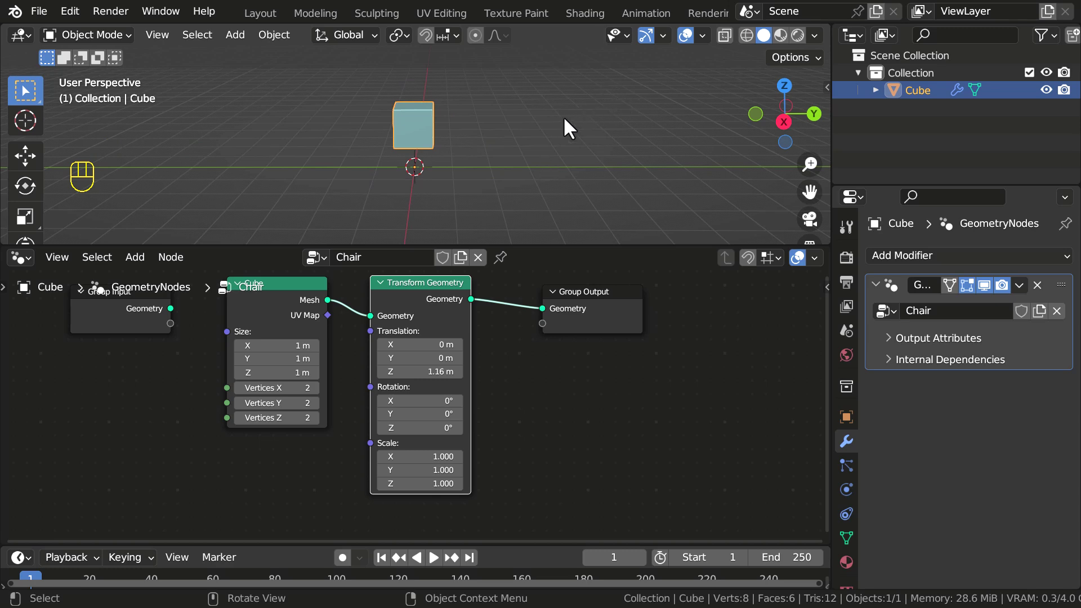
key(s)
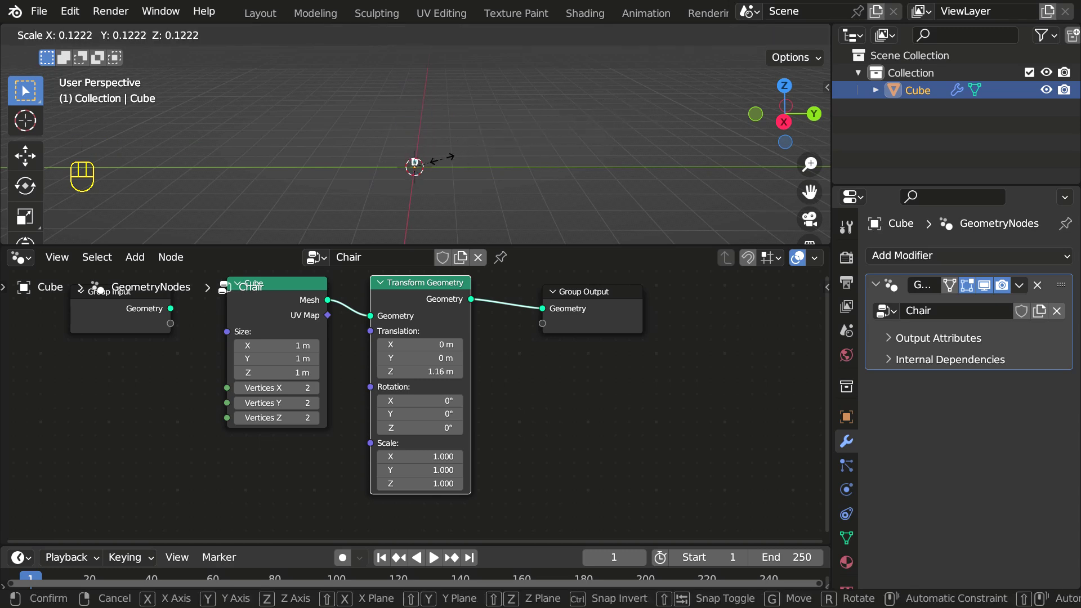
right_click(646, 123)
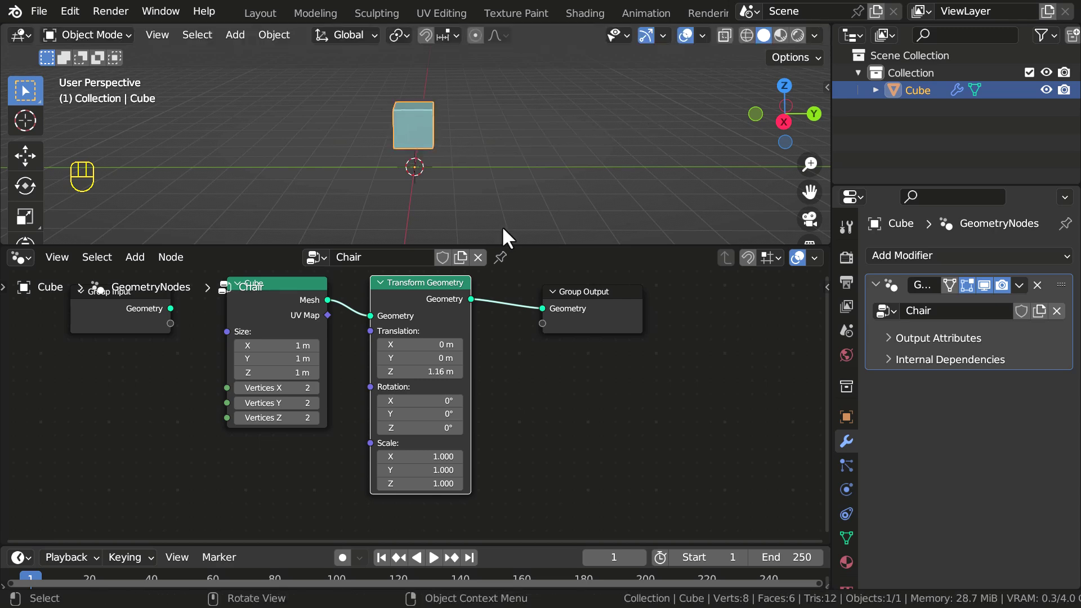
Reset the Transform Geometry node's Z translation to 0 m.
click(433, 374)
text(0)
key(Return)
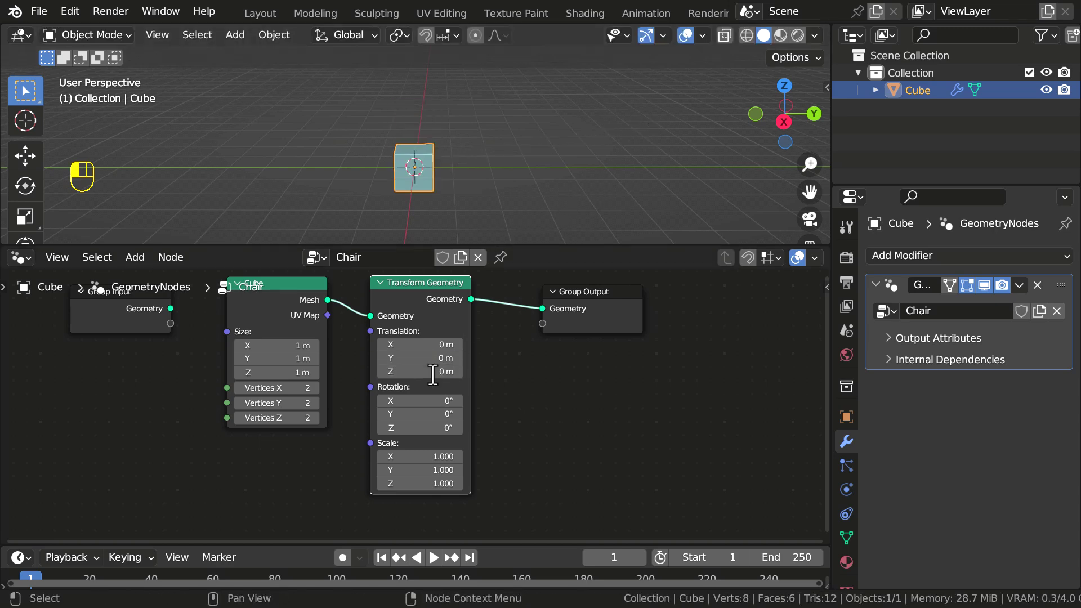
Shift the Transform Geometry node slightly toward the Cube node and set its Z translation to 0.5 m.
mouse_move(420, 308)
mouse_down()
mouse_move(454, 320)
mouse_move(399, 311)
mouse_move(408, 310)
mouse_up()
scroll(437, 182, up, 2)
shift+middle_drag(441, 178, 440, 167)
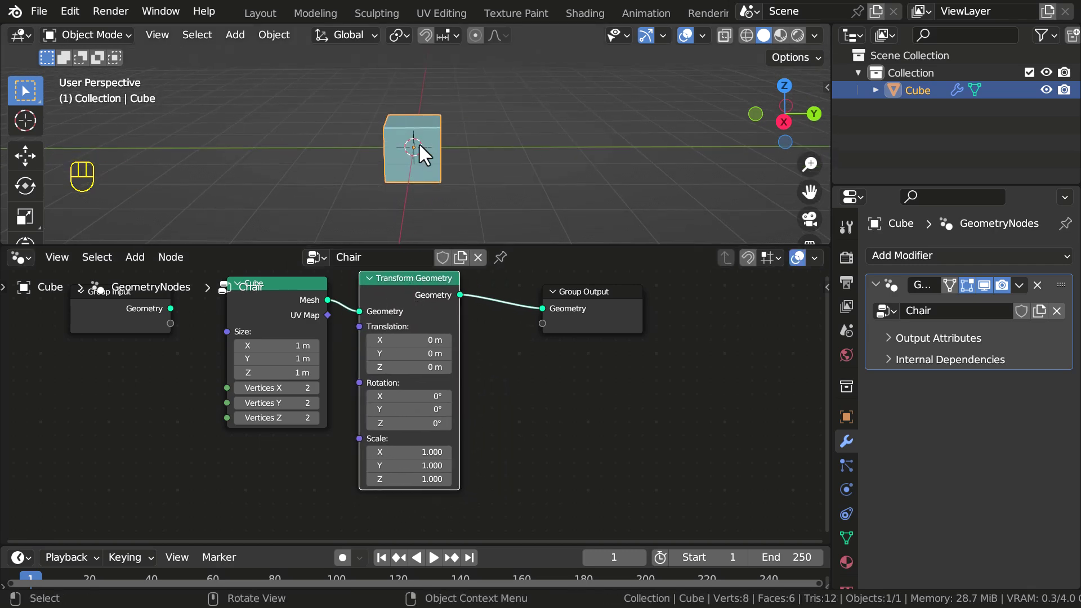
shift+drag(398, 367, 430, 367)
click(417, 369)
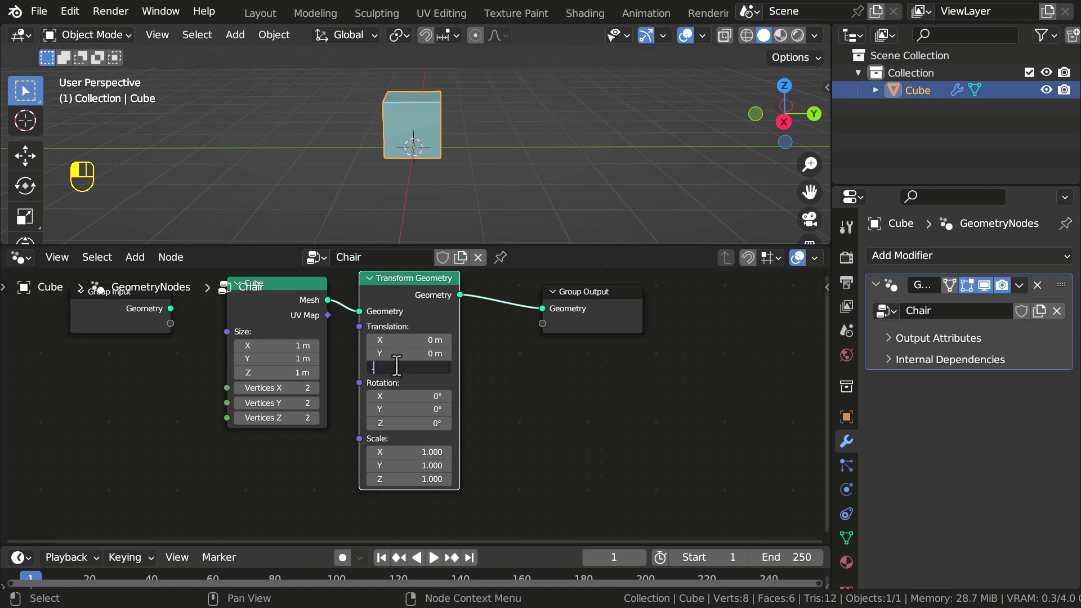
text(.5)
key(Return)
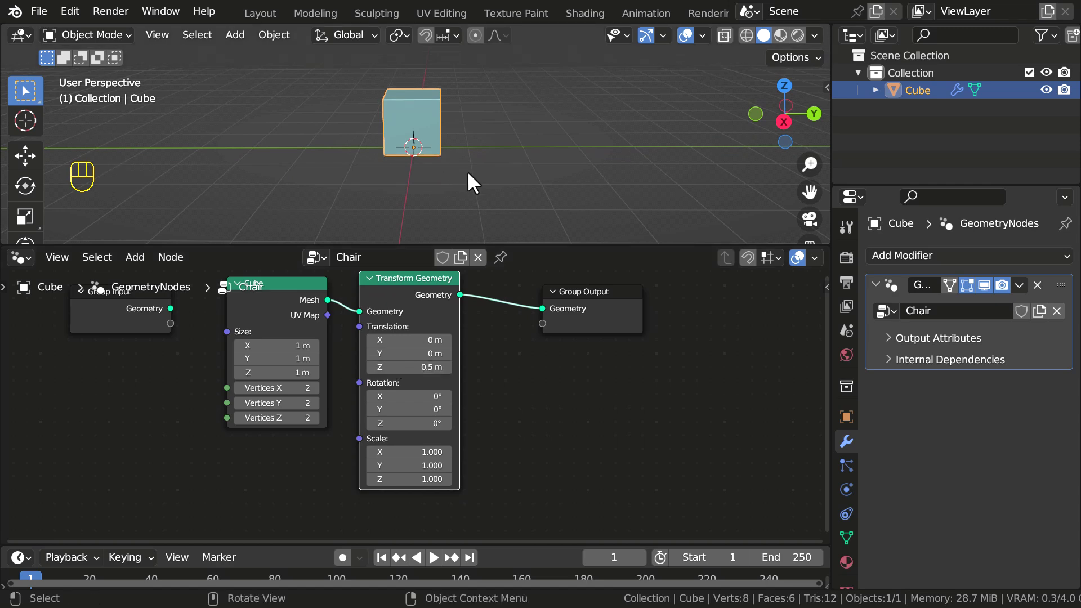
Circle the origin at the cube's base with an annotation and erase the mark.
mouse_move(467, 170)
middle_down()
mouse_move(413, 141)
mouse_move(440, 150)
middle_up()
scroll(429, 137, up, 6)
key(d)
drag(432, 134, 443, 165)
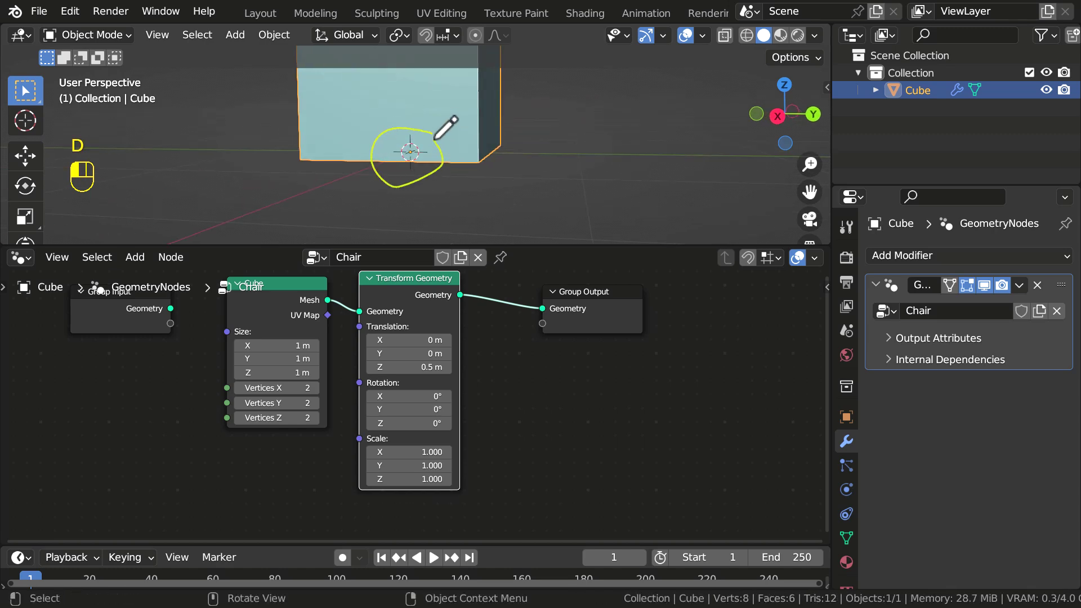
key(d)
right_drag(437, 130, 304, 170)
Add a mesh plane as a floor under the cube and scale it up by about 6.26.
scroll(287, 163, down, 6)
middle_drag(278, 158, 289, 189)
key(shift+a)
mouse_move(291, 172)
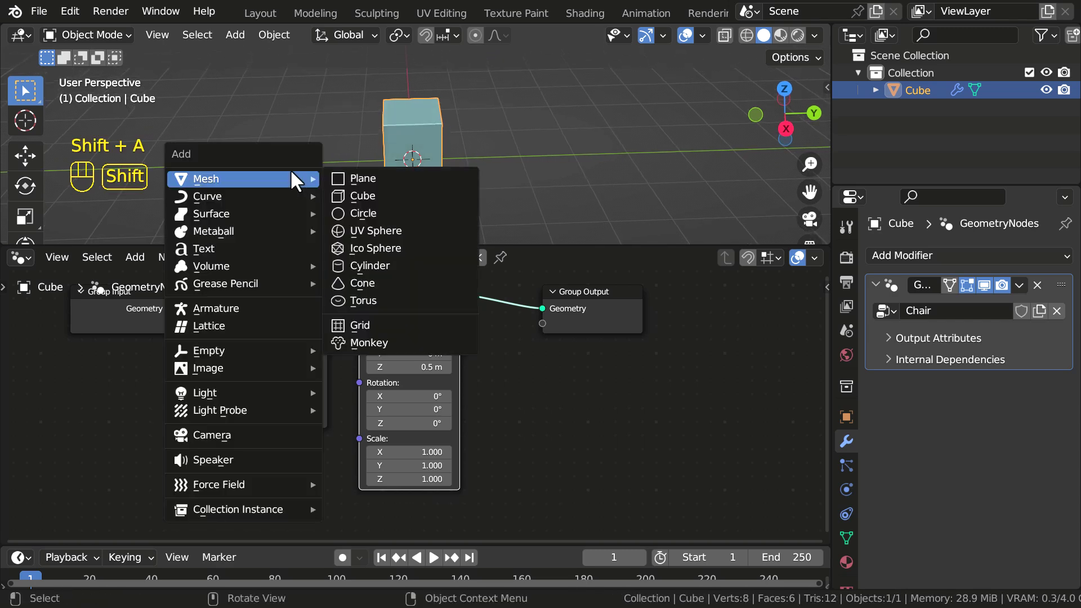
click(372, 177)
mouse_move(456, 157)
middle_down()
mouse_move(470, 145)
mouse_move(448, 177)
middle_up()
key(s)
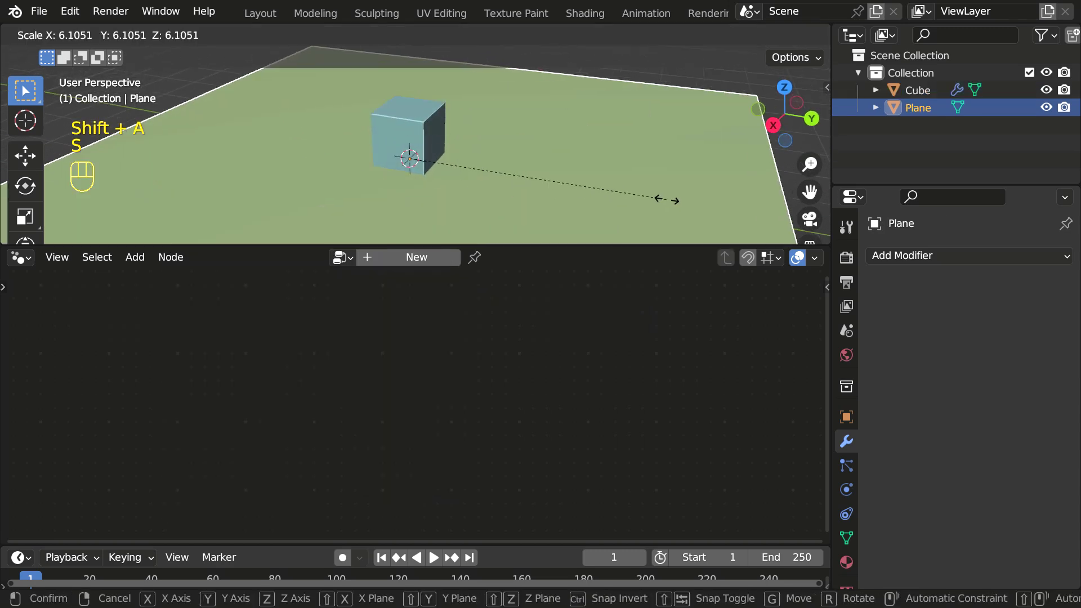
click(502, 130)
Select the cube and repeatedly scale it down and up about its base origin, ending at a scale of about 1.396.
click(422, 127)
middle_drag(500, 145, 565, 103)
key(s)
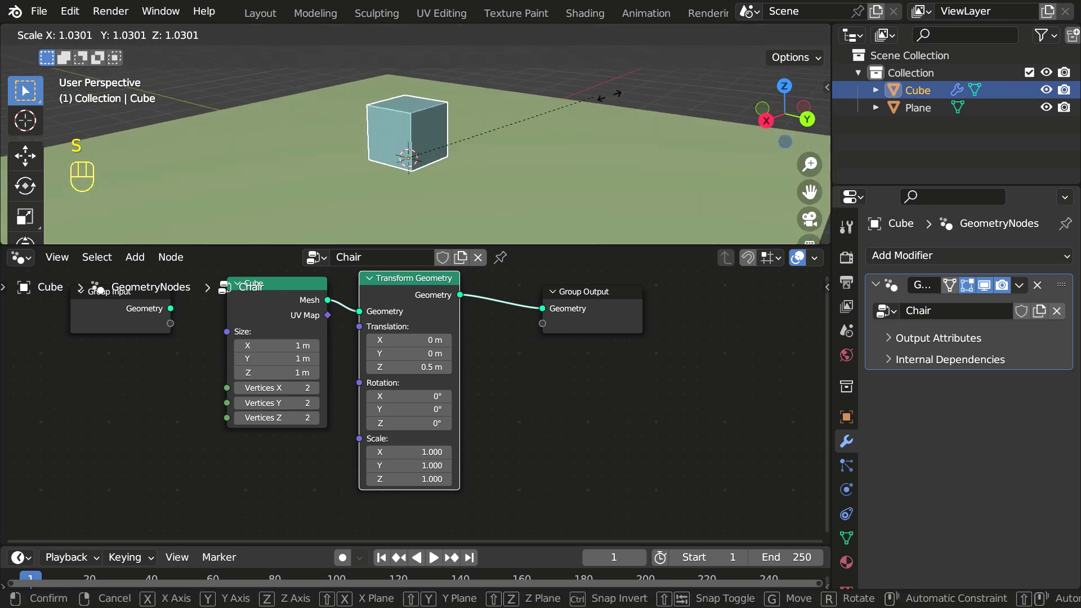
click(531, 157)
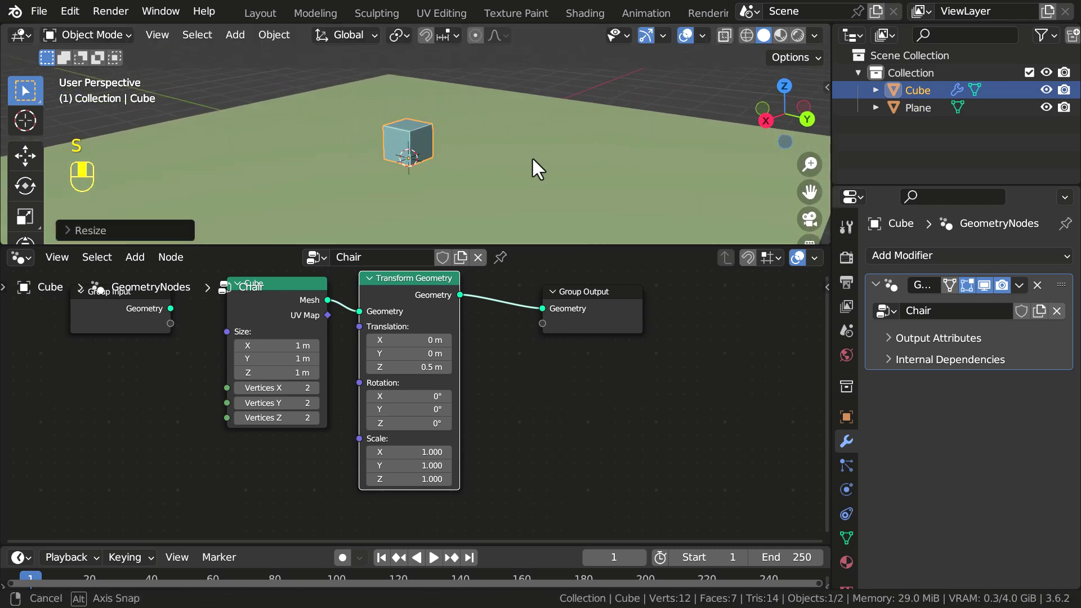
mouse_move(531, 156)
middle_down()
mouse_move(503, 104)
mouse_move(521, 152)
middle_up()
key(s)
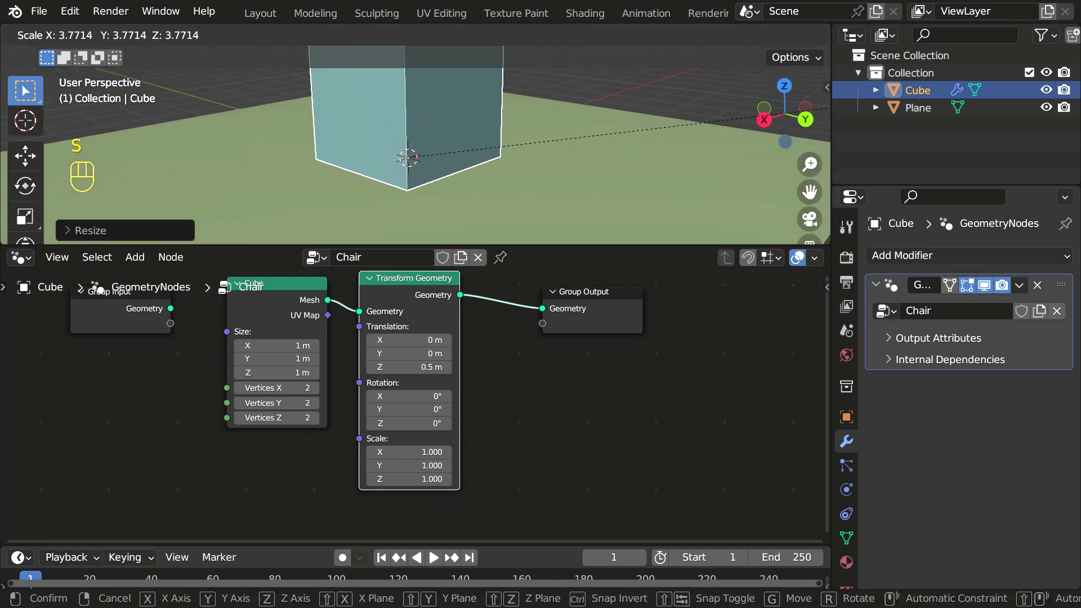
click(498, 134)
scroll(429, 152, up, 1)
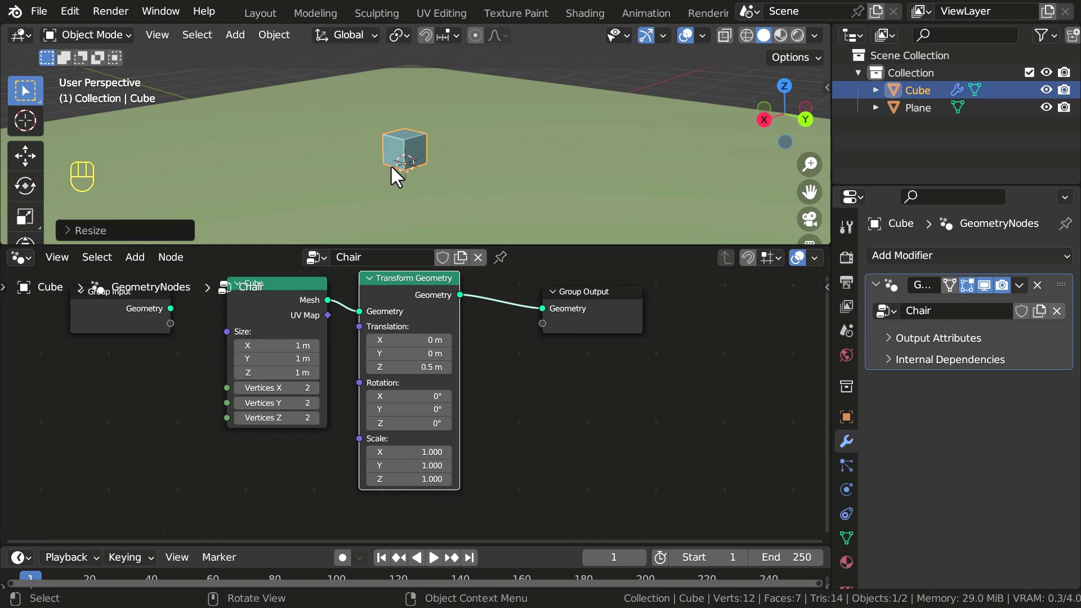
scroll(432, 159, down, 3)
key(s)
click(458, 129)
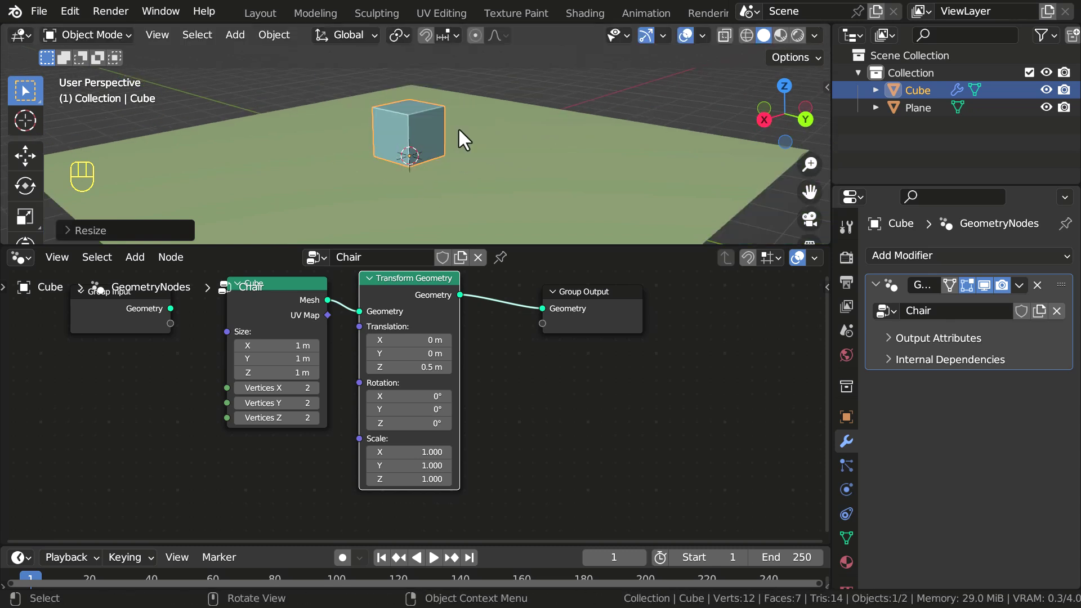
key(s)
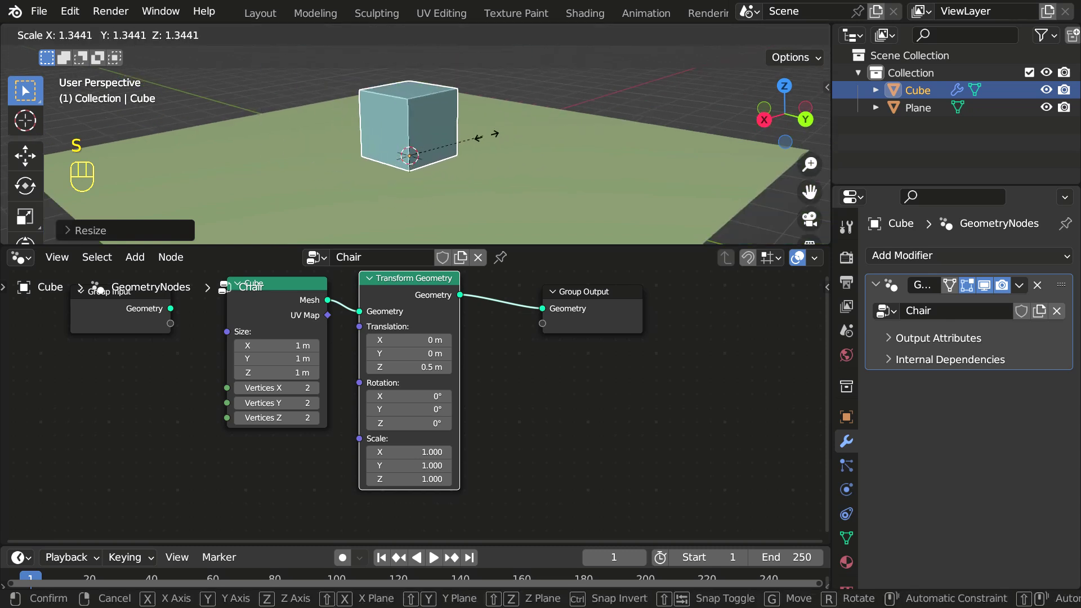
click(472, 131)
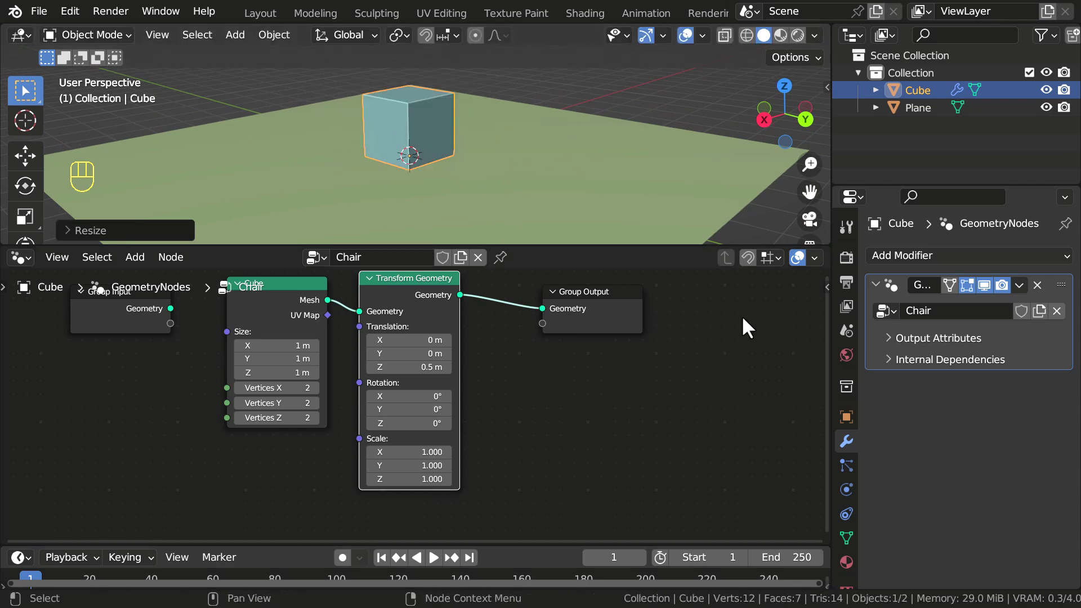
Reset the cube object's X, Y and Z scale to 1.
click(844, 416)
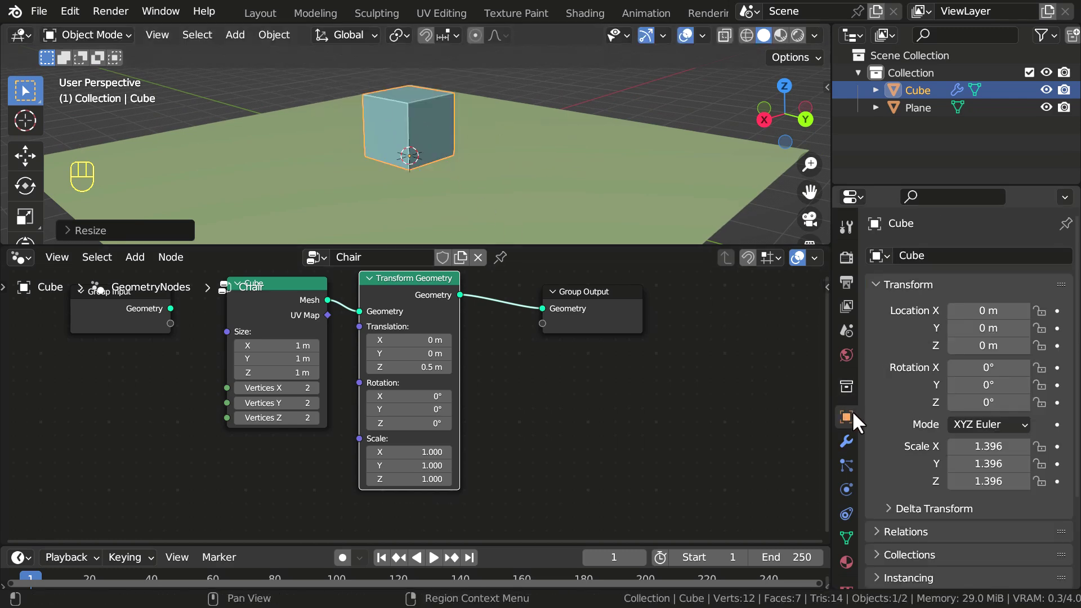
drag(981, 443, 981, 481)
text(1)
key(Return)
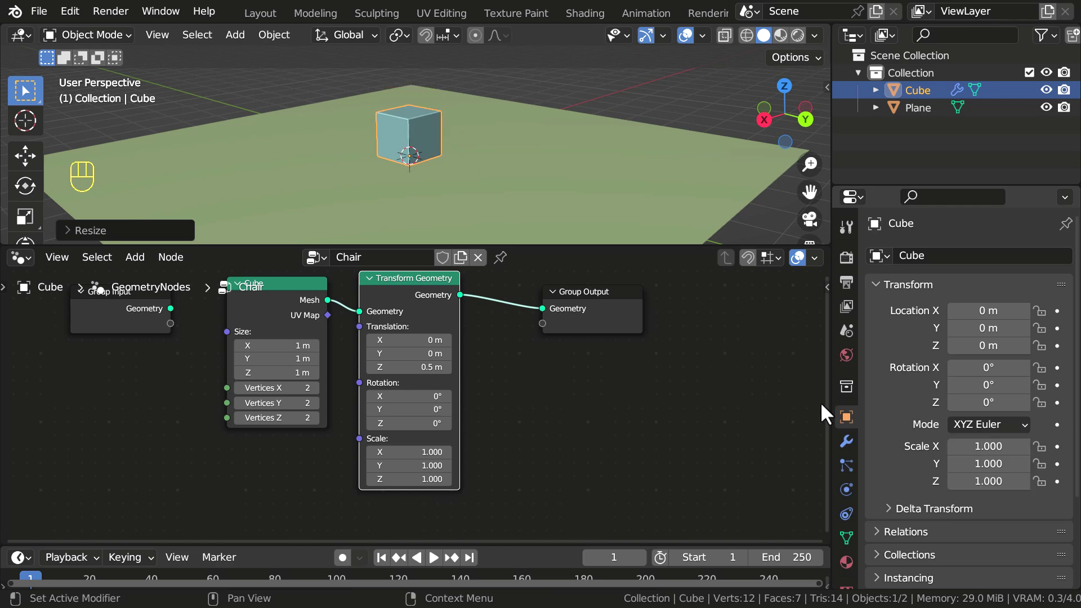
Insert a duplicate of the Transform Geometry node before Group Output, reset the copy's Z translation to 0 m, and tidy the node spacing.
click(405, 307)
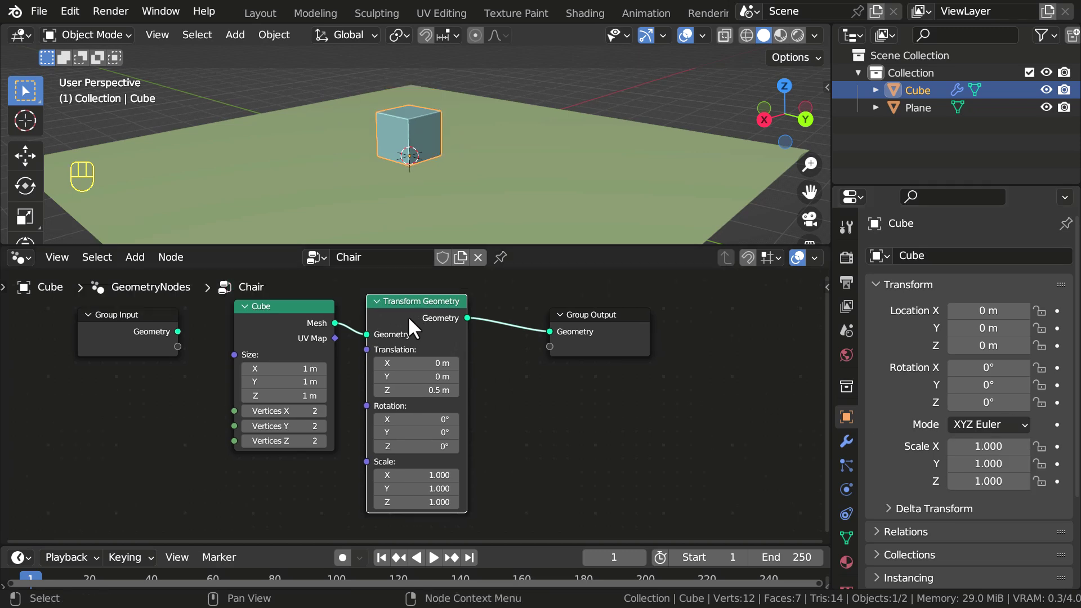
key(shift+d)
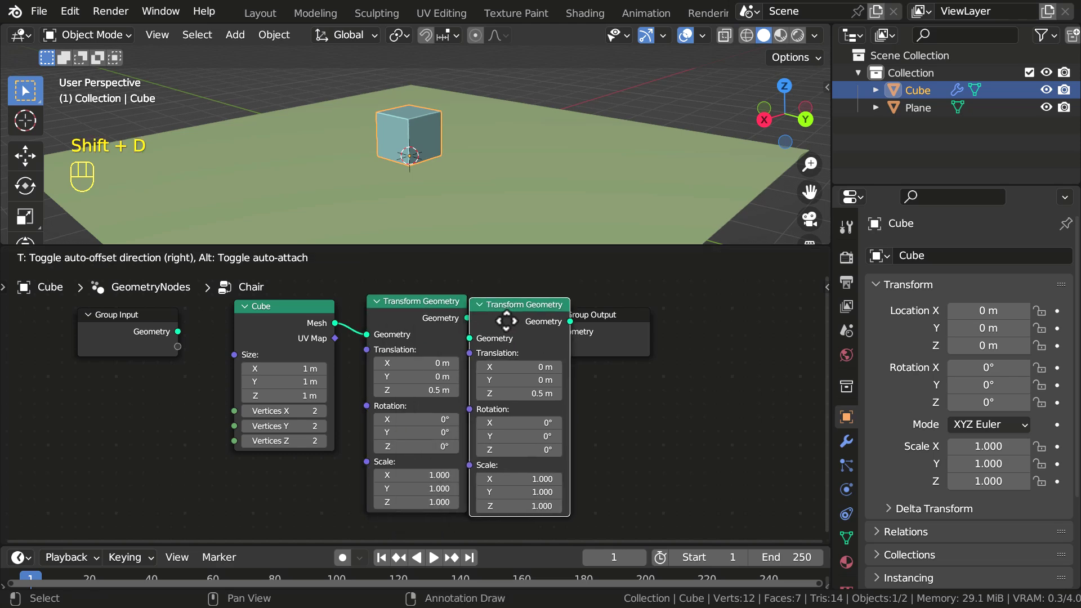
click(511, 321)
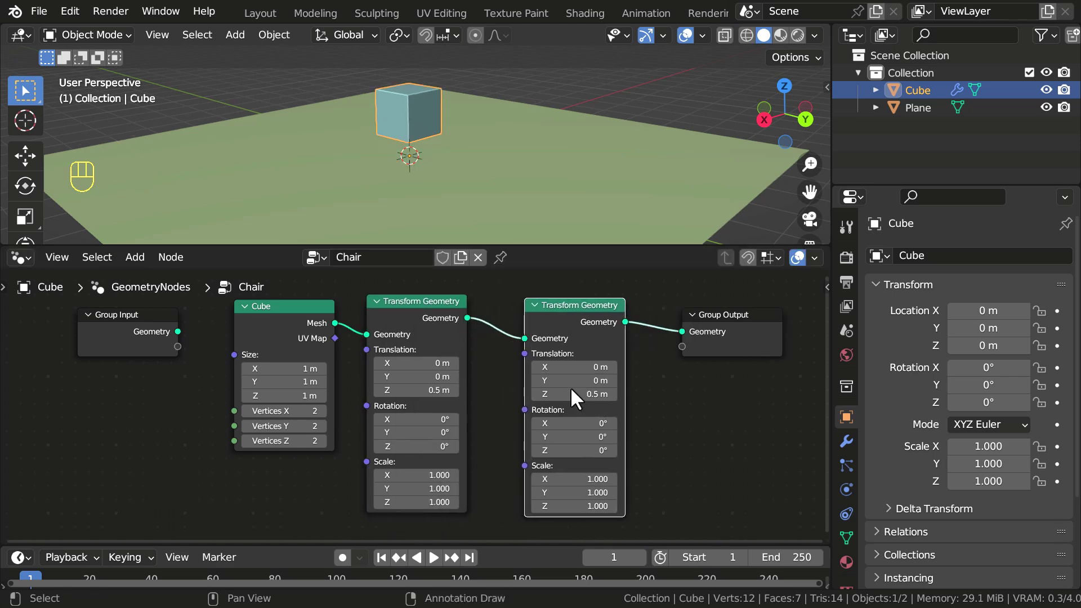
key(BackSpace)
drag(554, 330, 539, 328)
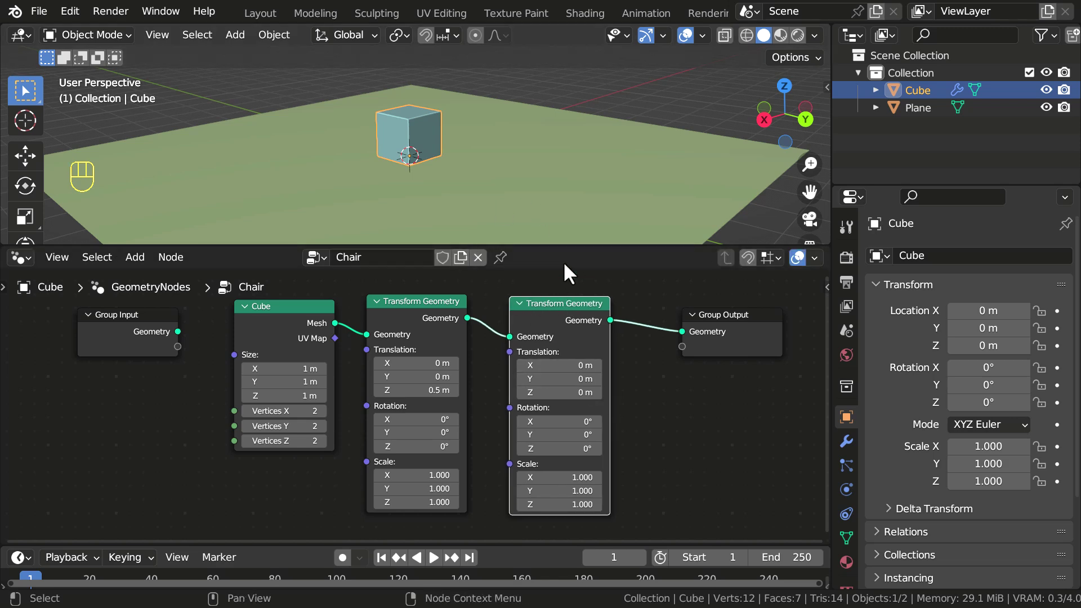
middle_drag(583, 483, 529, 437)
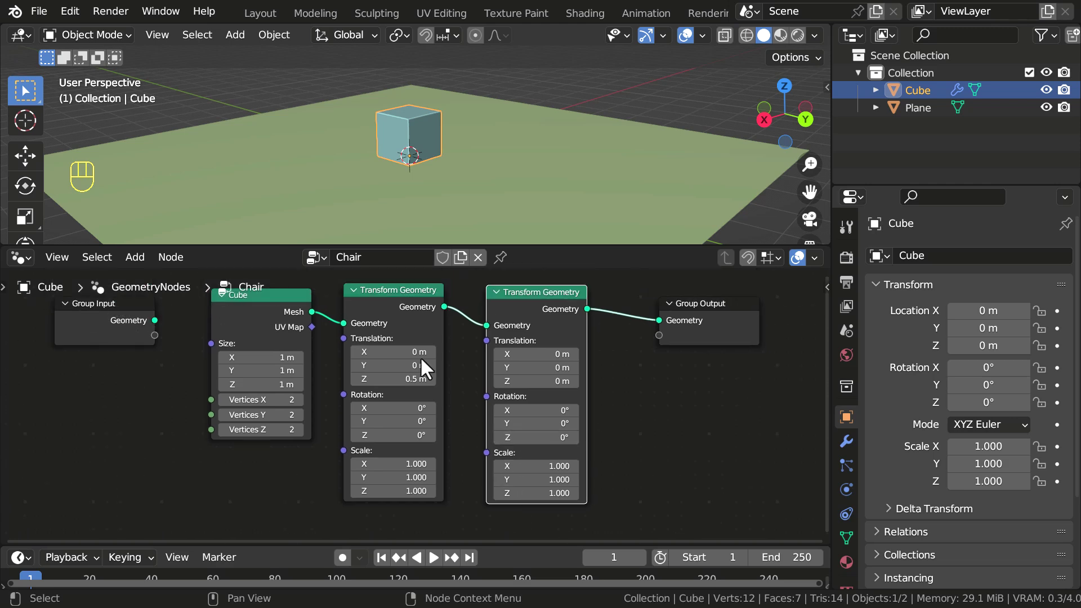
drag(395, 305, 384, 304)
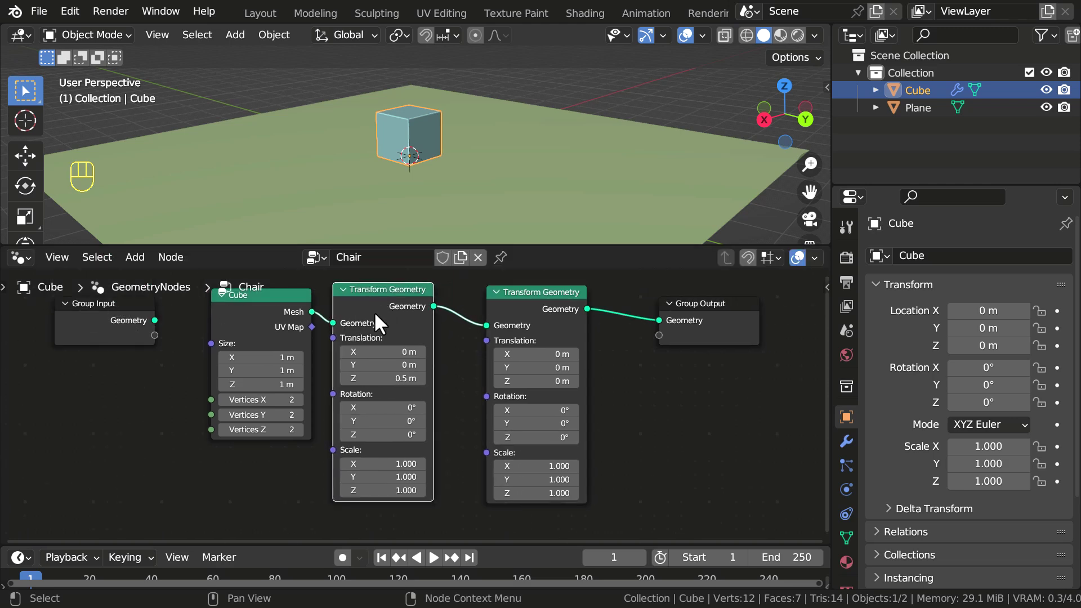
Flatten the geometry by setting the second Transform Geometry node's Z scale to 0.32.
middle_drag(455, 379, 331, 347)
shift+drag(416, 461, 357, 462)
scroll(428, 472, up, 4)
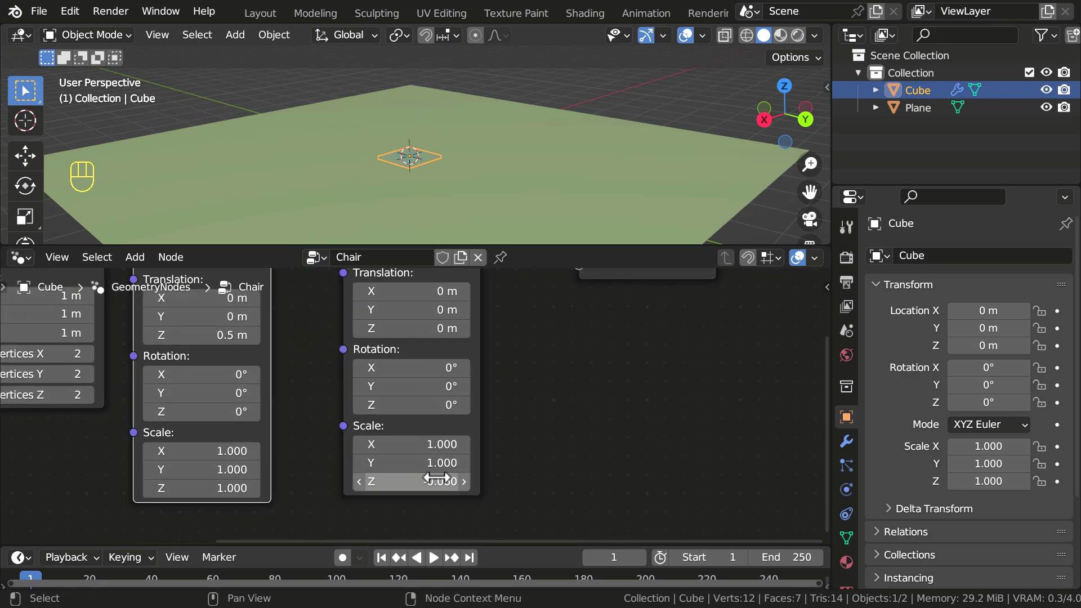
middle_drag(443, 454, 452, 395)
scroll(453, 395, up, 3)
shift+drag(431, 436, 455, 436)
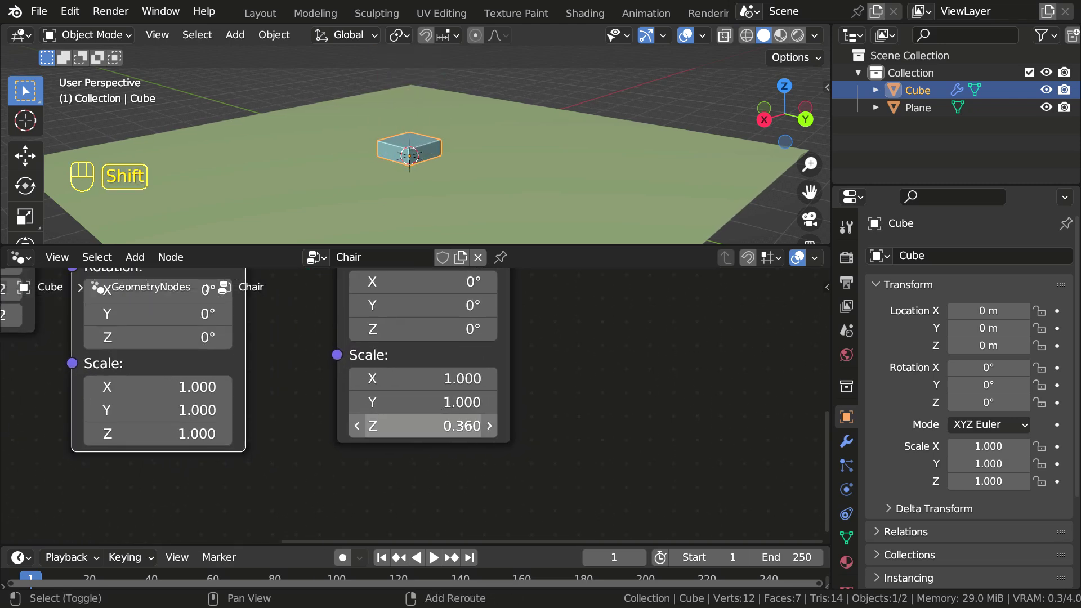
click(439, 426)
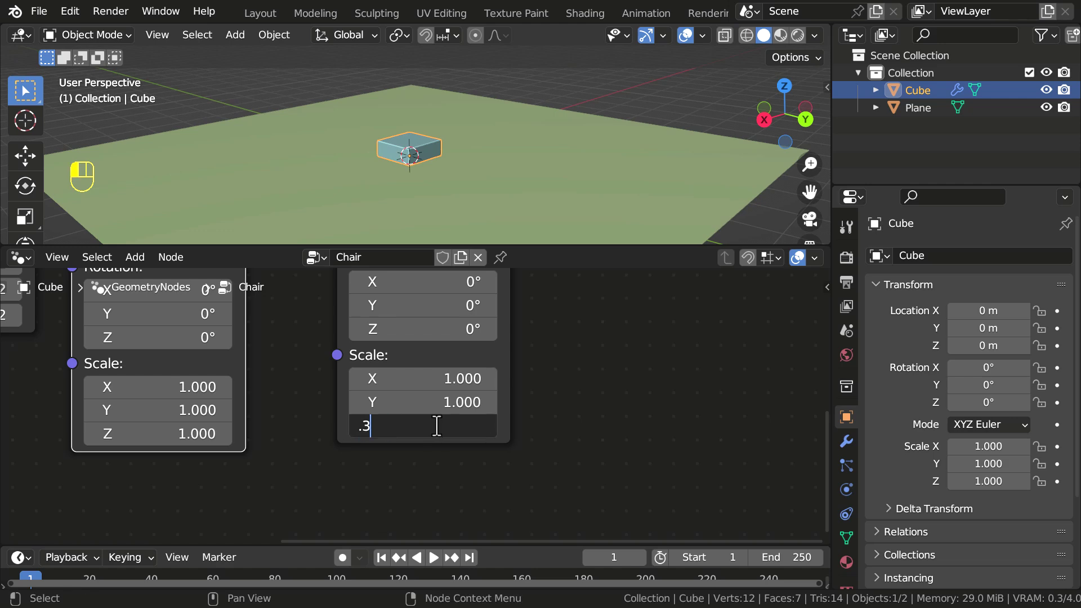
key(Return)
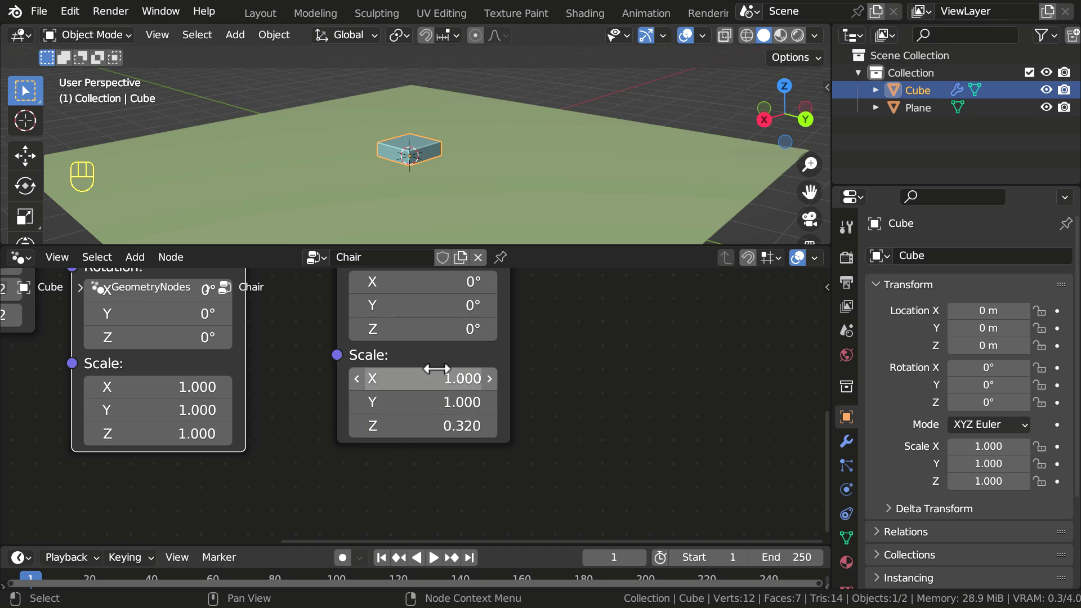
Set the Cube node's size to 1.5 m in X and 2 m in Y.
middle_drag(434, 153, 513, 168)
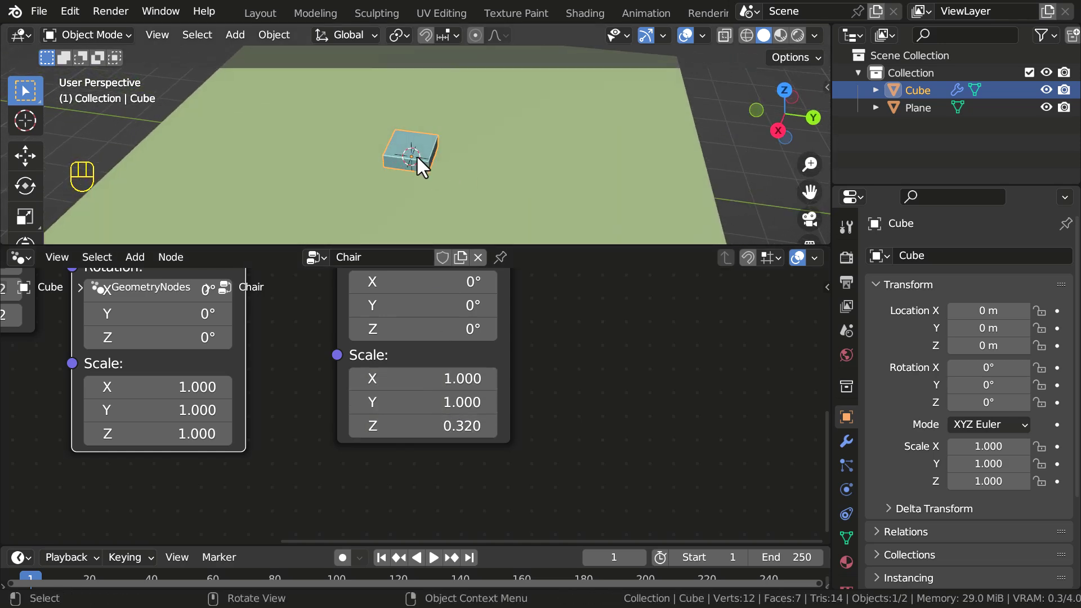
scroll(221, 332, down, 2)
middle_drag(441, 342, 576, 423)
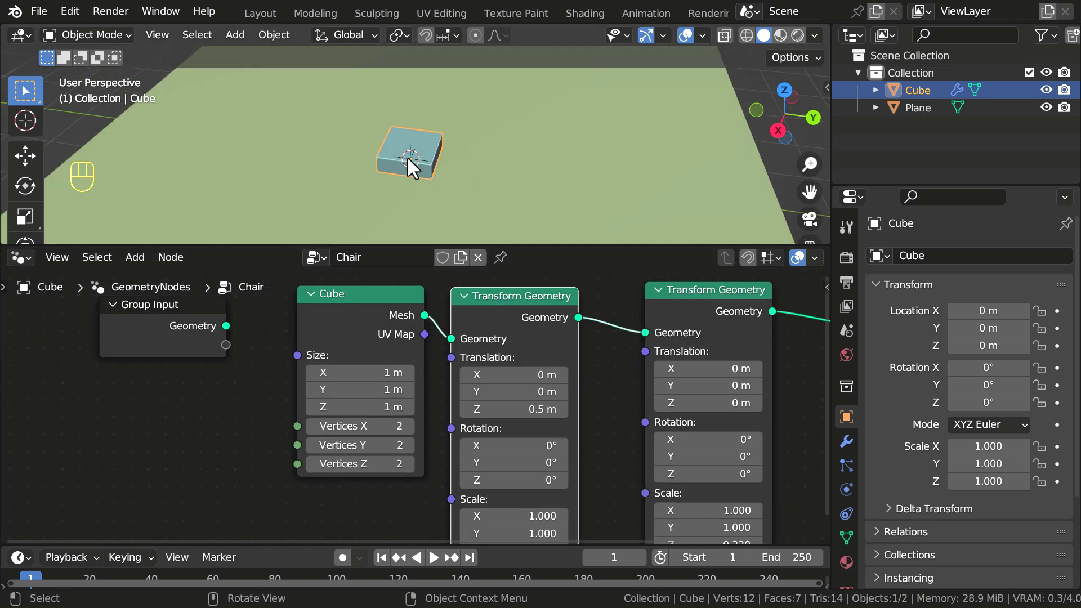
middle_drag(407, 157, 441, 120)
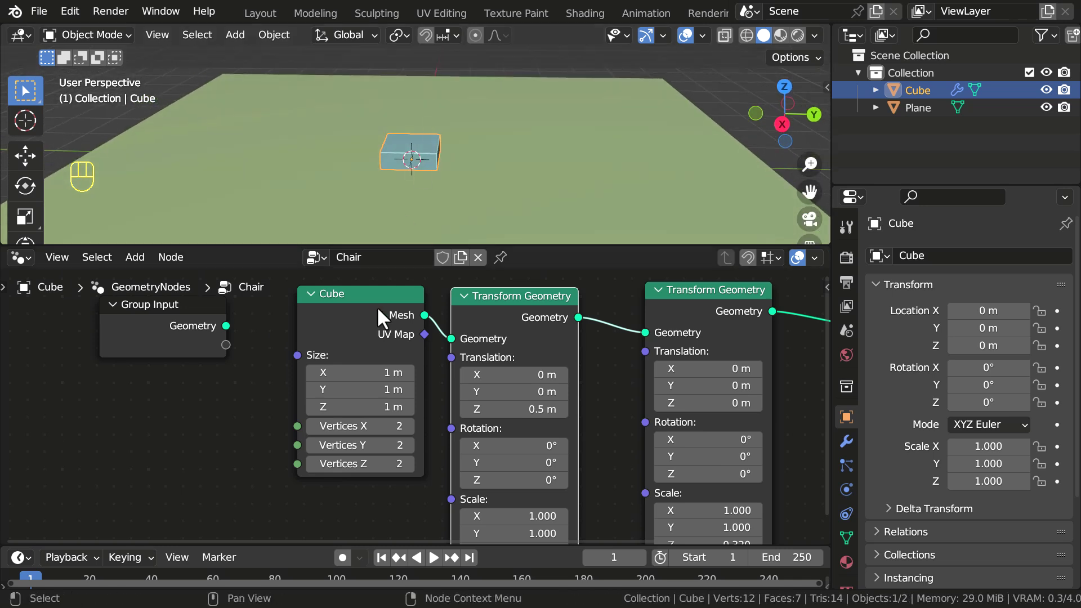
shift+drag(367, 372, 411, 386)
click(356, 372)
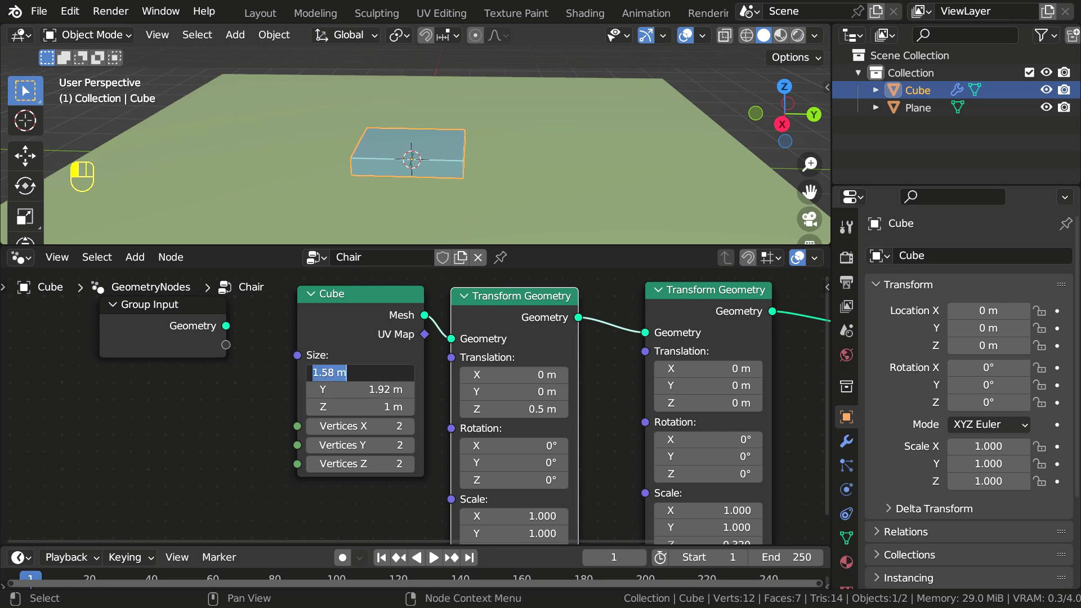
text(1.5)
key(Tab)
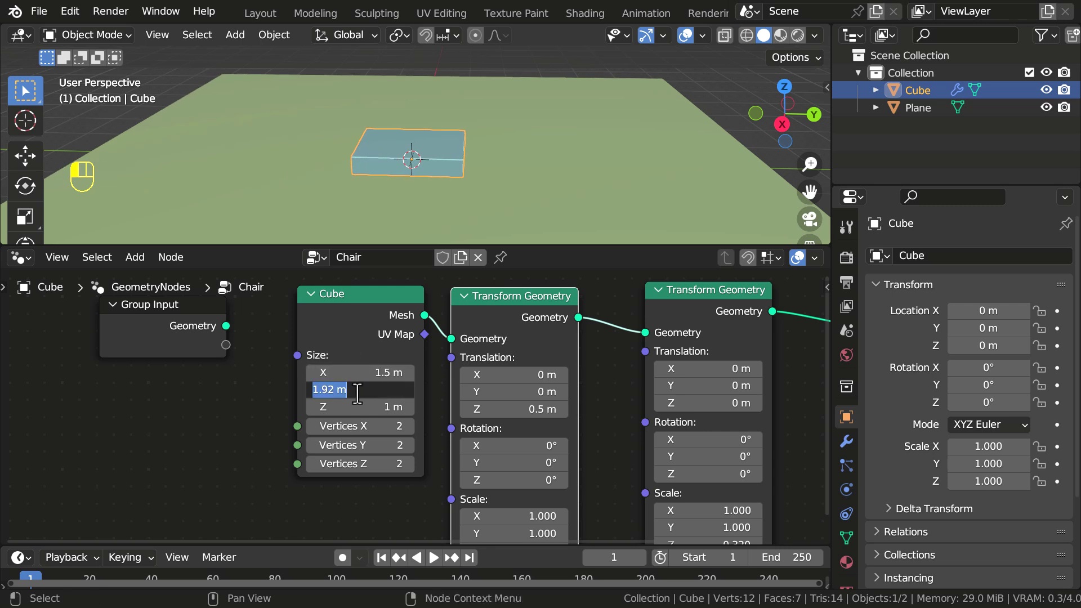
text(2)
key(Return)
Delete the floor plane and reselect the cube object.
middle_drag(423, 163, 524, 149)
click(524, 149)
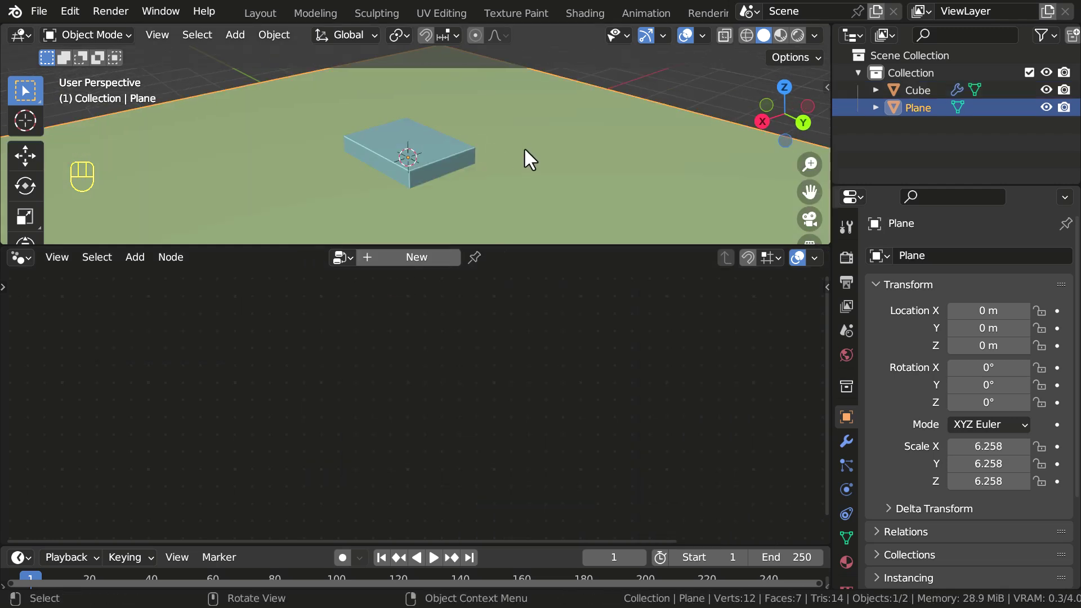
key(x)
click(522, 133)
click(407, 146)
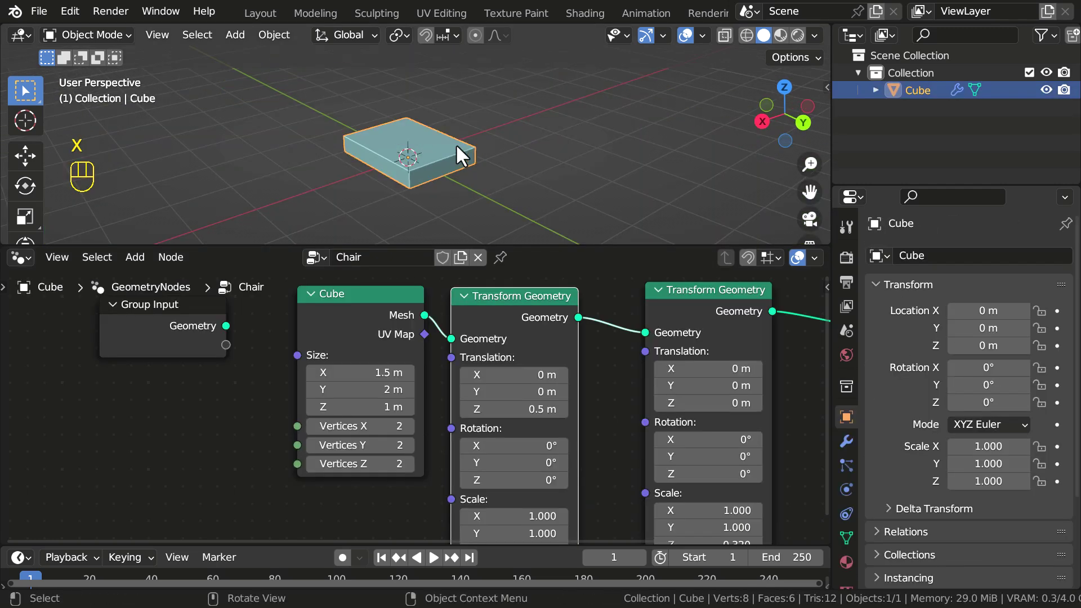
Enlarge the node editor area, frame all nodes, and hide the unconnected sockets of the first Transform Geometry node.
scroll(543, 396, down, 6)
key(Home)
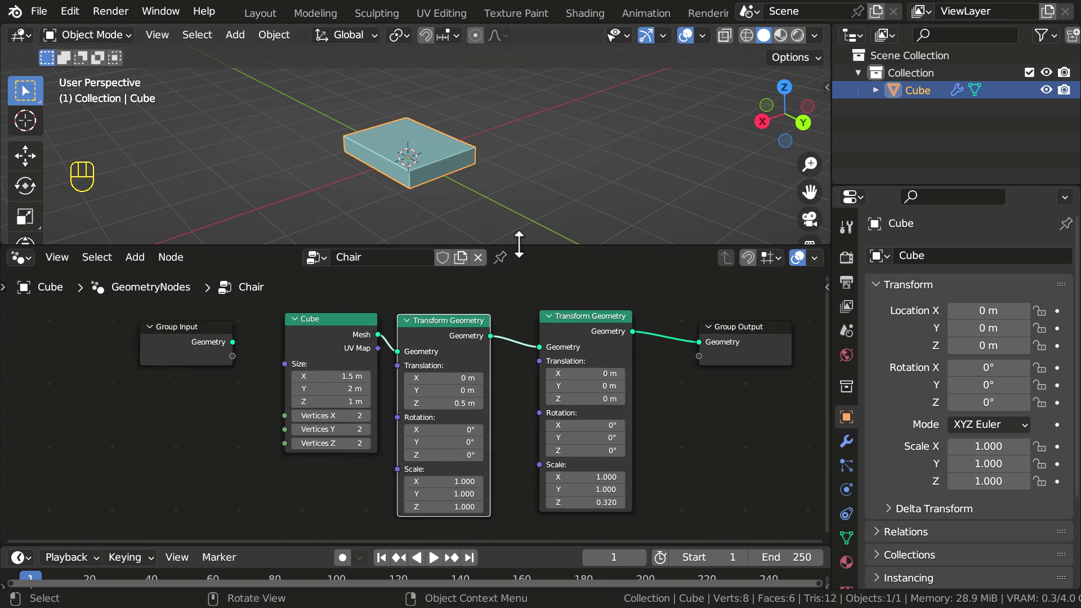
drag(519, 245, 519, 206)
middle_drag(457, 302, 449, 298)
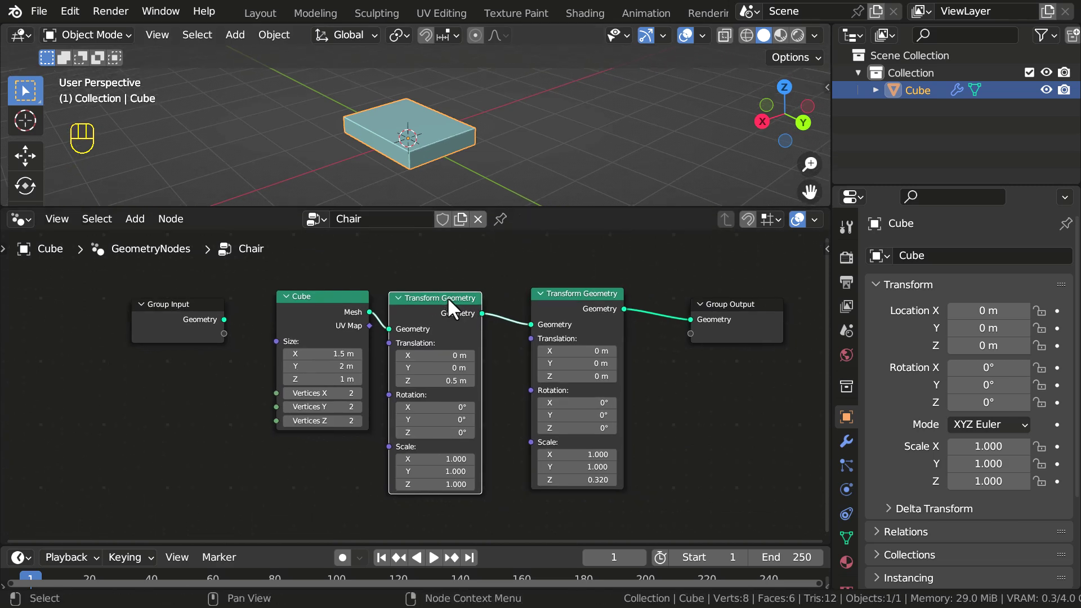
mouse_move(449, 299)
mouse_down()
mouse_move(446, 318)
mouse_move(450, 298)
mouse_up()
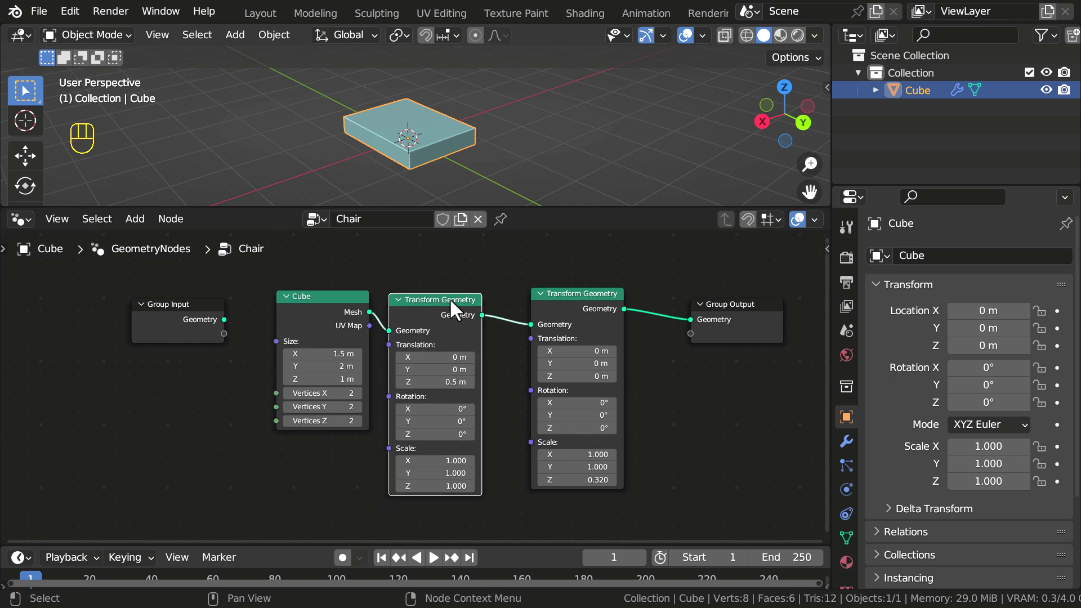
key(ctrl+h)
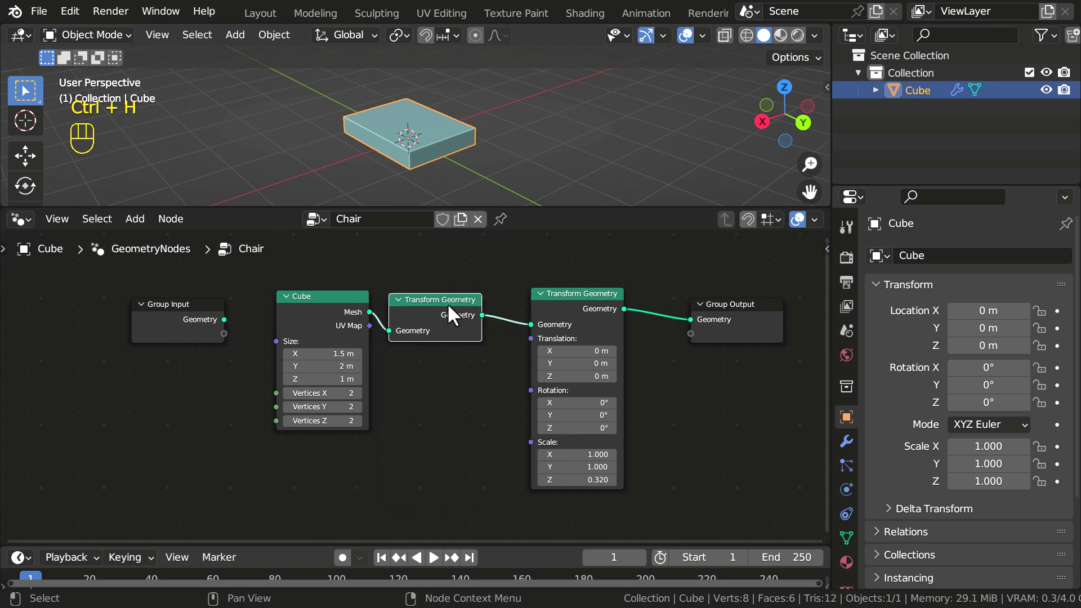
key(ctrl+h)
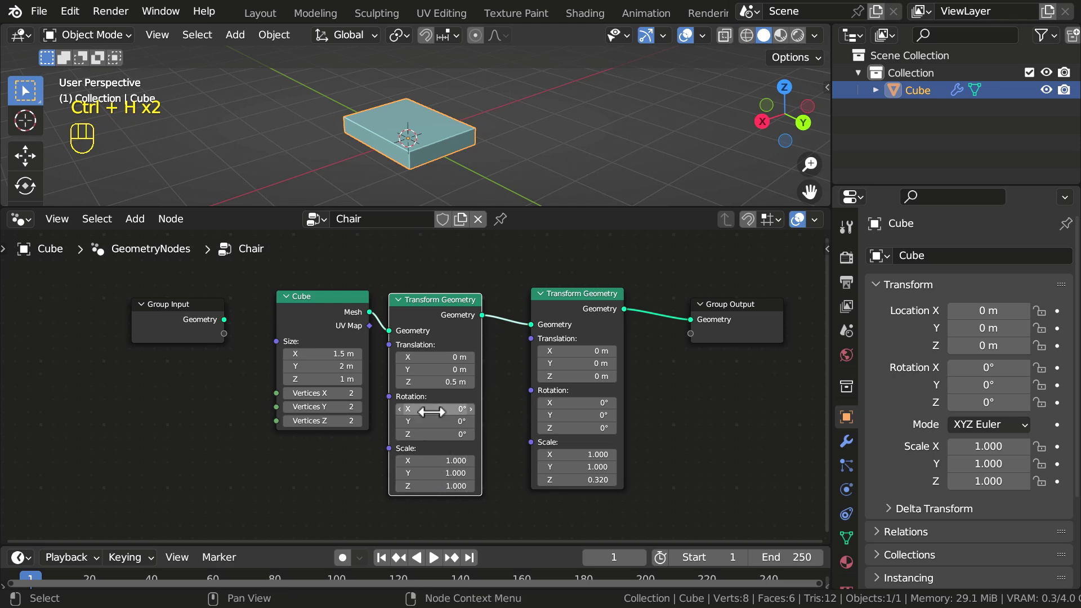
key(ctrl+h)
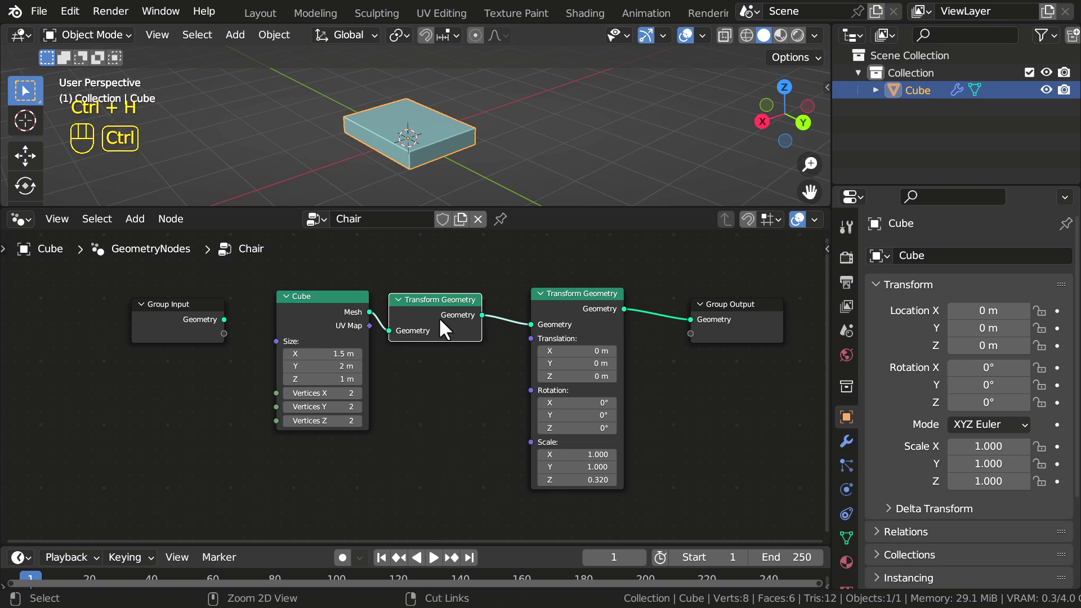
drag(438, 316, 434, 314)
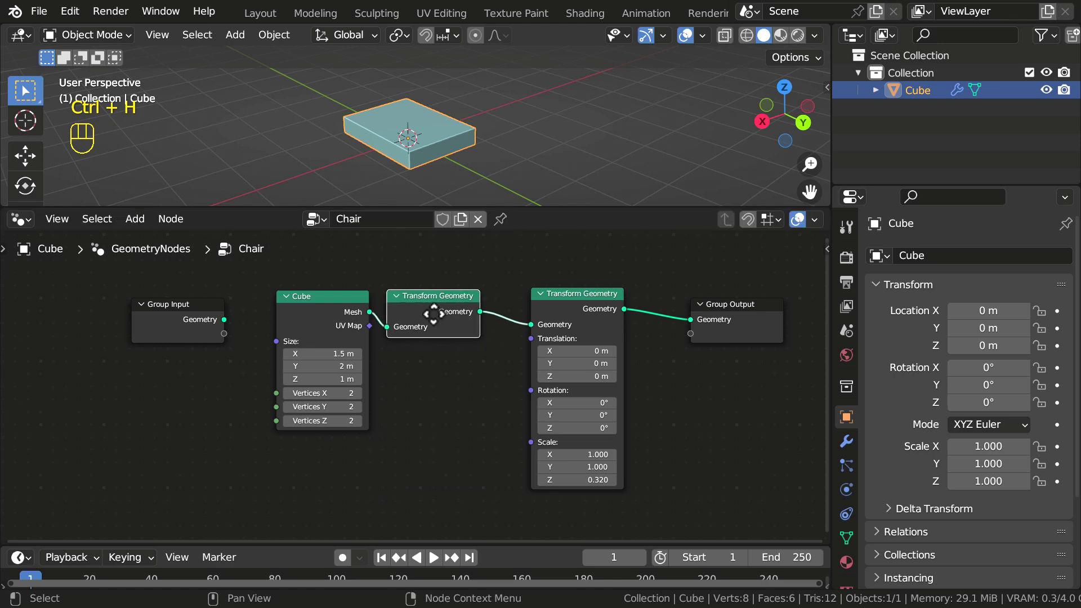
Move the Cube node and both Transform Geometry nodes closer together in the node chain.
middle_drag(447, 326, 443, 327)
drag(417, 310, 423, 311)
drag(351, 305, 356, 306)
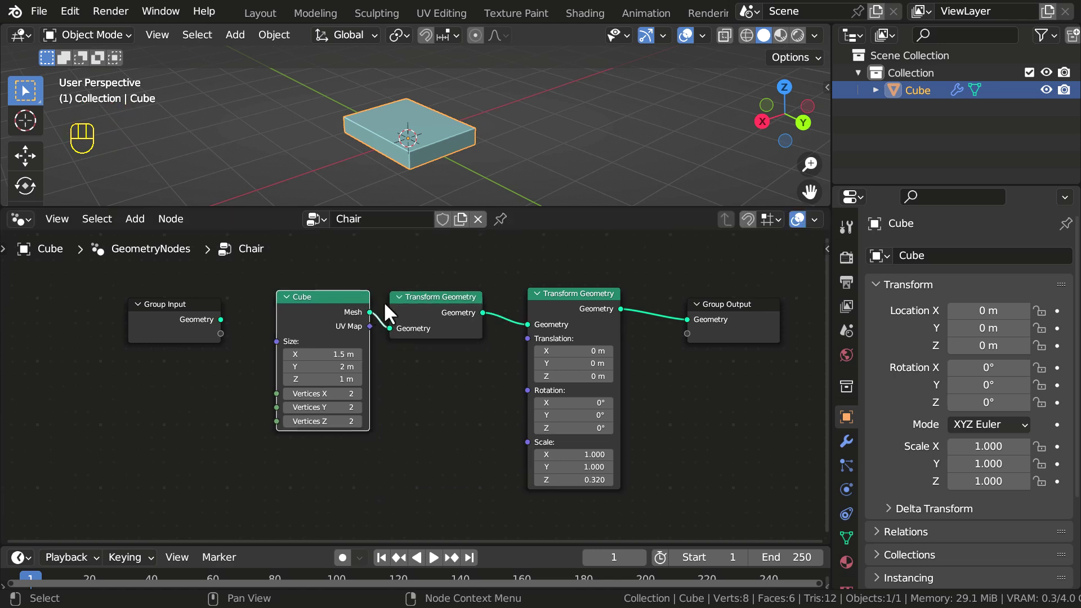
drag(587, 293, 570, 293)
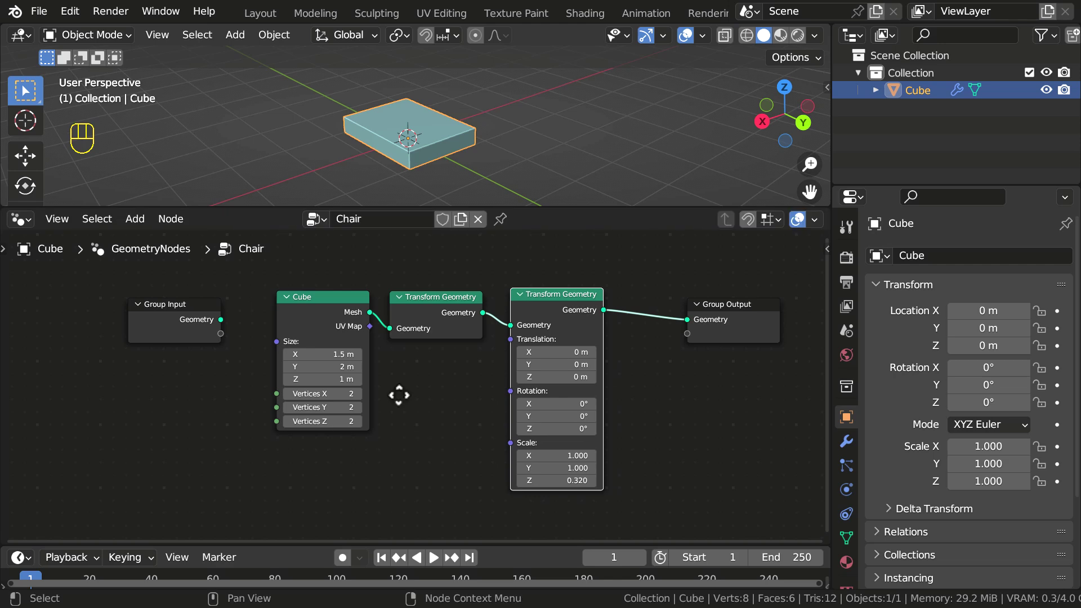
middle_drag(400, 395, 383, 368)
middle_drag(288, 322, 297, 343)
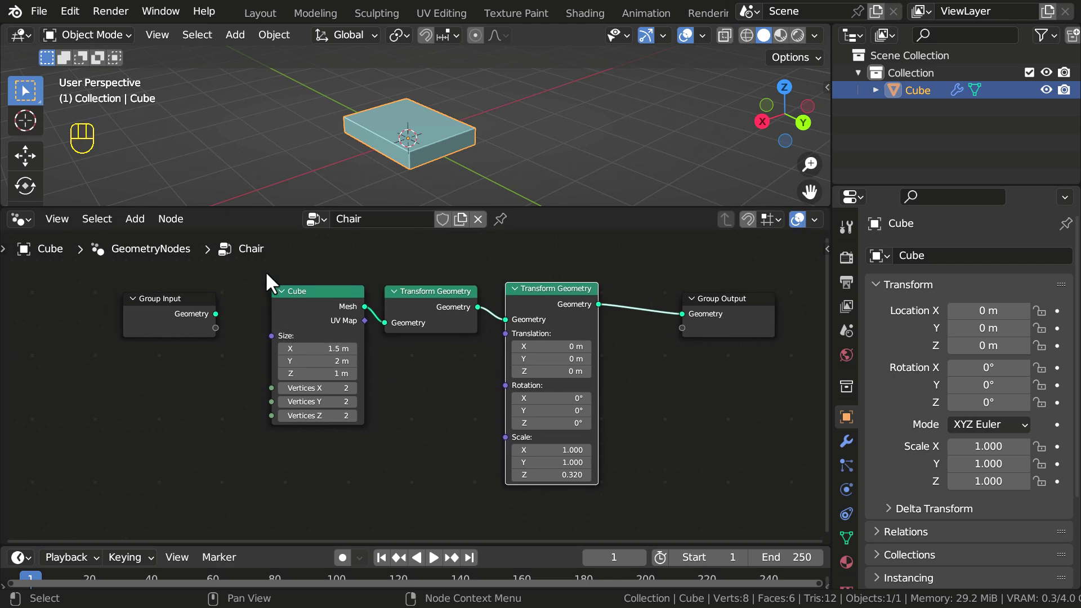
Enclose the Cube and both Transform Geometry nodes in a frame labelled Base.
drag(265, 272, 627, 488)
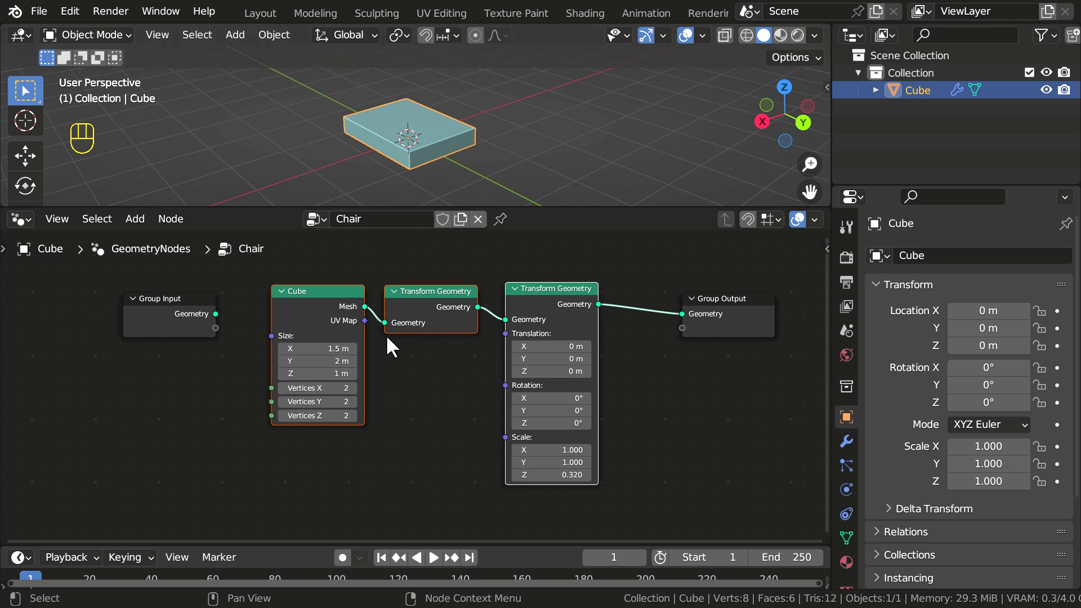
key(ctrl+j)
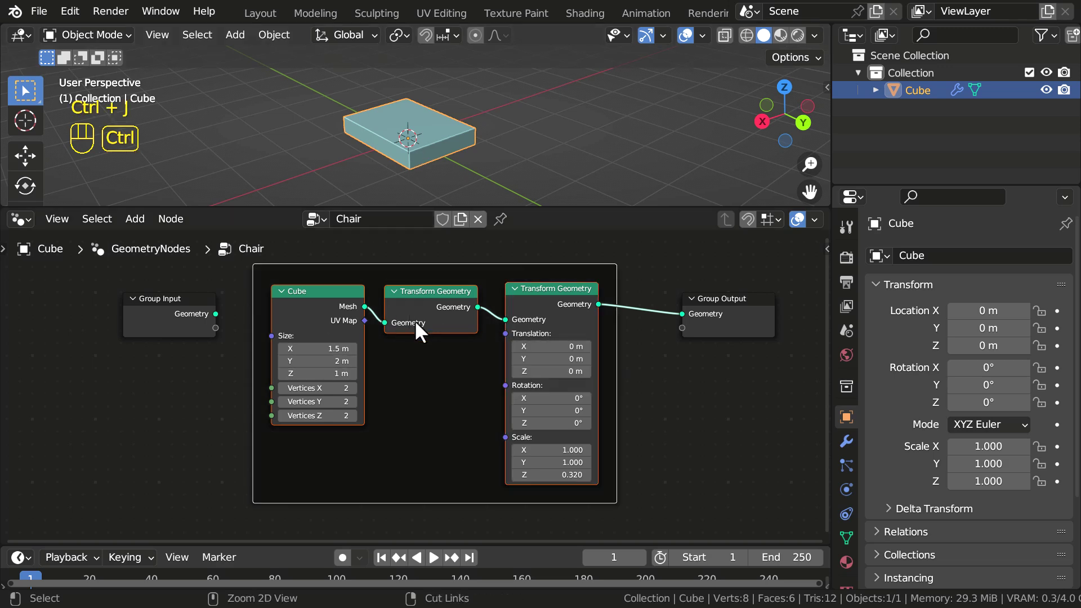
click(721, 387)
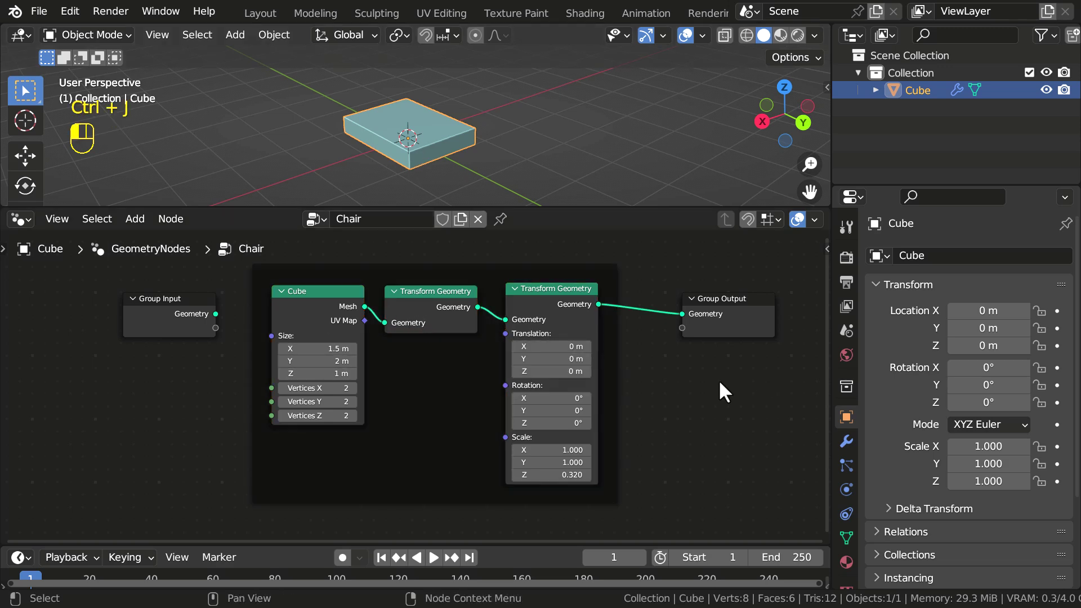
click(473, 269)
key(F2)
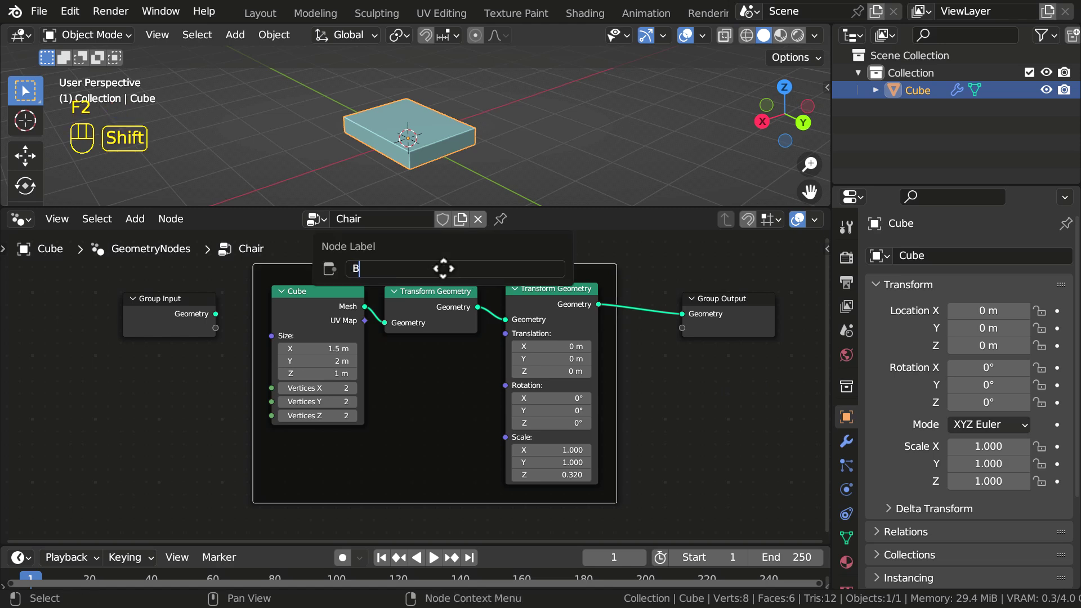
text(Base)
key(Return)
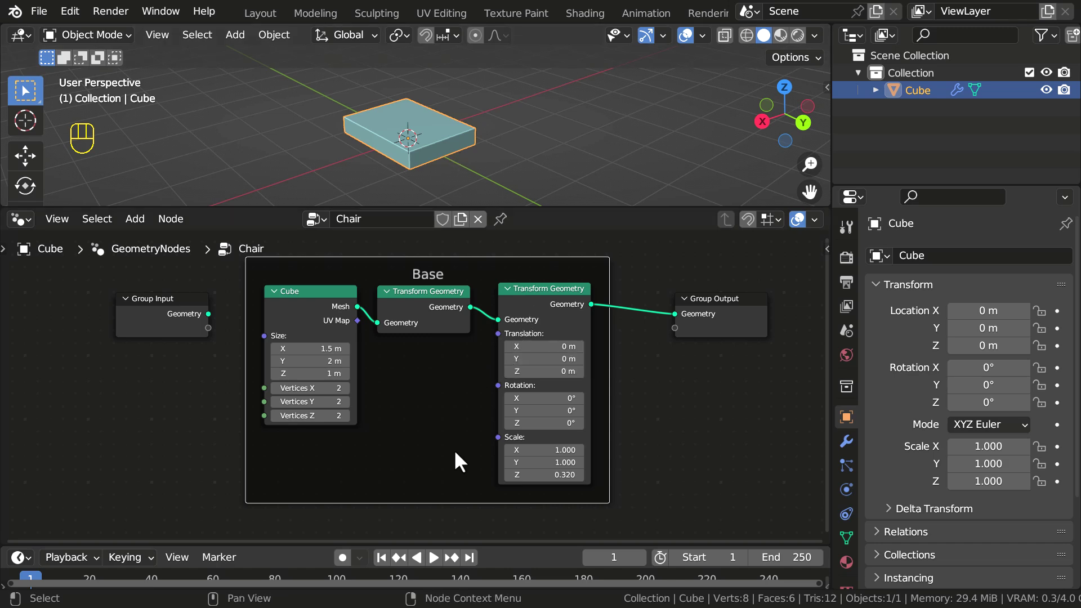
Add a second Cube mesh primitive node in the empty area below the Base frame.
middle_drag(454, 450, 447, 249)
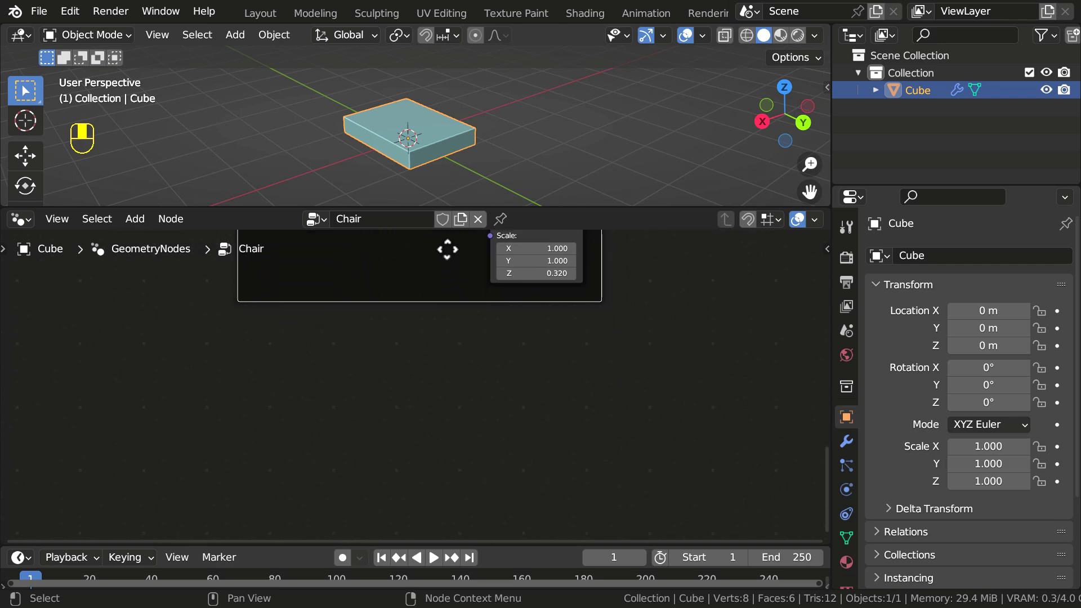
key(shift+a)
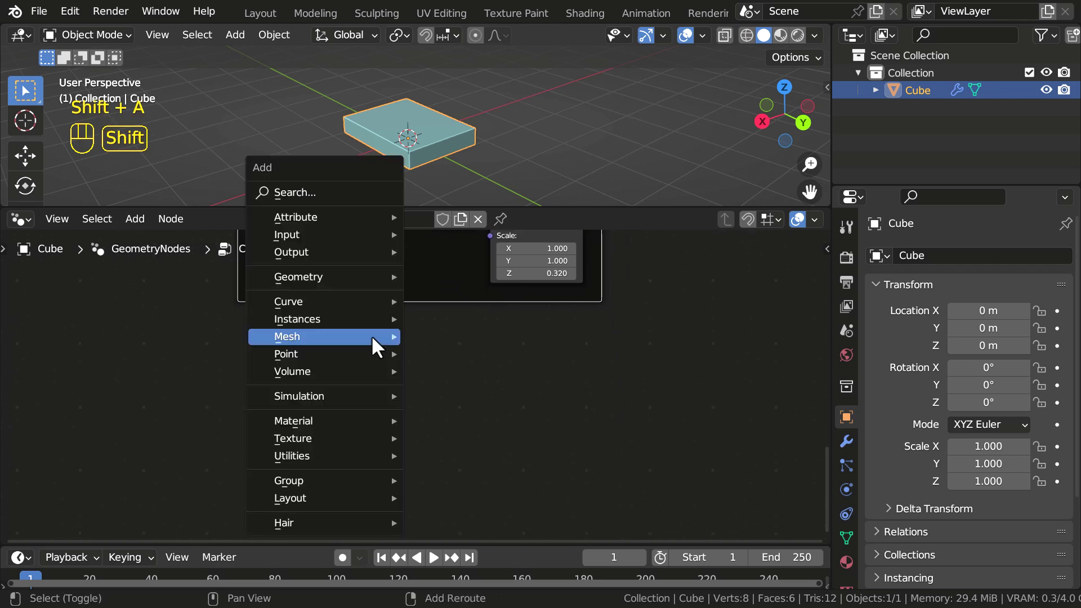
mouse_move(371, 337)
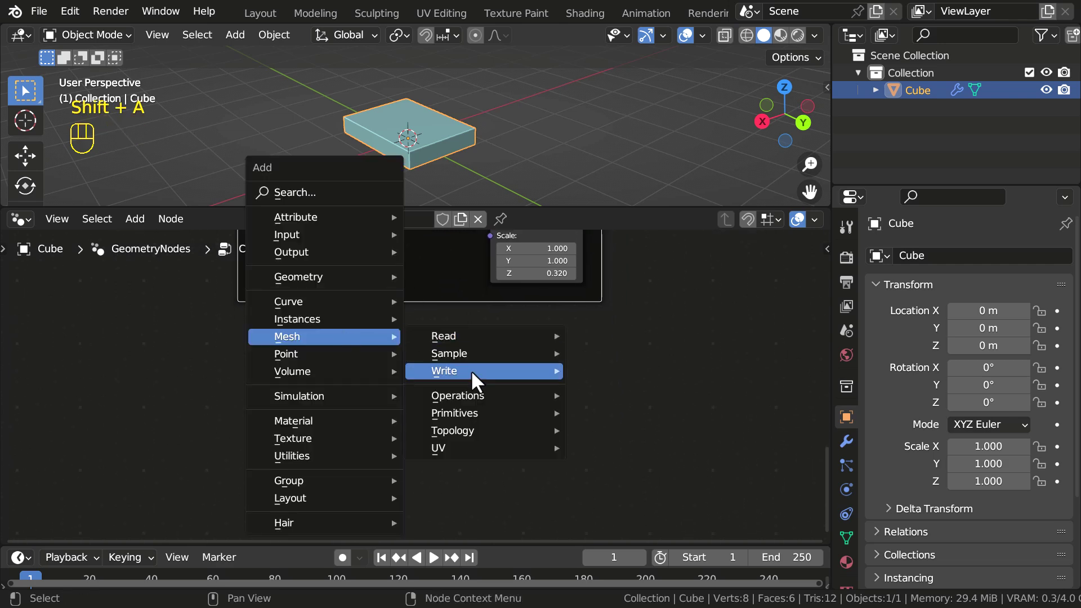
mouse_move(454, 415)
click(620, 434)
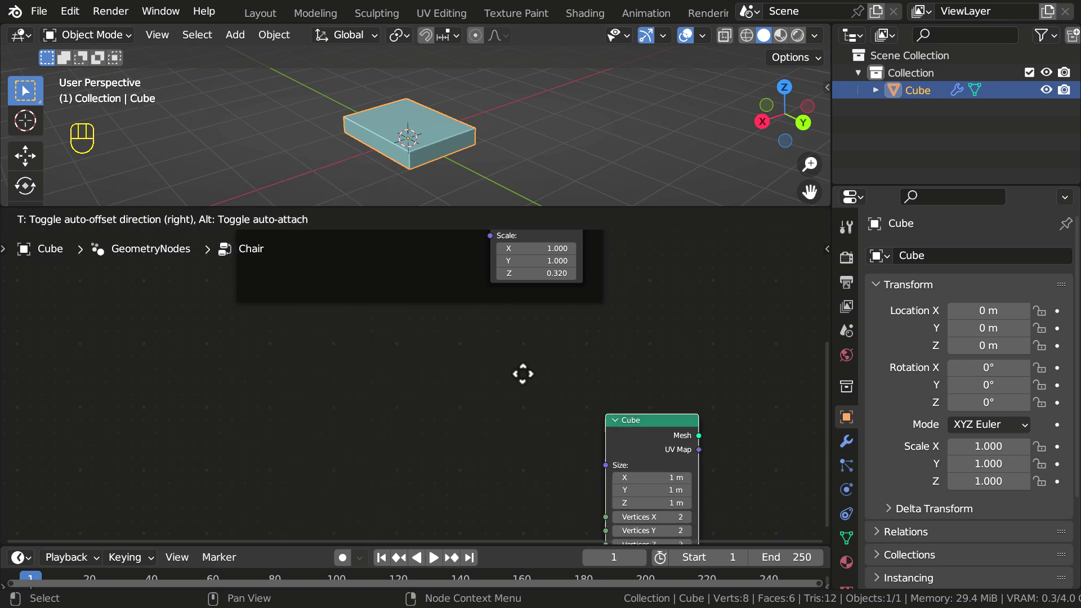
click(246, 340)
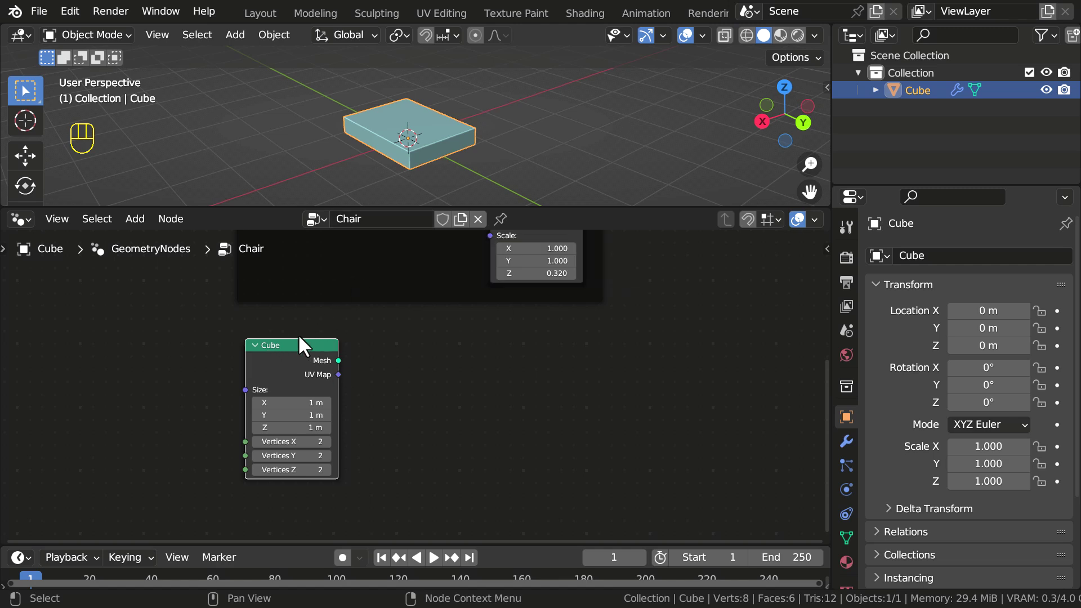
Preview the new Cube node's mesh through a Viewer node, toggling the preview off and back on.
key(d)
mouse_move(453, 85)
mouse_down()
mouse_move(339, 101)
mouse_move(440, 132)
mouse_move(450, 123)
mouse_up()
mouse_move(450, 123)
right_down()
mouse_move(373, 84)
mouse_move(440, 126)
right_up()
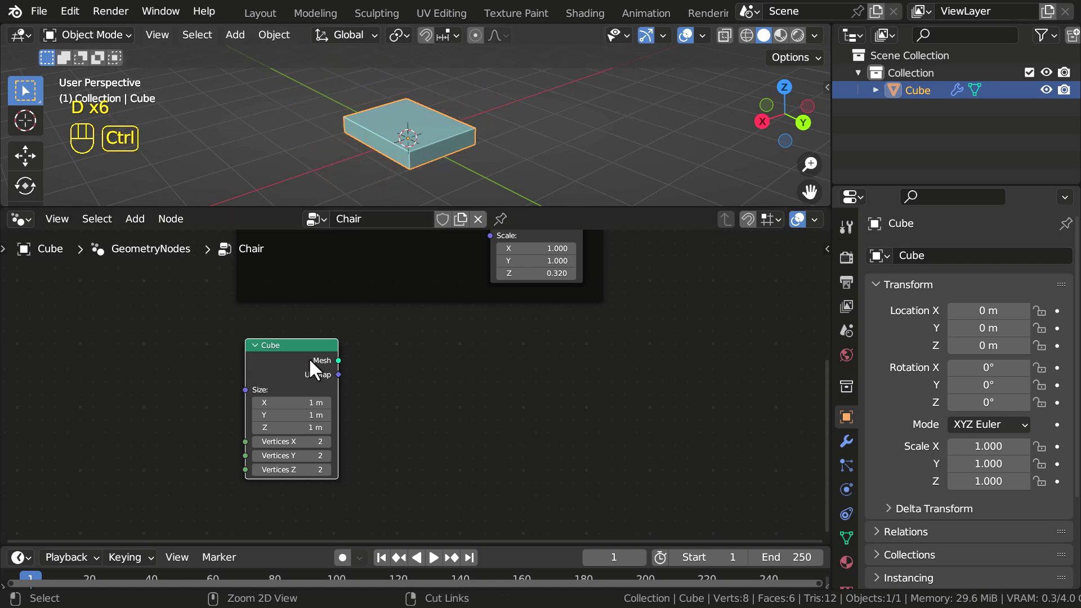
ctrl+shift+click(285, 363)
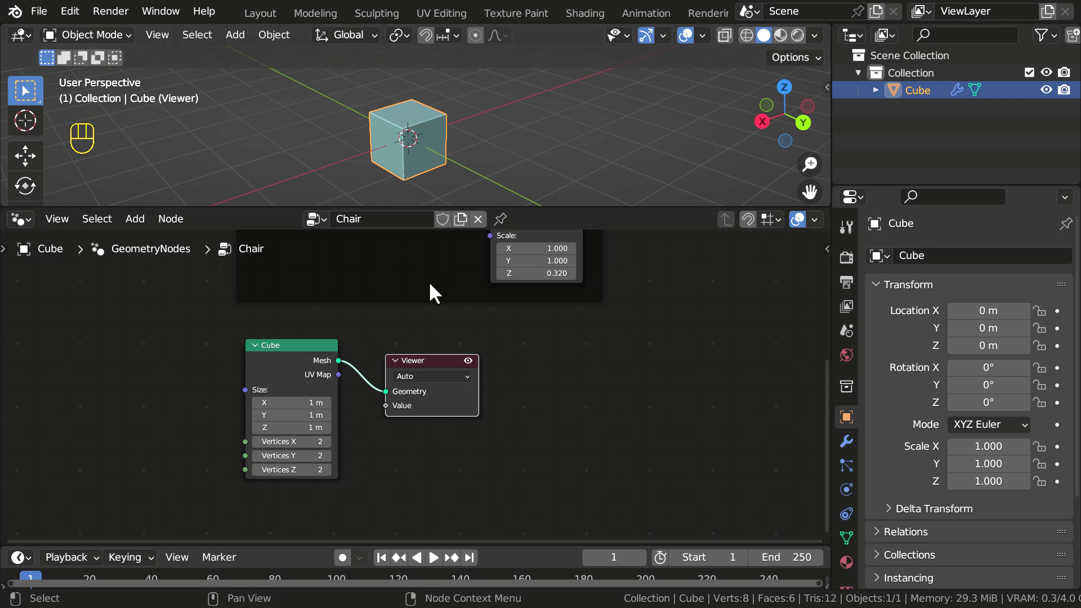
click(468, 361)
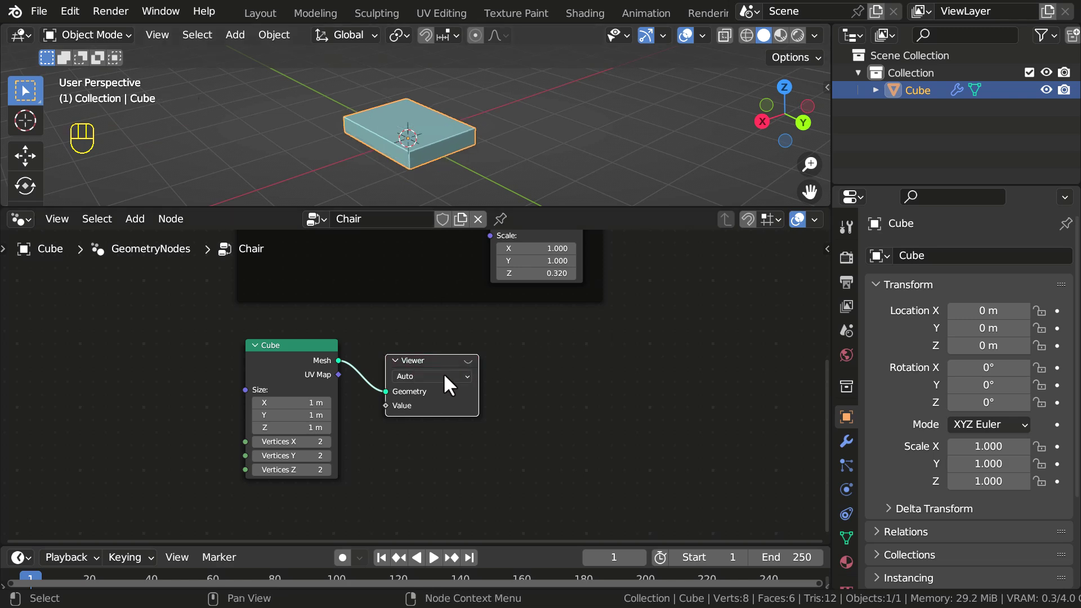
middle_drag(636, 305, 413, 499)
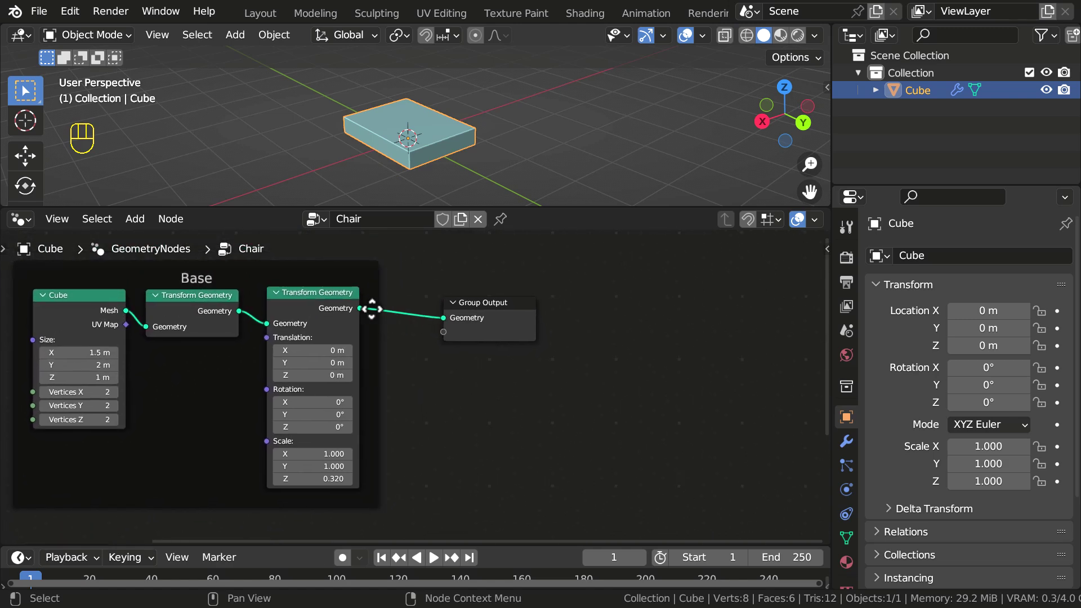
middle_drag(375, 308, 451, 327)
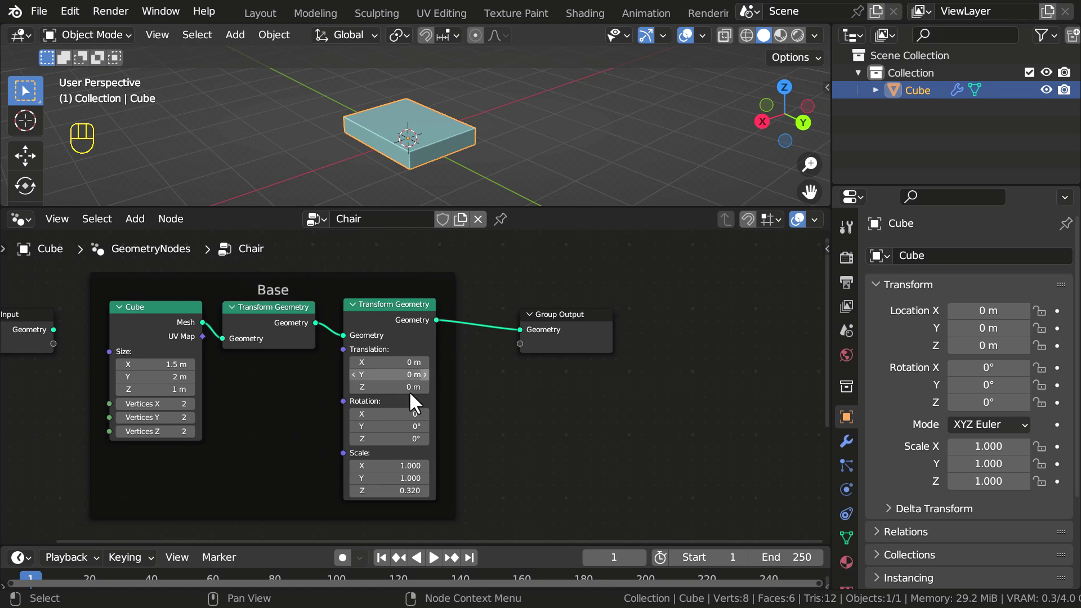
middle_drag(373, 442, 468, 280)
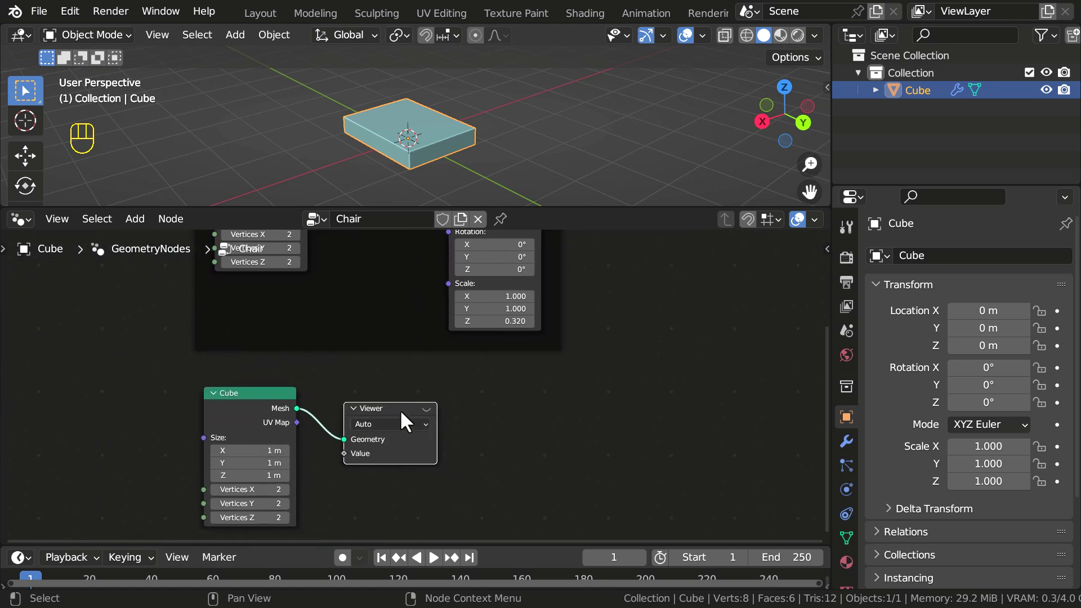
click(424, 406)
drag(374, 410, 369, 401)
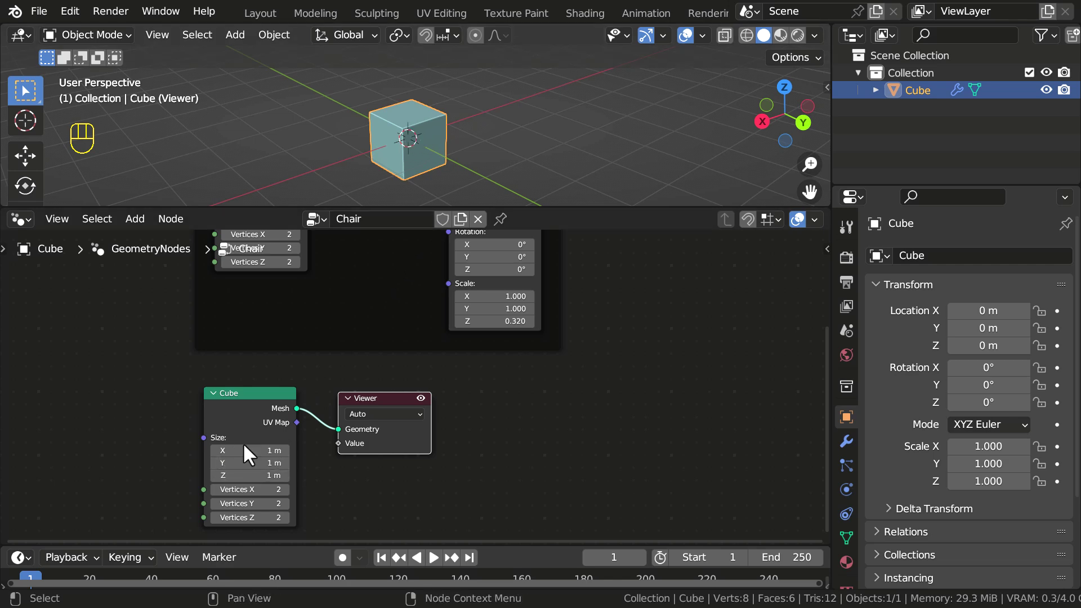
Set the new Cube node's X and Y size to 0.3 m.
middle_drag(259, 469, 321, 430)
scroll(271, 437, up, 3)
mouse_move(297, 423)
shift+mouse_down()
mouse_move(296, 438)
mouse_move(236, 438)
mouse_move(299, 438)
shift+mouse_up()
key(Escape)
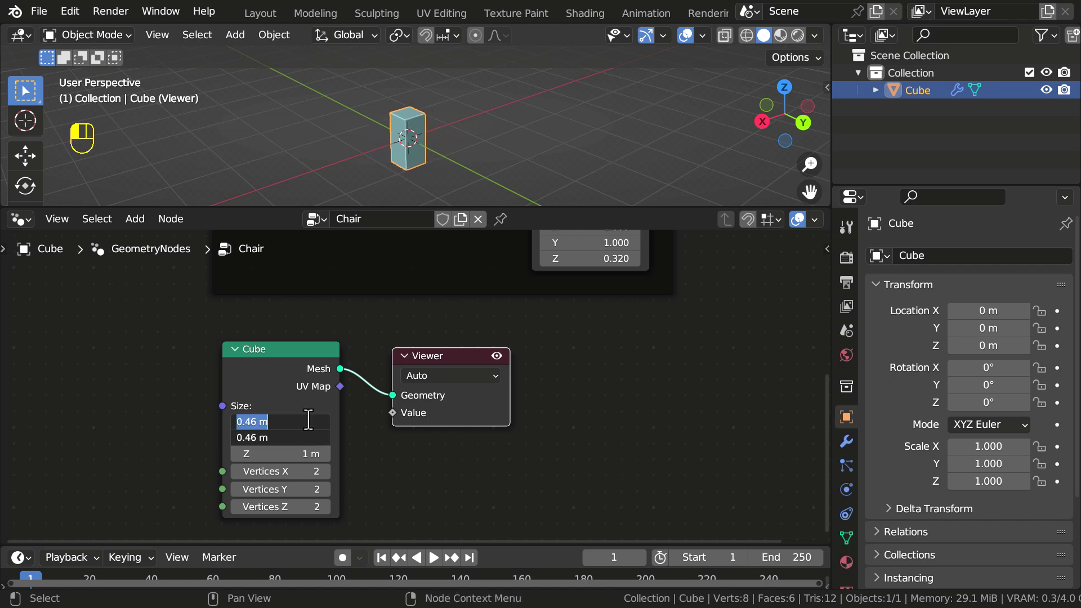
text(0.3)
key(Return)
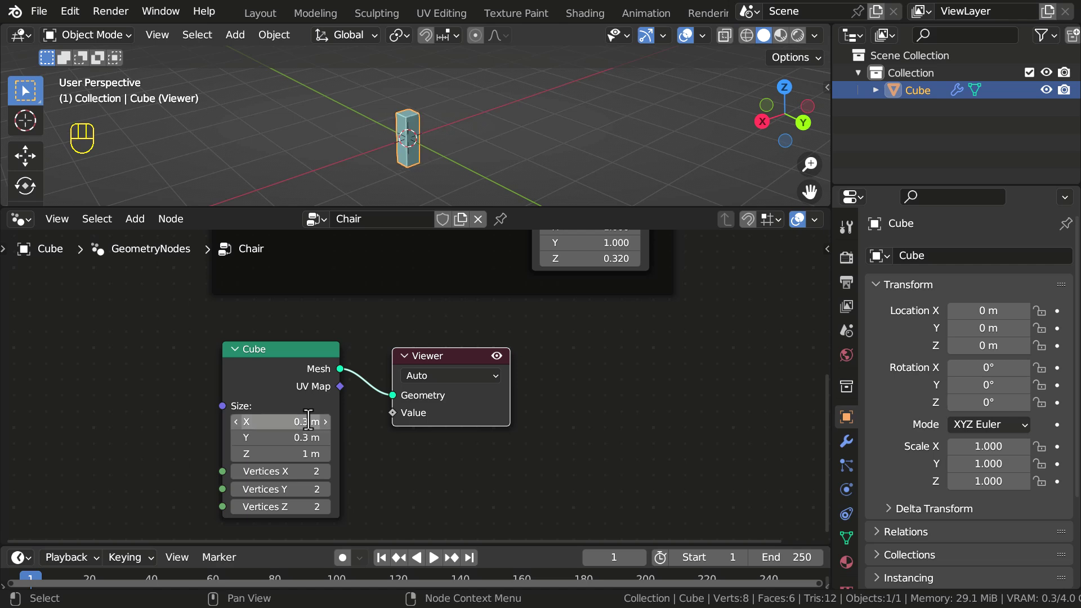
Make room between the new Cube node and the Viewer and insert a Transform Geometry node on their link.
middle_drag(398, 114, 450, 110)
drag(424, 357, 598, 351)
drag(262, 369, 255, 377)
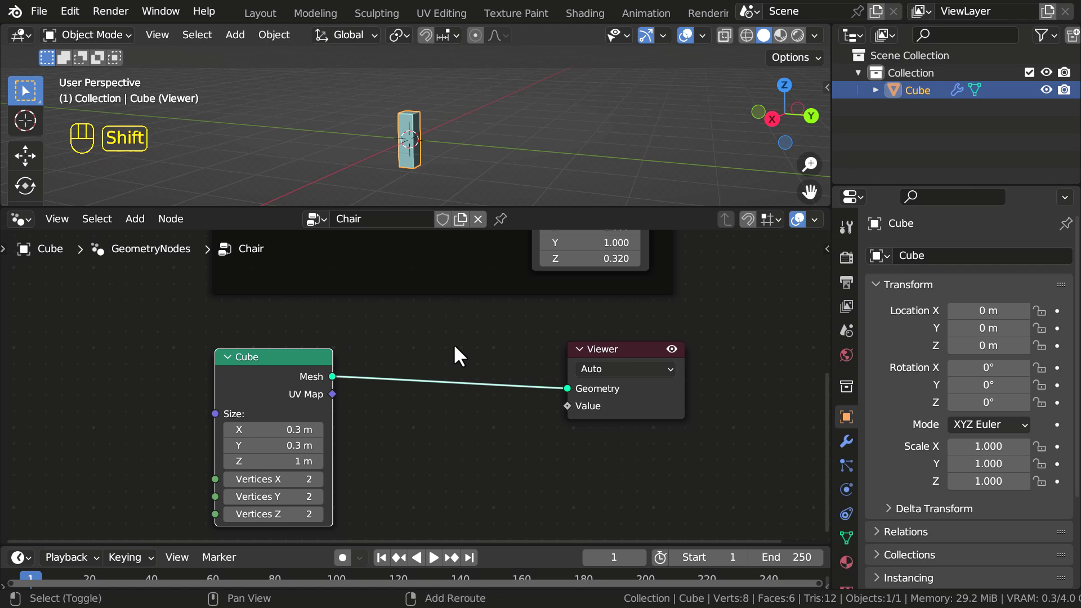
key(shift+a)
mouse_move(431, 286)
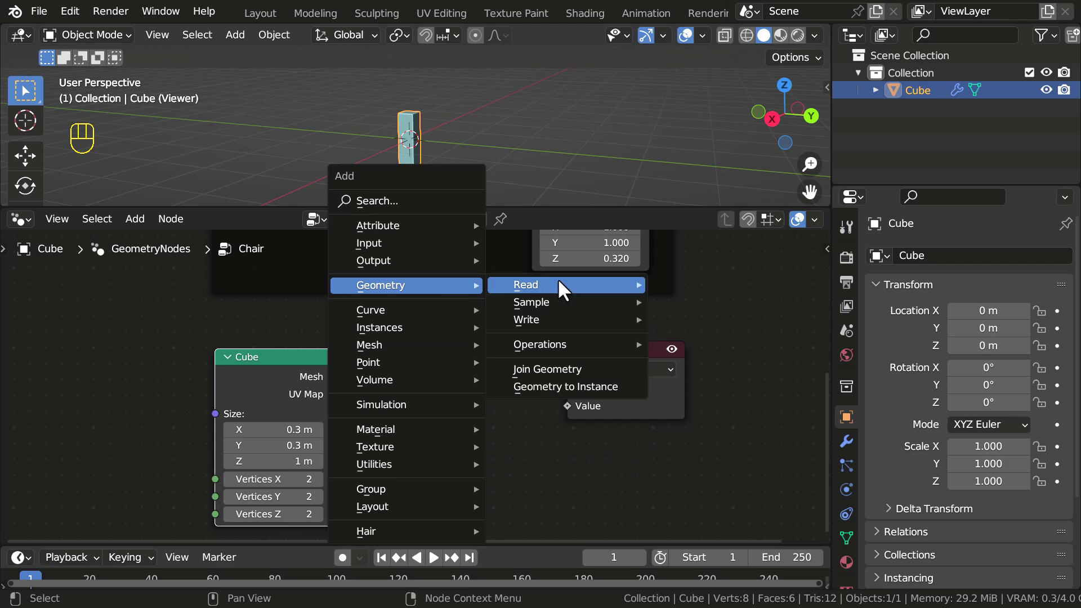
mouse_move(556, 344)
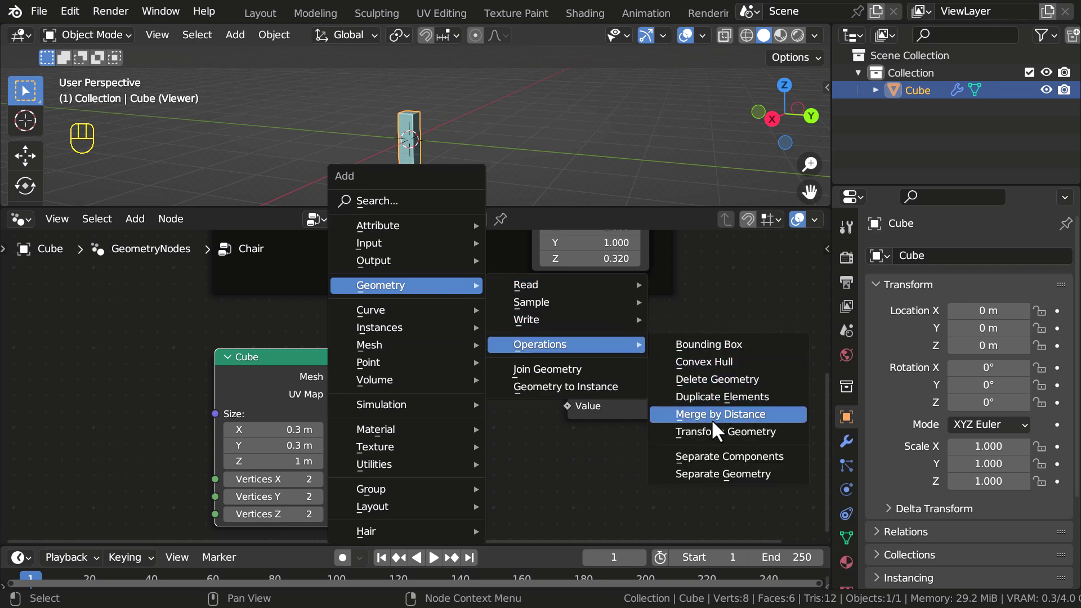
click(706, 432)
click(372, 380)
drag(482, 410, 434, 390)
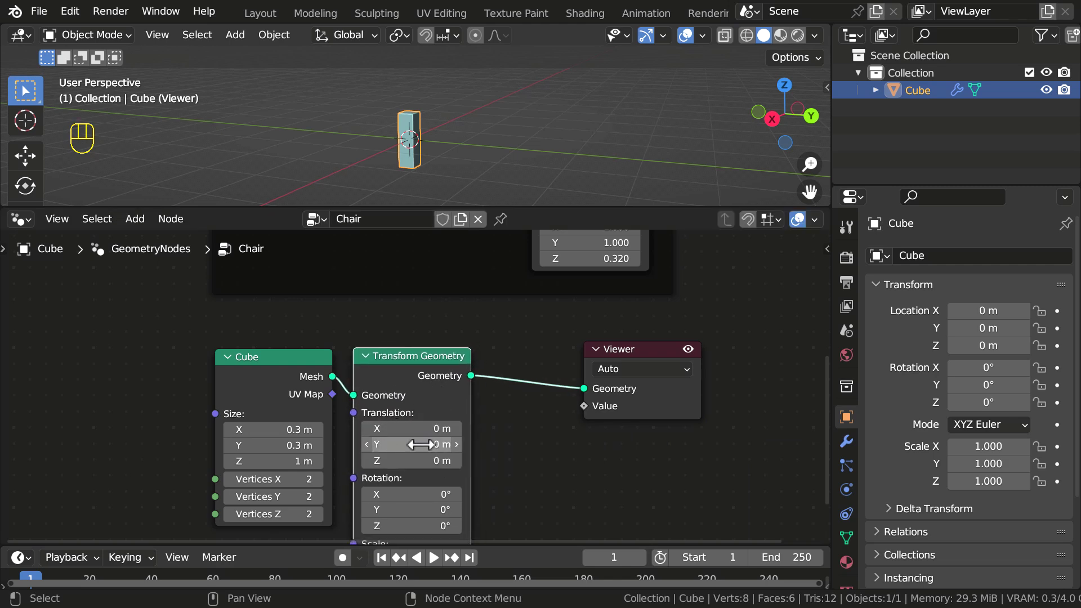
Set the Z translation of the Transform Geometry node after the new Cube to -0.5 m.
shift+drag(420, 458, 322, 459)
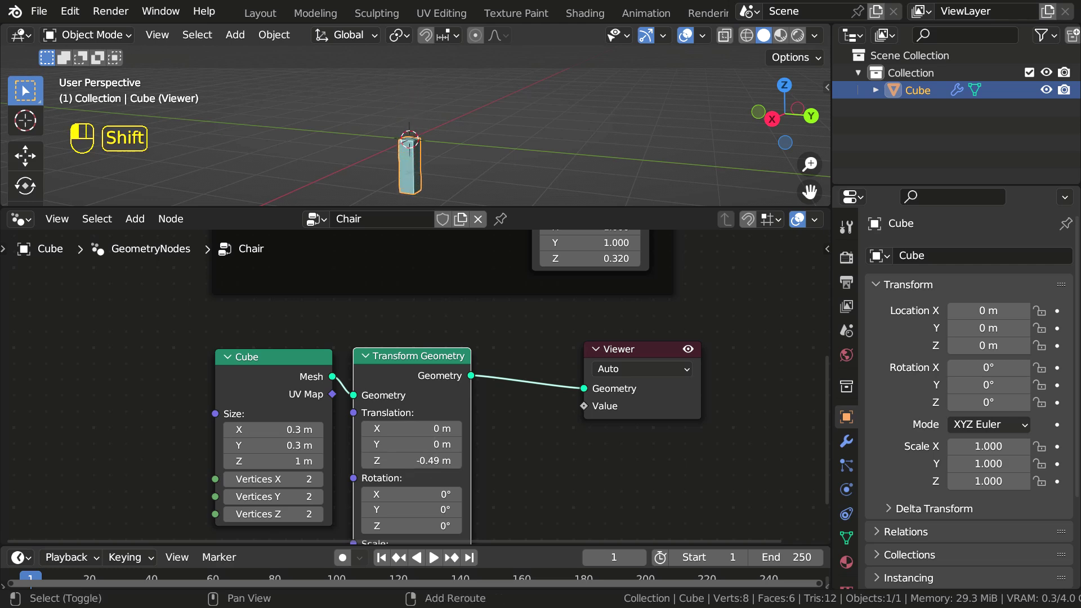
click(420, 460)
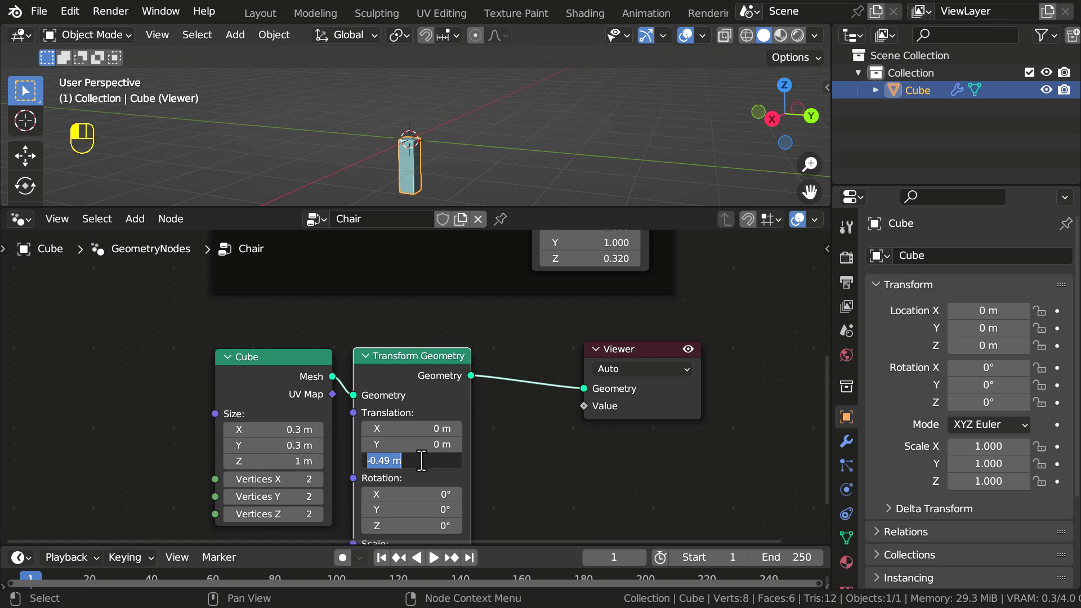
text(-.5)
key(Return)
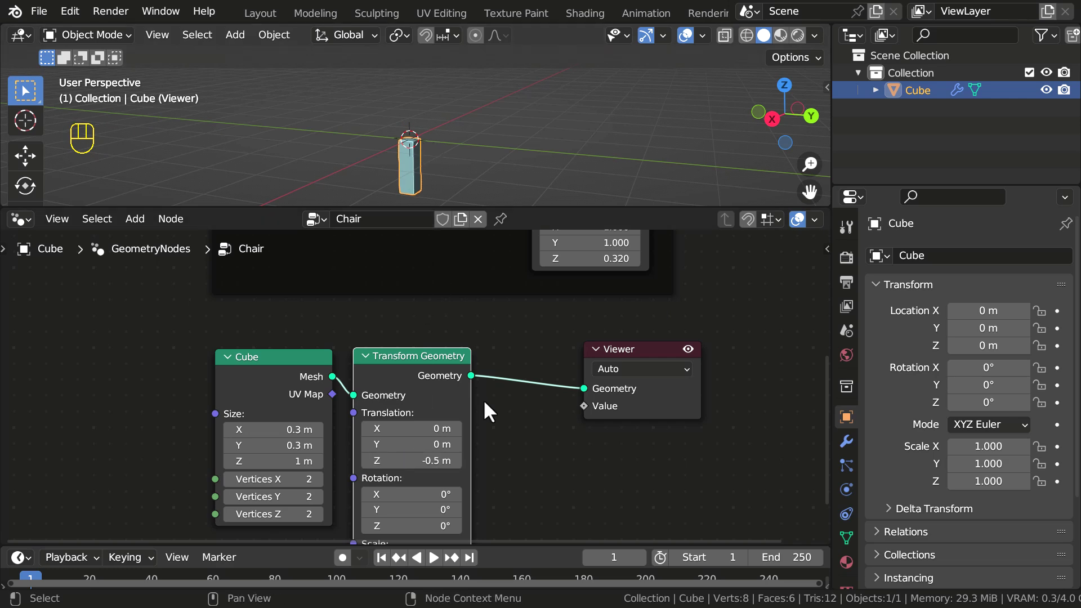
Duplicate the Transform Geometry node and insert the copy on the link before the Viewer.
middle_drag(521, 380, 414, 370)
key(shift+d)
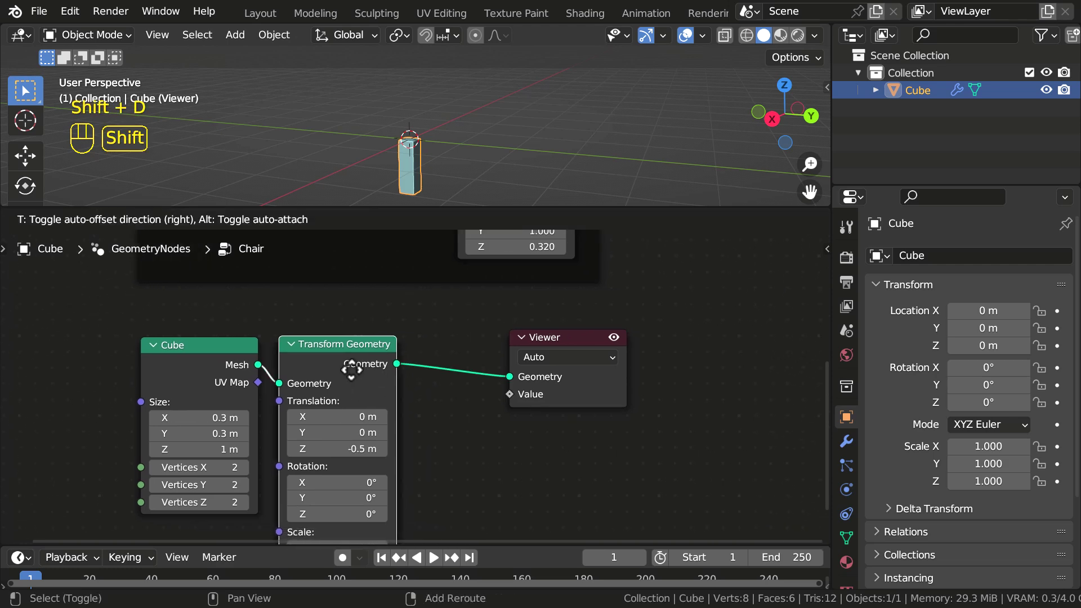
click(466, 364)
drag(515, 361, 559, 377)
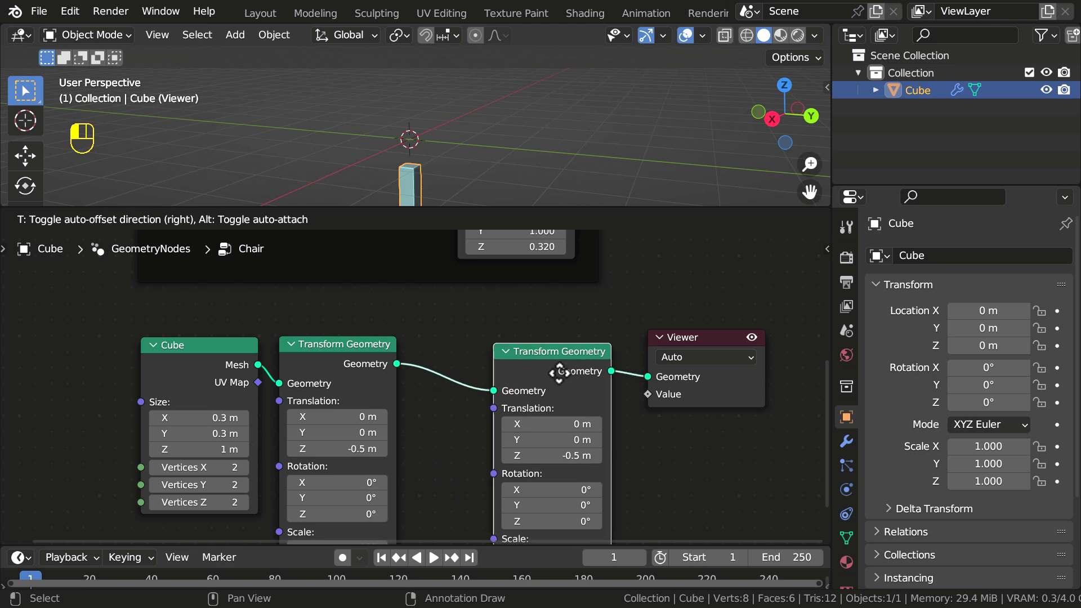
Set the duplicated Transform Geometry node's Z translation to 0 m and its Z scale to 0.53.
double_click(572, 457)
text(0)
key(Return)
middle_drag(616, 445, 591, 307)
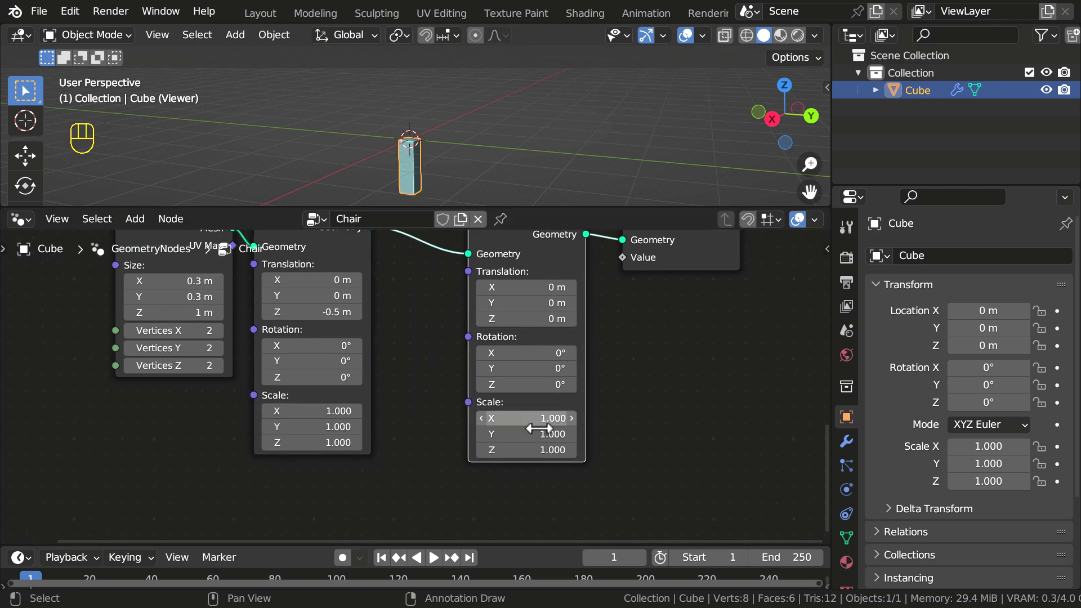
shift+drag(544, 451, 517, 450)
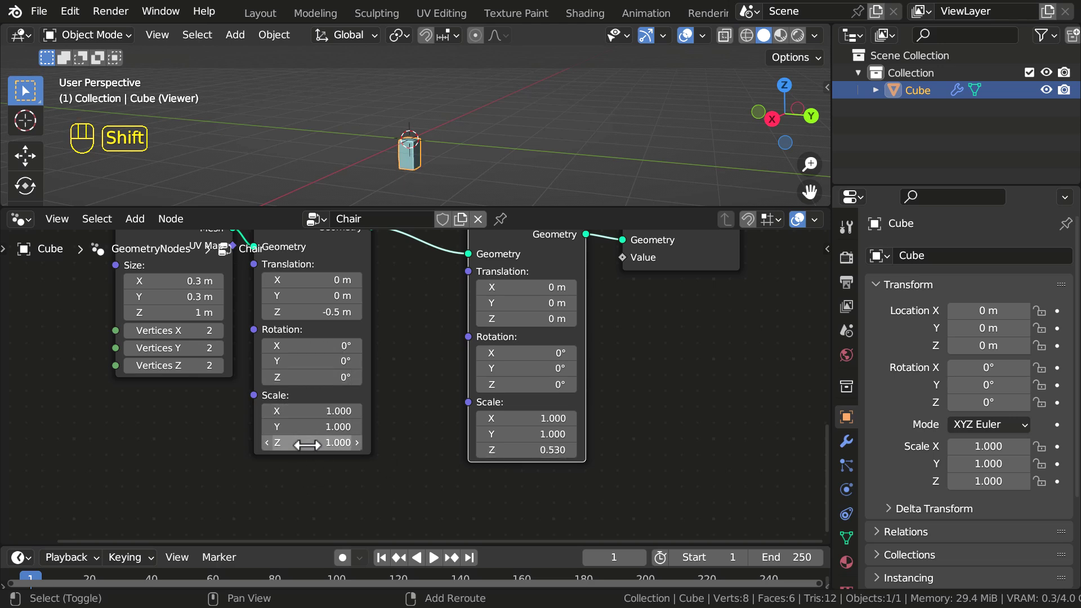
Try a Z scale of 3.39 on the first Transform Geometry node after the new Cube and undo it.
shift+drag(308, 443, 442, 443)
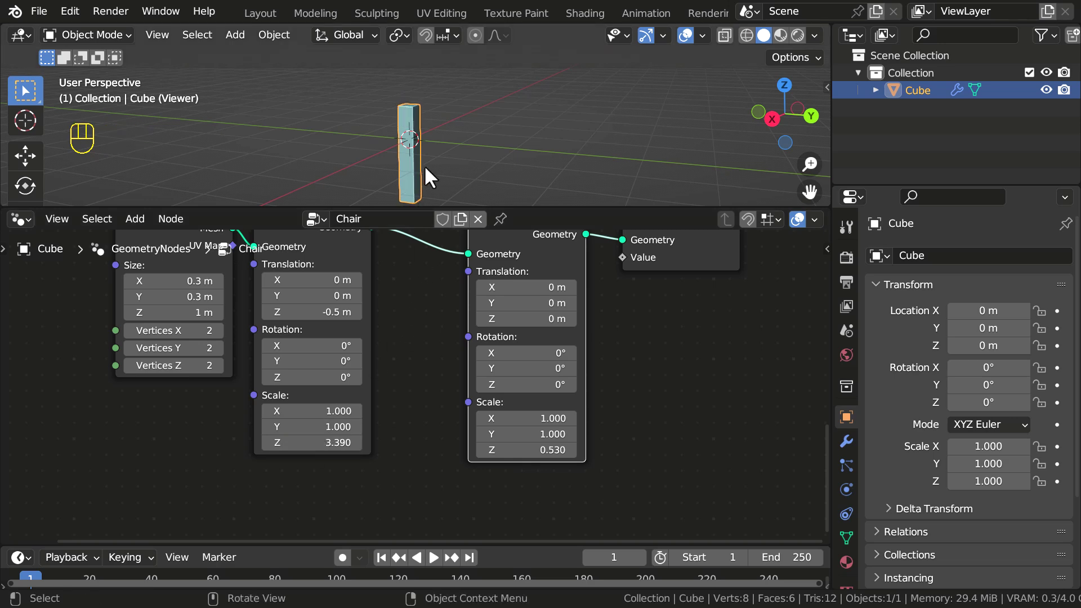
key(ctrl+z)
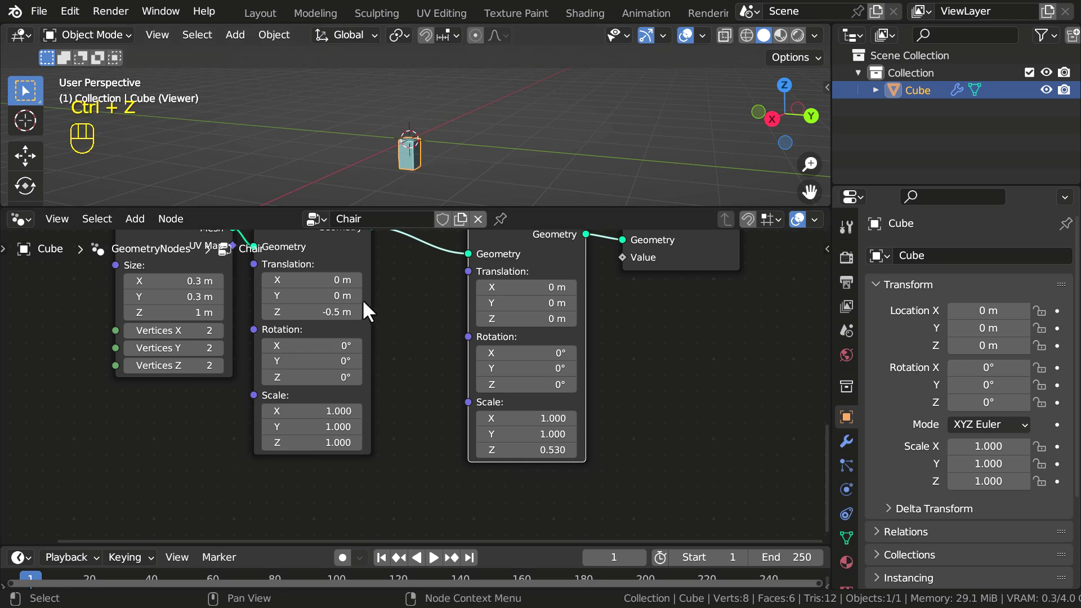
Hide the unconnected sockets of the Transform Geometry node directly after the 0.3 m Cube.
middle_drag(364, 309, 366, 370)
click(321, 268)
drag(324, 269, 321, 270)
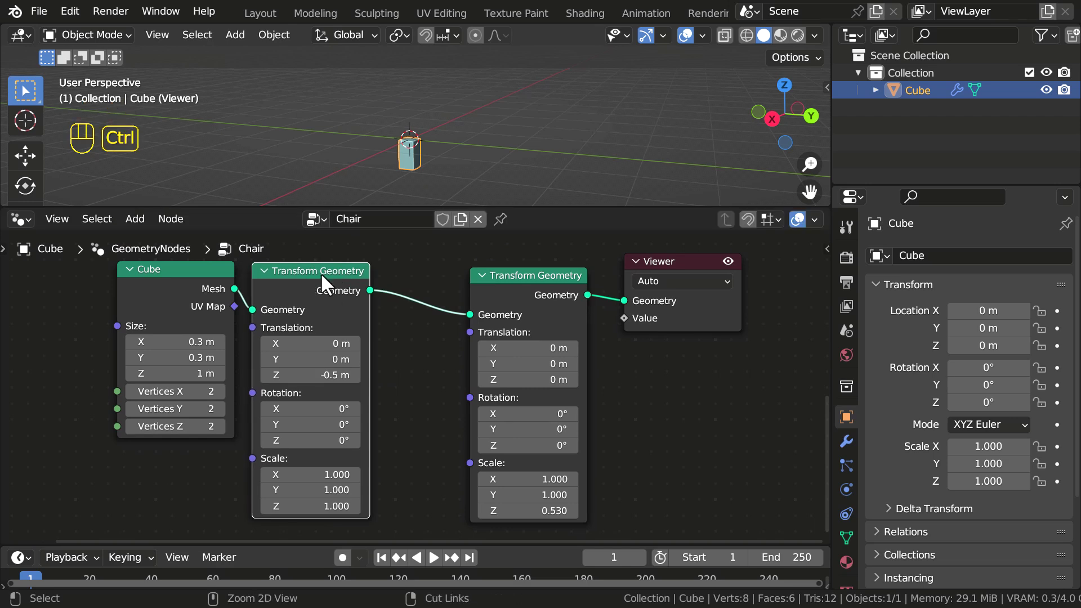
key(ctrl+h)
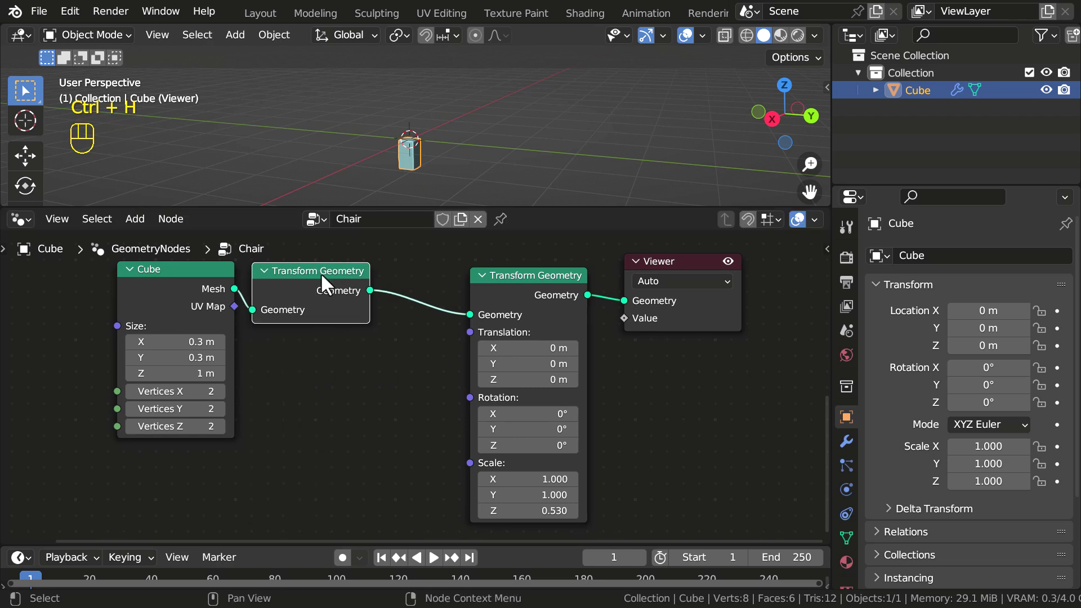
Set the Z scale of the leg's last Transform Geometry node to 1.
scroll(484, 317, down, 4)
middle_drag(501, 307, 511, 337)
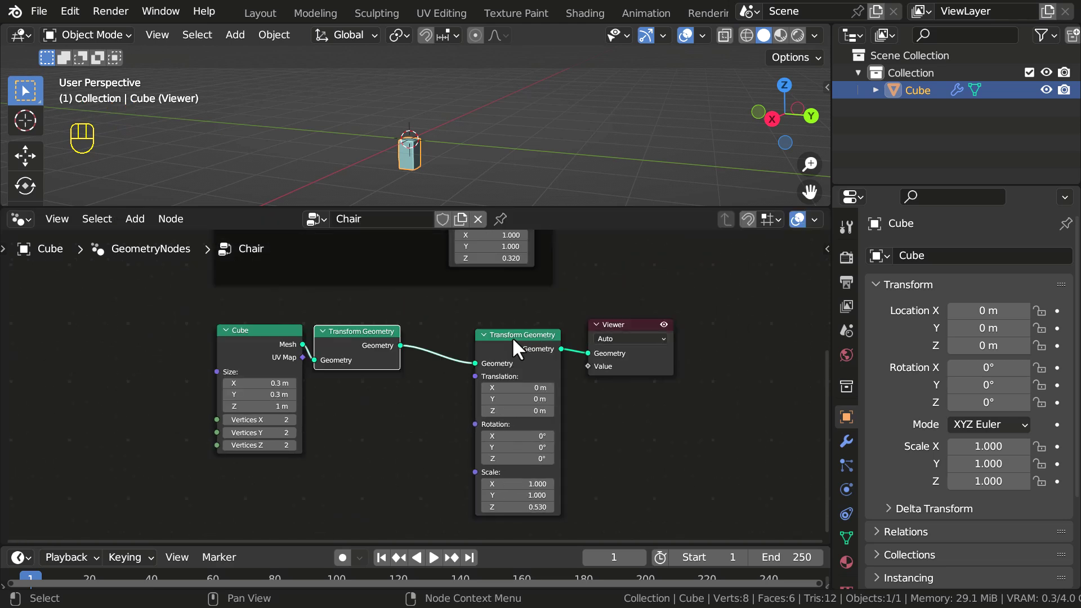
middle_drag(512, 424, 473, 394)
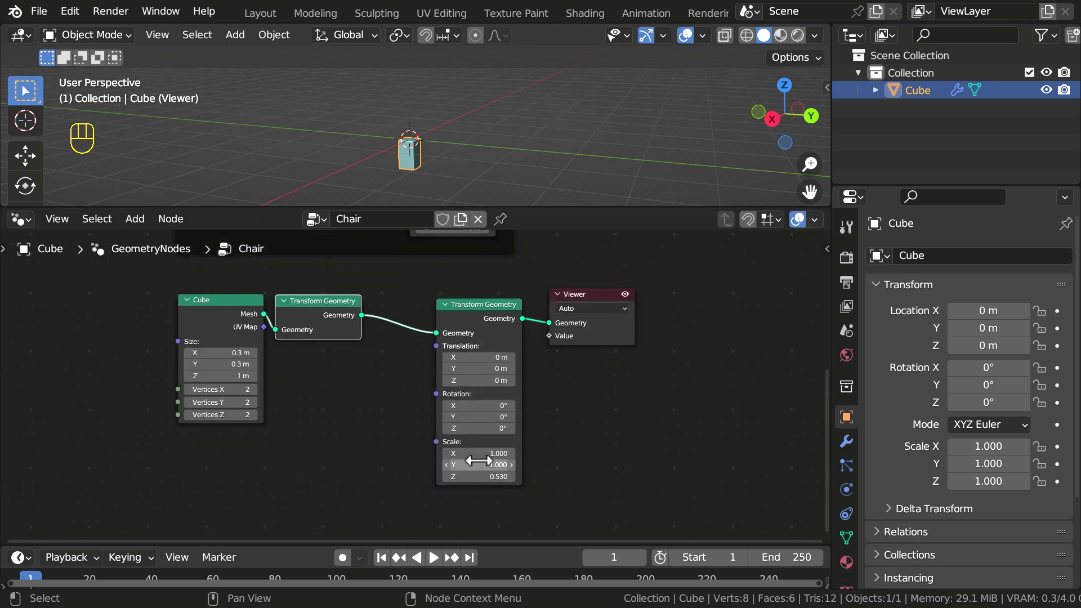
shift+drag(478, 476, 524, 476)
click(479, 477)
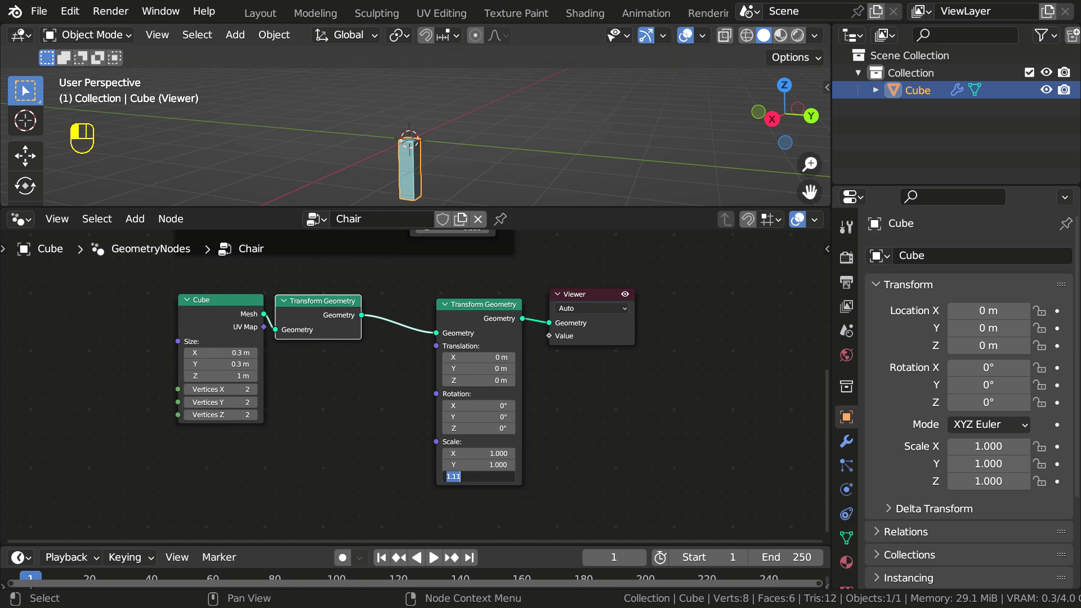
text(1)
key(Return)
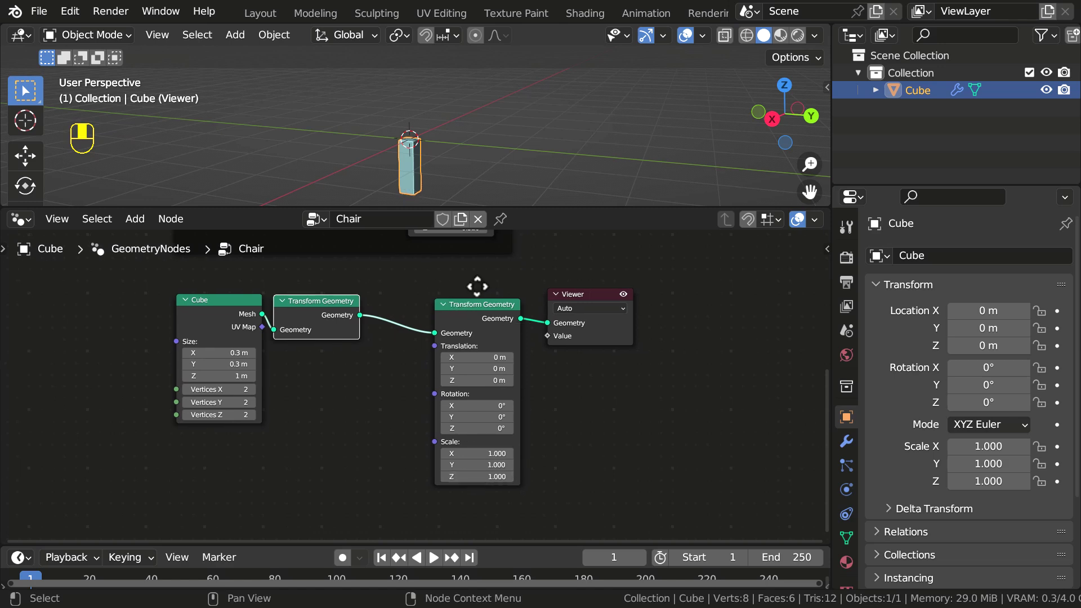
Preview the Base frame's last Transform Geometry output in the Viewer and delete the Viewer node.
middle_drag(475, 285, 367, 374)
drag(454, 369, 538, 361)
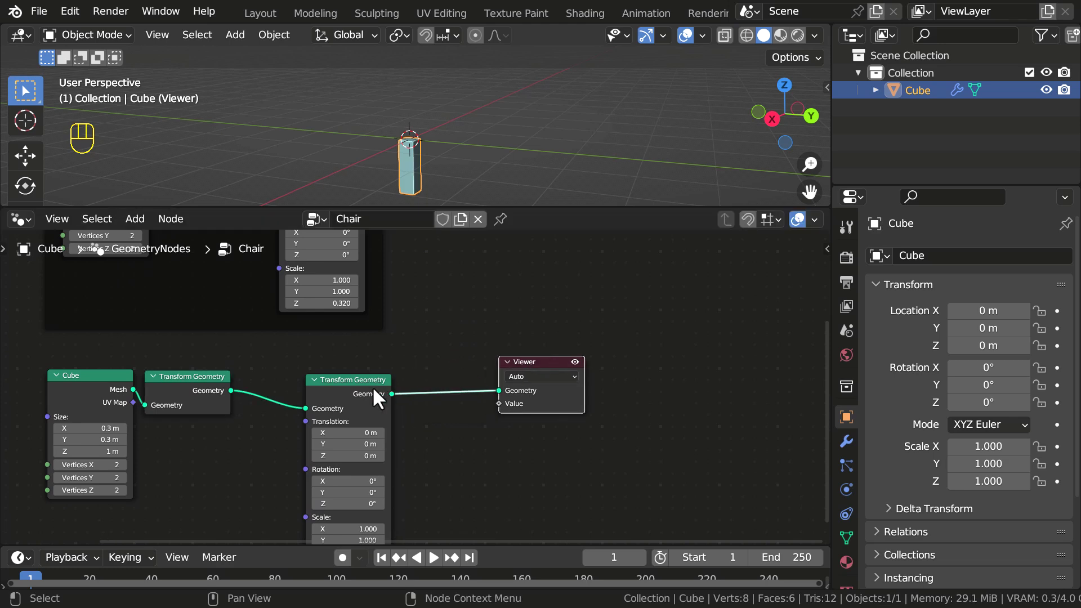
middle_drag(444, 338, 458, 458)
ctrl+shift+click(365, 277)
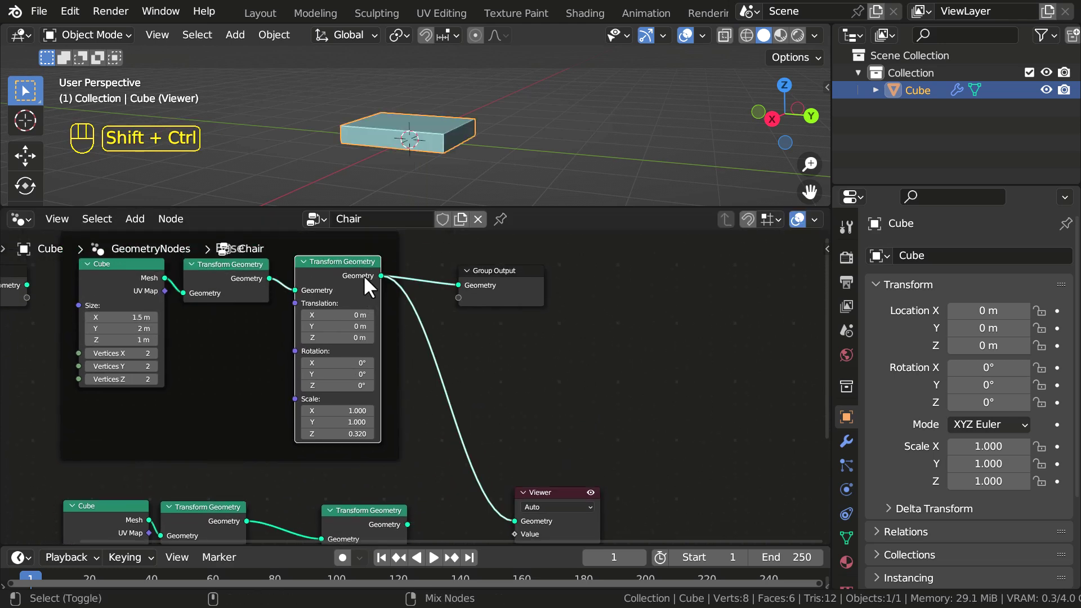
middle_drag(488, 315, 473, 309)
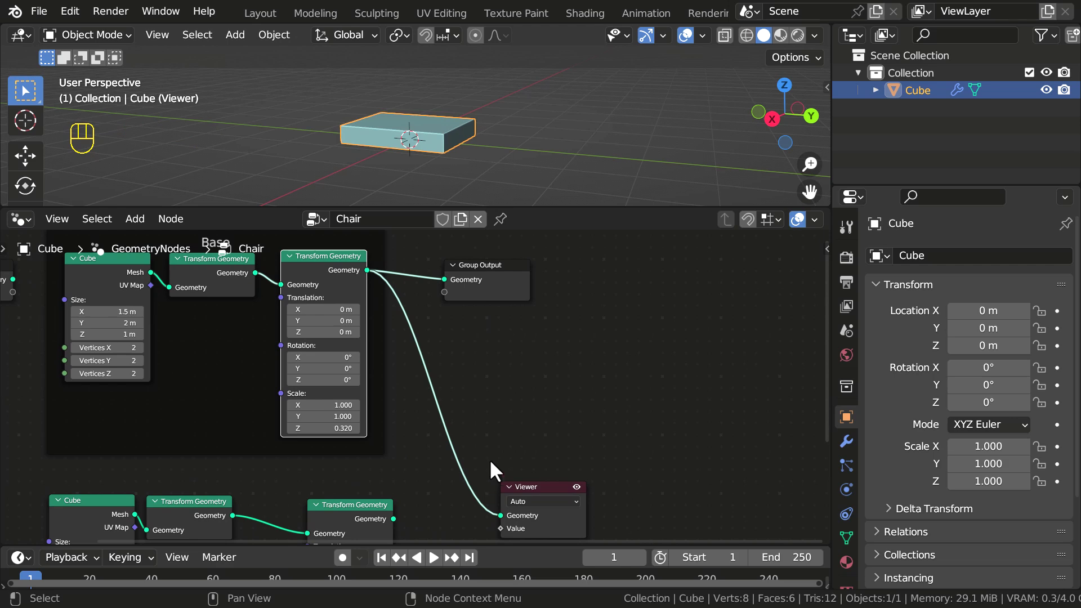
ctrl+right_drag(496, 413, 470, 495)
key(x)
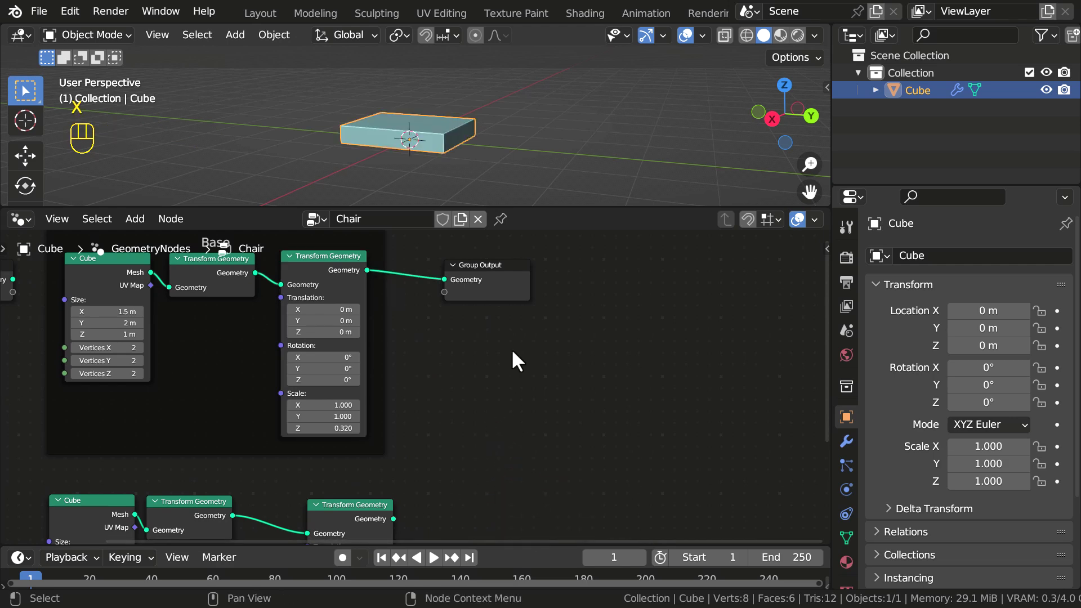
Insert a Join Geometry node before the Group Output and connect the leg's last Transform Geometry node to it.
drag(496, 289, 555, 405)
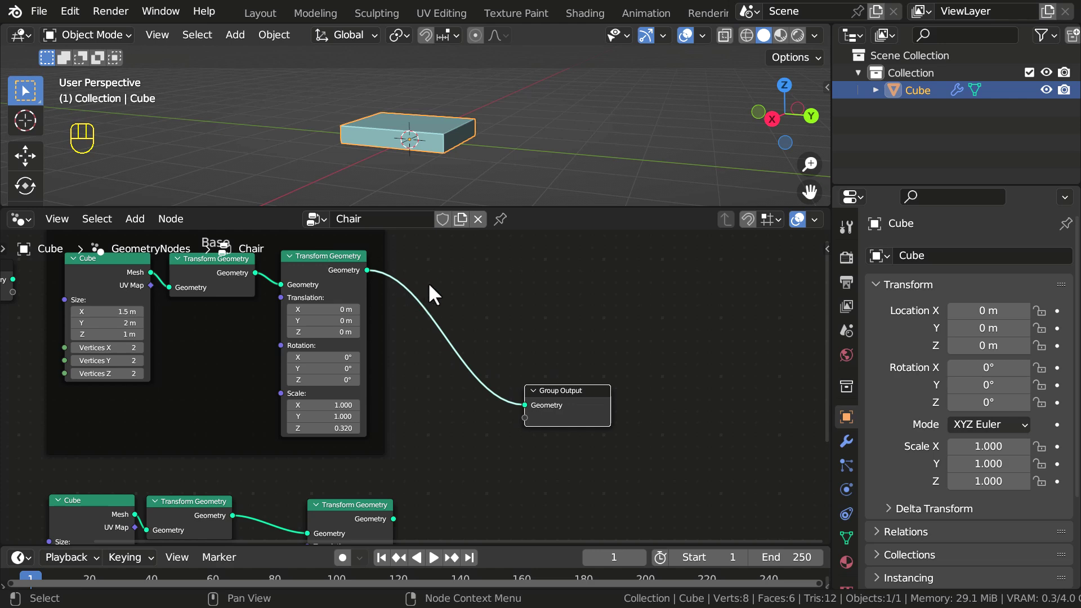
key(shift+a)
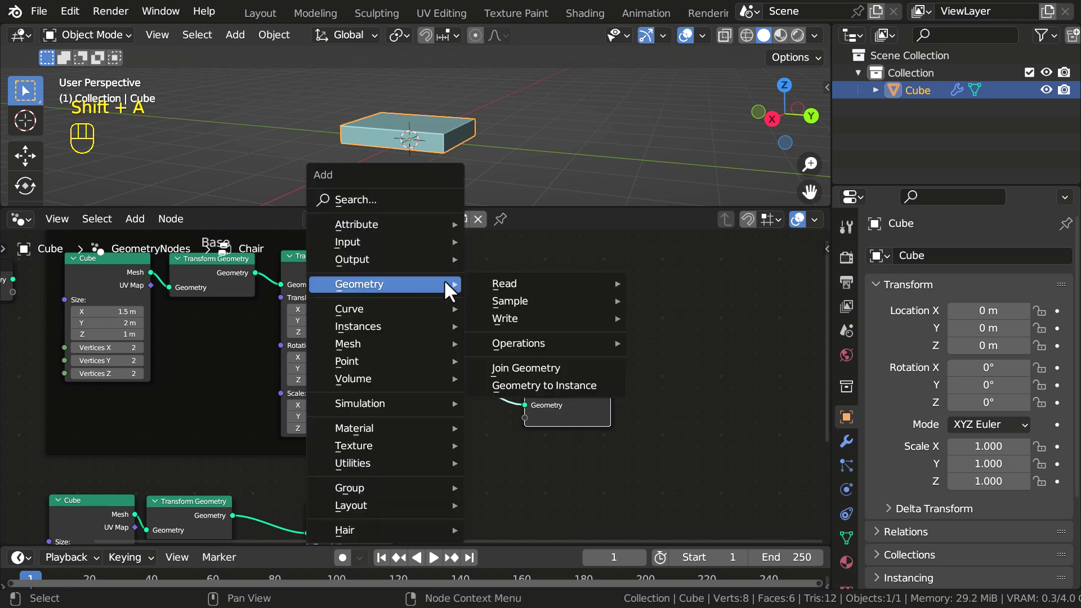
click(530, 367)
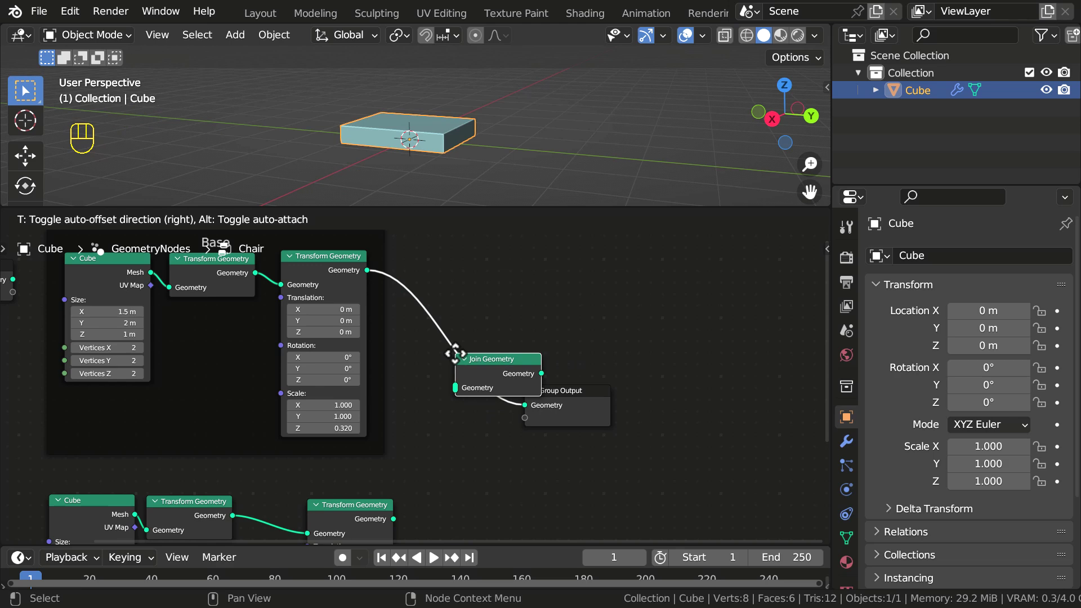
click(450, 355)
drag(483, 368, 496, 379)
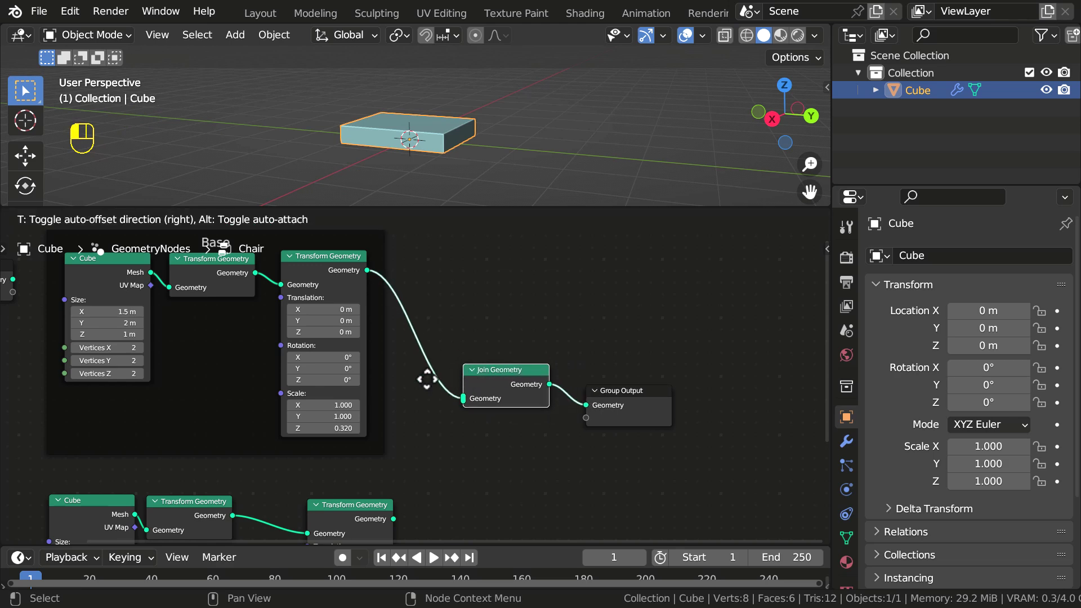
middle_drag(348, 313, 364, 277)
drag(410, 484, 479, 366)
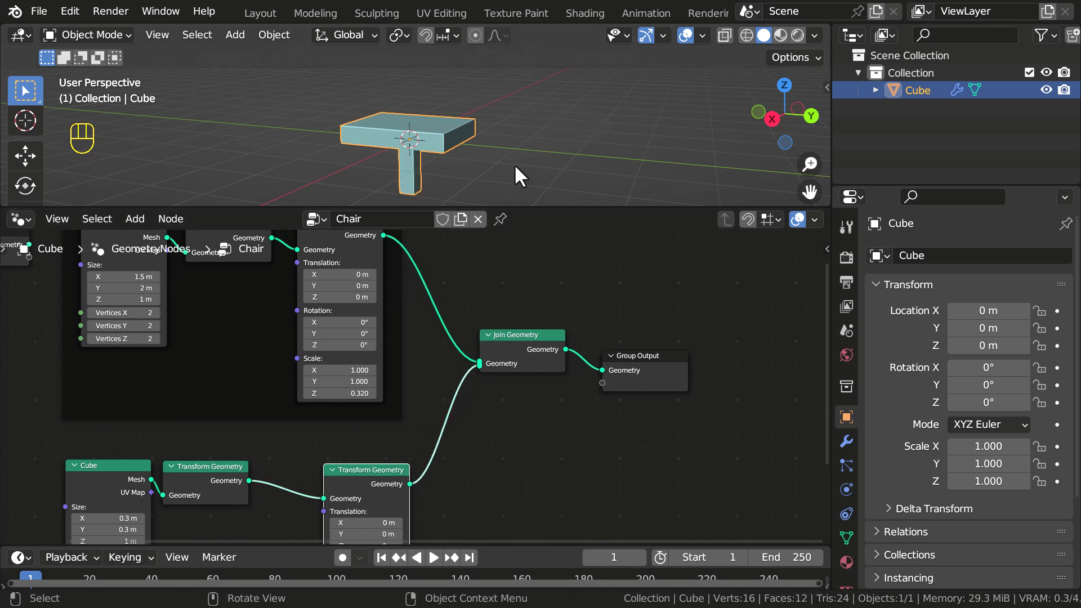
Shift the leg along Y by setting its last Transform Geometry node's Y translation to -0.63 m.
middle_drag(515, 164, 593, 164)
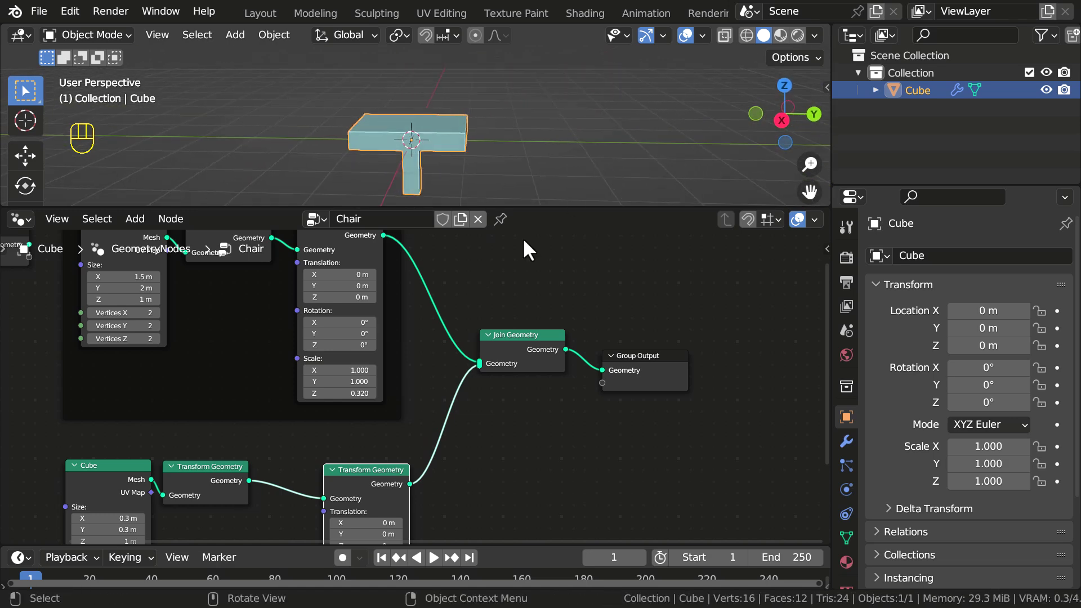
middle_drag(404, 531, 360, 381)
scroll(360, 381, up, 3)
scroll(459, 128, up, 2)
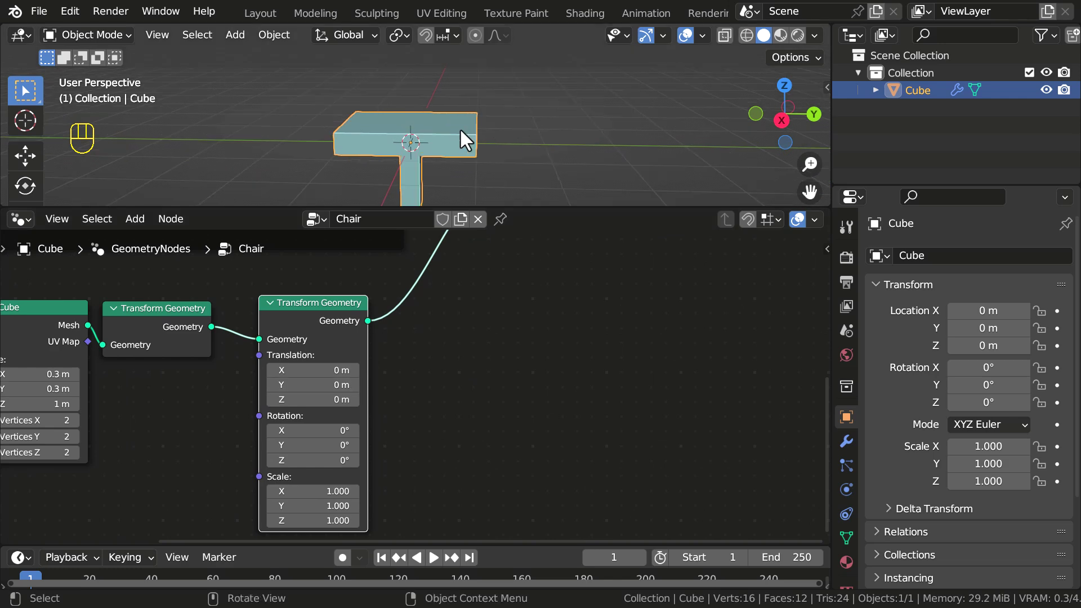
shift+middle_drag(426, 161, 441, 99)
middle_drag(435, 100, 484, 90)
shift+drag(319, 371, 286, 385)
key(ctrl+z)
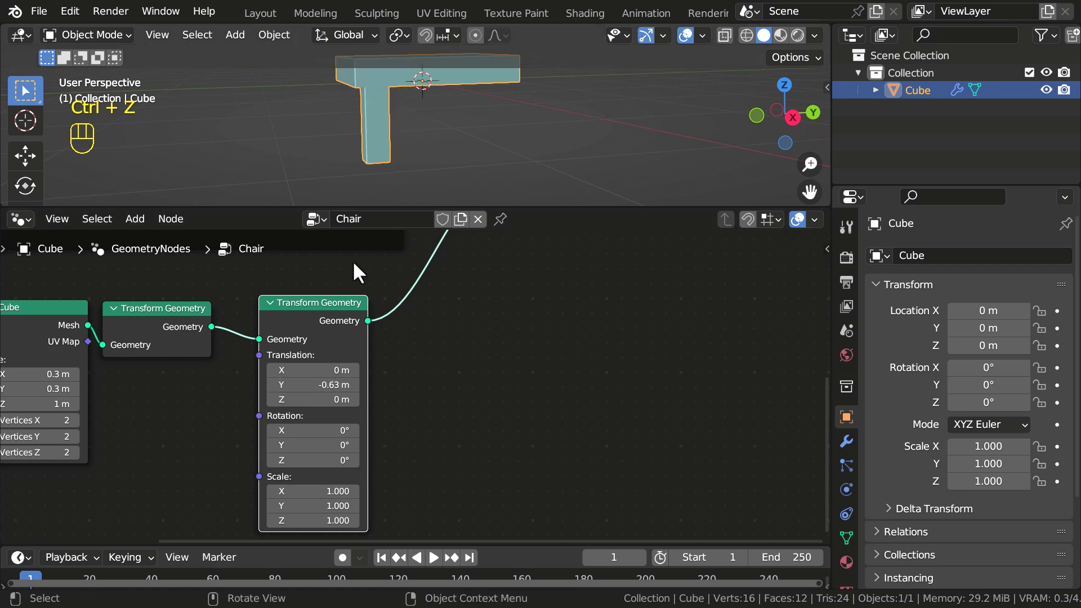
Position the leg under the seat corner with an X translation of -0.51 m and a Y translation of -0.75 m.
shift+drag(319, 370, 301, 370)
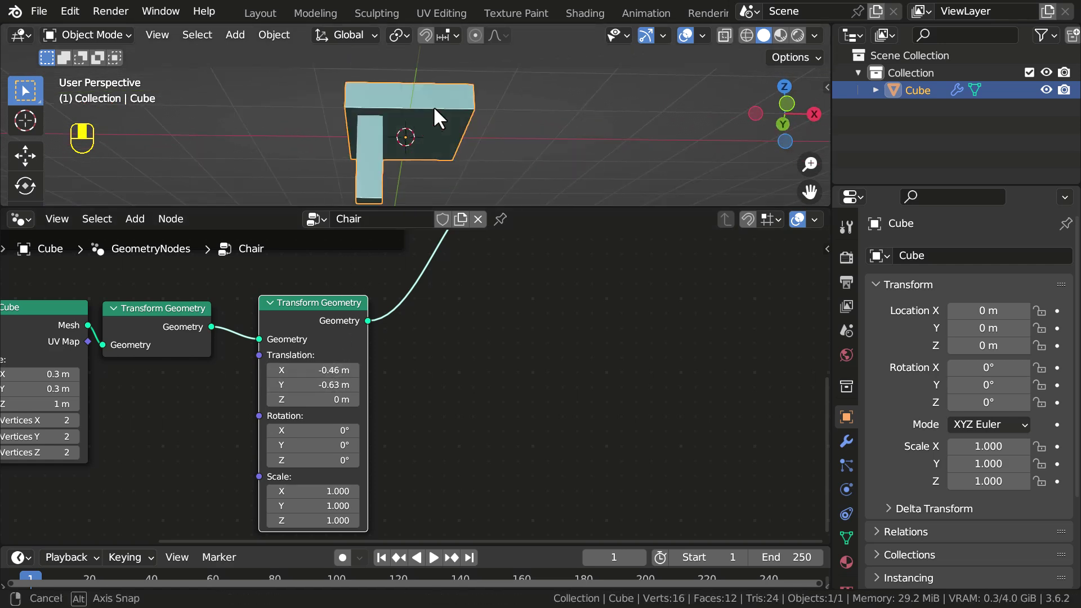
mouse_move(433, 106)
middle_down()
mouse_move(525, 115)
mouse_move(492, 129)
mouse_move(443, 110)
middle_up()
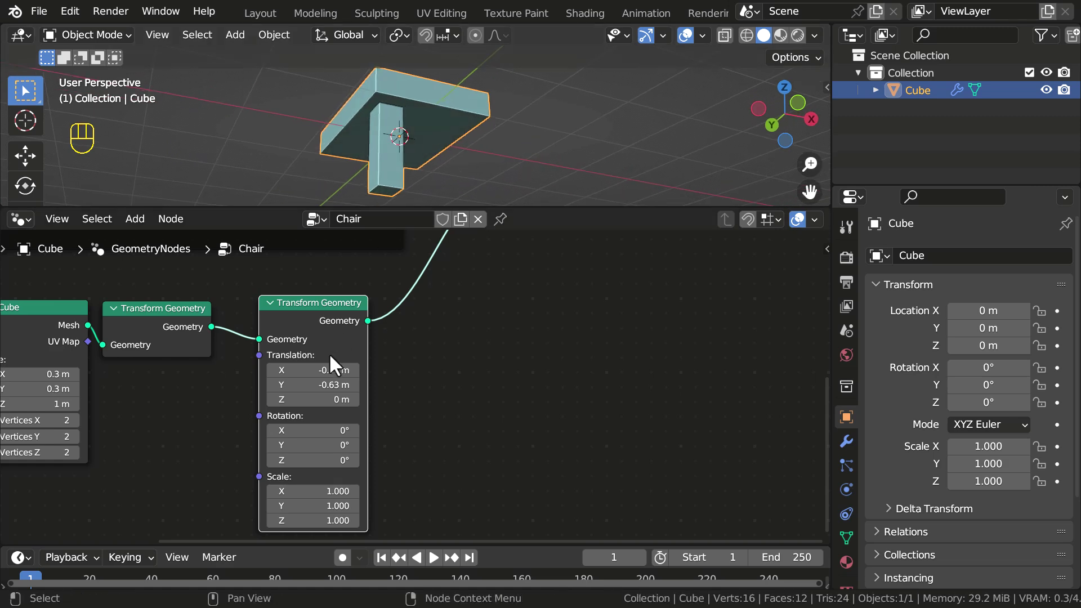
mouse_move(314, 371)
shift+mouse_down()
mouse_move(302, 371)
mouse_move(311, 371)
shift+mouse_up()
middle_drag(432, 117, 532, 97)
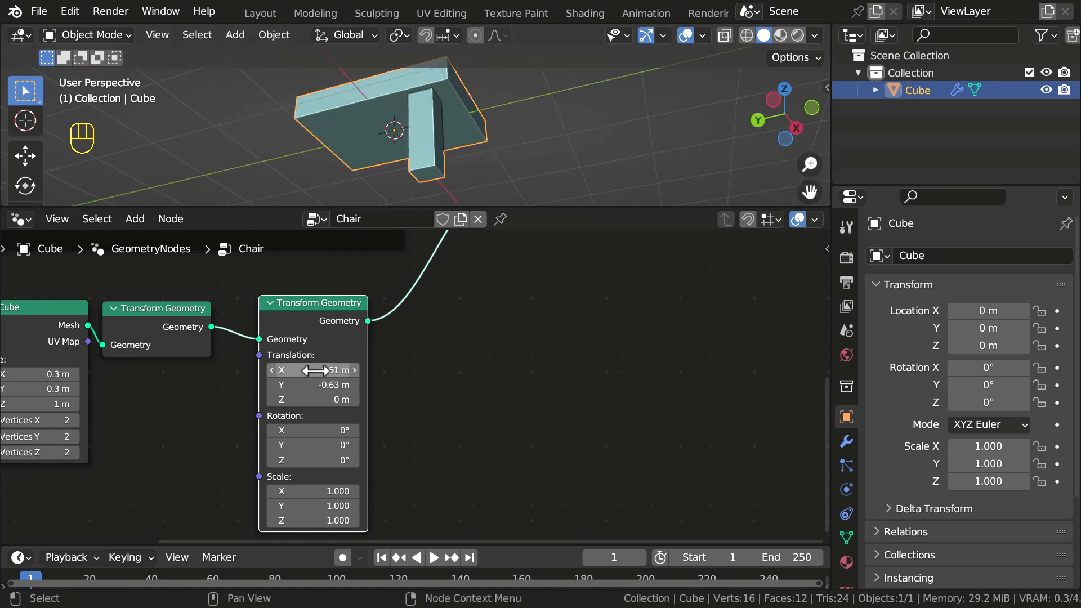
shift+drag(316, 386, 309, 386)
scroll(490, 116, down, 4)
middle_drag(489, 116, 379, 159)
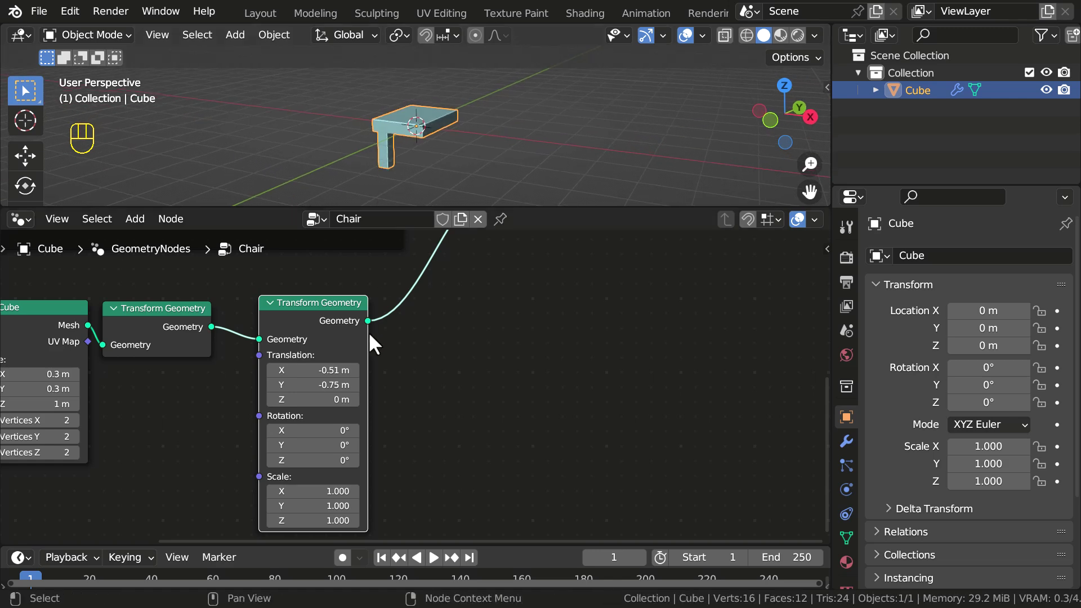
Duplicate the leg's Cube and both Transform Geometry nodes below the originals and connect the copy to Join Geometry.
scroll(370, 332, down, 6)
drag(190, 327, 402, 388)
key(shift+d)
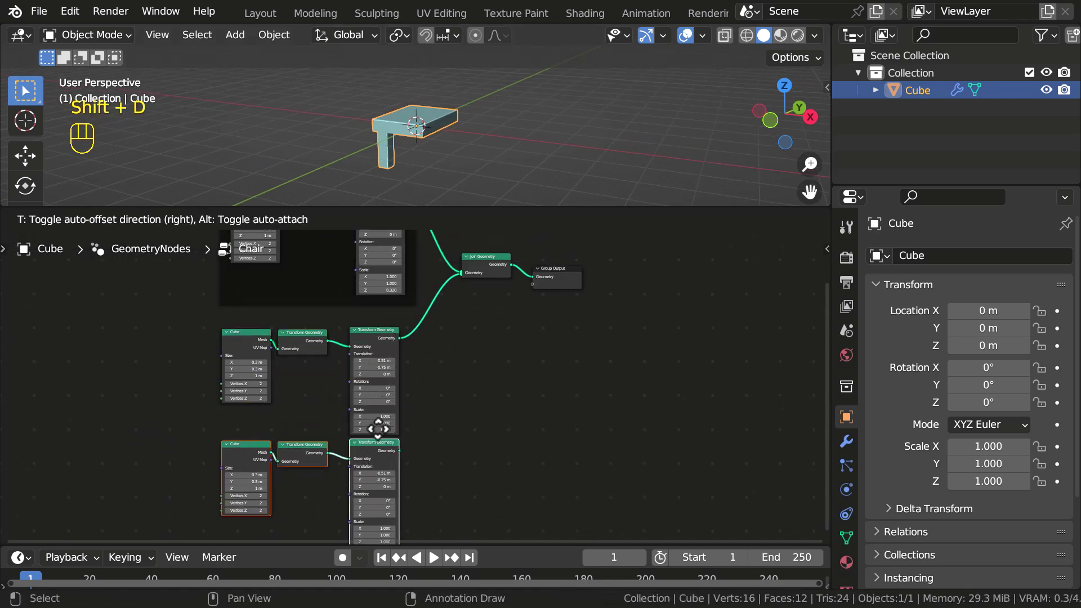
click(376, 430)
drag(400, 451, 461, 273)
Set the X translation of the duplicated leg's last Transform Geometry node to 0.51 m.
middle_drag(416, 448, 440, 332)
scroll(440, 333, up, 5)
scroll(440, 332, up, 11)
middle_drag(356, 330, 374, 376)
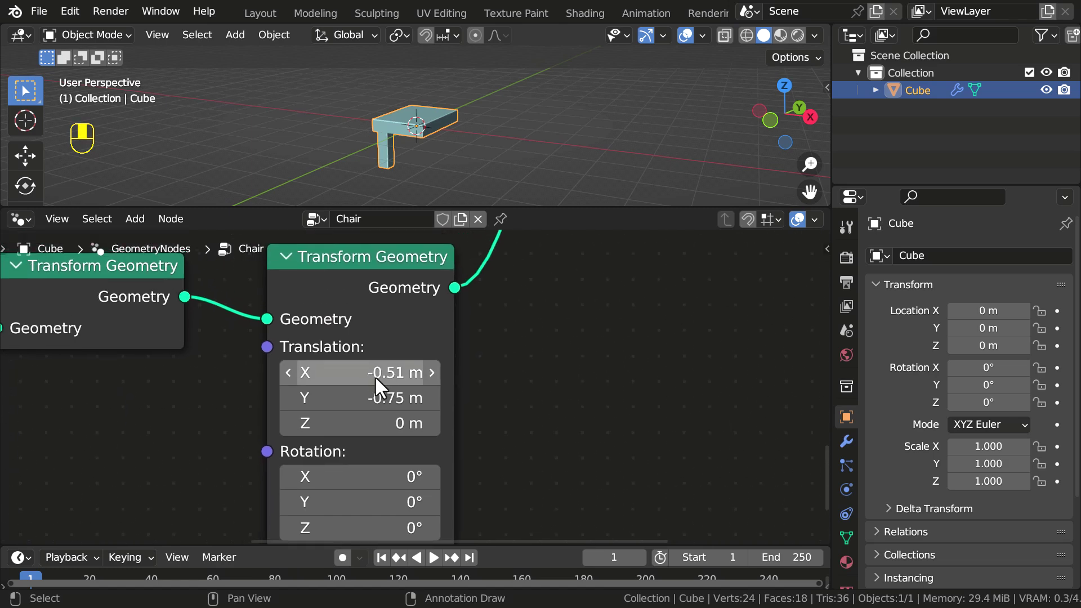
scroll(374, 376, up, 3)
scroll(342, 403, up, 2)
click(315, 402)
click(299, 382)
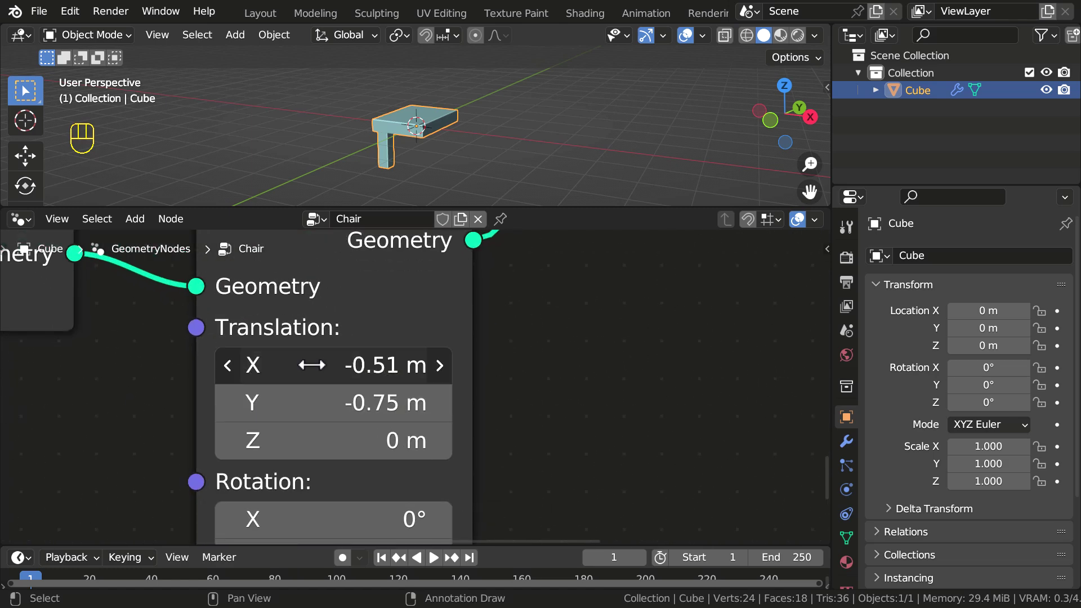
click(310, 366)
drag(238, 361, 230, 360)
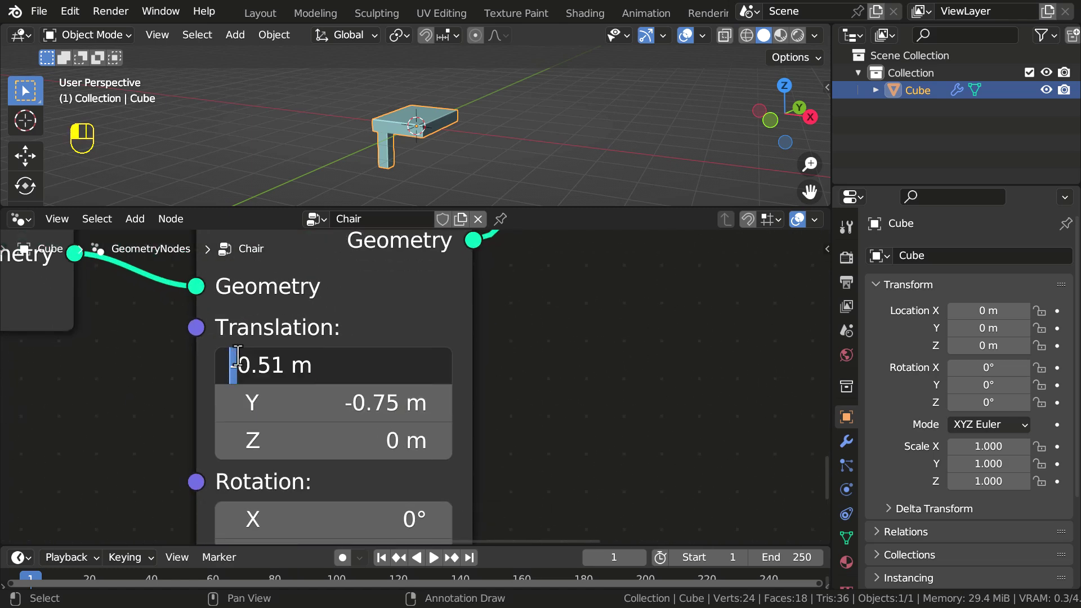
key(BackSpace)
key(Return)
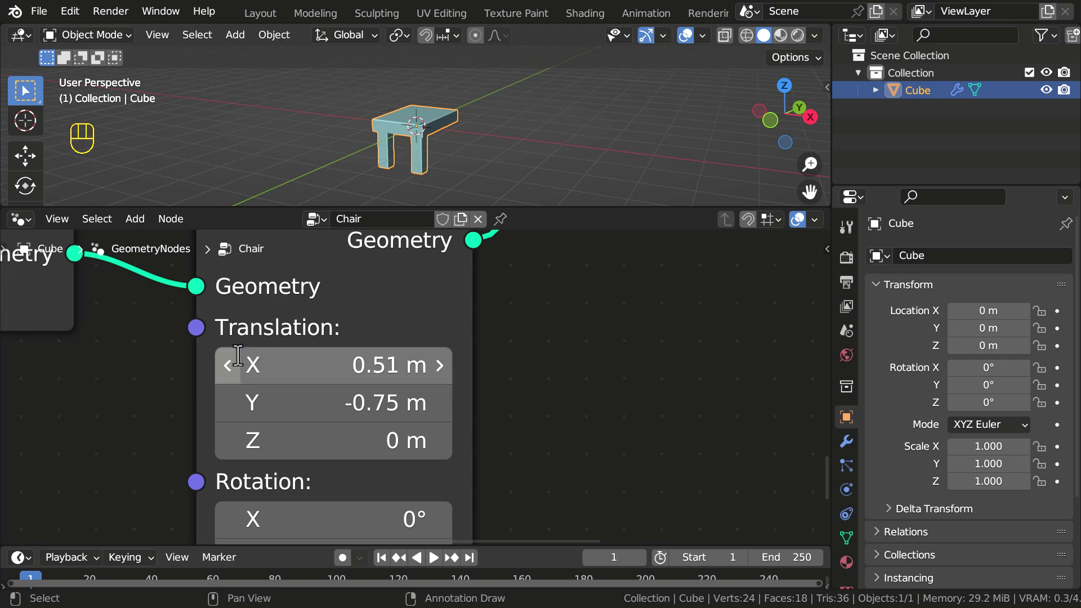
Delete the second leg's duplicated Cube and first Transform Geometry node, leaving only its last Transform Geometry node.
middle_drag(420, 113, 385, 109)
scroll(323, 302, down, 12)
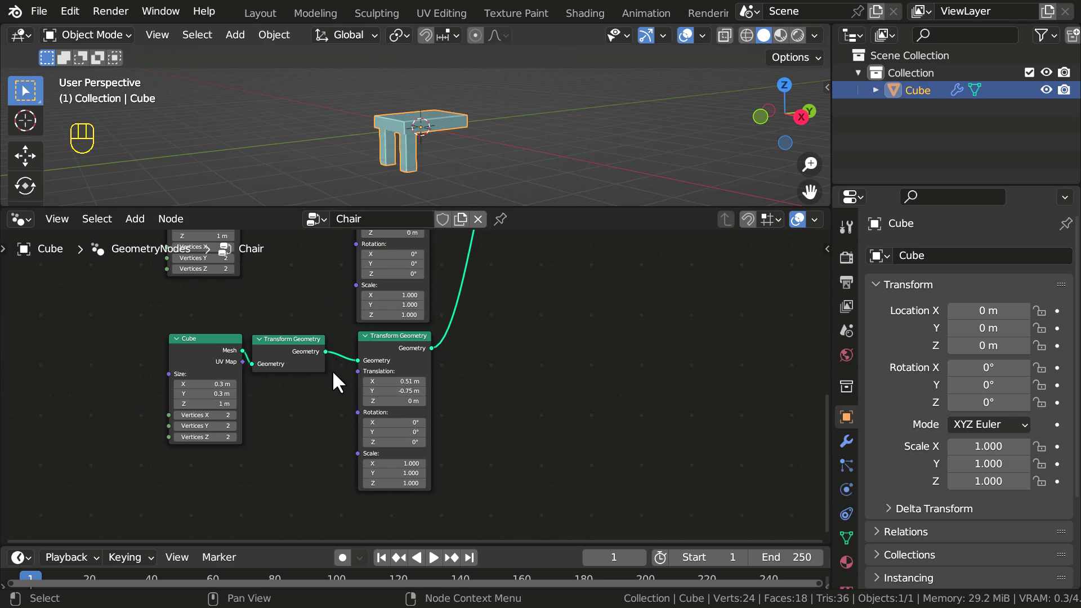
middle_drag(437, 173, 509, 164)
middle_drag(393, 279, 397, 362)
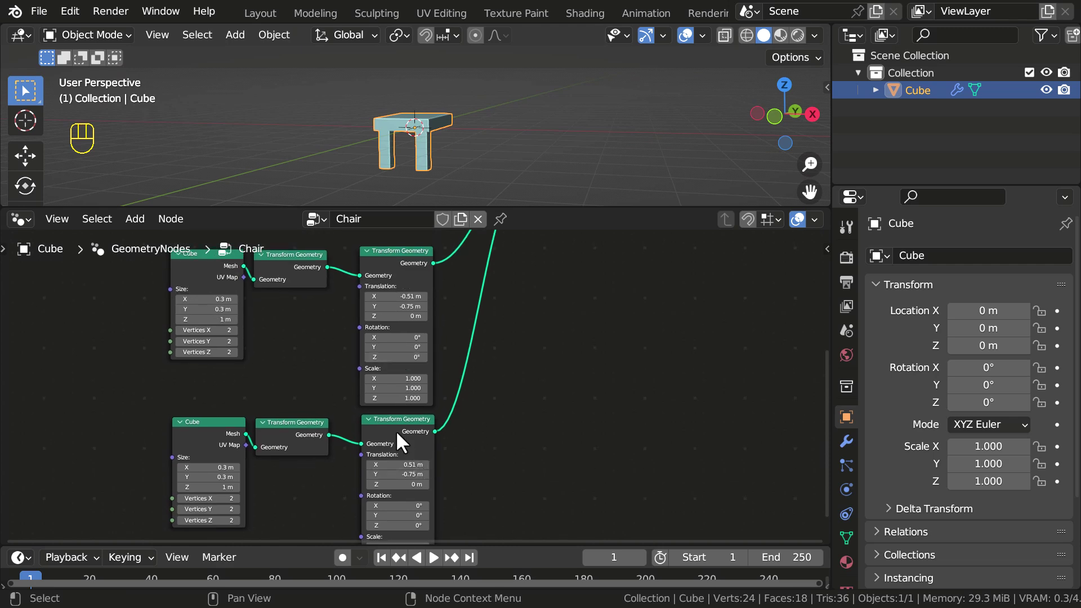
middle_drag(265, 331, 330, 334)
scroll(329, 334, down, 2)
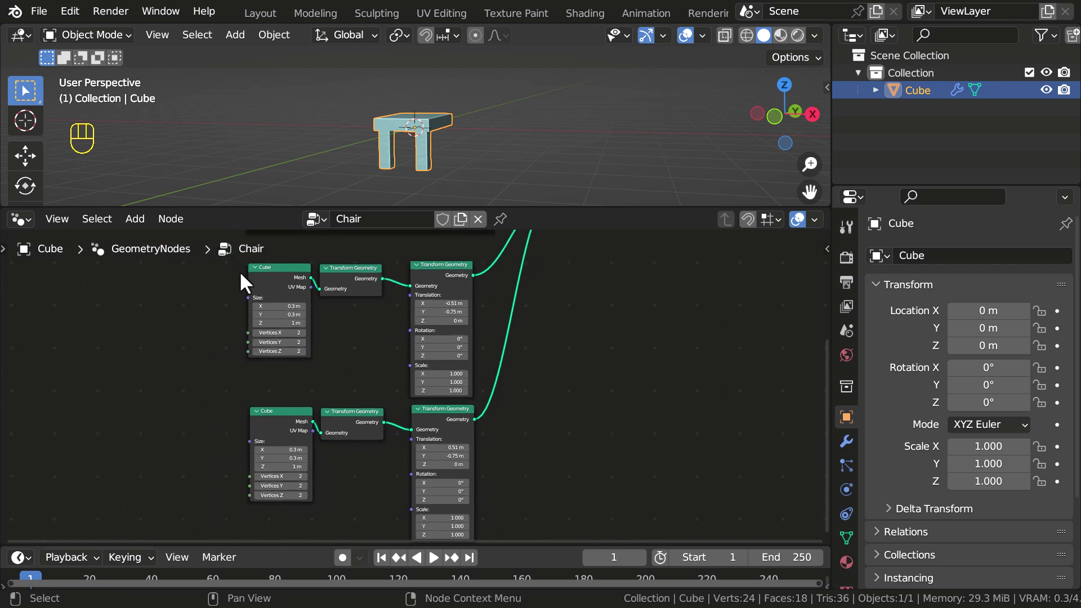
drag(221, 264, 358, 340)
drag(338, 278, 332, 284)
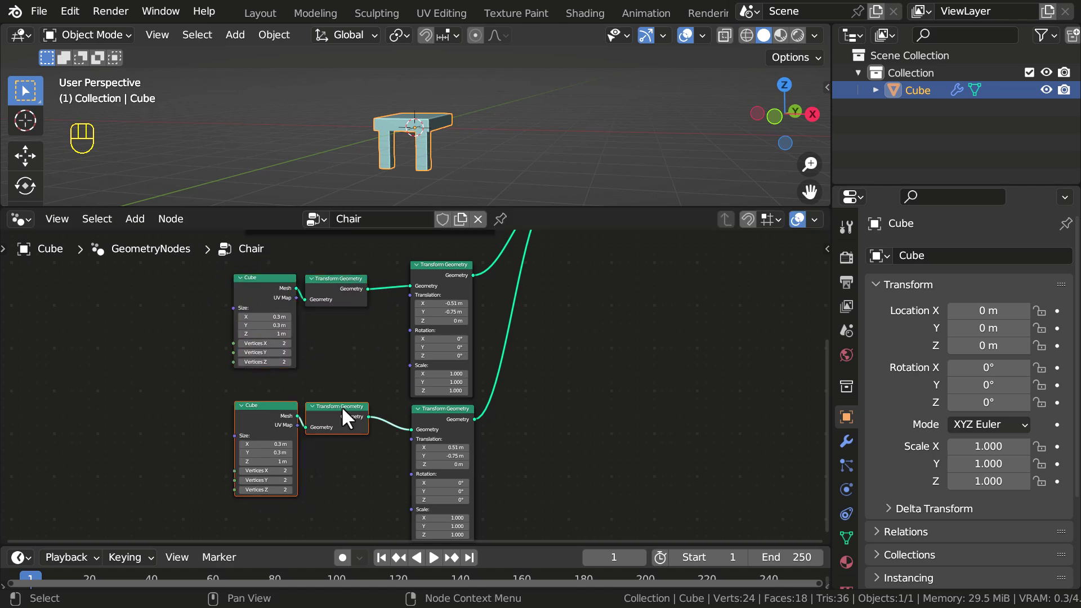
mouse_move(334, 421)
mouse_down()
mouse_move(325, 411)
mouse_move(324, 427)
mouse_move(344, 403)
mouse_up()
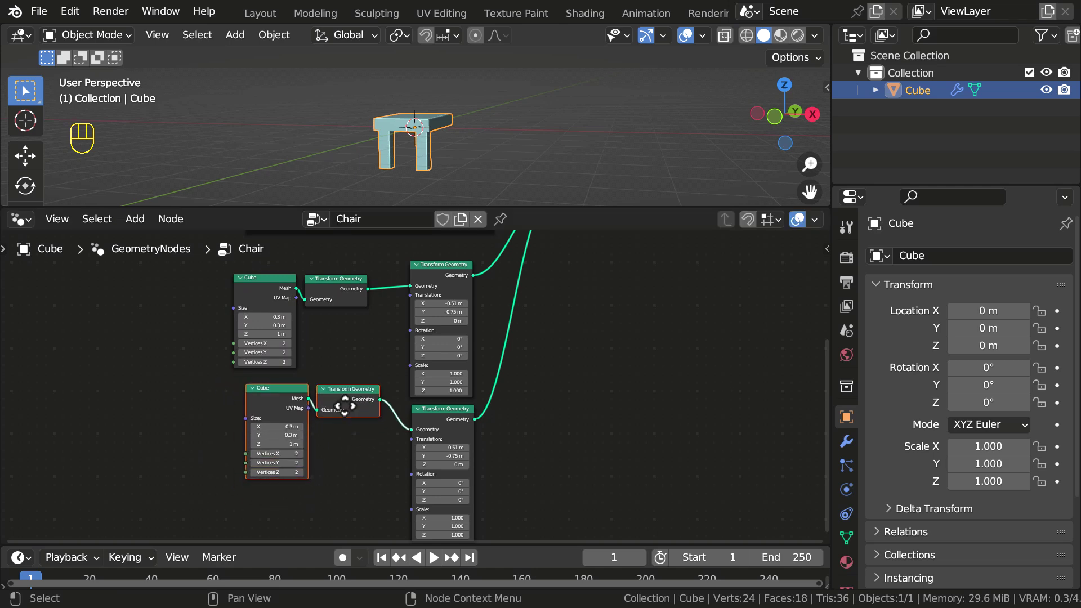
key(x)
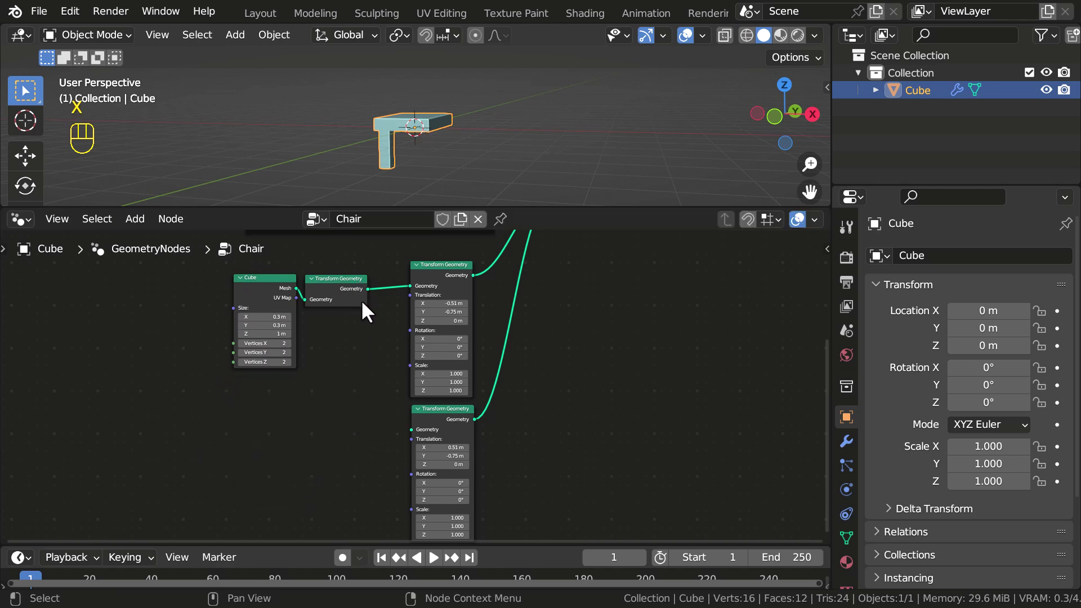
Feed the original leg's first Transform Geometry output into the second leg's Transform Geometry and move the shared source nodes farther away.
scroll(369, 294, up, 2)
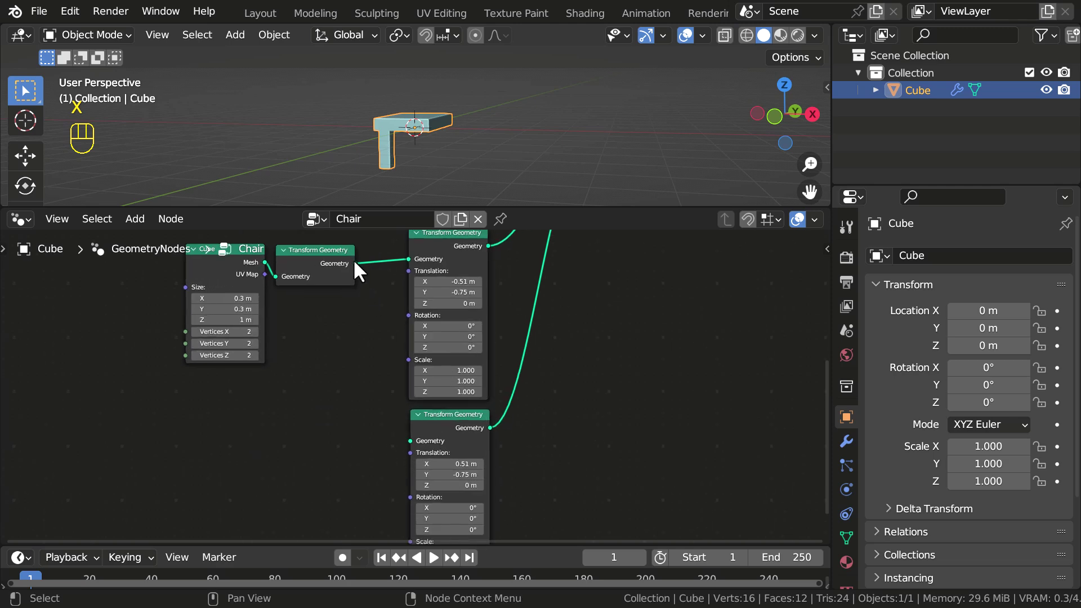
drag(353, 261, 411, 439)
drag(323, 318, 238, 270)
drag(303, 268, 271, 273)
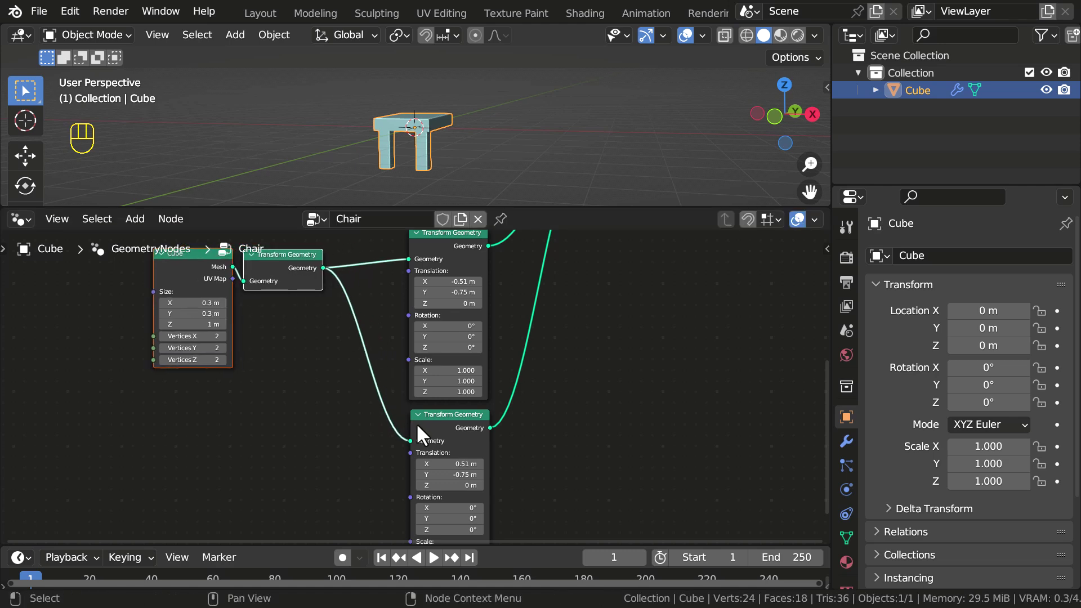
Enclose the leg's Cube and first Transform Geometry node together in a frame.
middle_drag(372, 300, 375, 328)
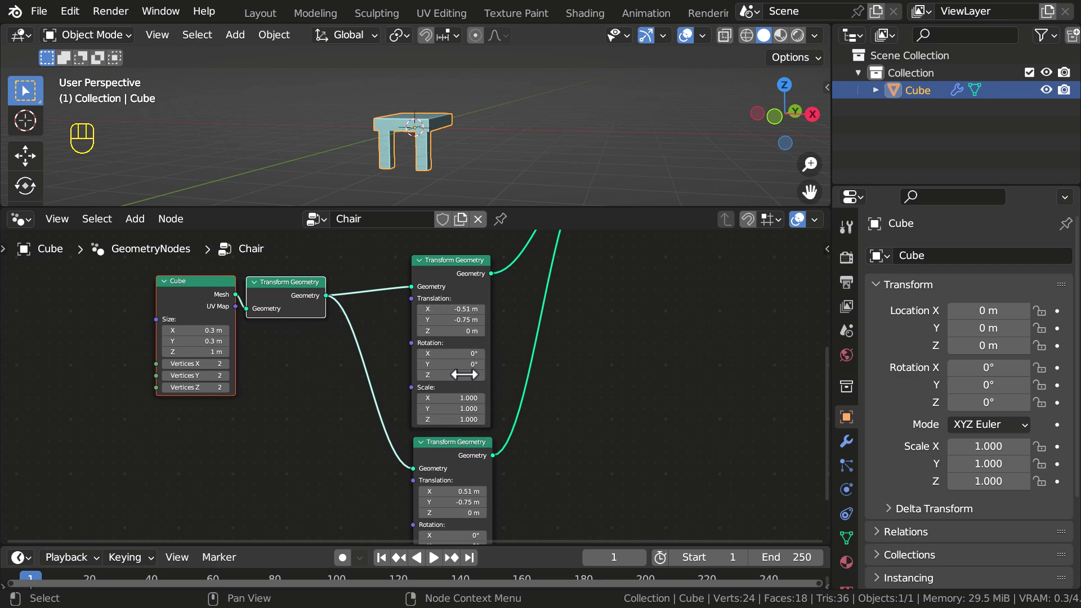
drag(289, 363, 201, 304)
middle_drag(256, 316, 306, 353)
drag(189, 285, 322, 351)
mouse_move(320, 326)
mouse_down()
mouse_move(293, 338)
mouse_move(330, 326)
mouse_move(322, 330)
mouse_up()
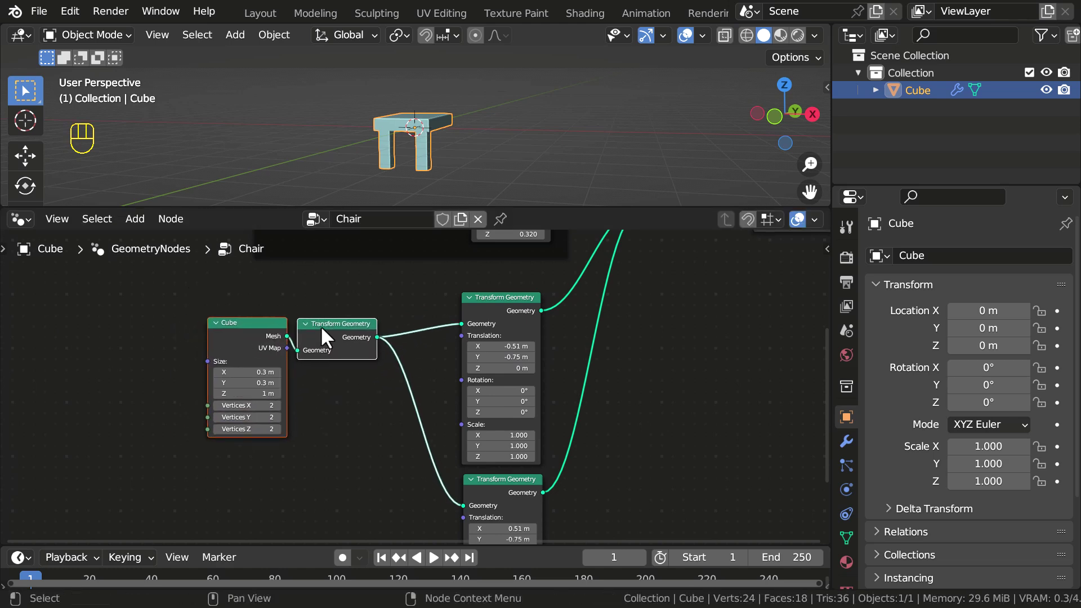
click(324, 310)
drag(225, 291, 322, 349)
scroll(322, 347, up, 2)
key(ctrl+j)
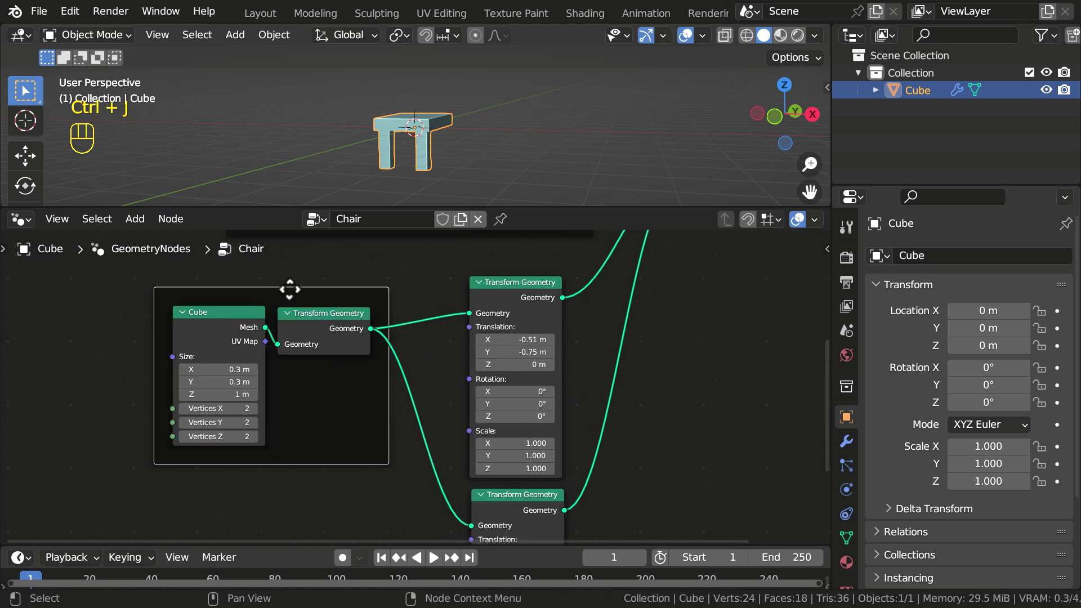
Label the frame around the leg's source nodes "Leg Shape".
key(F2)
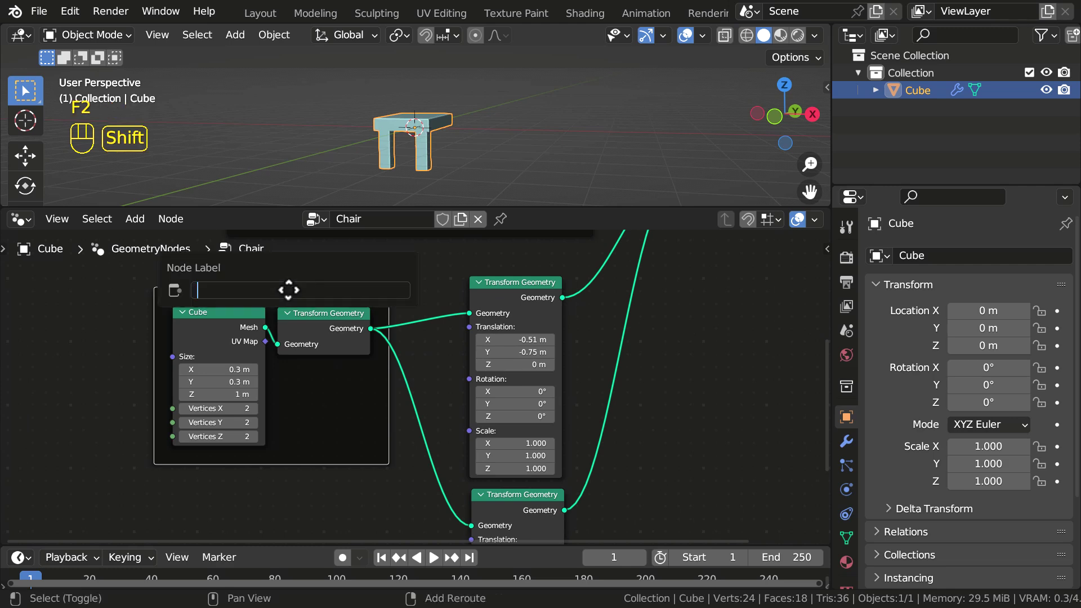
text(Leg Shape)
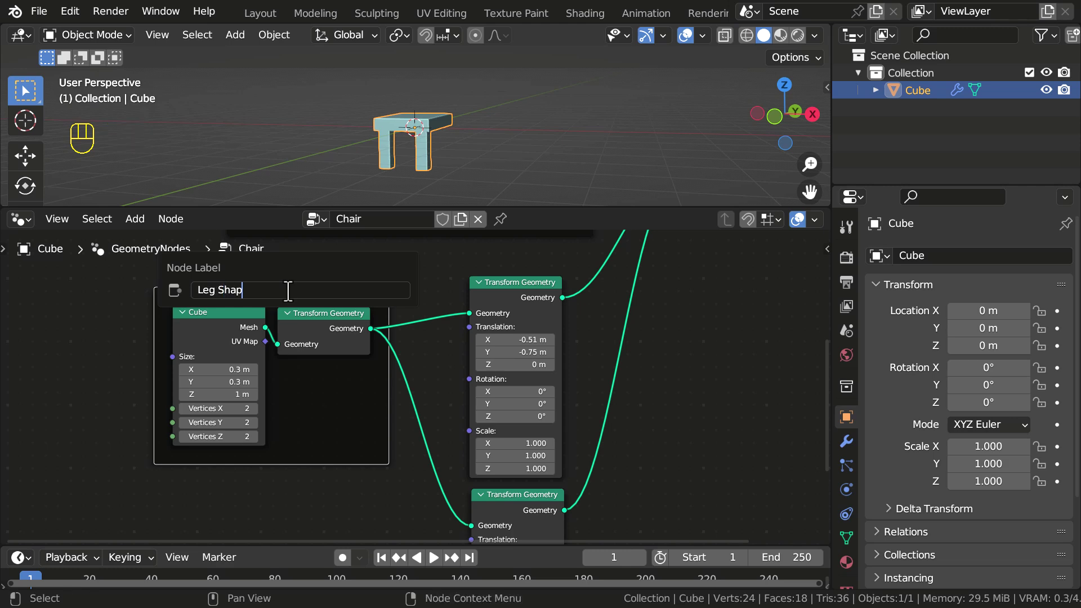
key(Return)
Place the second leg's Transform Geometry node beside the first leg's, close to the Leg Shape frame.
scroll(535, 376, down, 3)
middle_drag(538, 380, 419, 351)
drag(419, 353, 402, 354)
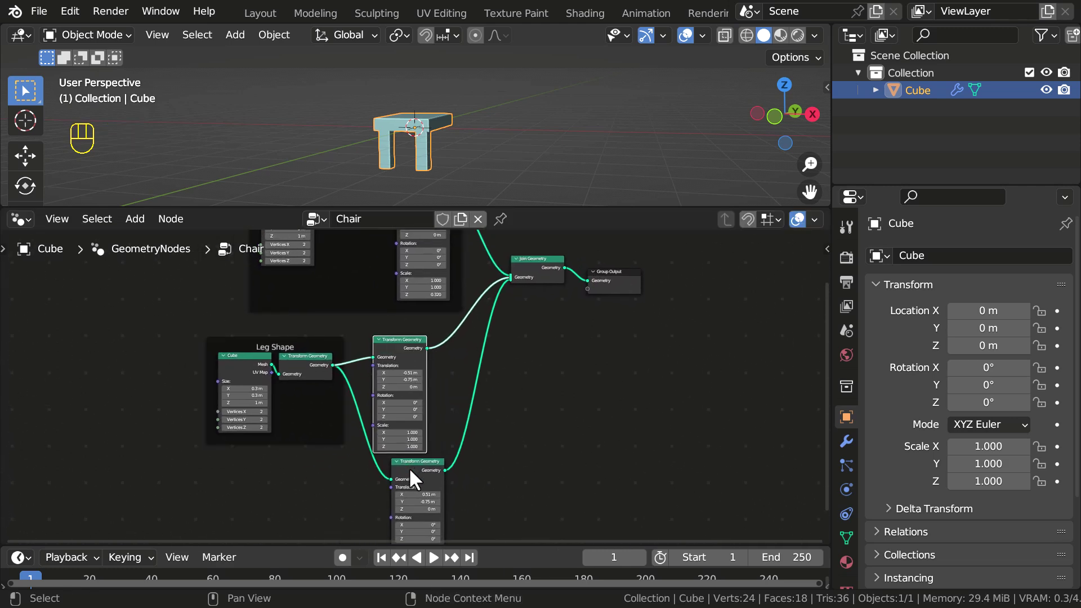
drag(415, 461, 454, 353)
scroll(453, 360, up, 5)
middle_drag(444, 351, 337, 337)
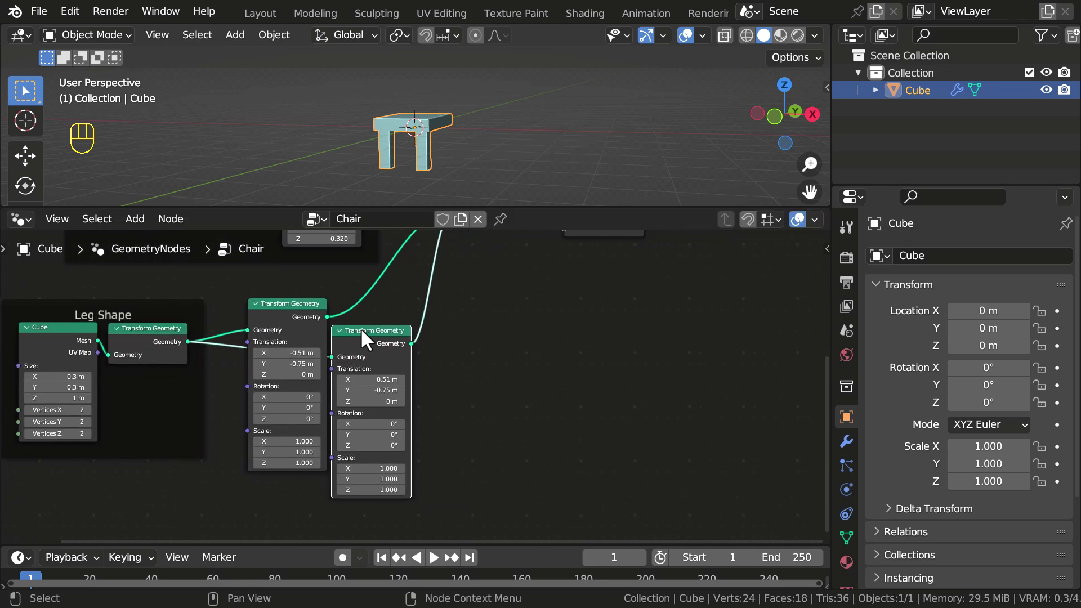
Duplicate the second leg's Transform Geometry node twice and line up the copies beside it.
key(shift+d)
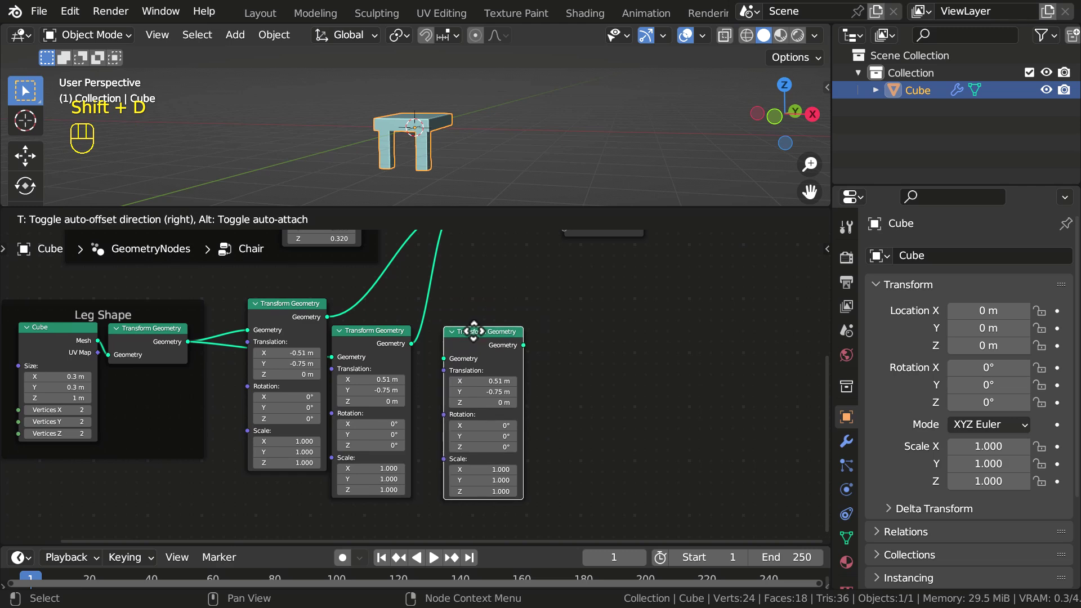
click(464, 336)
click(387, 335)
key(shift+d)
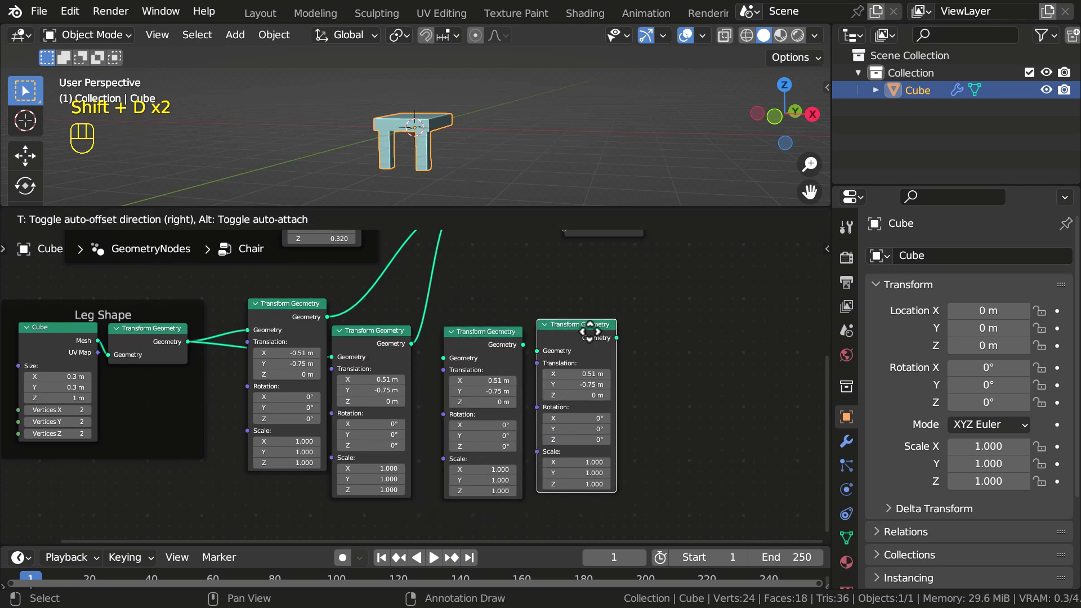
click(590, 331)
drag(556, 324, 561, 337)
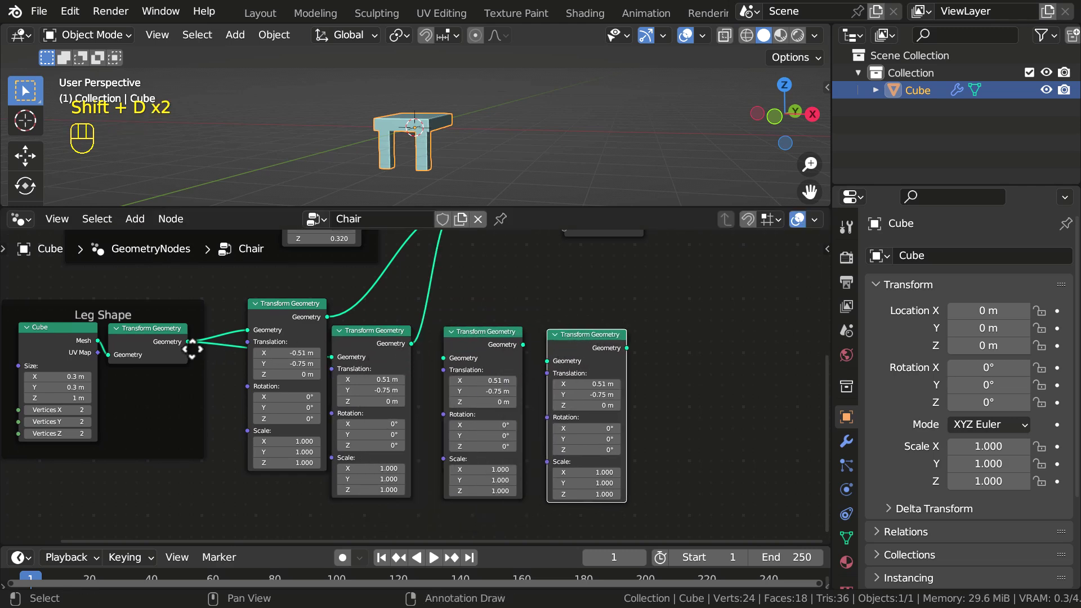
Feed the Leg Shape geometry into both duplicated Transform Geometry nodes and move the copies closer together.
drag(182, 340, 444, 358)
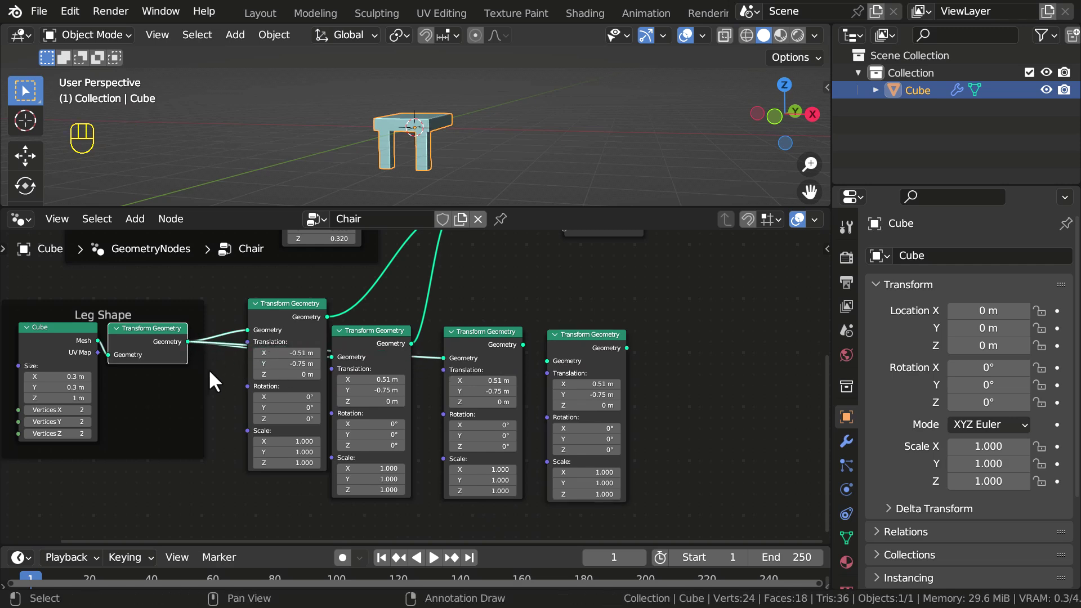
drag(186, 340, 473, 363)
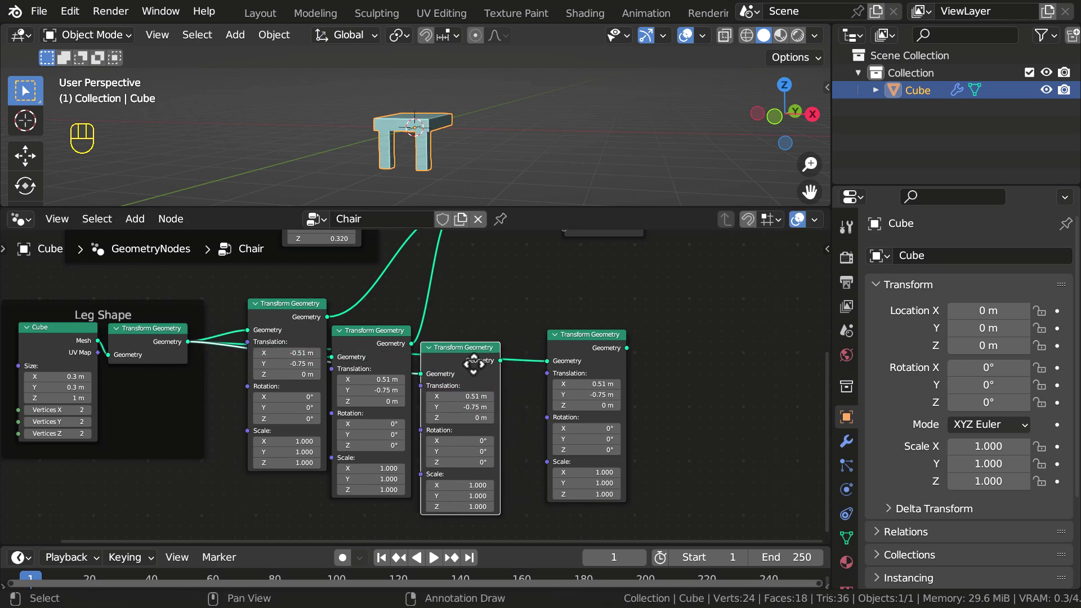
drag(603, 339, 575, 358)
Move Join Geometry and Group Output farther away and connect the third and fourth leg transforms to Join Geometry.
middle_drag(514, 308, 506, 379)
drag(634, 325, 498, 286)
drag(504, 282, 677, 318)
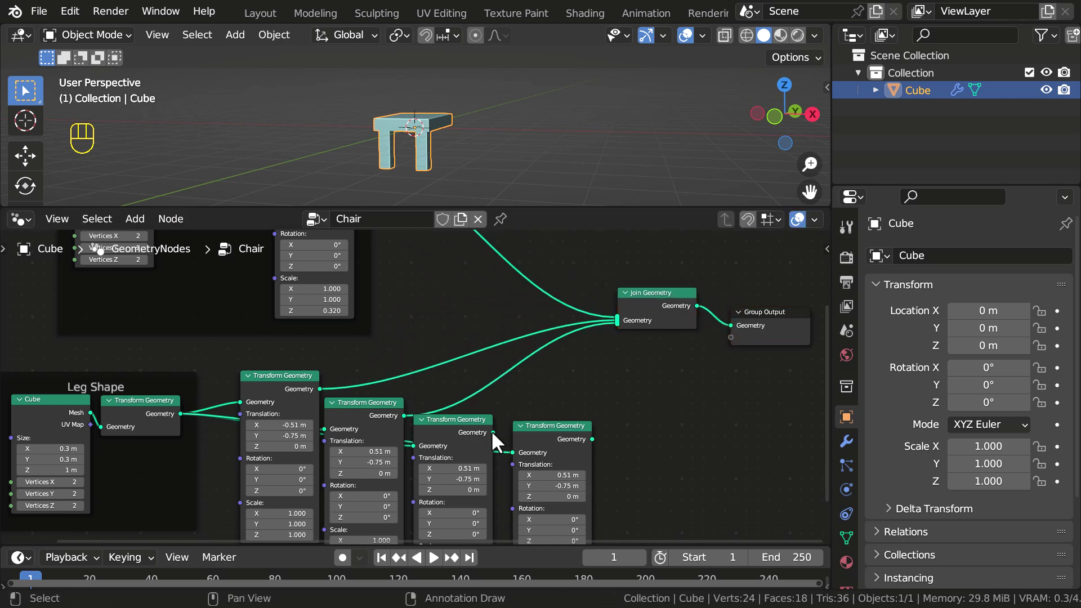
drag(493, 432, 613, 328)
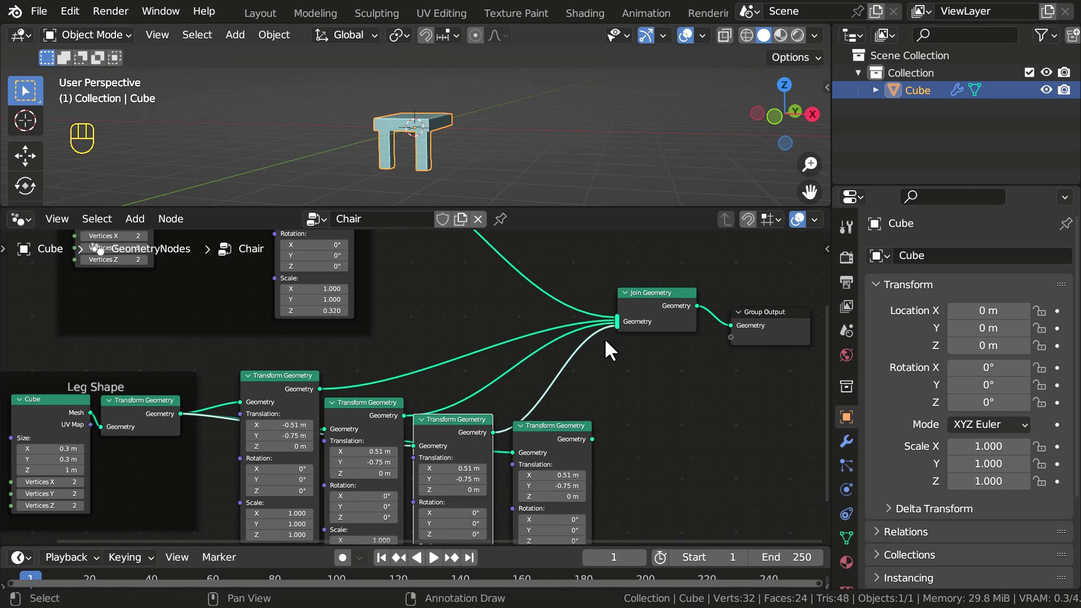
drag(590, 439, 621, 332)
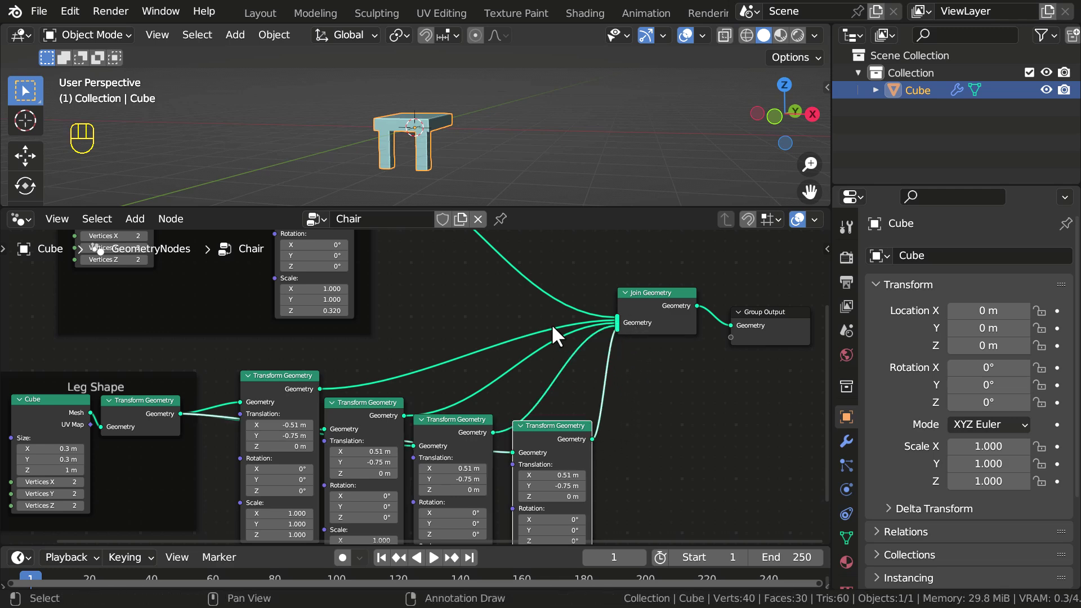
drag(557, 439, 549, 439)
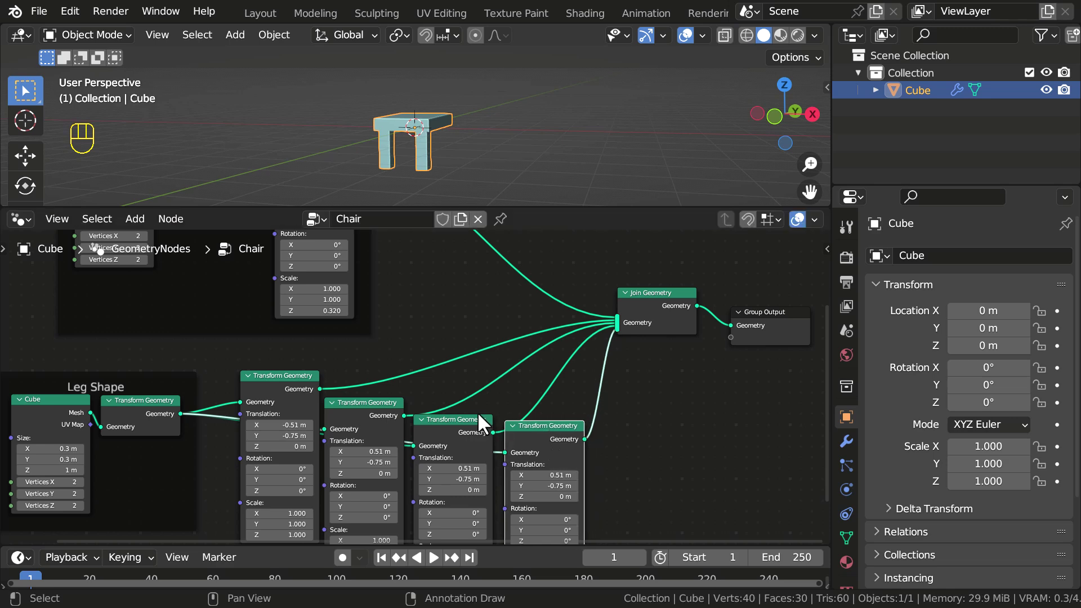
Set the third leg's Transform Geometry translation to X -0.51 m and Y 0.75 m.
middle_drag(480, 421, 477, 339)
scroll(478, 339, up, 4)
scroll(477, 339, up, 2)
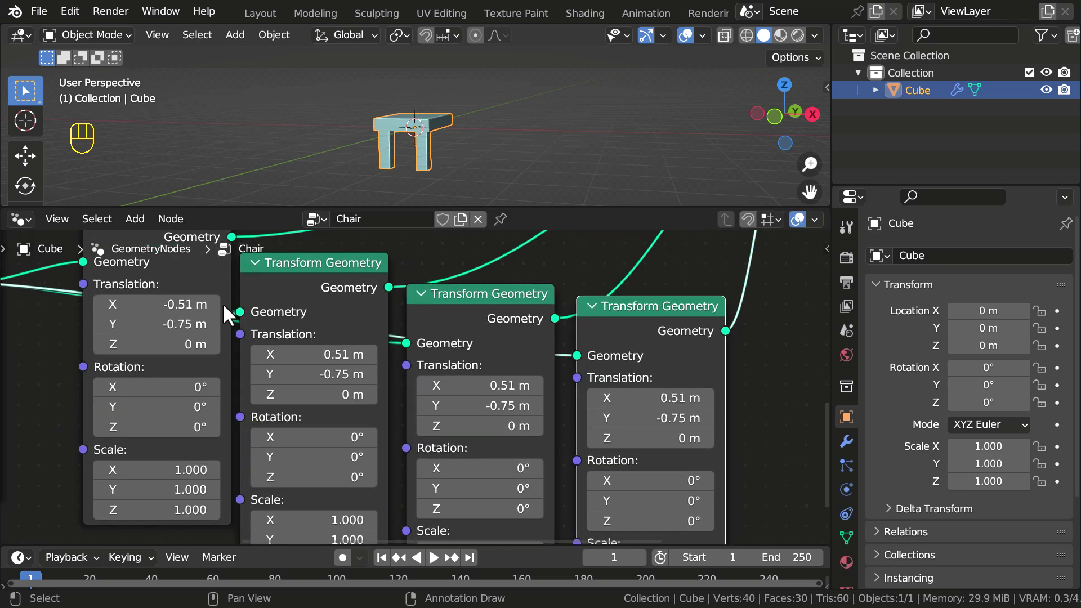
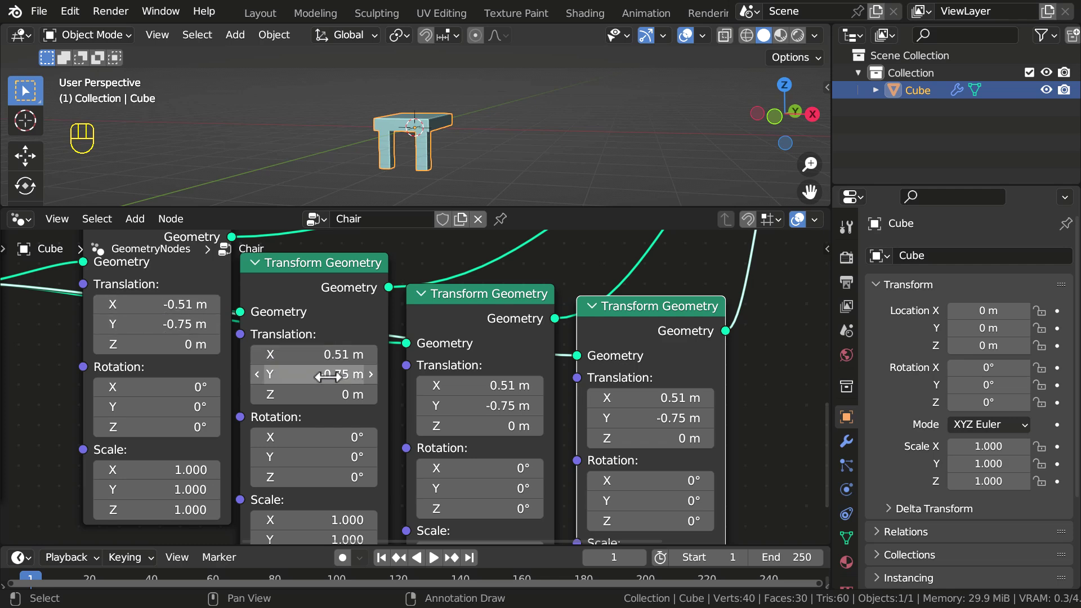
click(433, 387)
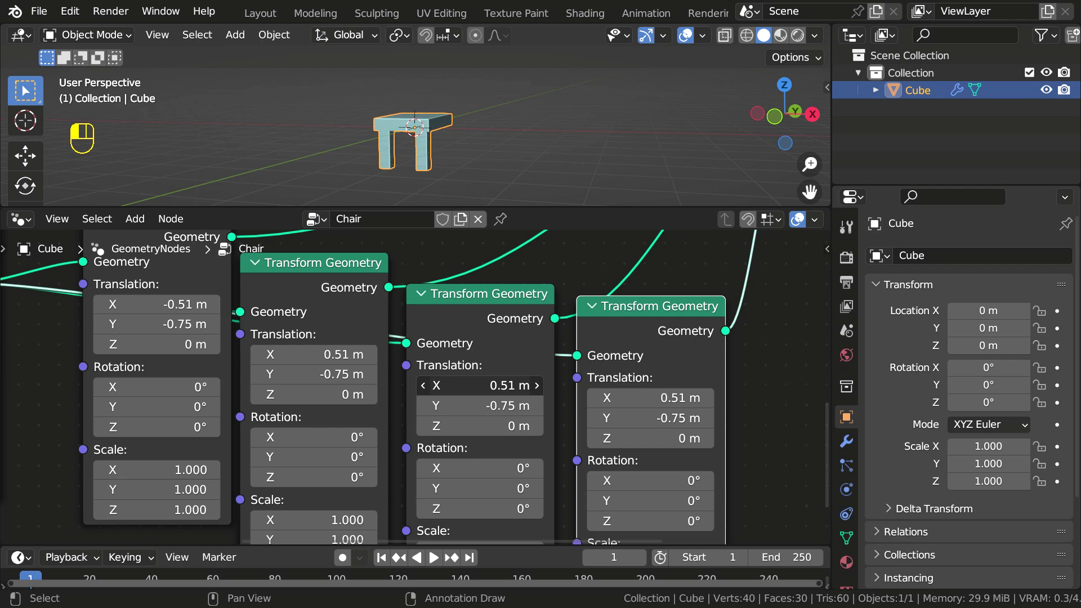
click(420, 386)
text(-)
double_click(447, 408)
click(429, 406)
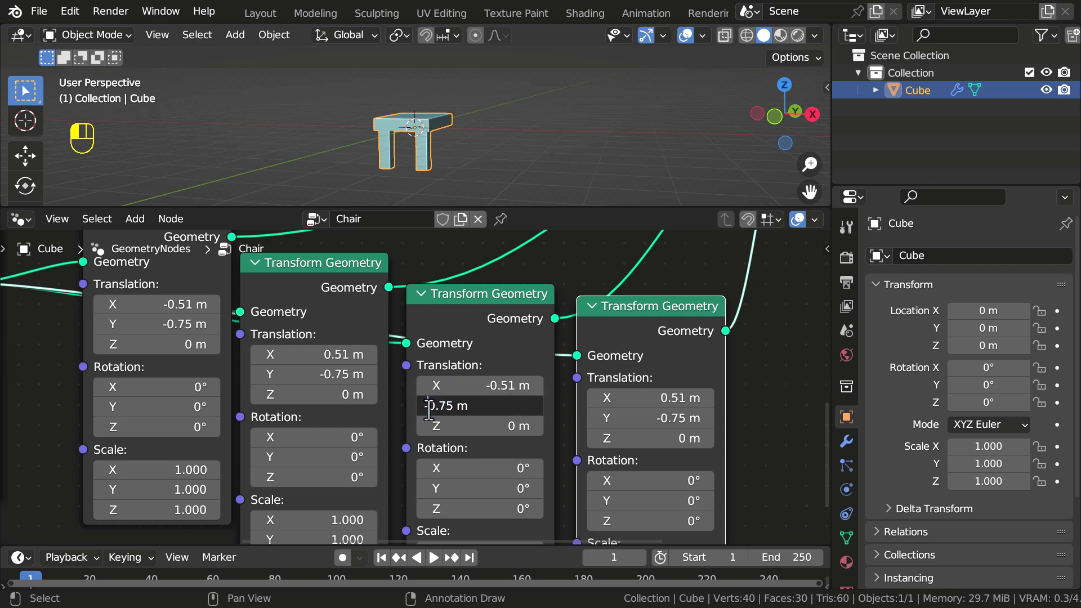
key(BackSpace)
key(Return)
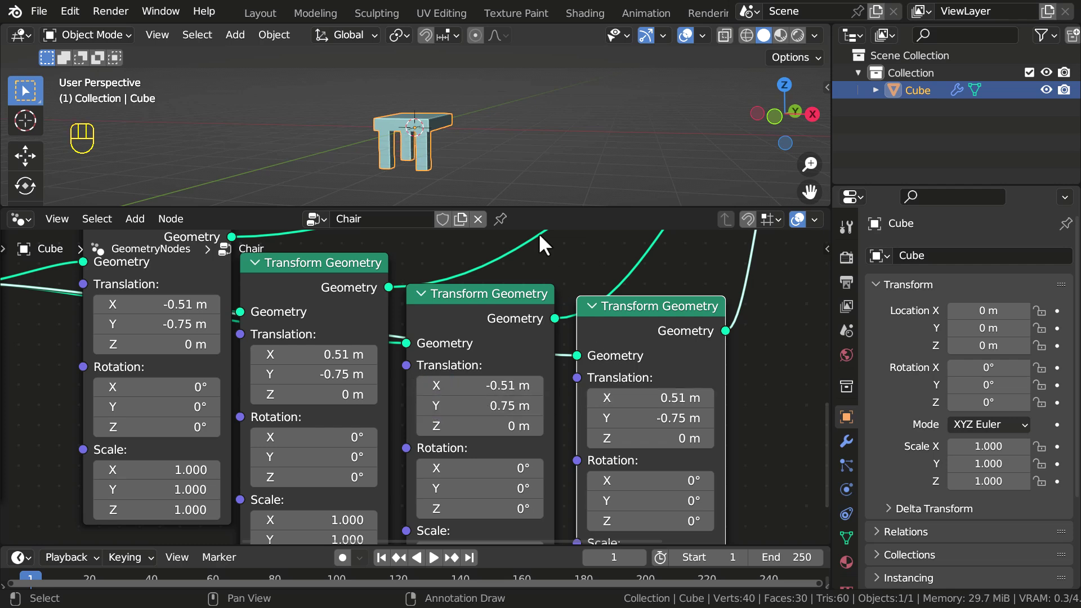
Set the Y translation of the fourth leg's Transform Geometry node to 0.75 m.
middle_drag(485, 172, 418, 175)
click(617, 403)
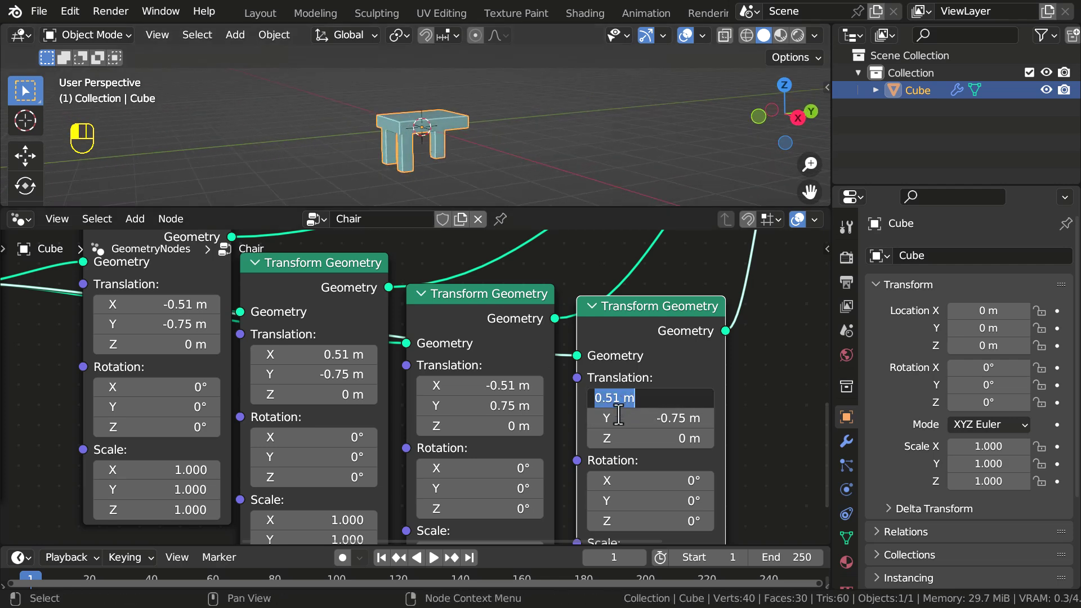
click(618, 414)
click(618, 415)
drag(599, 419, 593, 419)
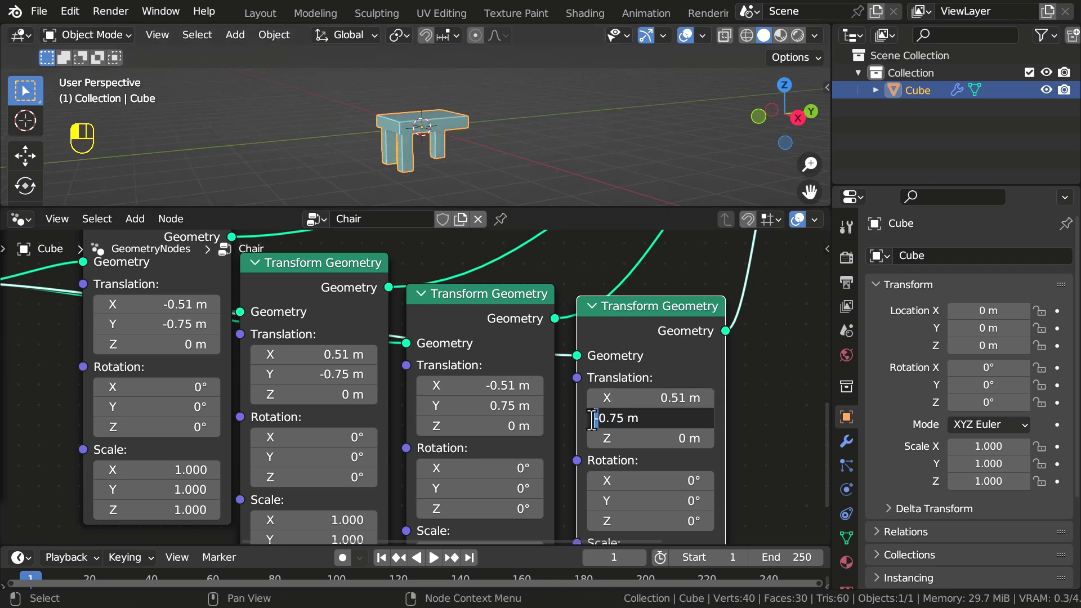
key(Return)
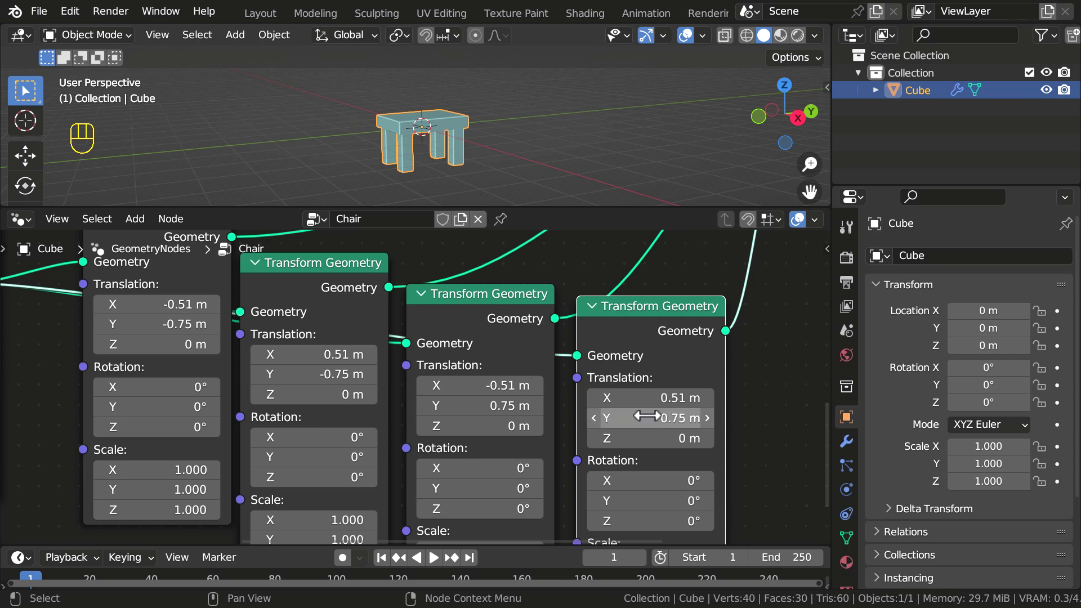
Try Z scales of 2.460, 1.330, 2.340 and 1.820 on the four leg Transform Geometry nodes, and undo these changes.
middle_drag(431, 155, 421, 192)
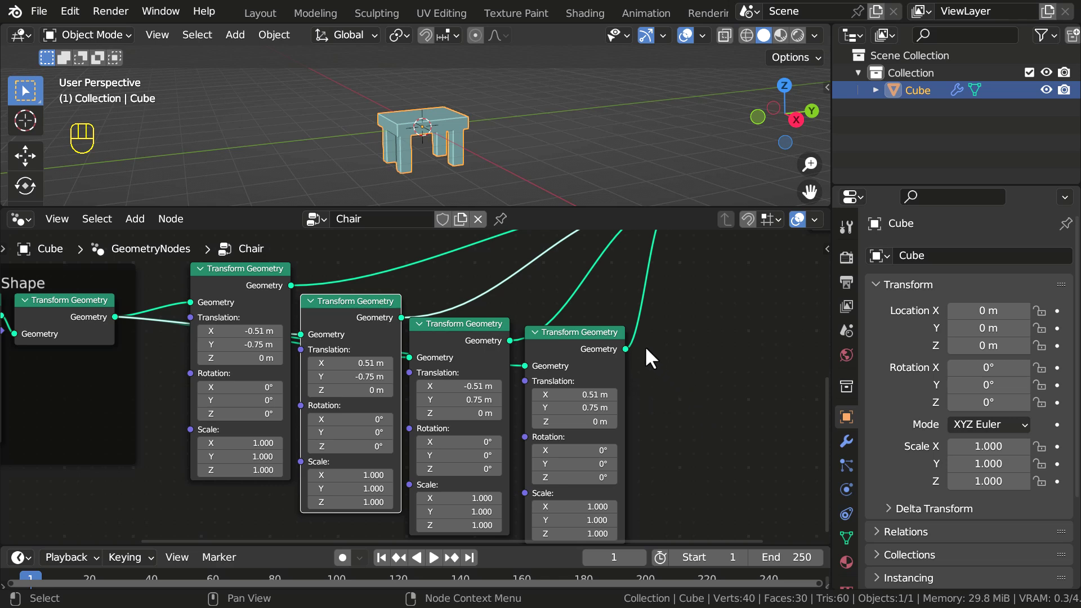
scroll(576, 324, down, 5)
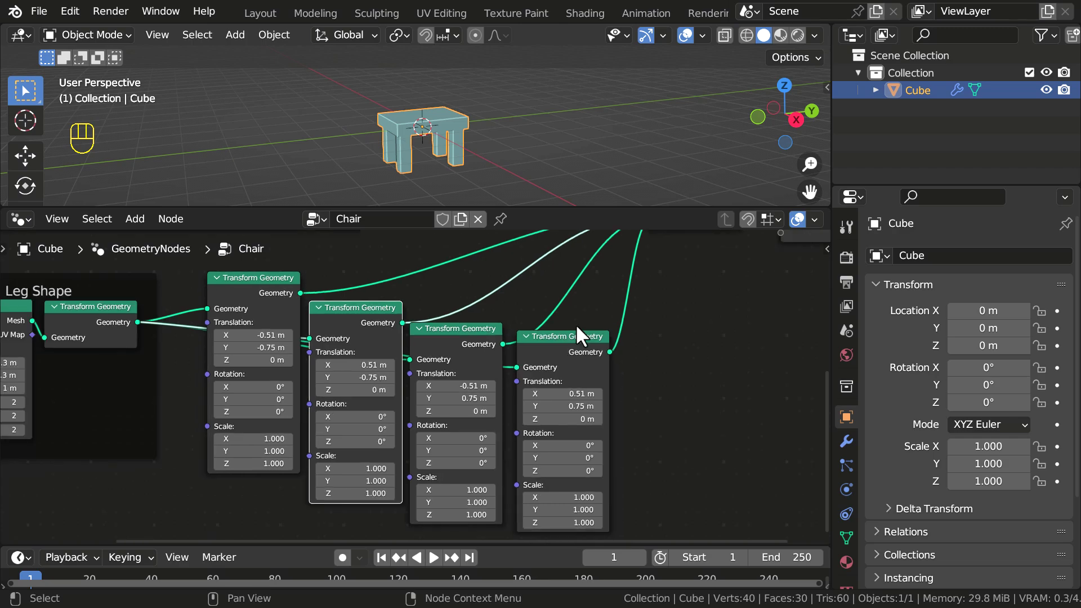
click(597, 297)
middle_drag(634, 232, 528, 315)
middle_drag(466, 484, 495, 347)
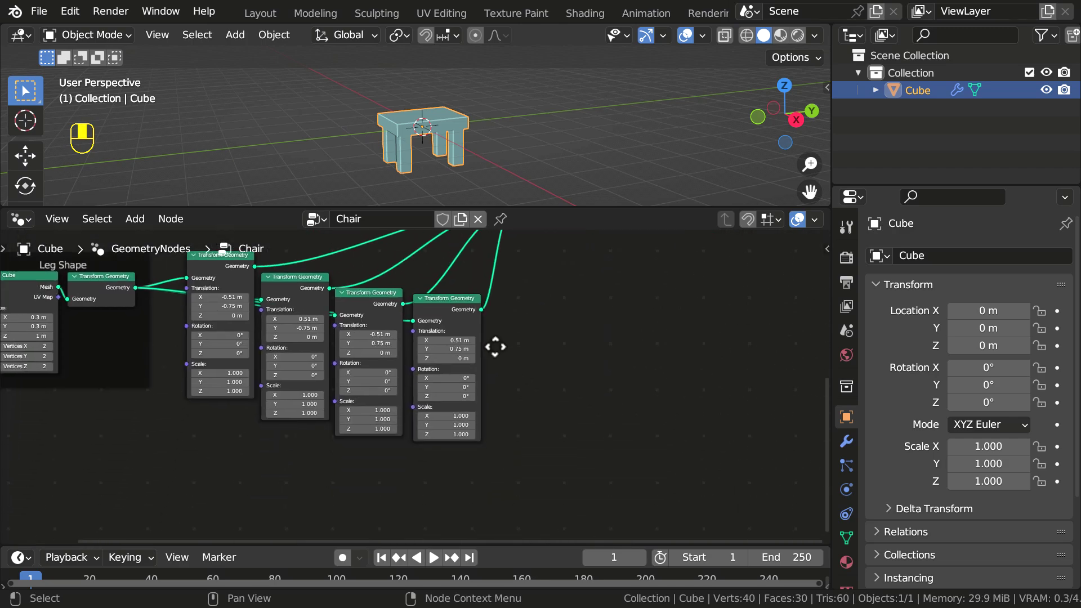
scroll(494, 346, up, 8)
middle_drag(313, 351, 520, 347)
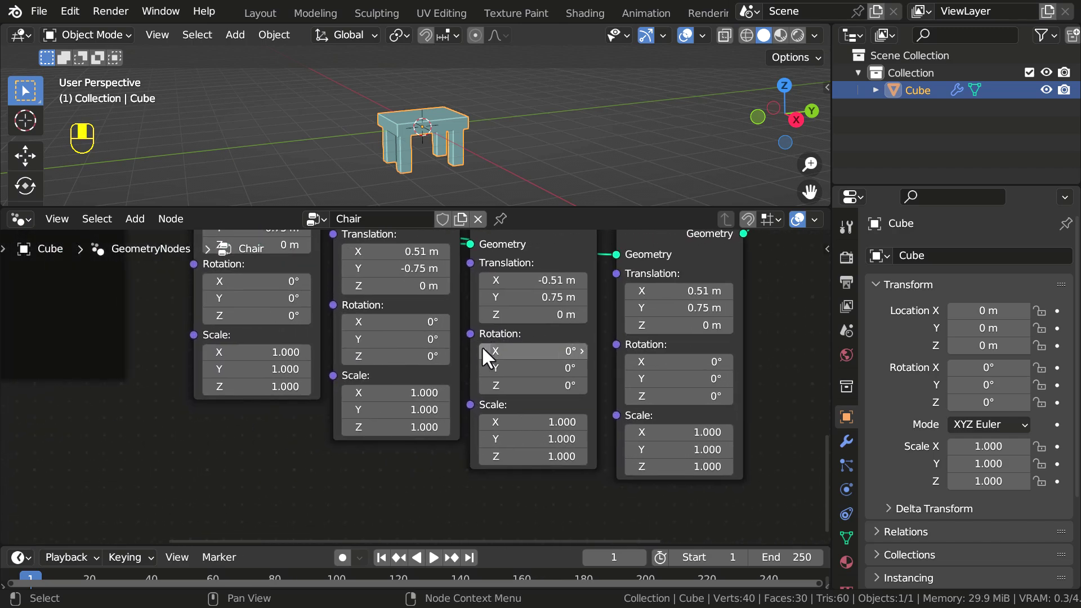
shift+drag(271, 386, 282, 386)
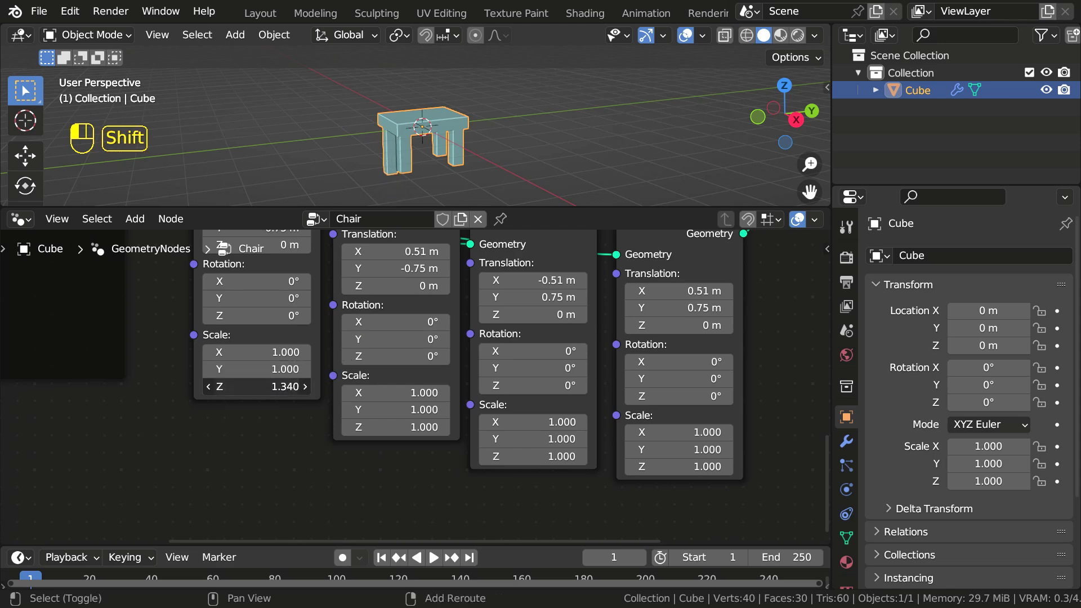
shift+drag(283, 386, 285, 385)
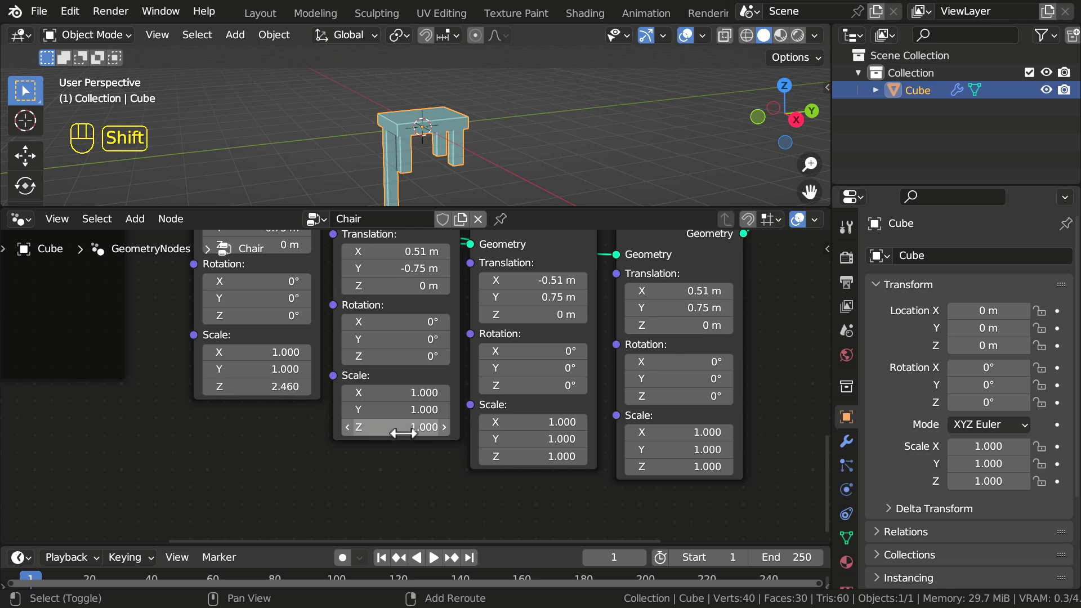
shift+drag(402, 429, 395, 429)
shift+drag(525, 455, 537, 455)
shift+drag(645, 466, 692, 466)
shift+middle_drag(431, 145, 487, 140)
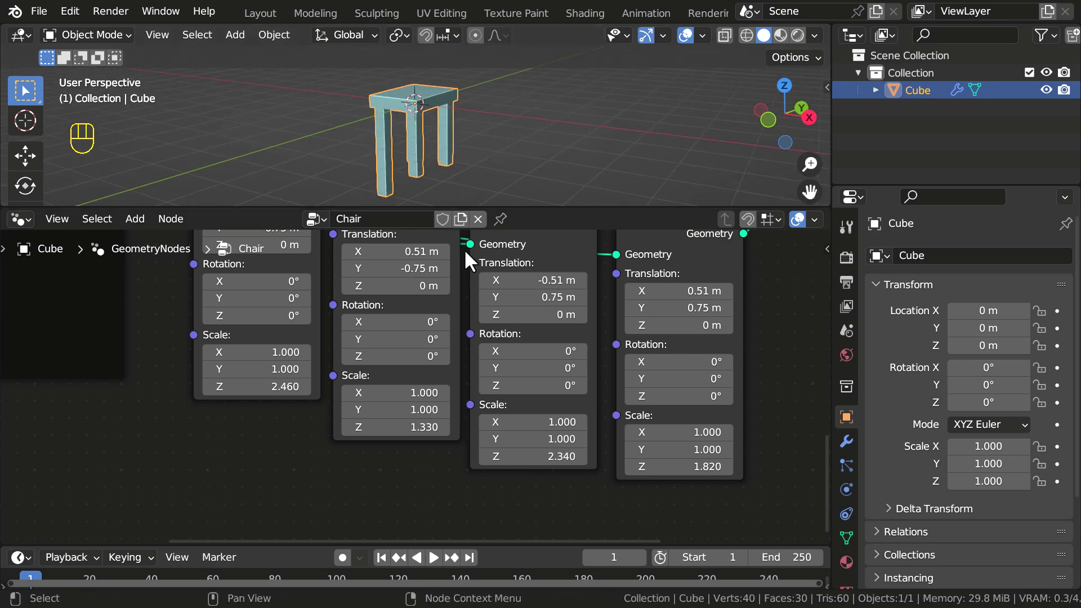
key(ctrl+z)
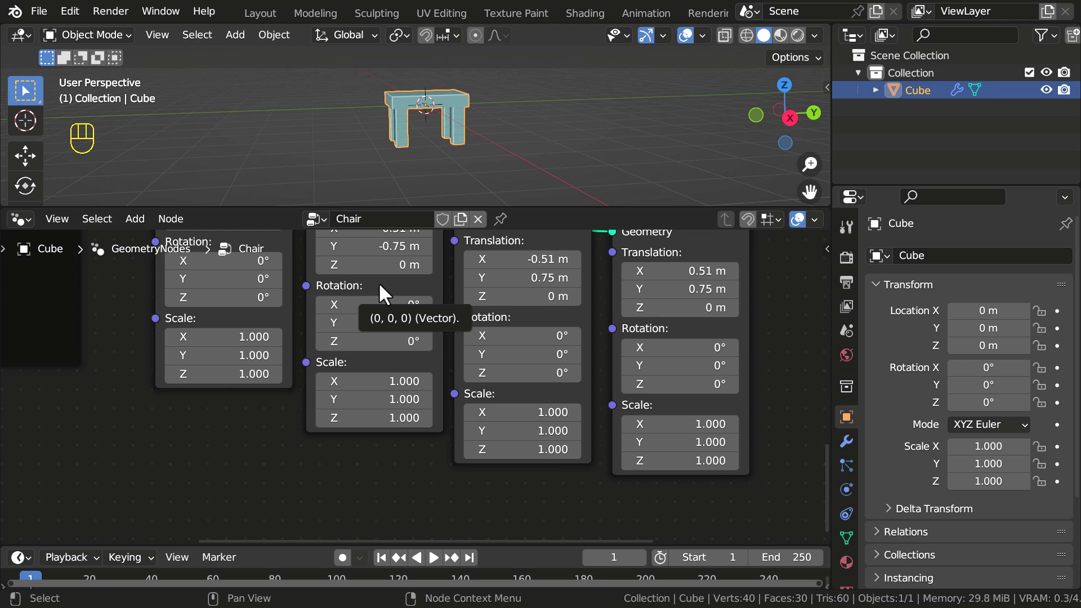
Add a Value node in the empty area below the Leg Shape frame.
middle_drag(351, 137, 385, 149)
middle_drag(331, 349, 420, 348)
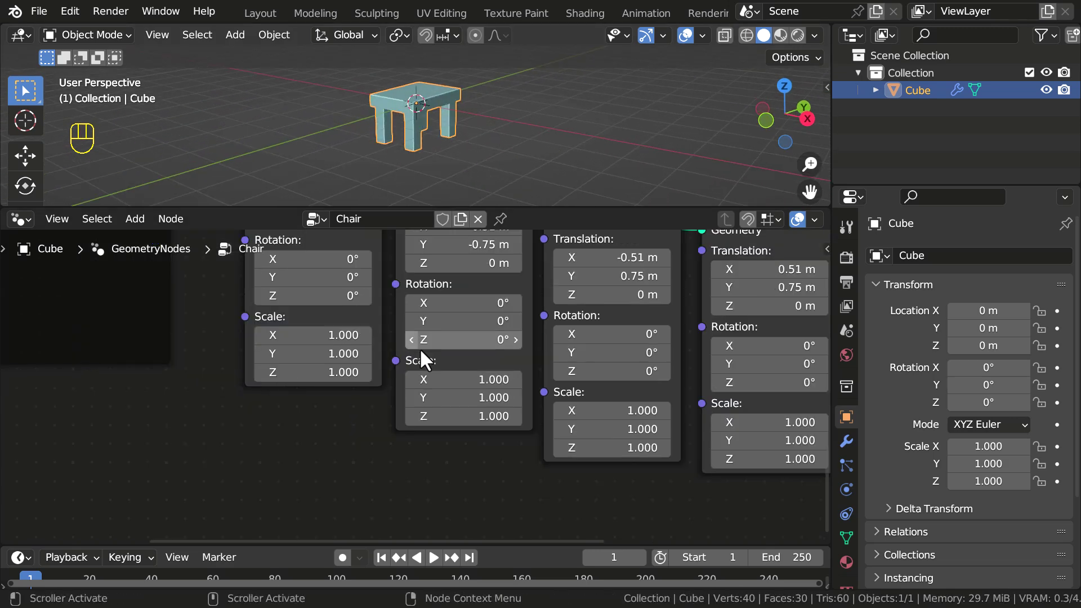
scroll(420, 349, down, 2)
middle_drag(489, 350, 422, 337)
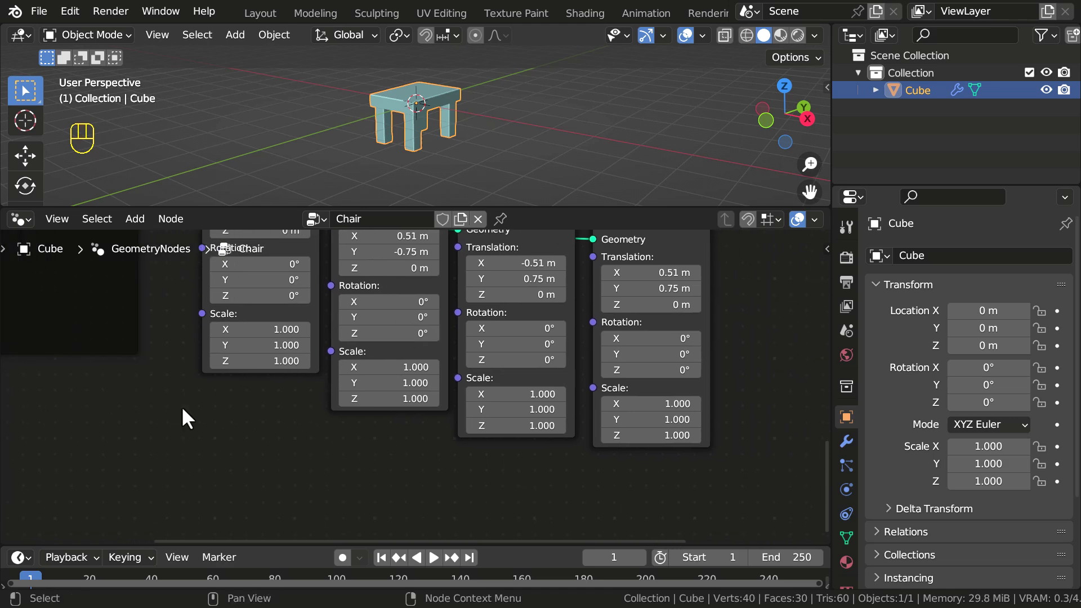
key(shift+a)
mouse_move(121, 302)
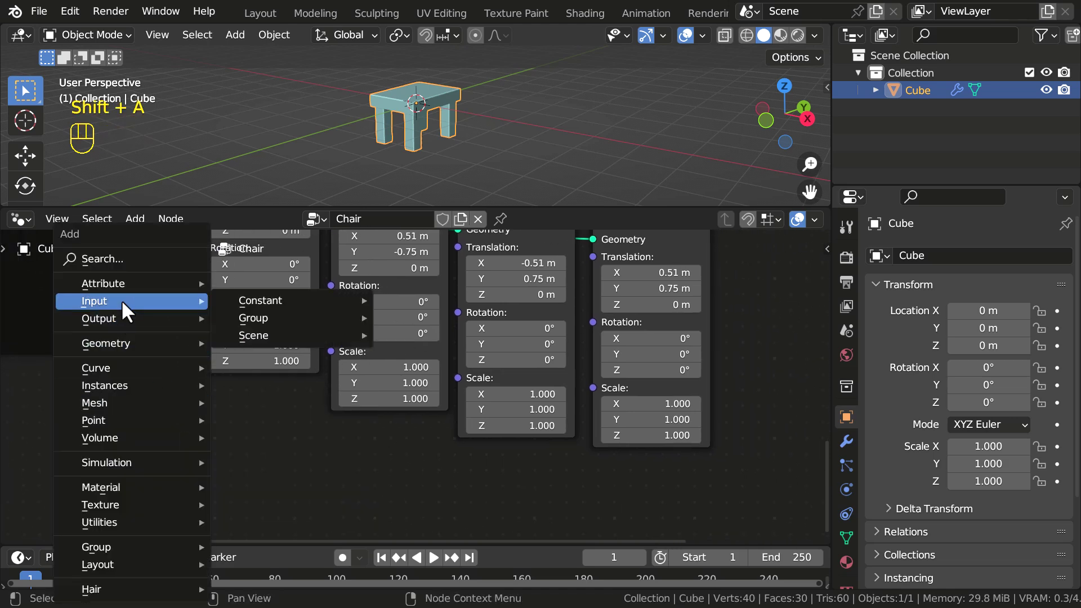
mouse_move(306, 301)
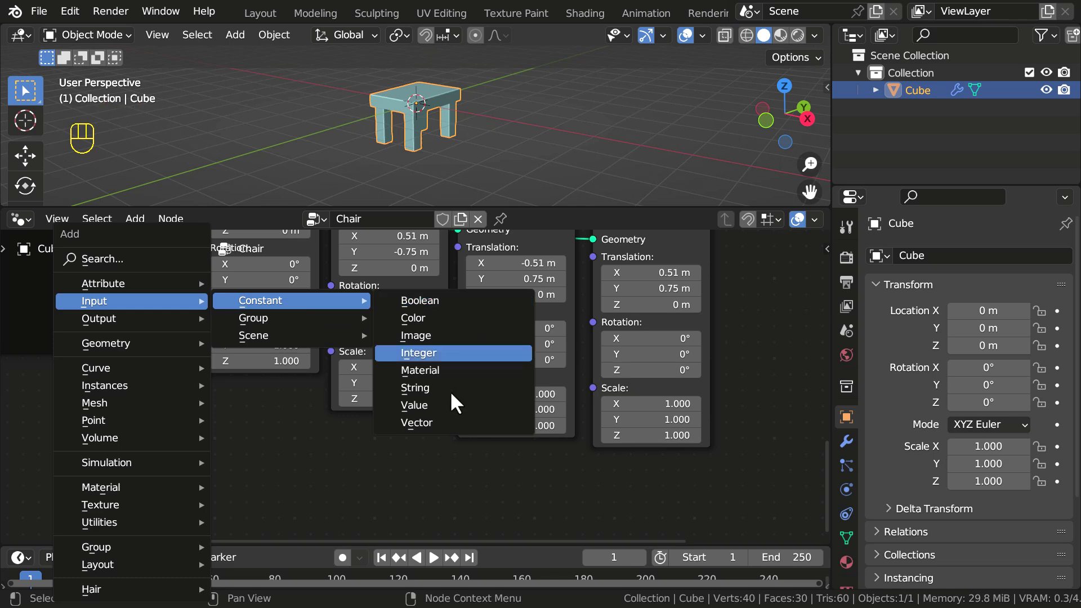
click(433, 403)
click(288, 369)
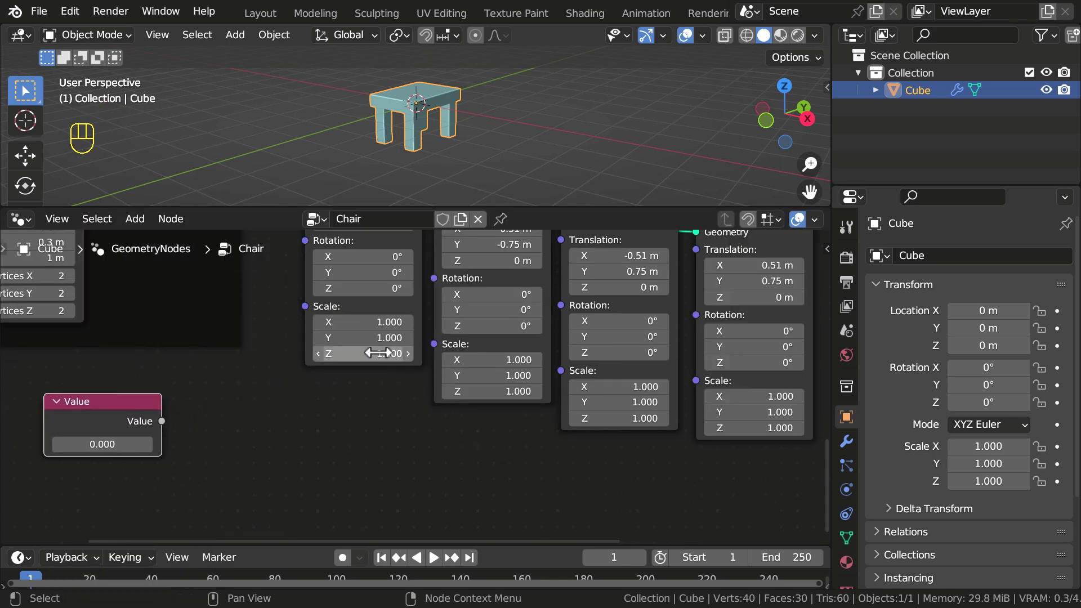
Try driving the first leg's Scale directly from the Value node at 3.800, and cut that link.
drag(164, 417, 304, 307)
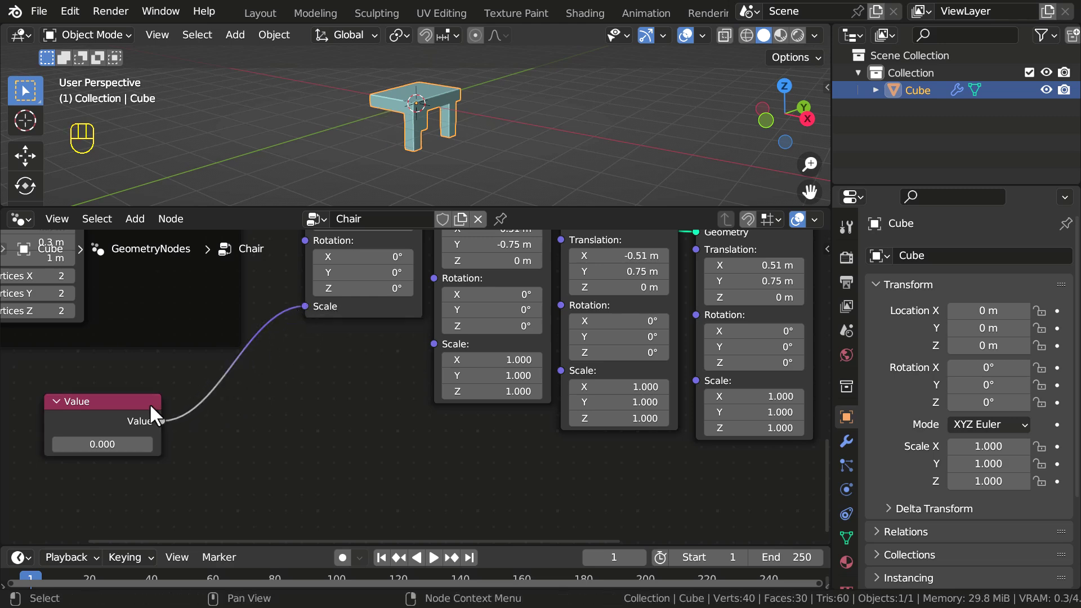
drag(94, 437, 137, 437)
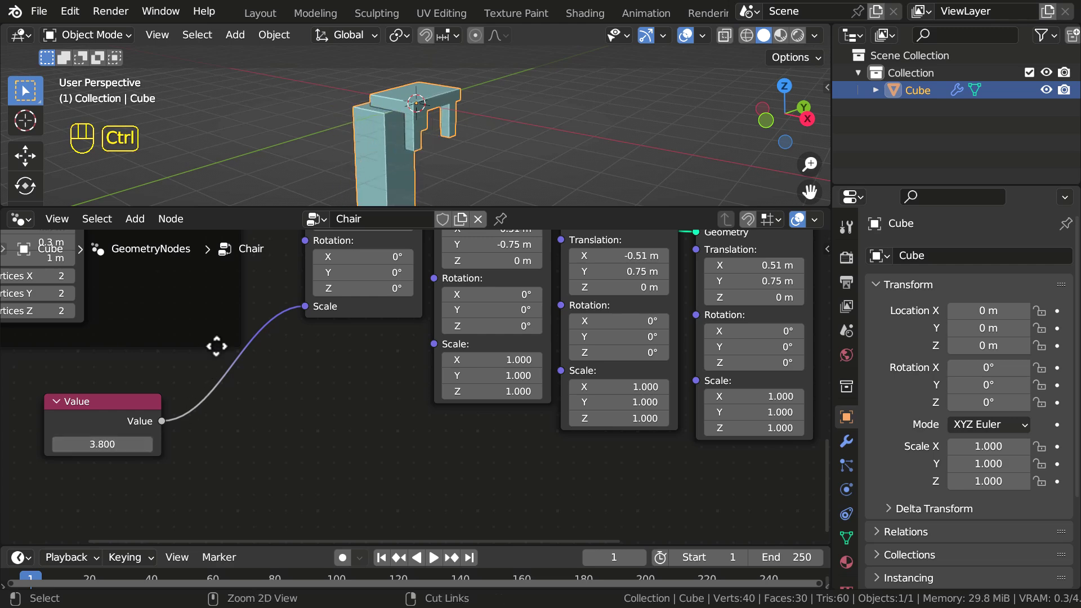
ctrl+right_drag(227, 385, 234, 380)
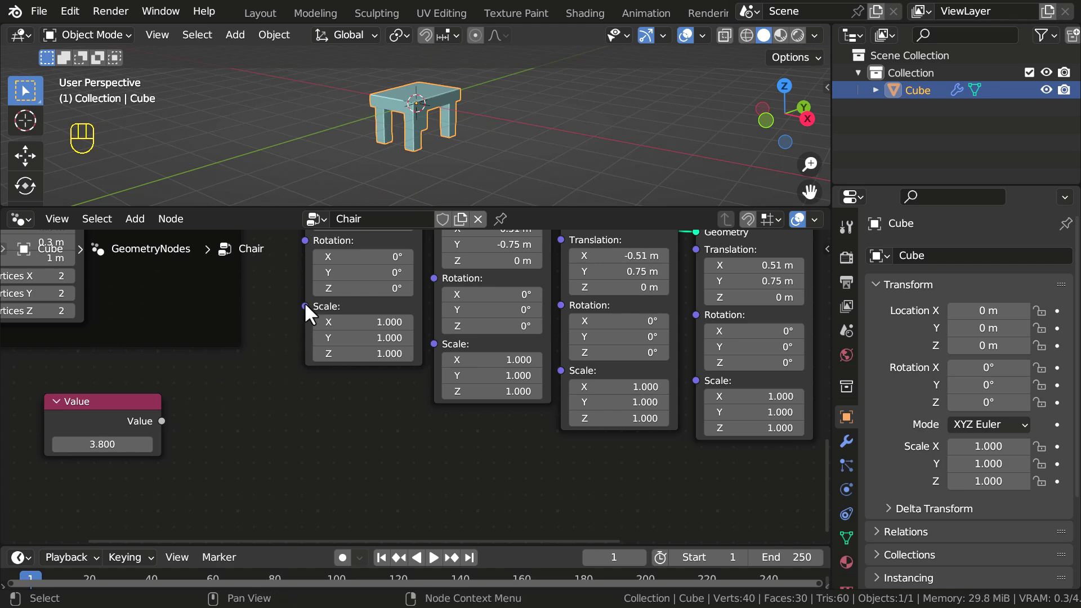
Add a Combine XYZ node linked to the first leg's Scale input, placed beside the Value node.
drag(305, 306, 291, 312)
drag(269, 364, 268, 366)
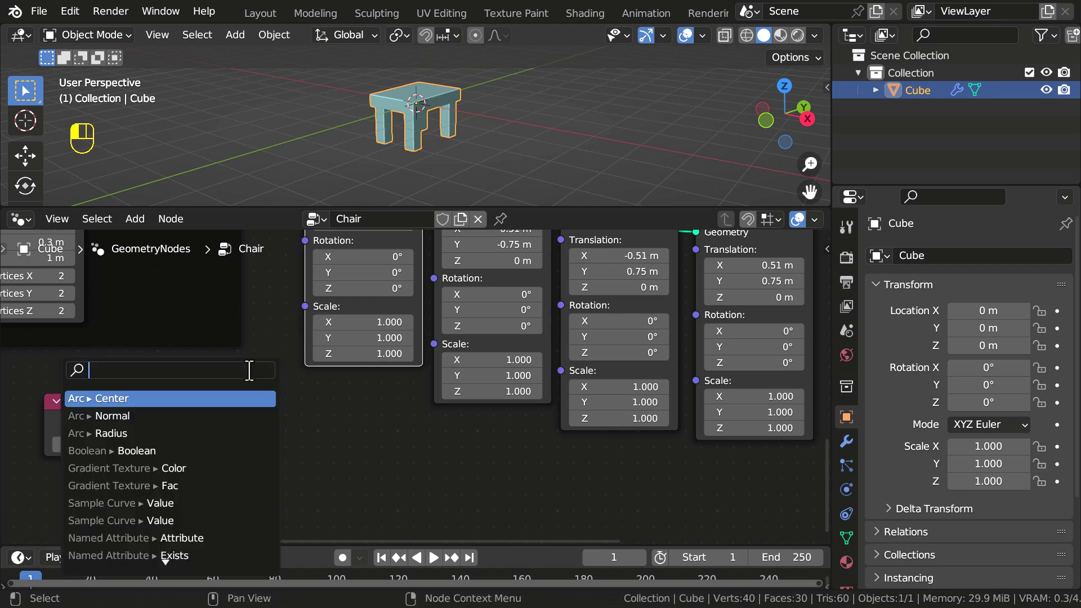
text(co)
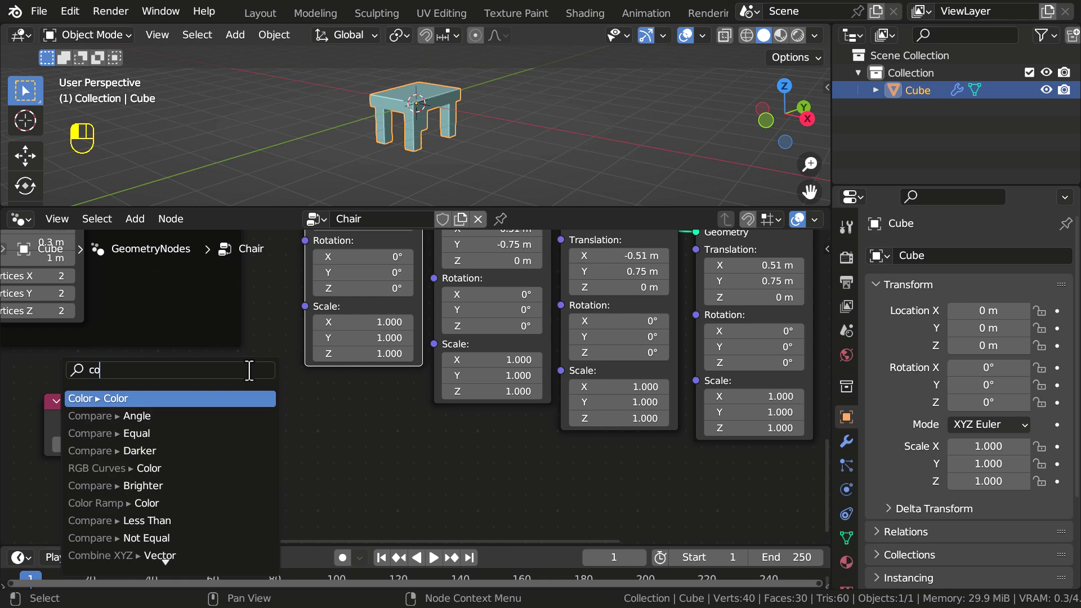
text(mbi)
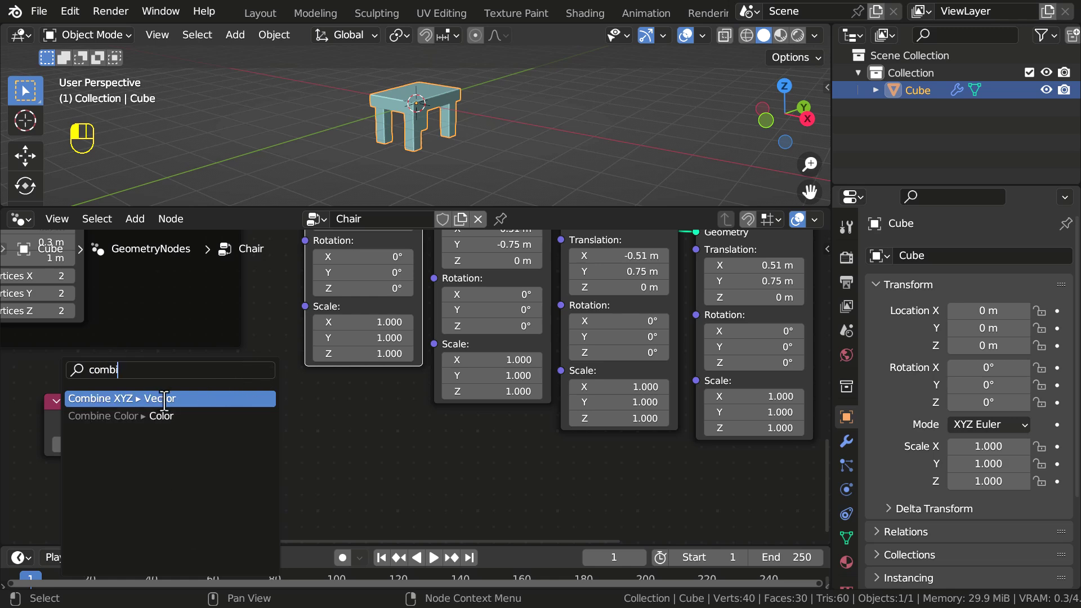
click(162, 400)
click(207, 409)
Connect the Combine XYZ vector to the Scale inputs of the other three legs and shift Combine XYZ and Value away from the legs.
drag(312, 387, 431, 346)
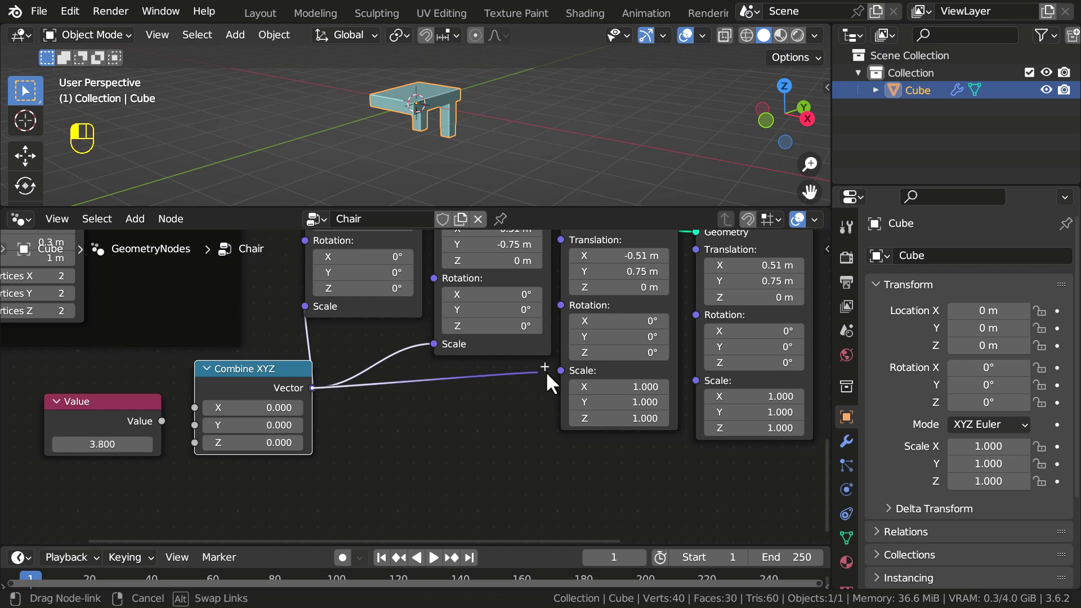
drag(545, 371, 555, 375)
drag(313, 388, 698, 384)
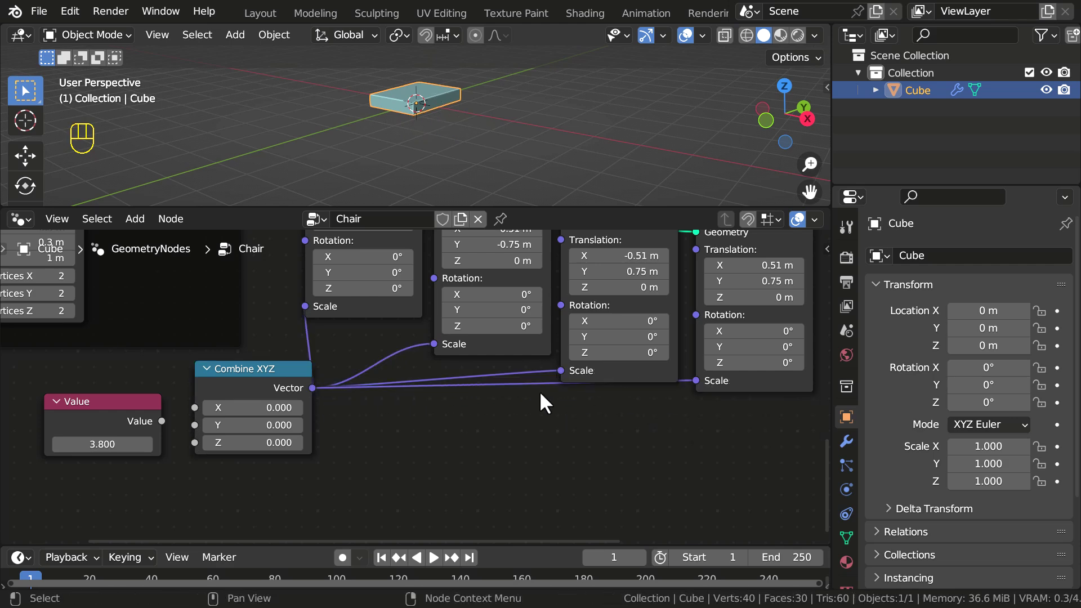
drag(275, 372, 233, 369)
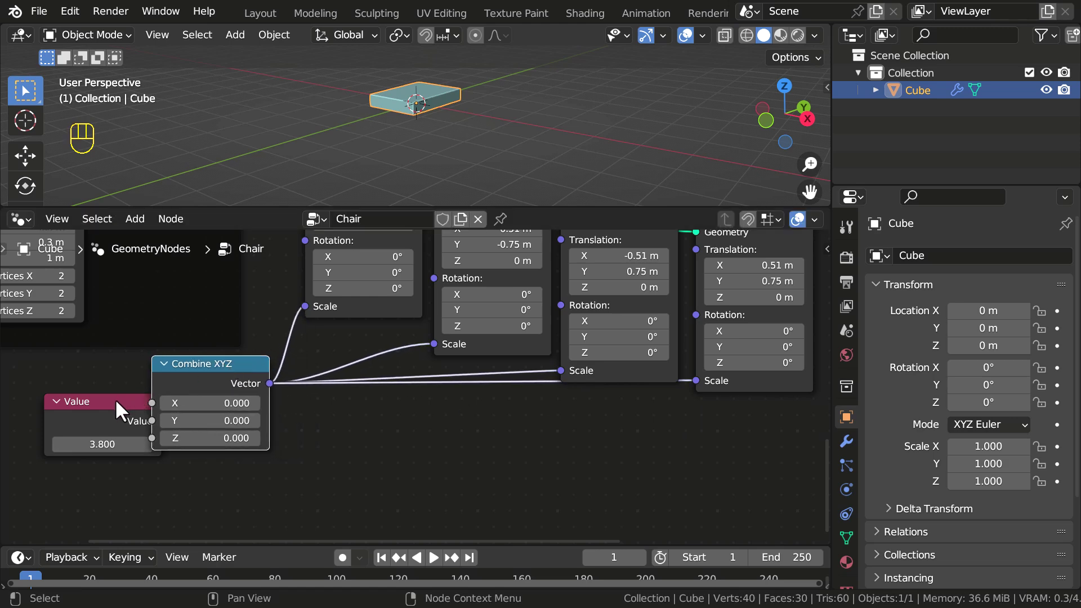
drag(100, 402, 47, 413)
Set the X and Y values of the Combine XYZ node to 1.000.
middle_drag(224, 407, 281, 417)
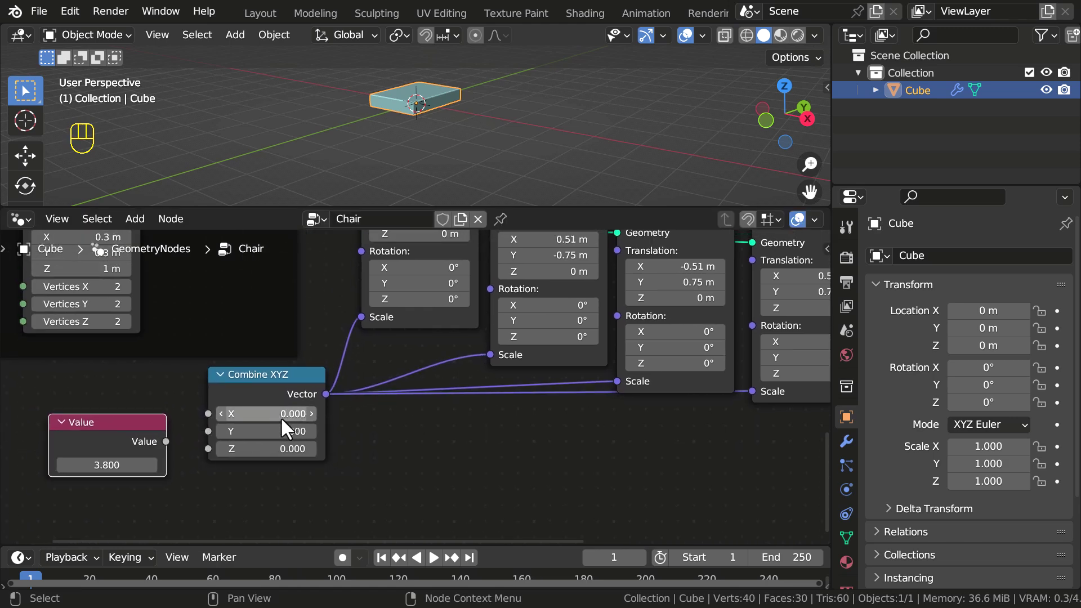
drag(257, 417, 290, 417)
click(257, 413)
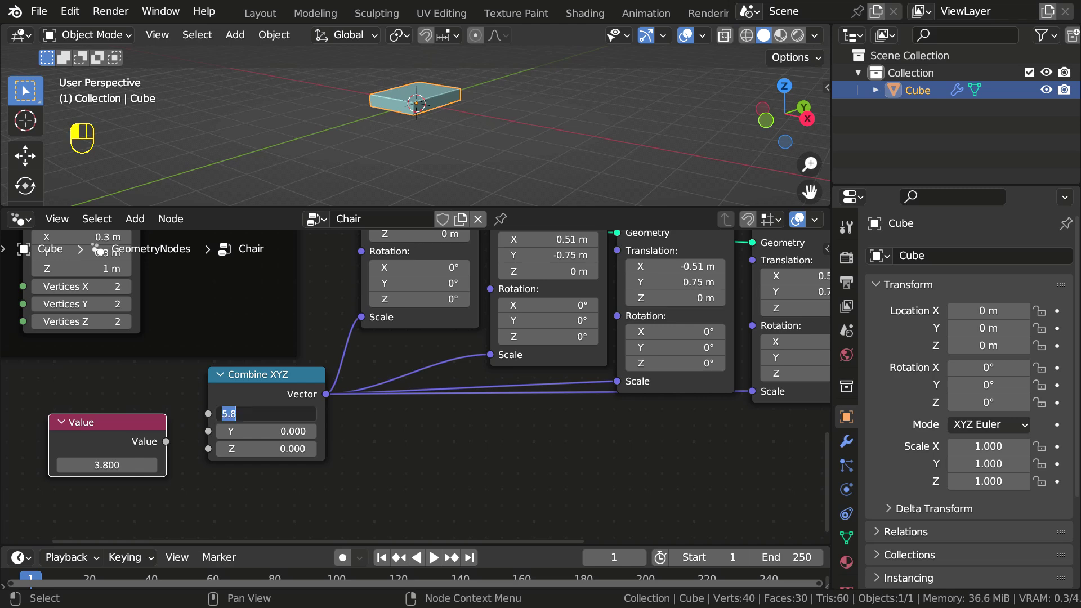
key(Return)
click(257, 431)
text(1)
key(Return)
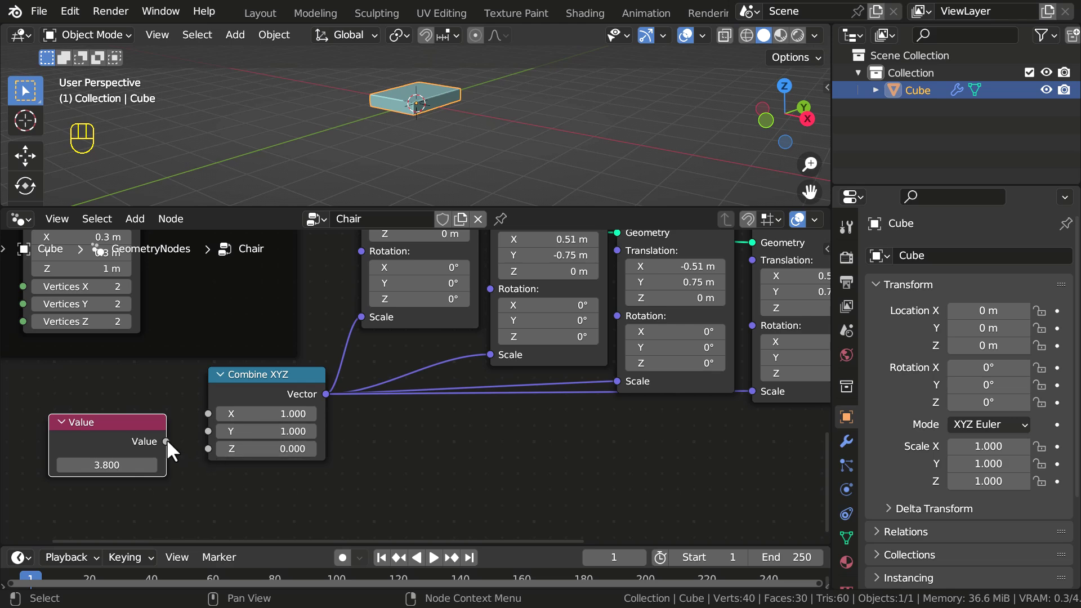
Connect the Value node to the Z input of Combine XYZ and set its value to 1.080.
drag(166, 442, 208, 447)
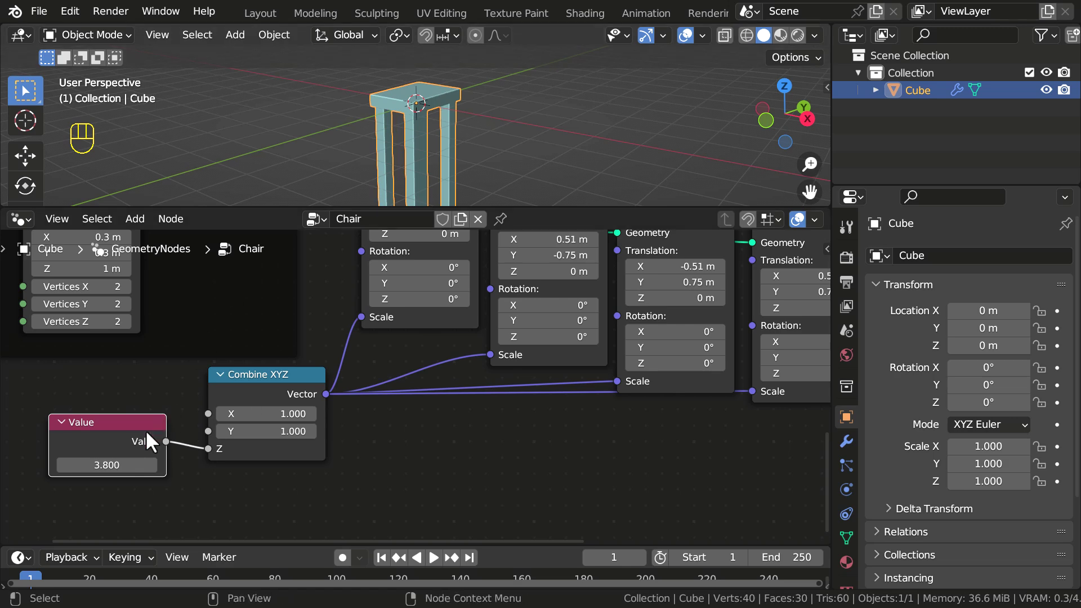
shift+drag(115, 466, 61, 466)
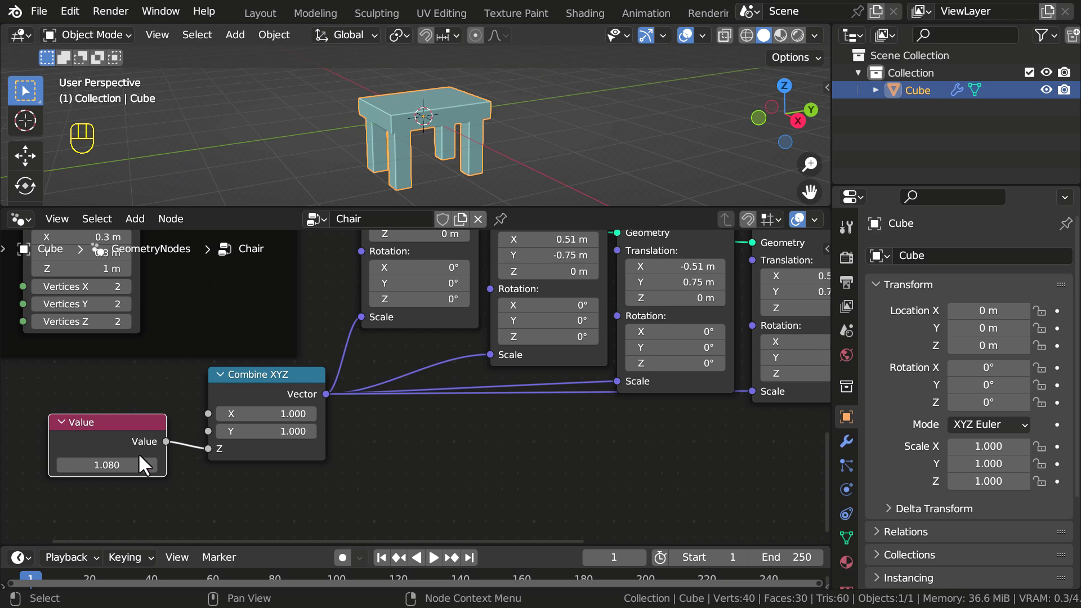
mouse_move(116, 465)
shift+mouse_down()
mouse_move(97, 465)
mouse_move(140, 465)
mouse_move(128, 466)
shift+mouse_up()
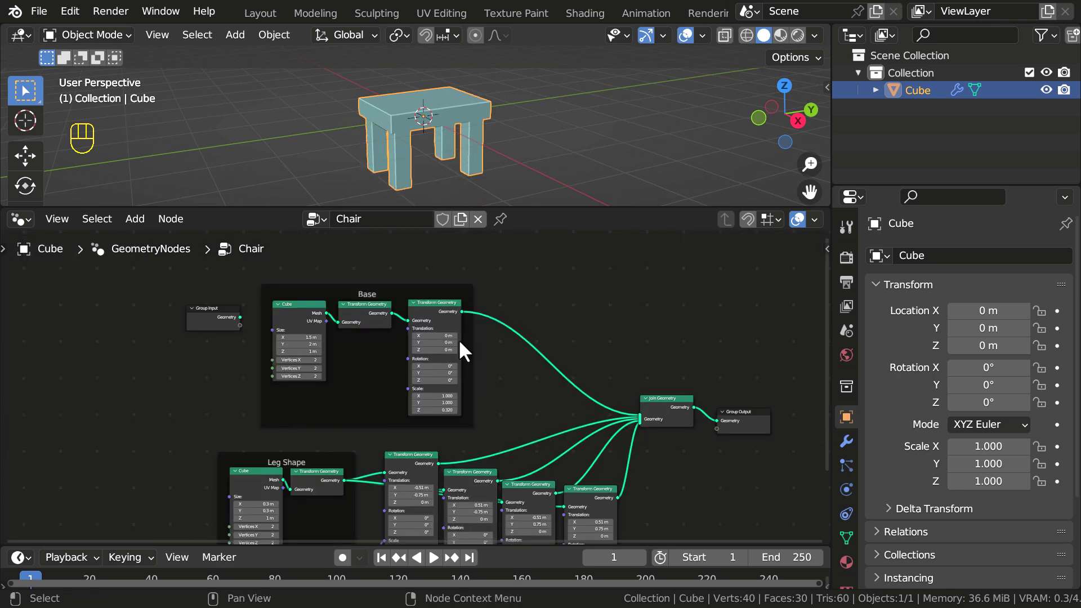
Move the Join Geometry and Group Output nodes together farther away from the leg transforms.
middle_drag(444, 333, 406, 319)
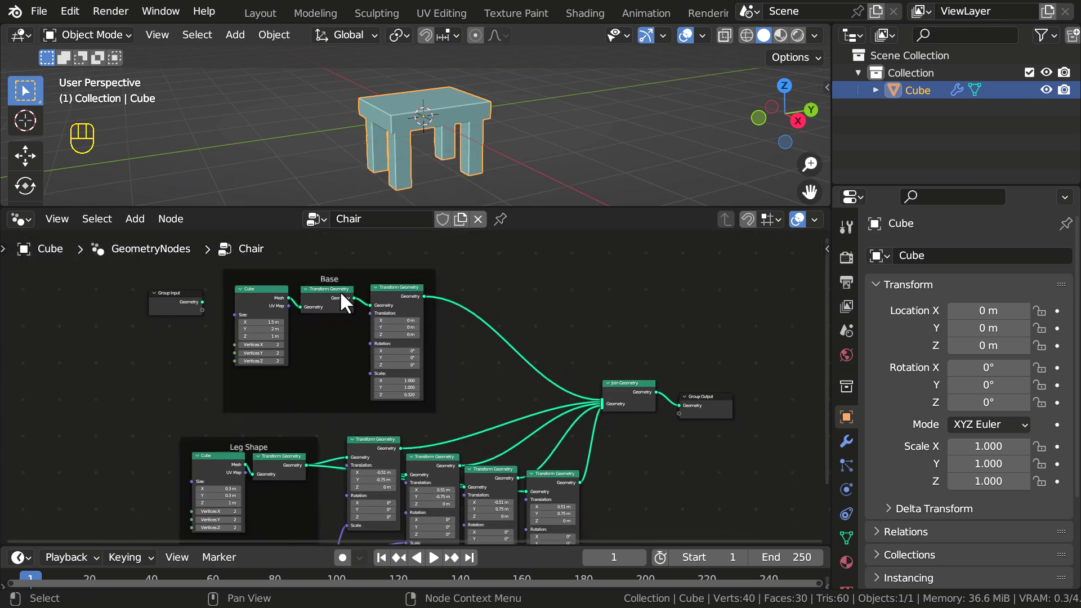
middle_drag(353, 400, 325, 313)
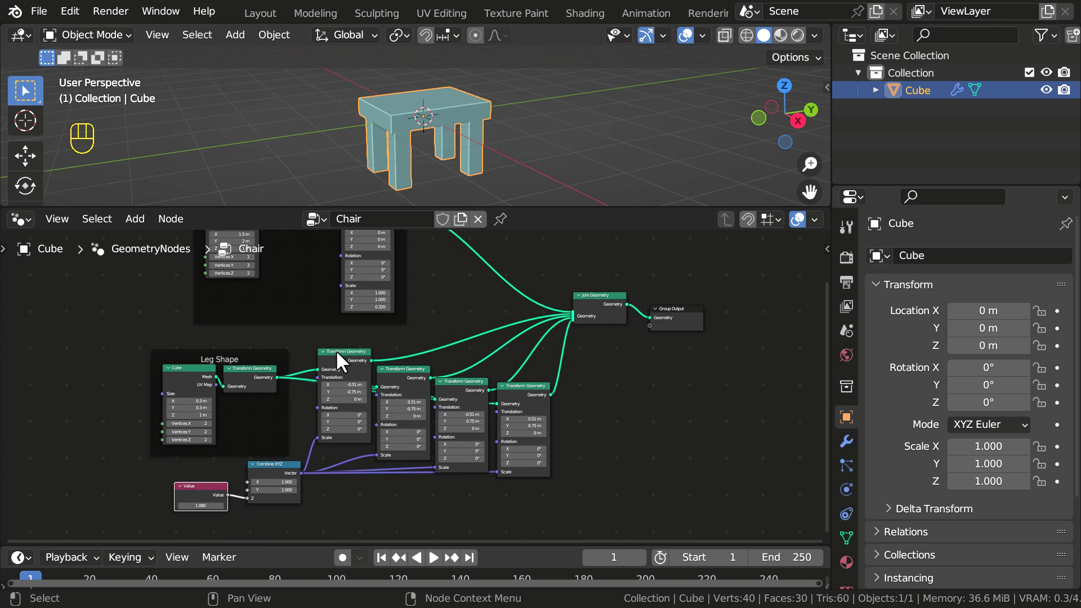
middle_drag(526, 399, 309, 449)
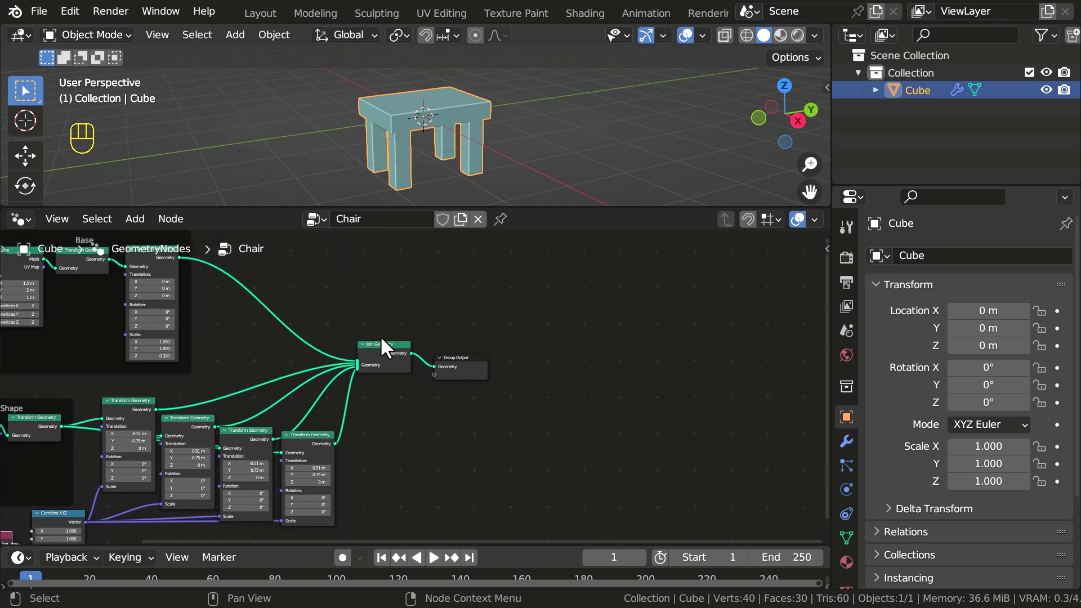
drag(367, 317, 482, 374)
drag(374, 354, 462, 347)
scroll(392, 389, up, 5)
middle_drag(386, 391, 438, 374)
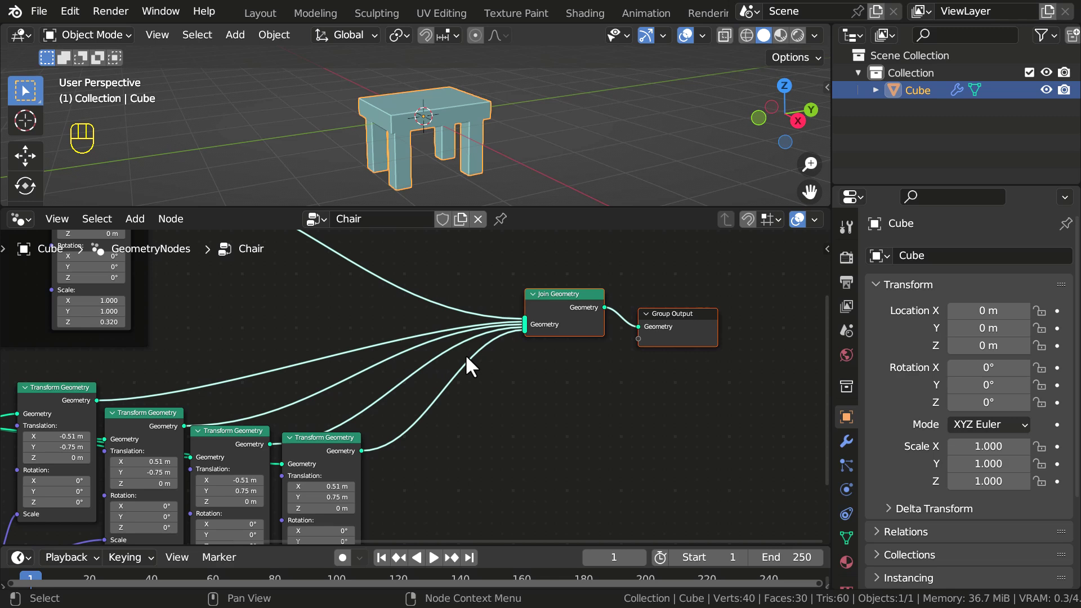
Duplicate the Base frame's Cube node, take the copy out of the frame and place it above Base.
middle_drag(210, 323, 471, 485)
middle_drag(382, 357, 390, 370)
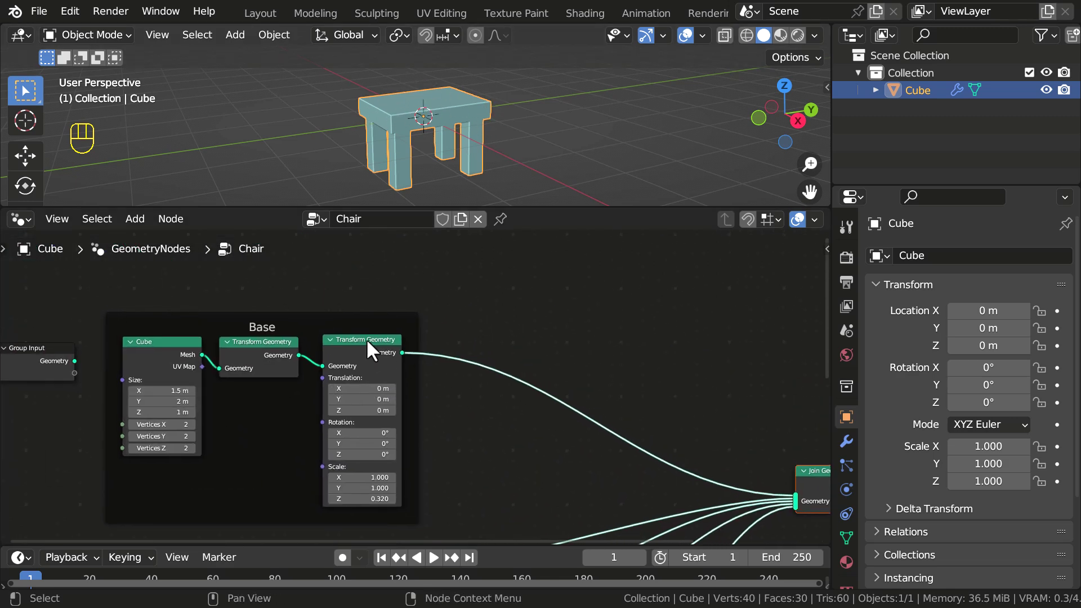
mouse_move(210, 383)
middle_down()
mouse_move(179, 427)
mouse_move(177, 370)
mouse_move(196, 369)
middle_up()
scroll(191, 383, up, 2)
key(shift+d)
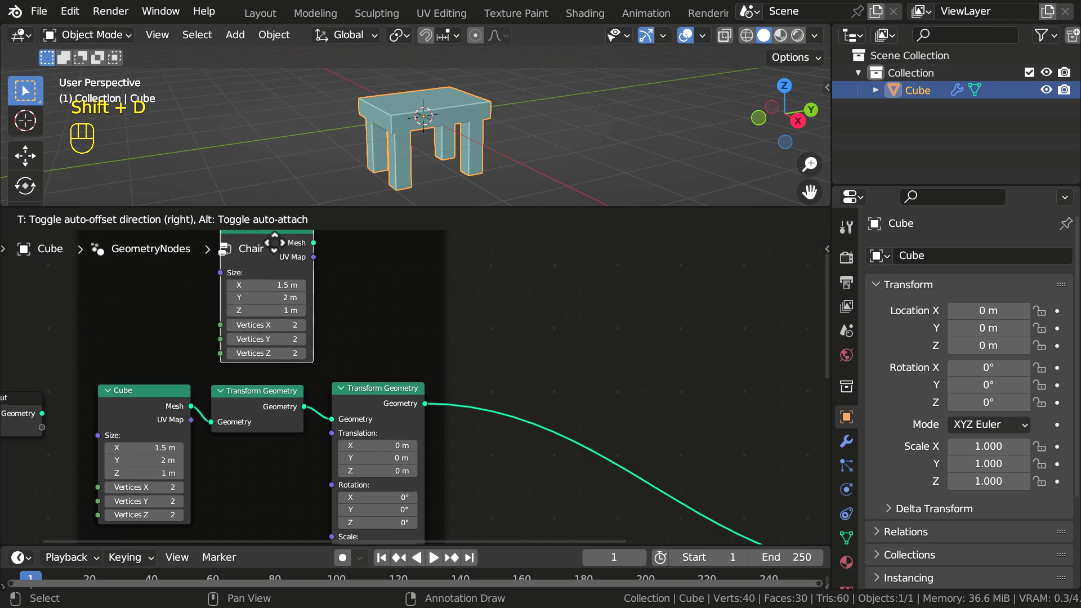
click(256, 289)
middle_drag(276, 328, 277, 374)
drag(268, 317, 286, 287)
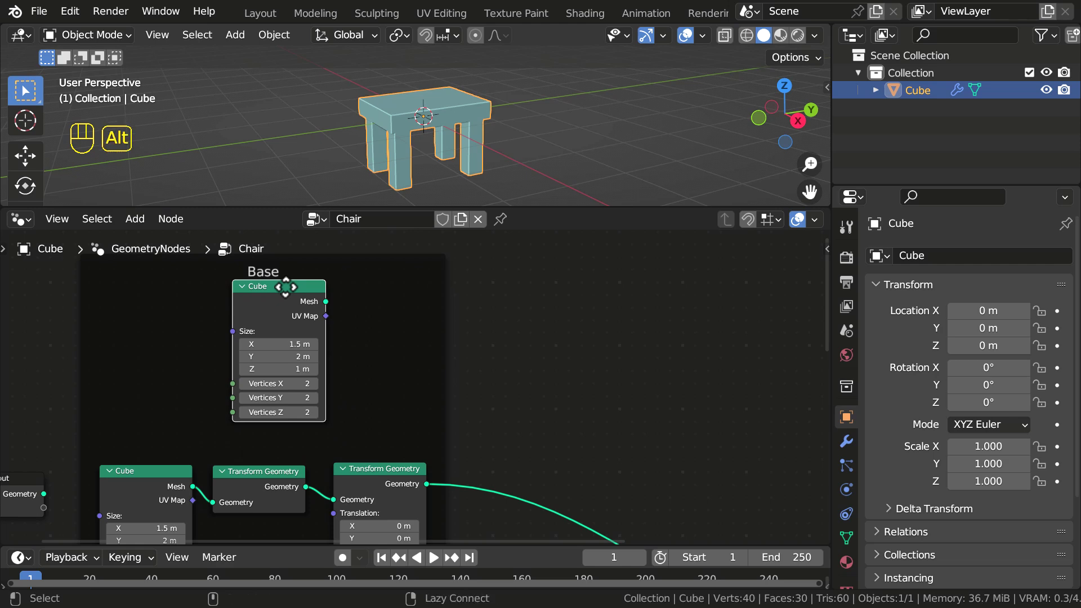
key(alt+p)
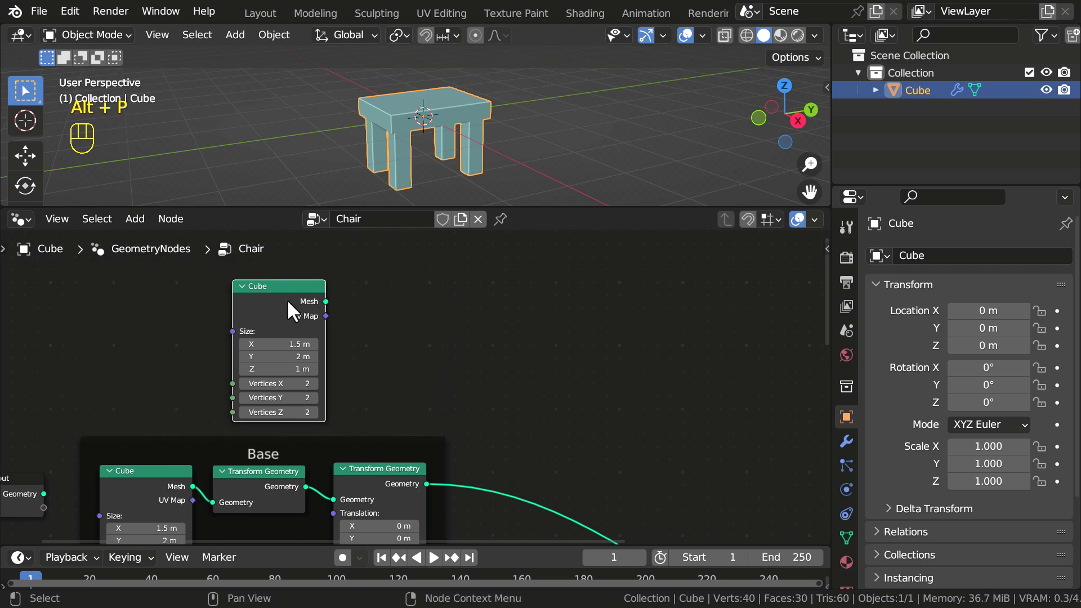
drag(282, 293, 175, 270)
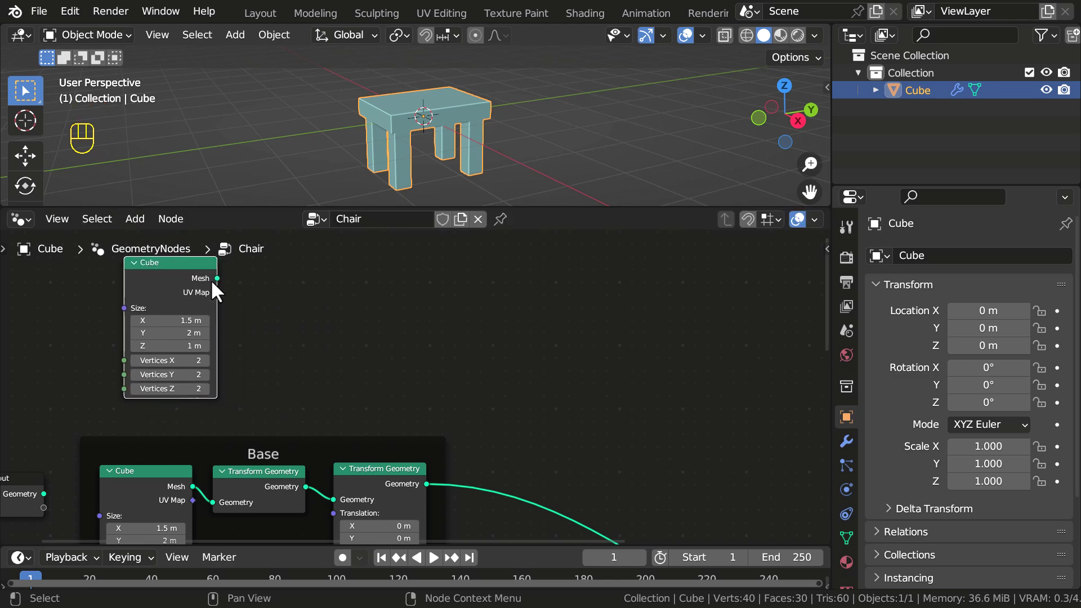
scroll(203, 290, down, 1)
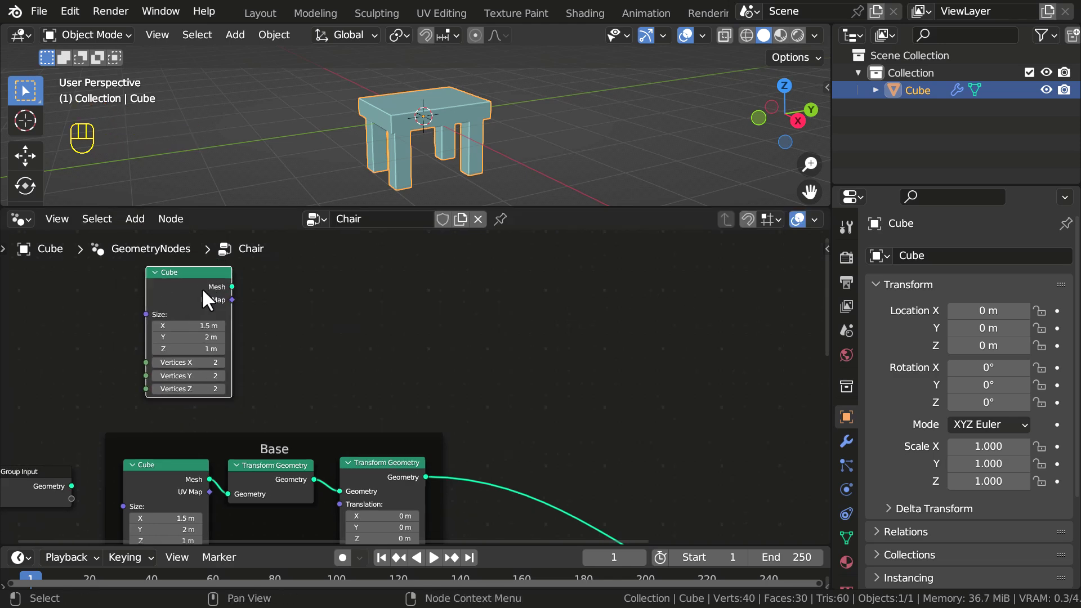
middle_drag(281, 318, 238, 299)
Connect the duplicated Cube's Mesh to Join Geometry and set its X and Y size to 1 m.
drag(190, 268, 669, 445)
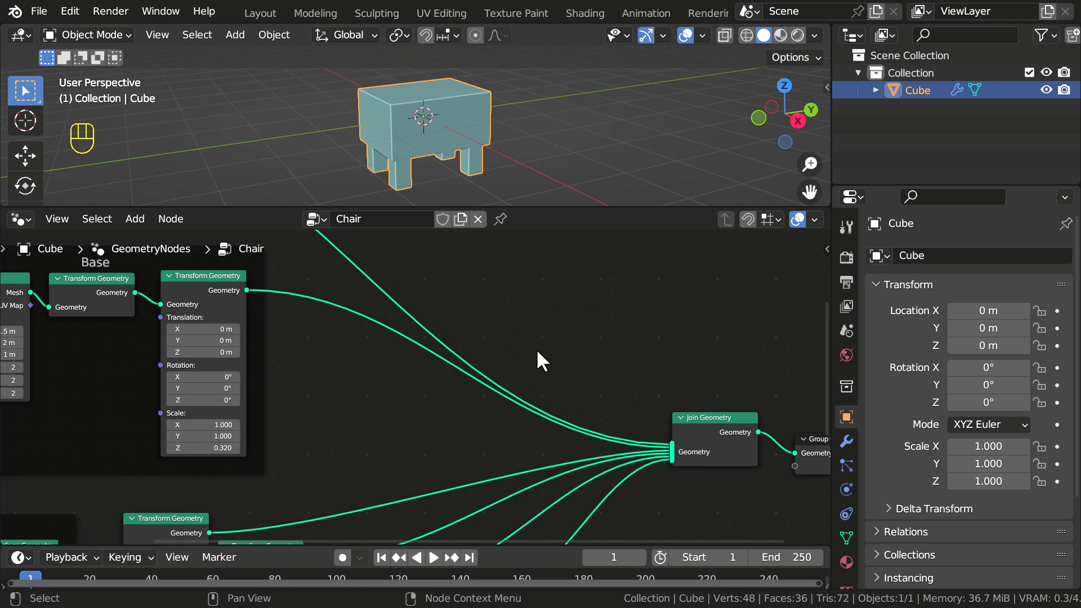
middle_drag(272, 295, 425, 443)
middle_drag(269, 343, 329, 367)
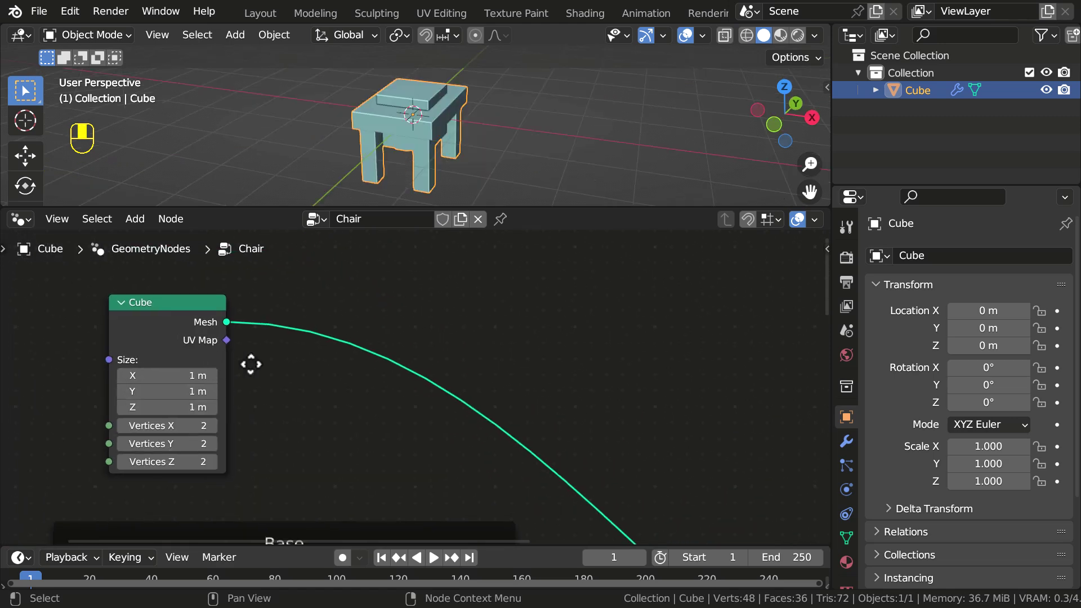
scroll(329, 368, up, 2)
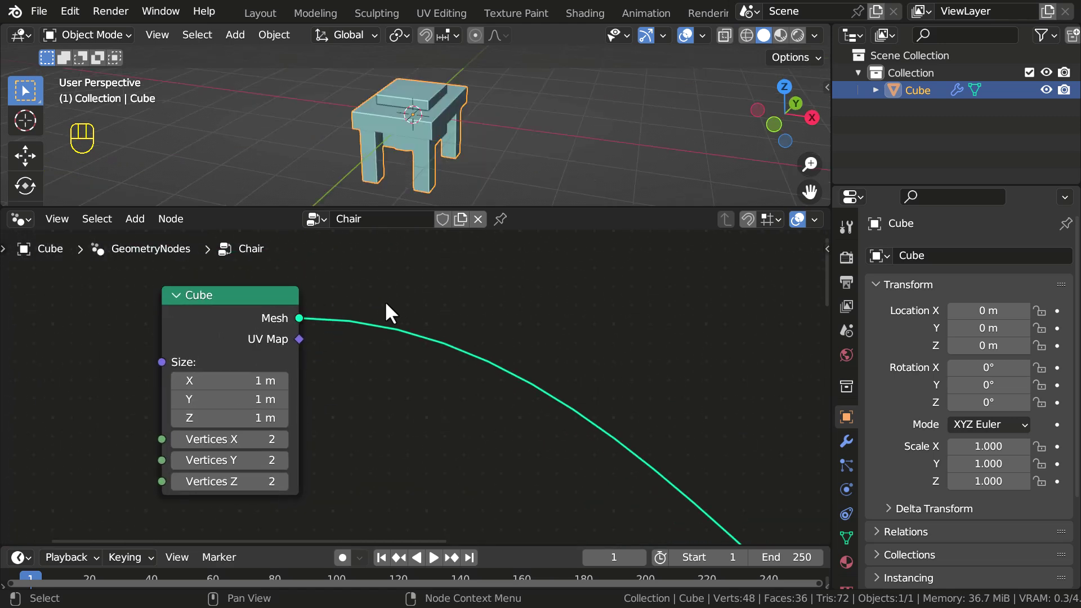
key(shift+a)
click(335, 247)
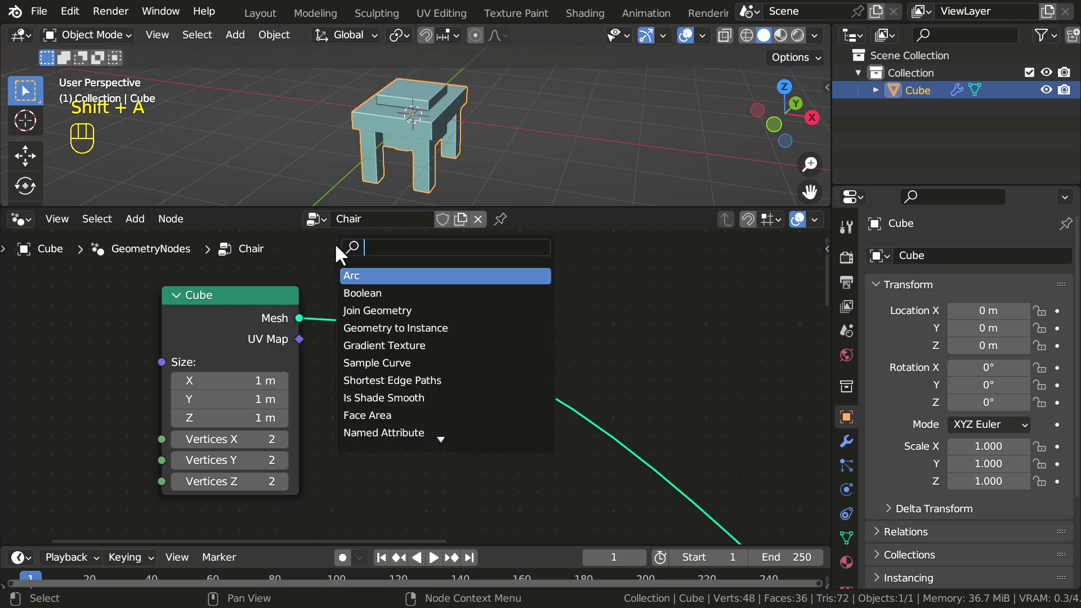
text(tra)
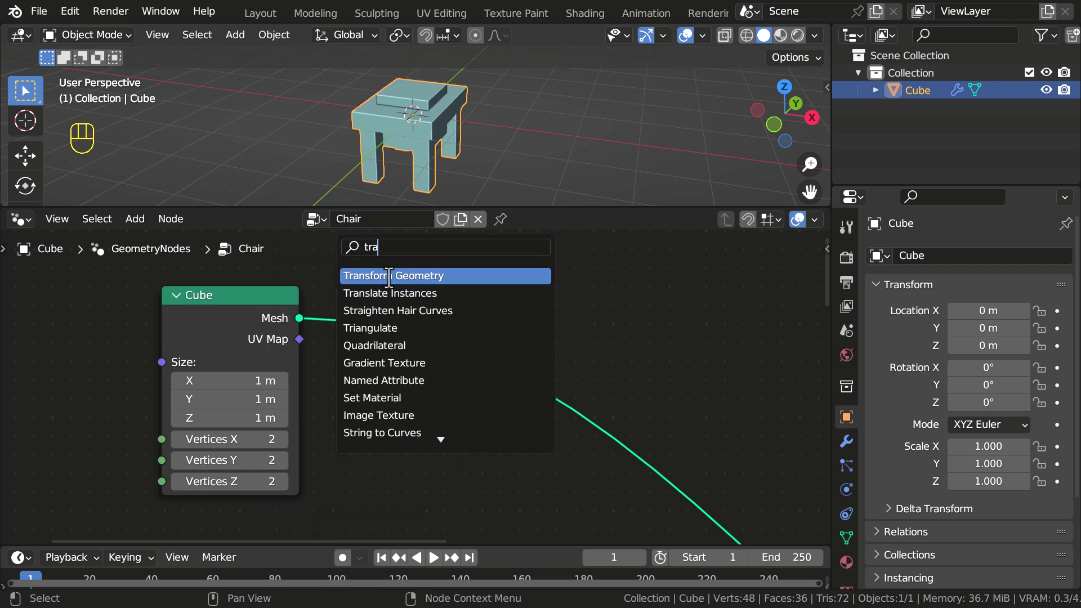
click(388, 276)
right_click(387, 295)
Insert a Transform Geometry node after the upper Cube and set its translation to X -0.78 m and Z 0.5 m.
key(shift+a)
click(339, 260)
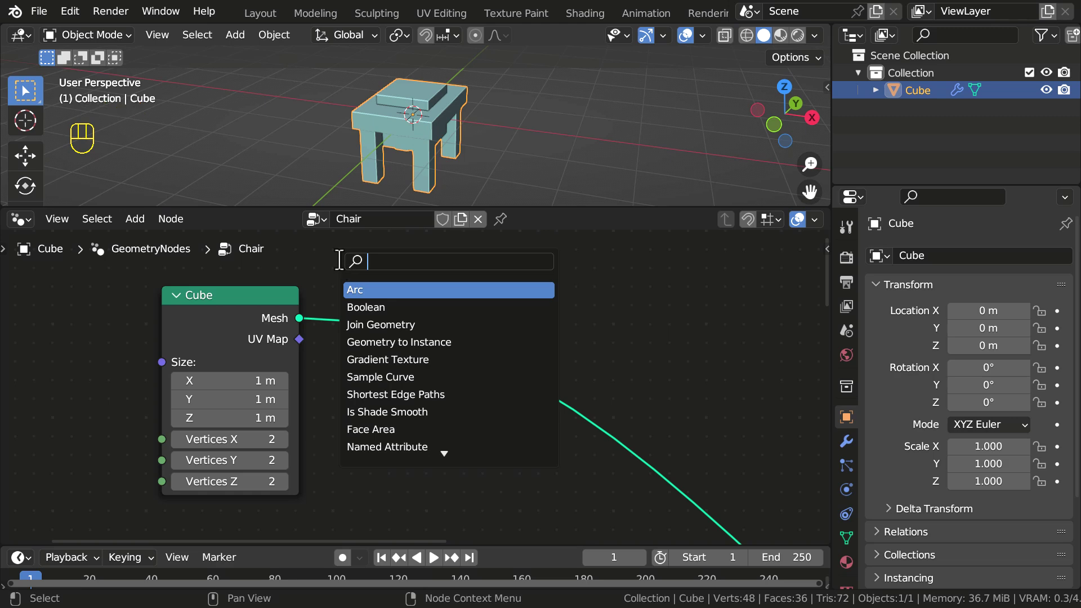
text(tra)
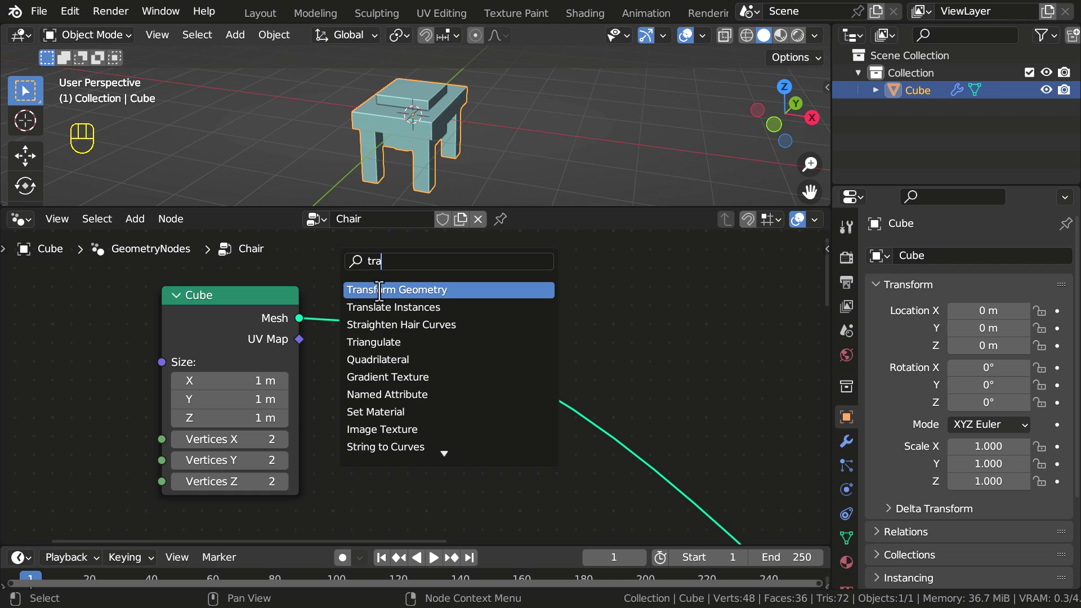
click(379, 291)
click(420, 306)
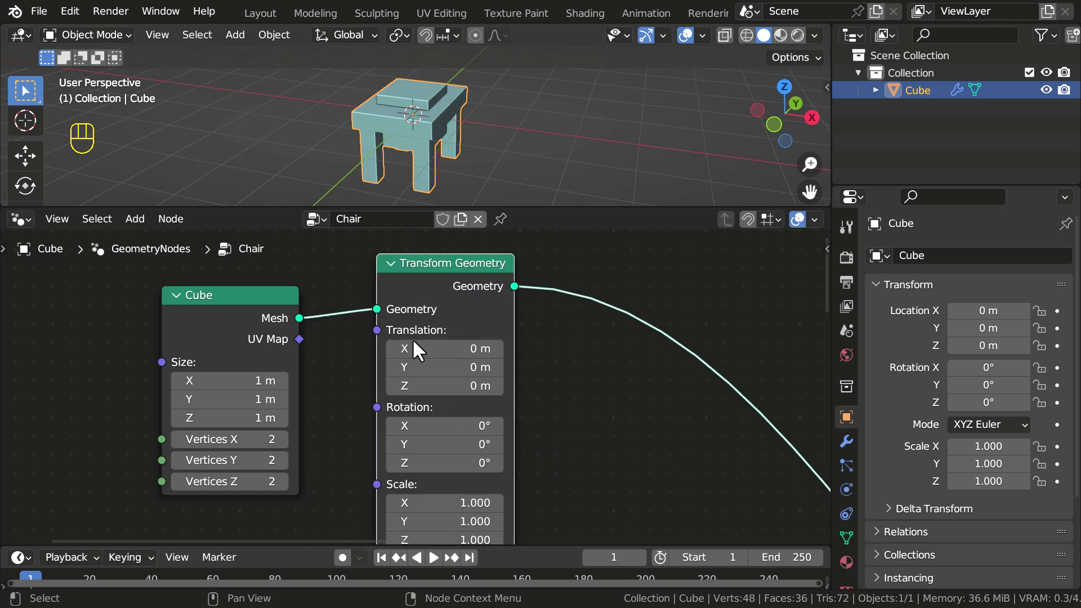
mouse_move(429, 368)
shift+mouse_down()
mouse_move(360, 368)
mouse_move(424, 368)
shift+mouse_up()
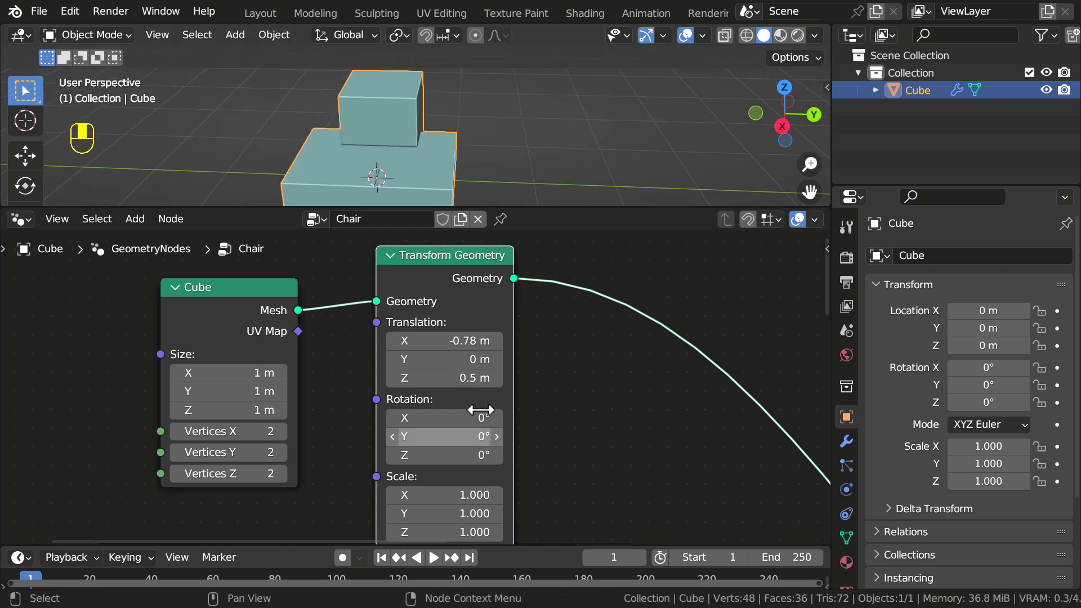
Set the upper cube's Transform Geometry scale to X 0.510, Y 1.970 and Z 0.740.
middle_drag(486, 431, 469, 262)
middle_drag(454, 319, 457, 375)
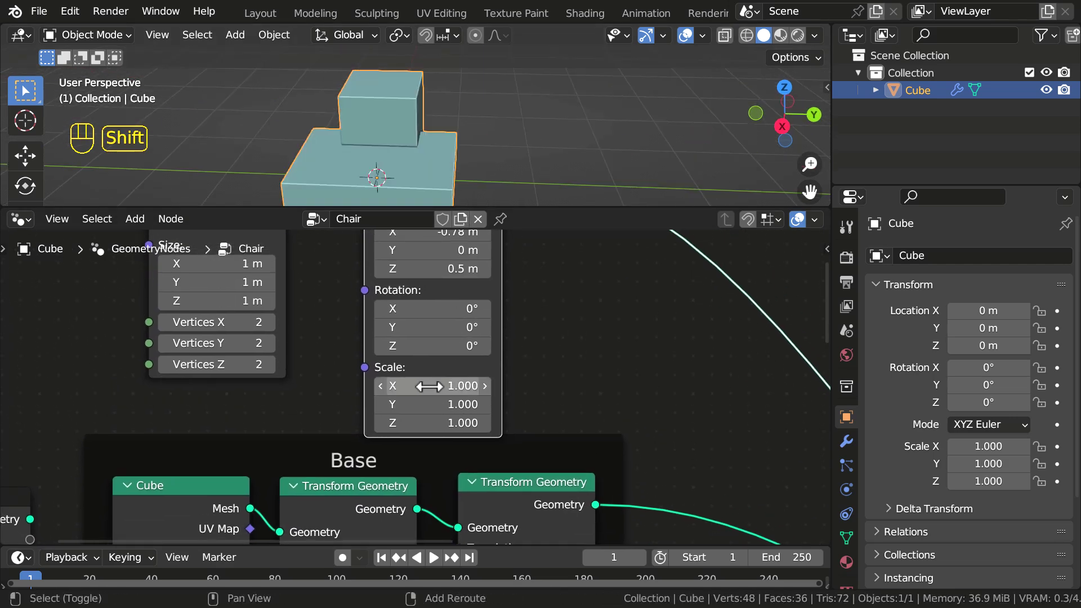
mouse_move(430, 385)
shift+mouse_down()
mouse_move(444, 385)
mouse_move(408, 385)
shift+mouse_up()
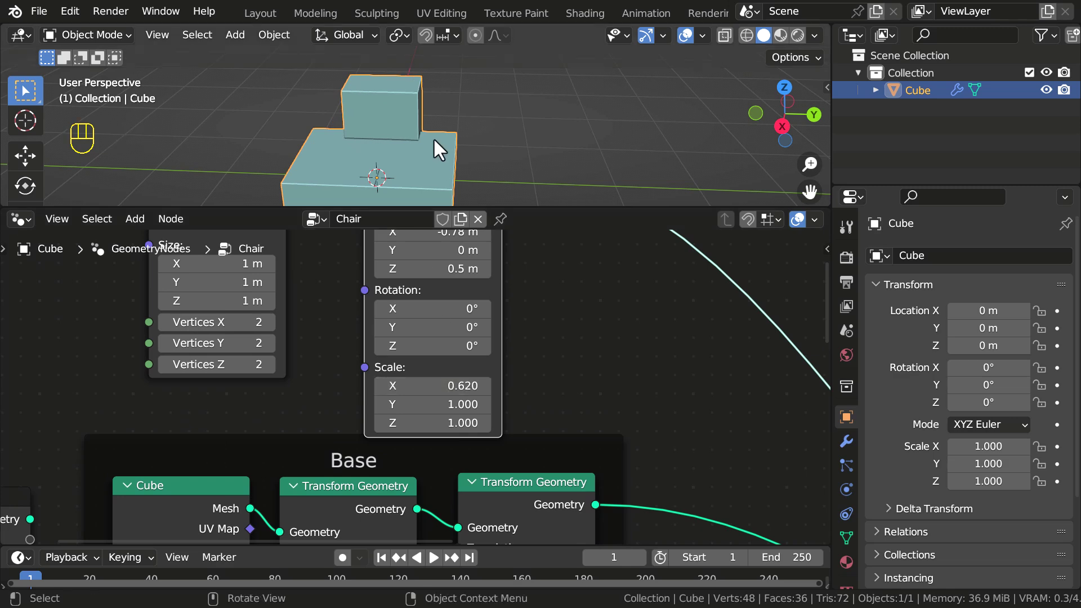
middle_drag(434, 138, 301, 117)
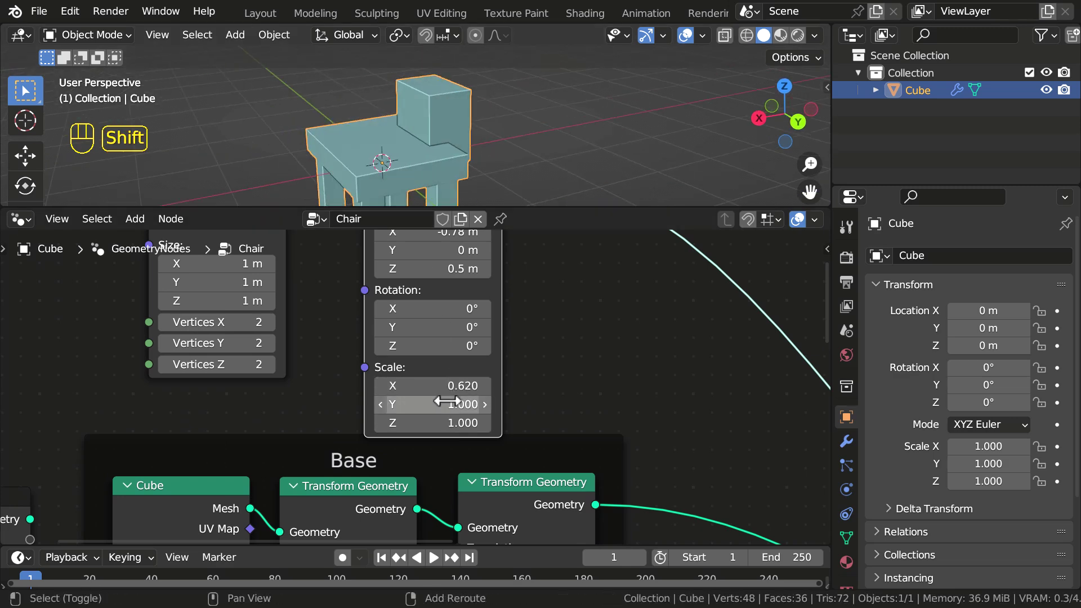
shift+drag(445, 386, 445, 385)
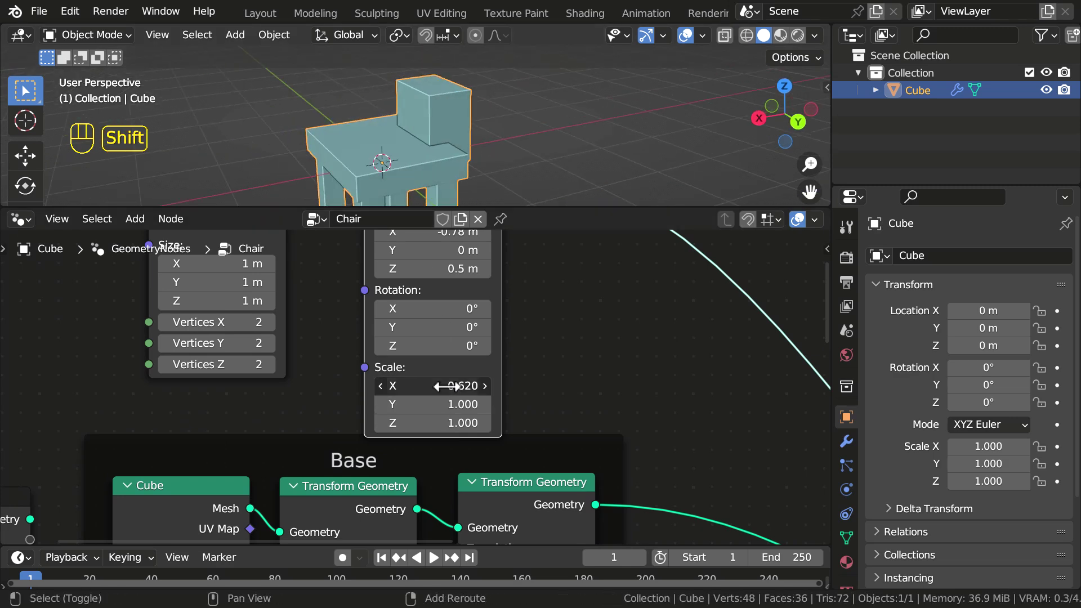
shift+drag(445, 386, 438, 386)
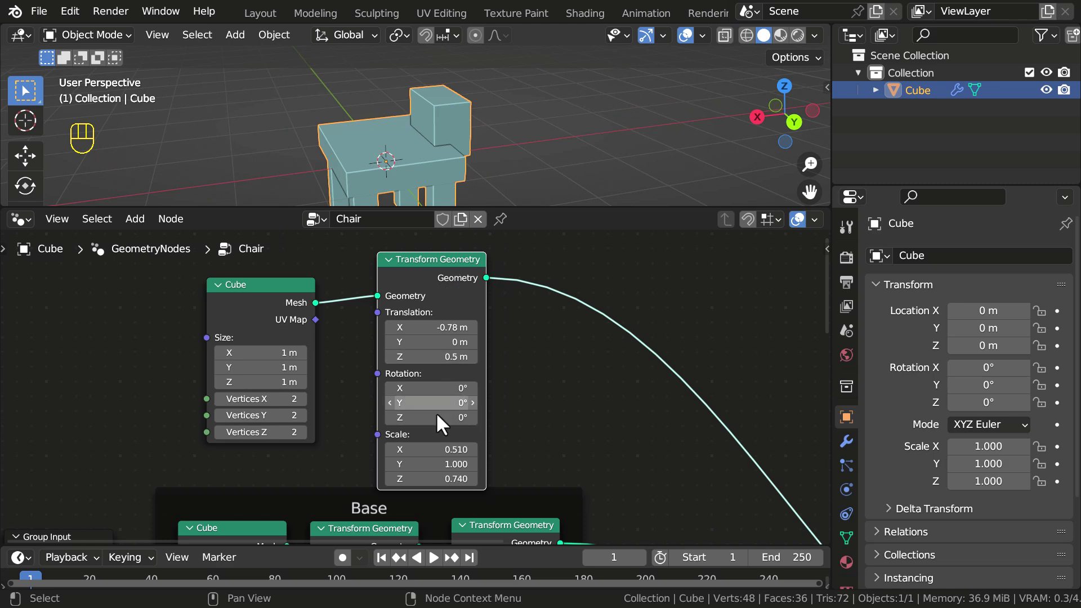
shift+drag(430, 465, 445, 465)
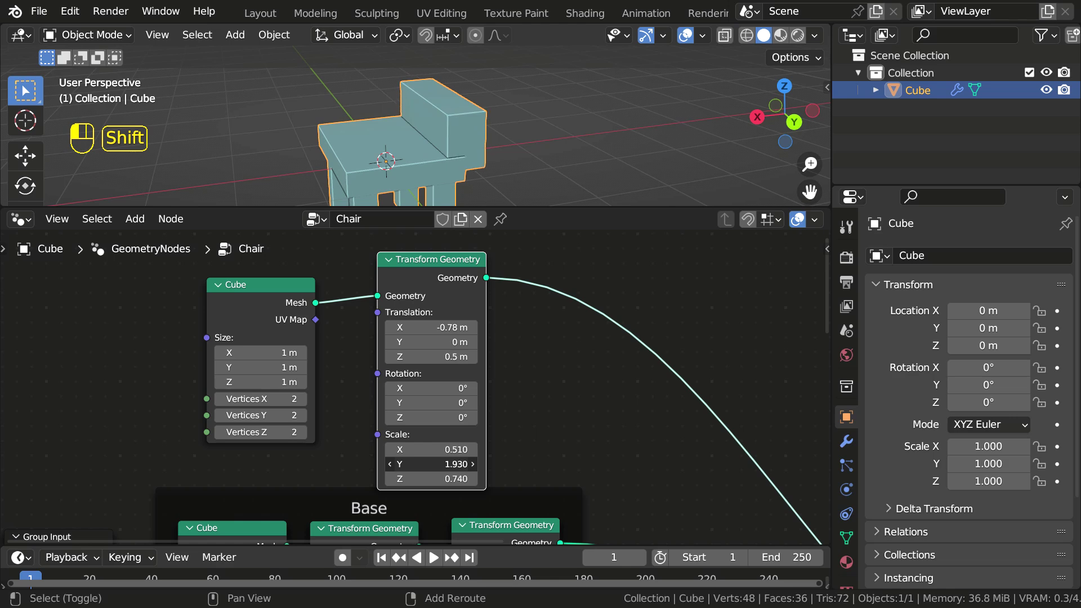
shift+drag(439, 462, 439, 463)
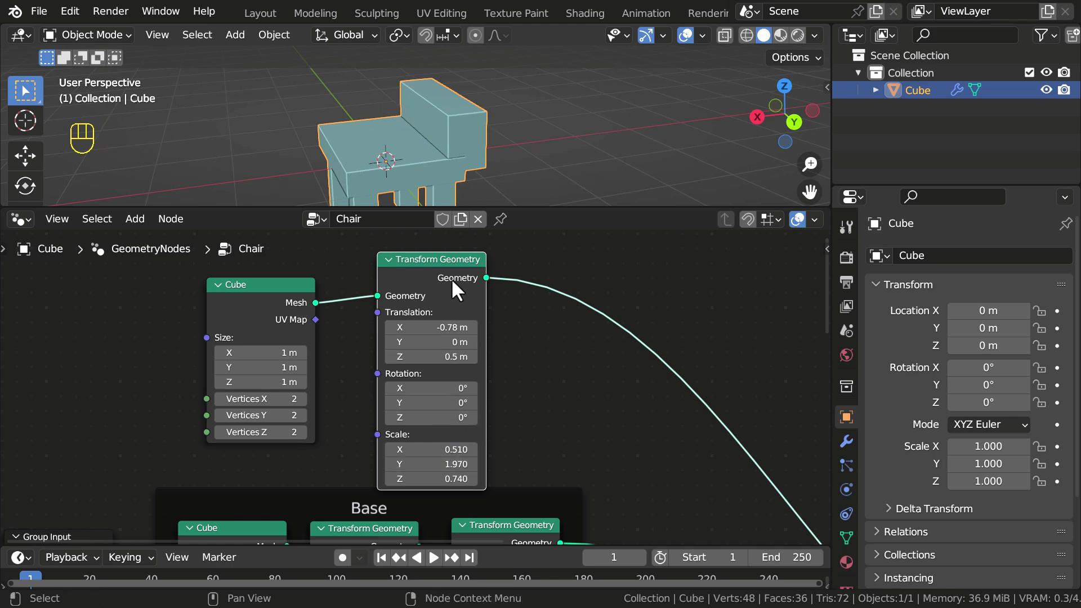
Set the upper cube's translation to X -0.49 m and Z 0.67 m.
middle_drag(468, 353, 467, 393)
mouse_move(452, 395)
shift+mouse_down()
mouse_move(469, 395)
mouse_move(457, 394)
shift+mouse_up()
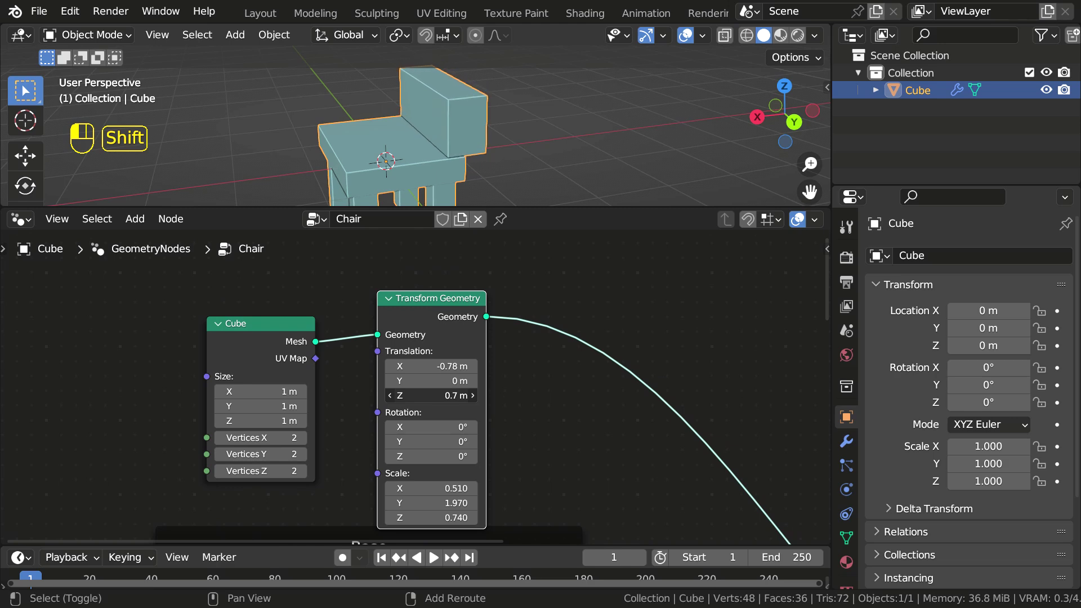
shift+drag(457, 395, 449, 366)
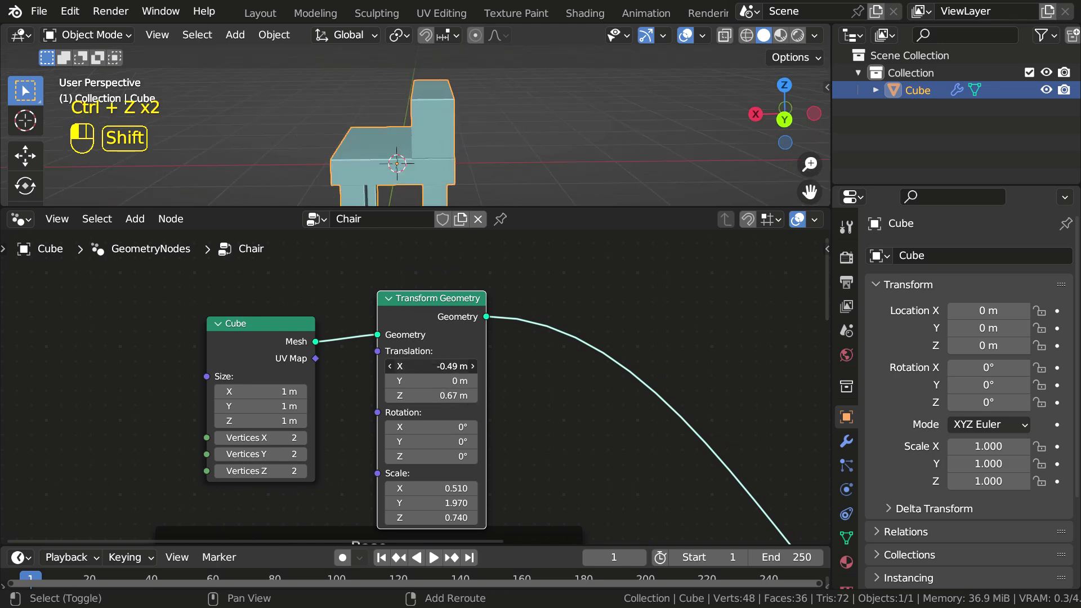
shift+drag(446, 516, 456, 503)
key(ctrl+z)
key(ctrl+z)
Thin the backrest to an X scale of 0.320 and widen it to a Y scale of 2.000.
middle_drag(455, 467, 454, 389)
scroll(453, 388, up, 10)
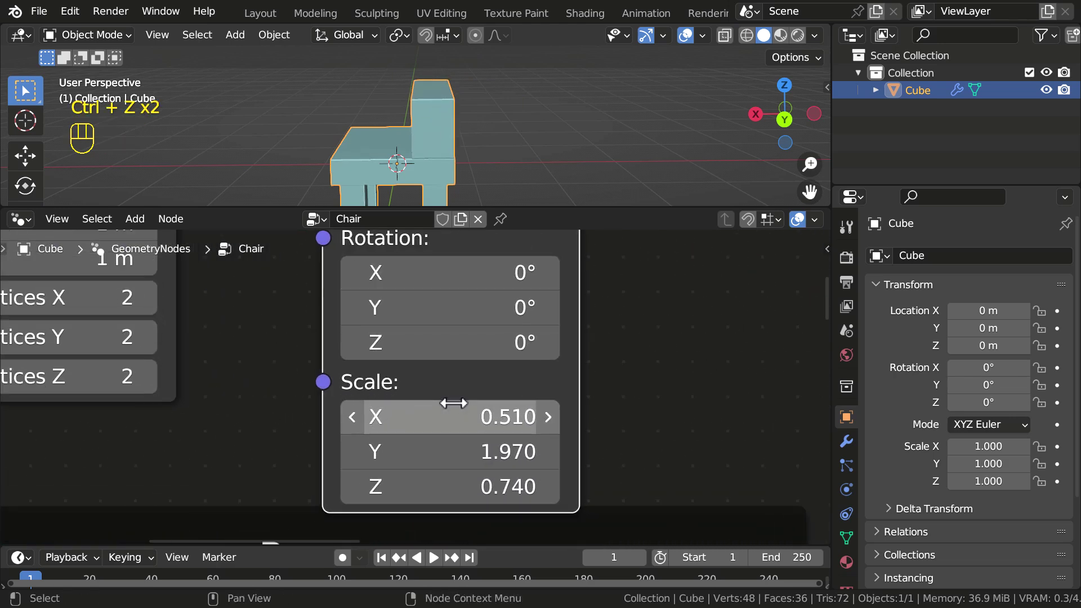
mouse_move(453, 403)
shift+mouse_down()
mouse_move(424, 403)
mouse_move(446, 403)
shift+mouse_up()
scroll(478, 470, down, 1)
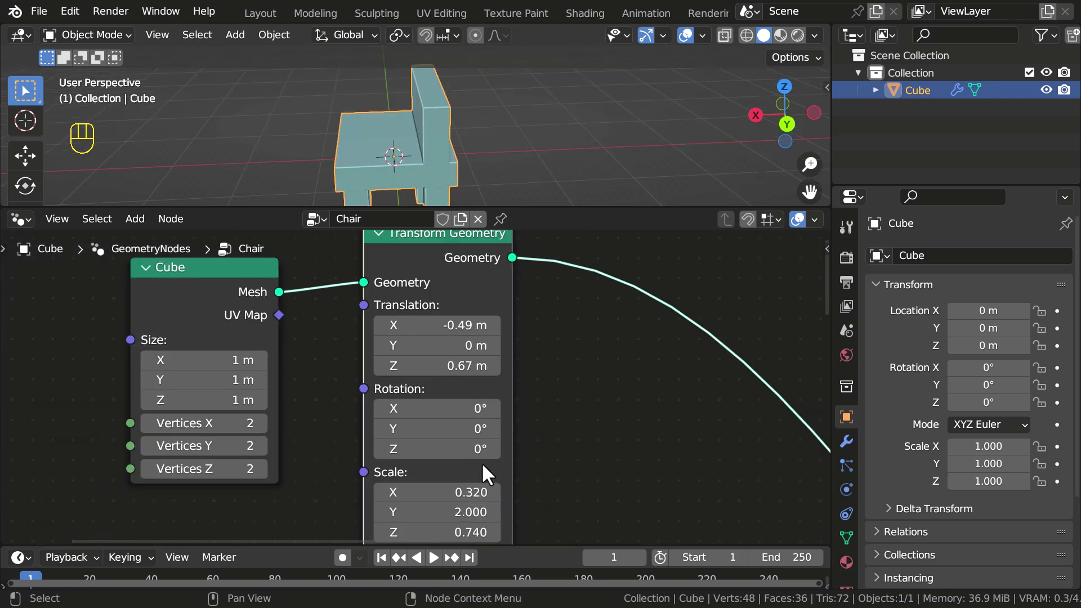
Set the backrest's X translation to -0.58 m to align it with the seat's rear edge.
scroll(437, 402, up, 3)
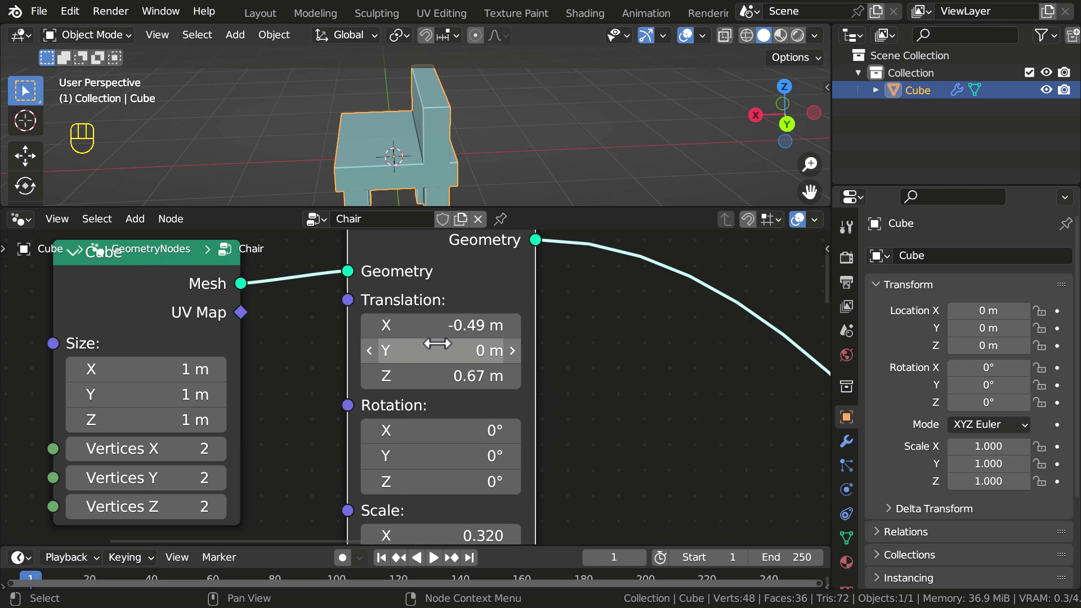
mouse_move(436, 325)
shift+mouse_down()
mouse_move(417, 325)
mouse_move(453, 325)
mouse_move(437, 322)
shift+mouse_up()
middle_drag(386, 168, 440, 147)
scroll(402, 139, up, 2)
shift+drag(434, 352, 361, 329)
key(ctrl+z)
Heighten the backrest to a Z scale of 2.100 and set its Z translation to 1.09 m.
middle_drag(470, 125, 450, 88)
middle_drag(459, 482, 440, 292)
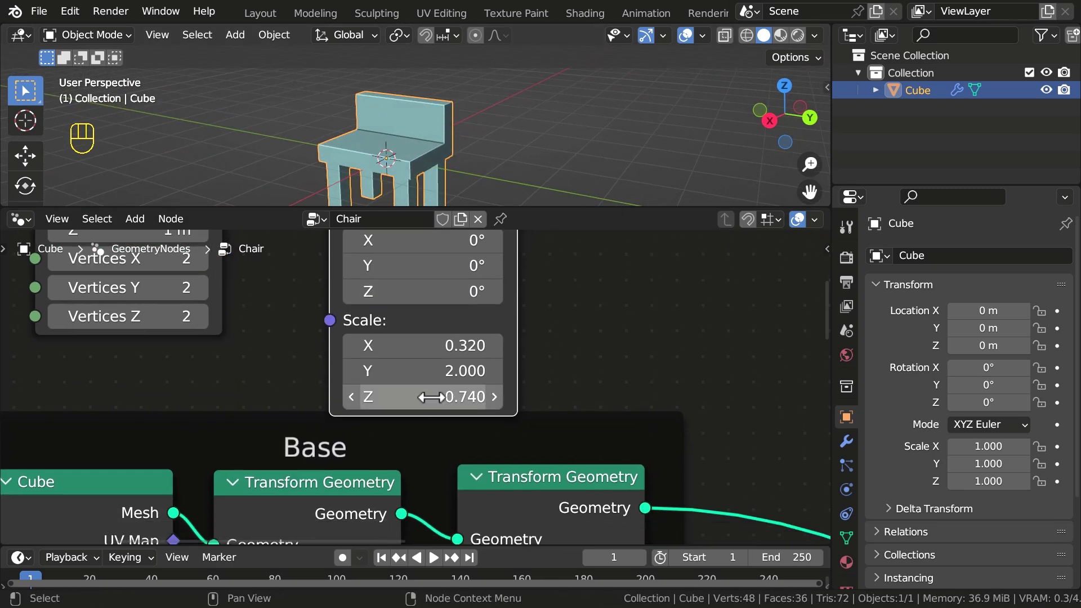
shift+drag(431, 397, 523, 397)
middle_drag(454, 235, 452, 291)
middle_drag(468, 157, 386, 163)
middle_drag(455, 309, 452, 444)
mouse_move(436, 326)
middle_down()
mouse_move(434, 386)
mouse_move(424, 343)
middle_up()
shift+drag(424, 388, 425, 388)
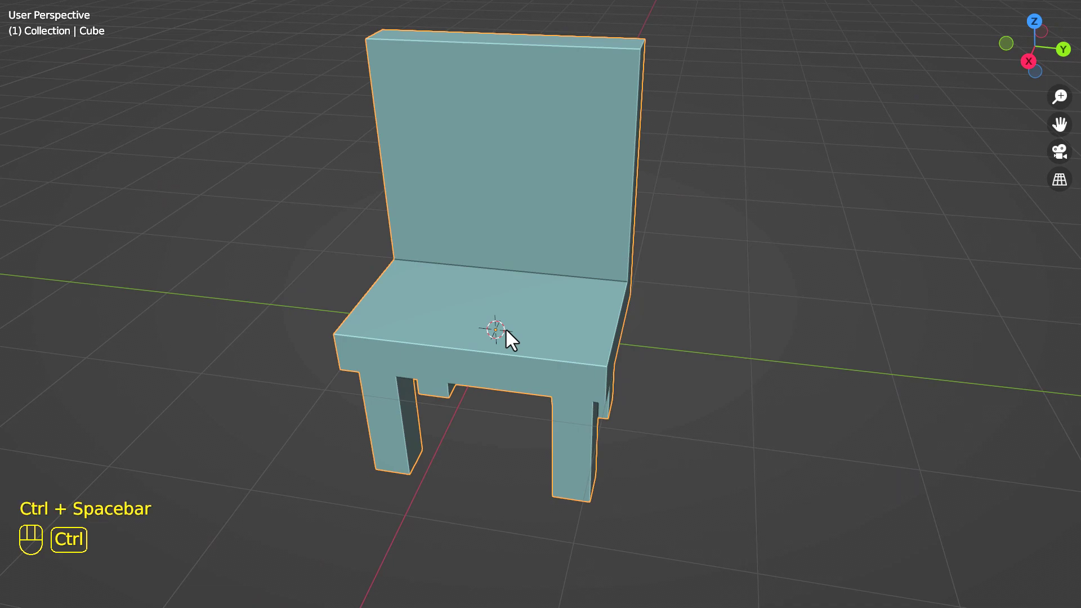
Examine the complete chair and the overall layout of its node tree.
key(ctrl+alt+space)
scroll(499, 330, down, 6)
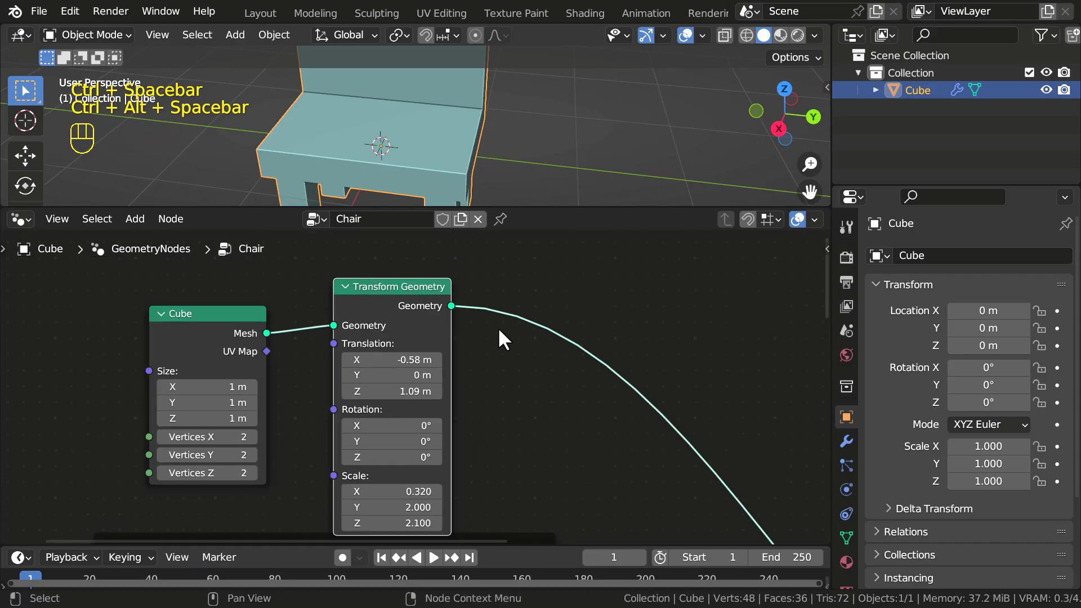
scroll(499, 331, down, 3)
scroll(431, 331, up, 4)
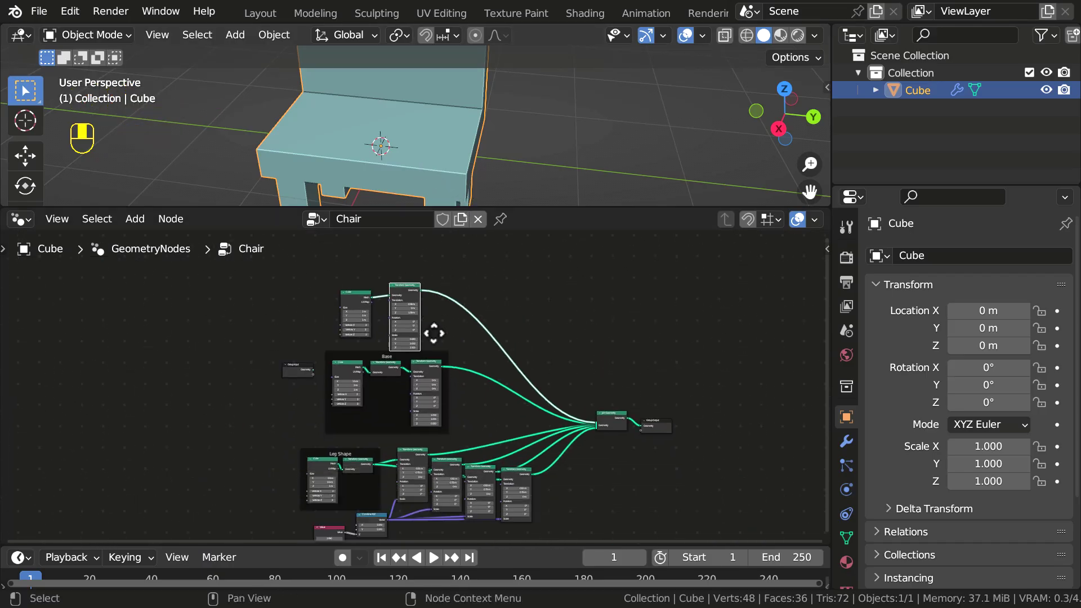
scroll(439, 343, up, 4)
middle_drag(449, 388, 424, 379)
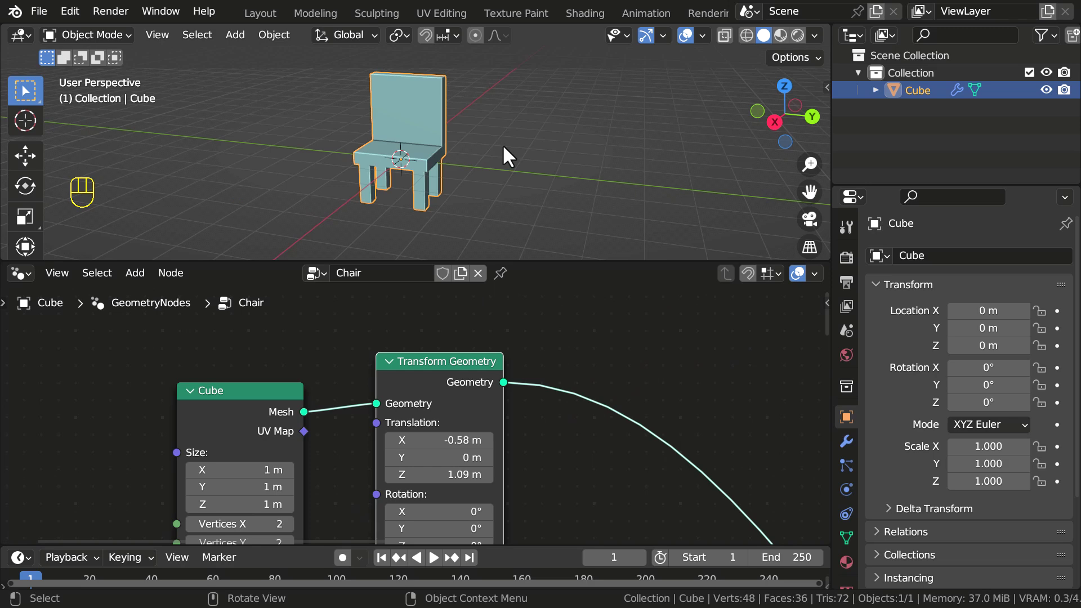
middle_drag(509, 174, 425, 176)
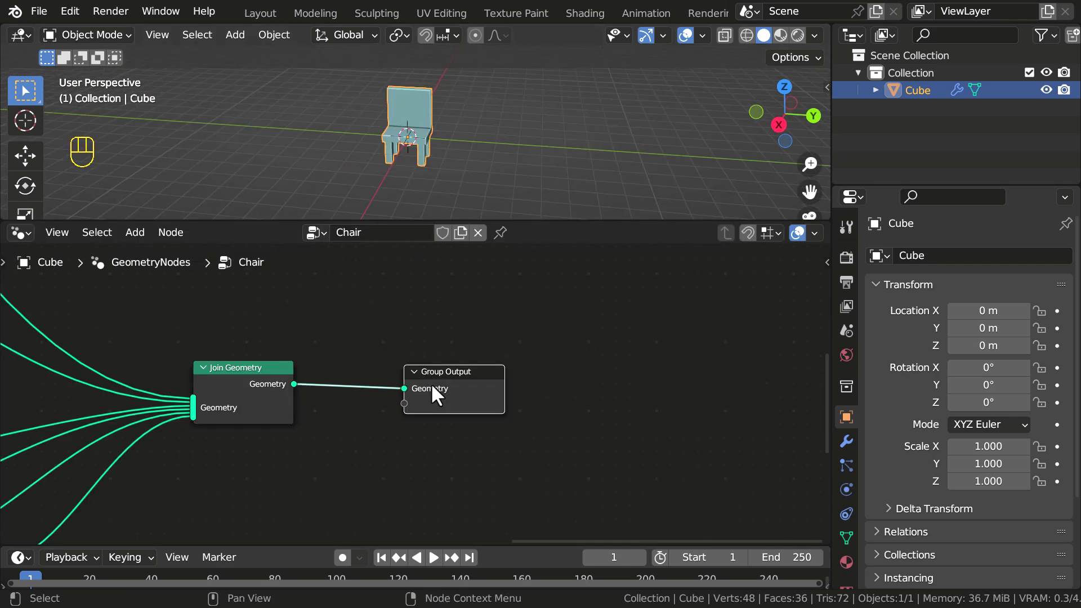
Insert a Transform Geometry node between Join Geometry and Group Output.
mouse_move(431, 383)
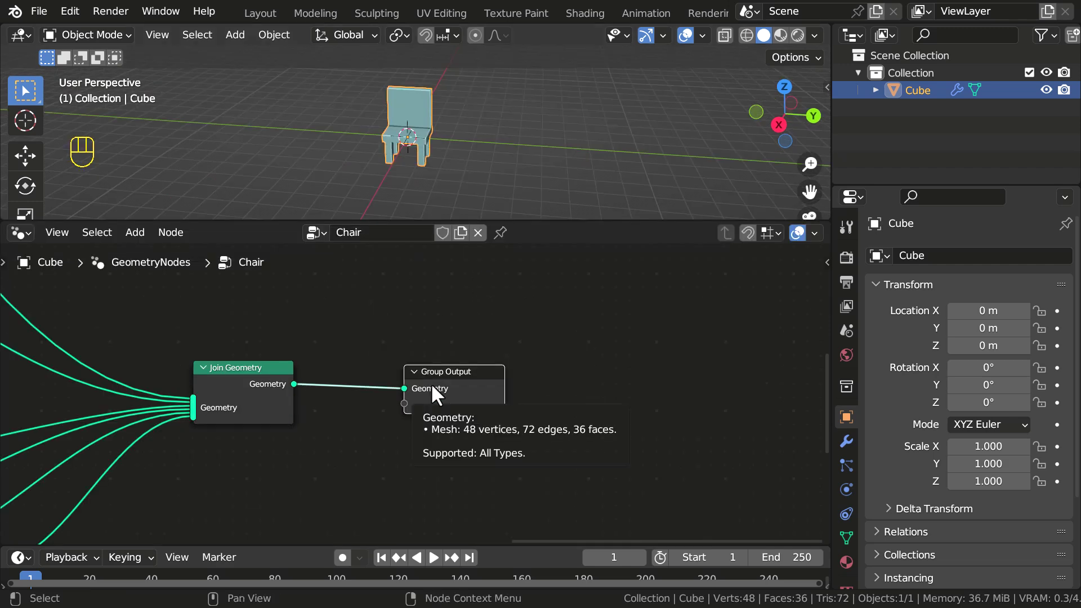
scroll(431, 383, up, 4)
middle_drag(355, 340, 487, 355)
key(shift+a)
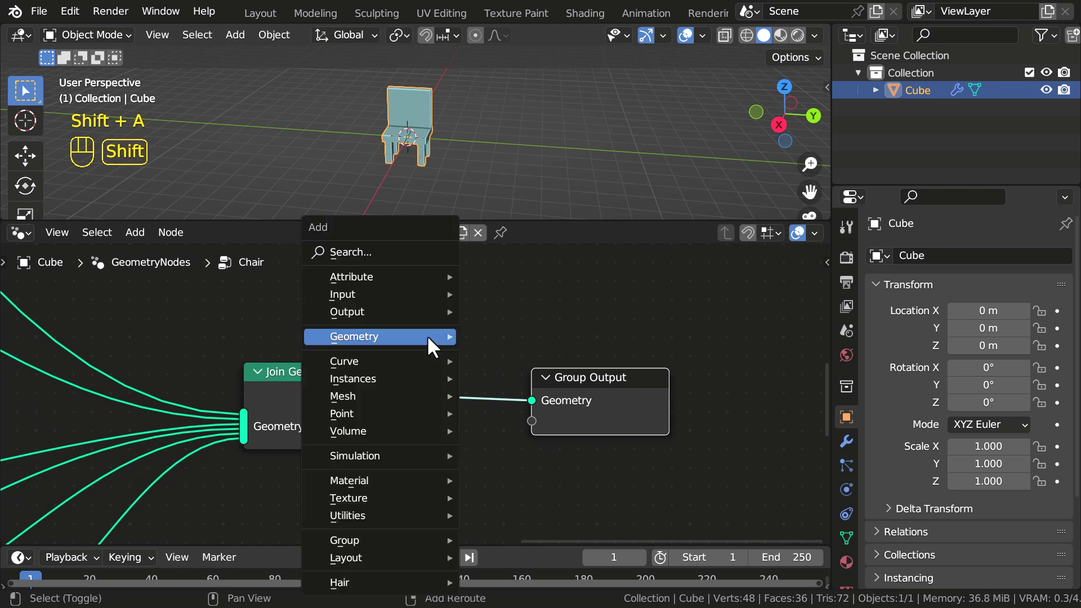
mouse_move(427, 336)
mouse_move(551, 389)
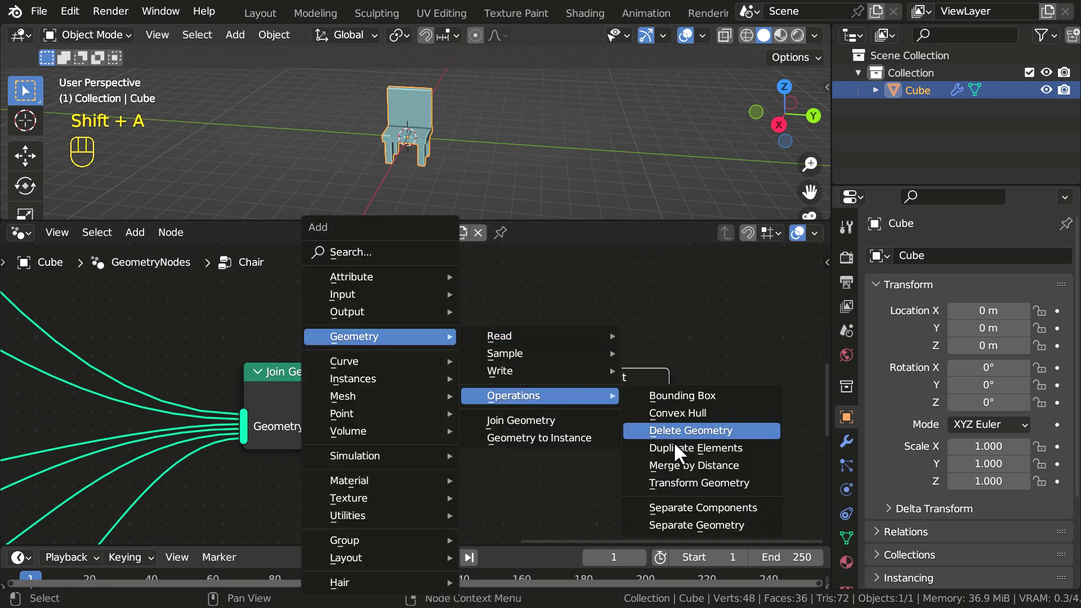
click(675, 482)
click(509, 364)
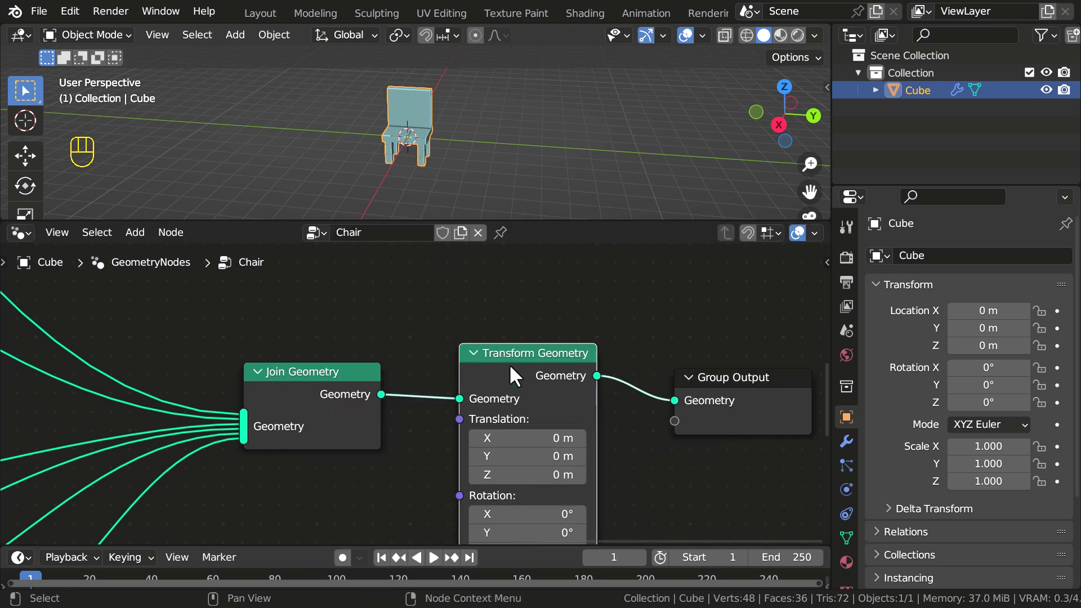
Raise the joined chair by setting the final transform's Z translation to 1.09 m, aligning the feet with the ground in back view.
middle_drag(541, 449, 506, 338)
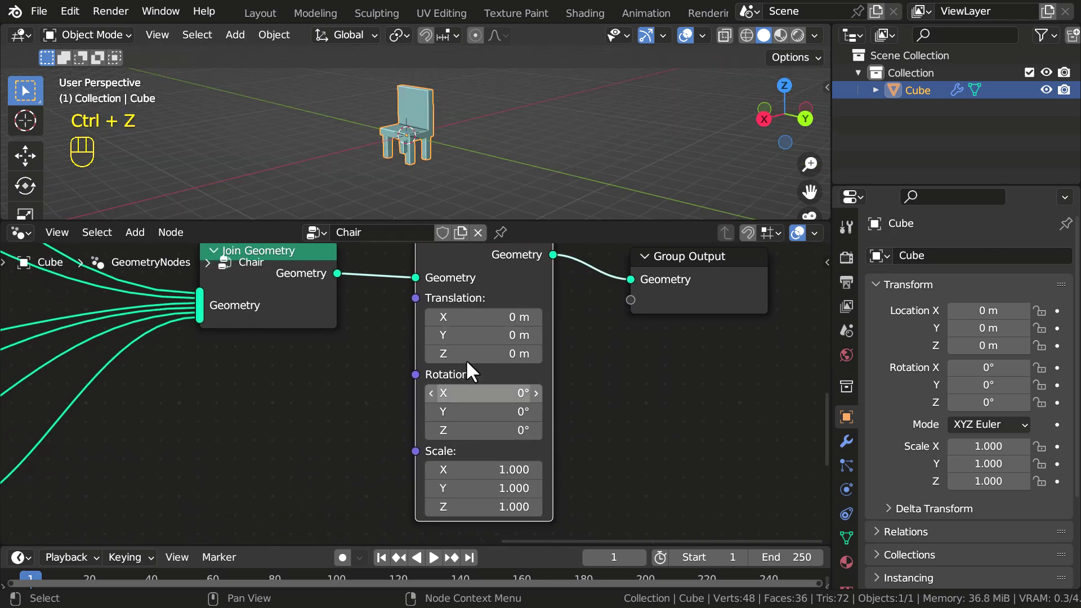
middle_drag(465, 359, 454, 377)
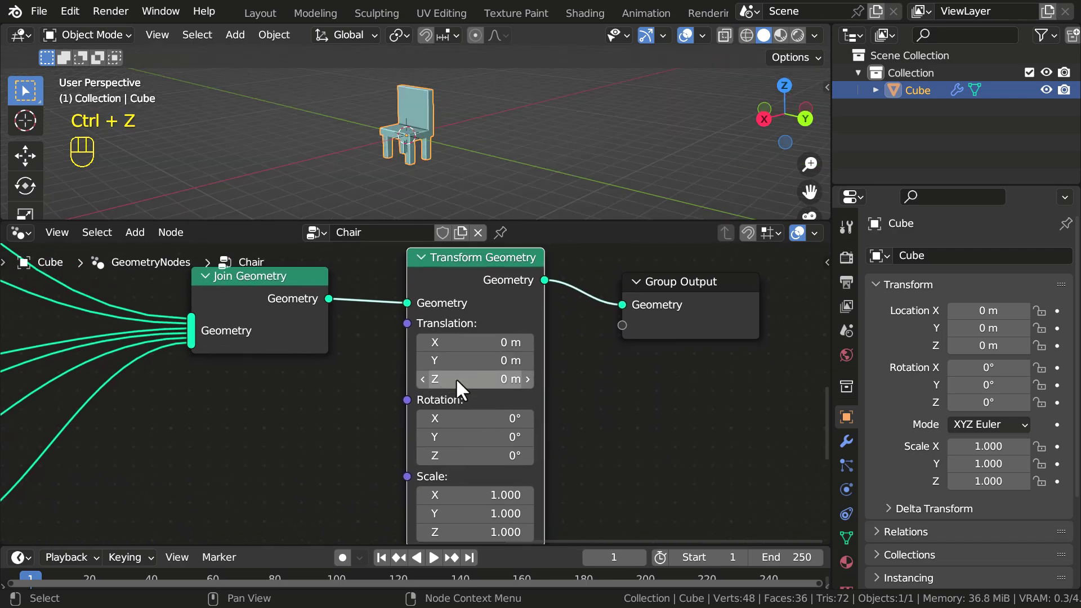
shift+drag(454, 377, 510, 378)
alt+middle_drag(465, 165, 455, 143)
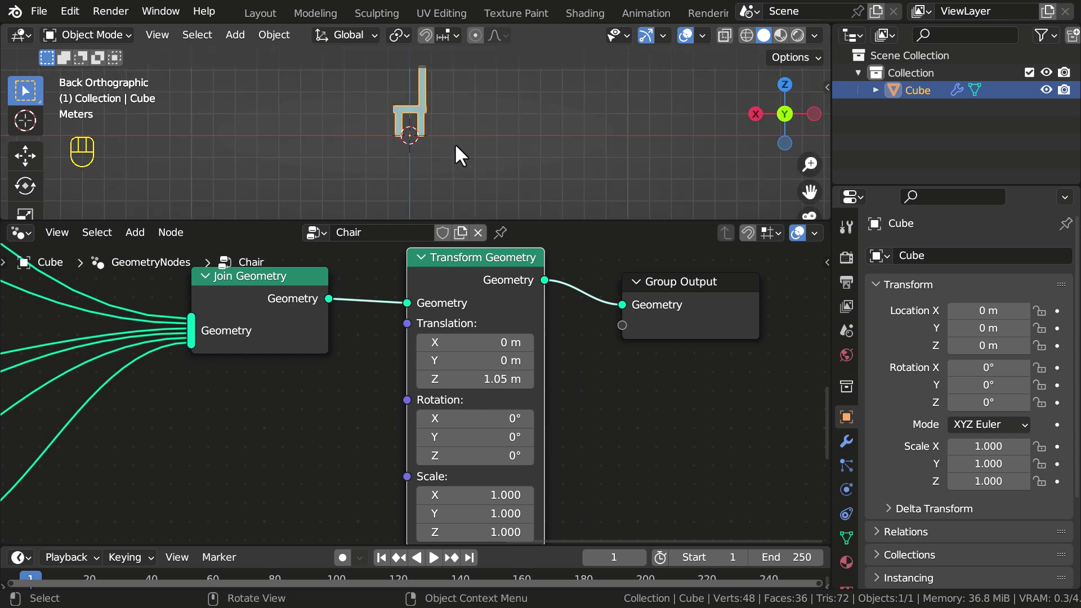
scroll(455, 143, up, 8)
shift+drag(496, 378, 498, 379)
scroll(403, 102, down, 6)
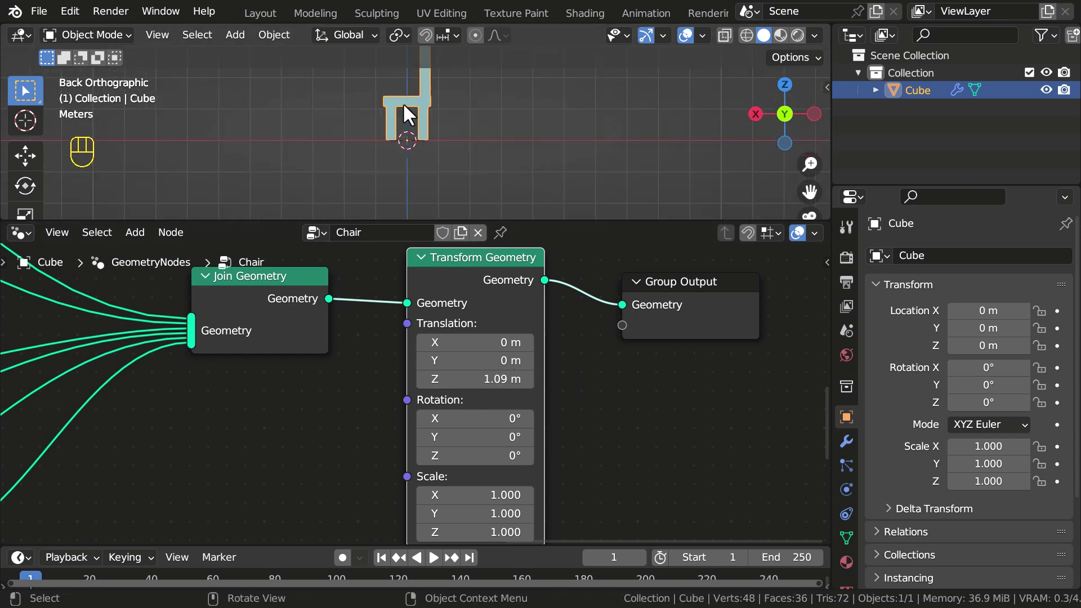
Try scaling the whole chair object about its origin at floor level.
scroll(403, 104, up, 2)
shift+middle_drag(404, 92, 468, 160)
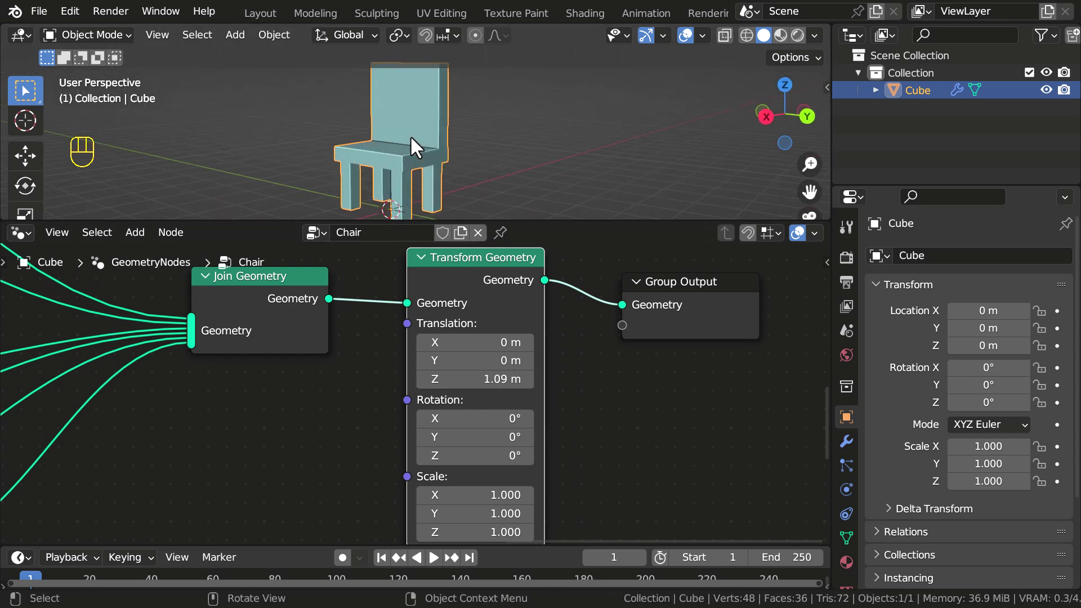
scroll(409, 135, down, 5)
middle_drag(410, 135, 506, 141)
key(s)
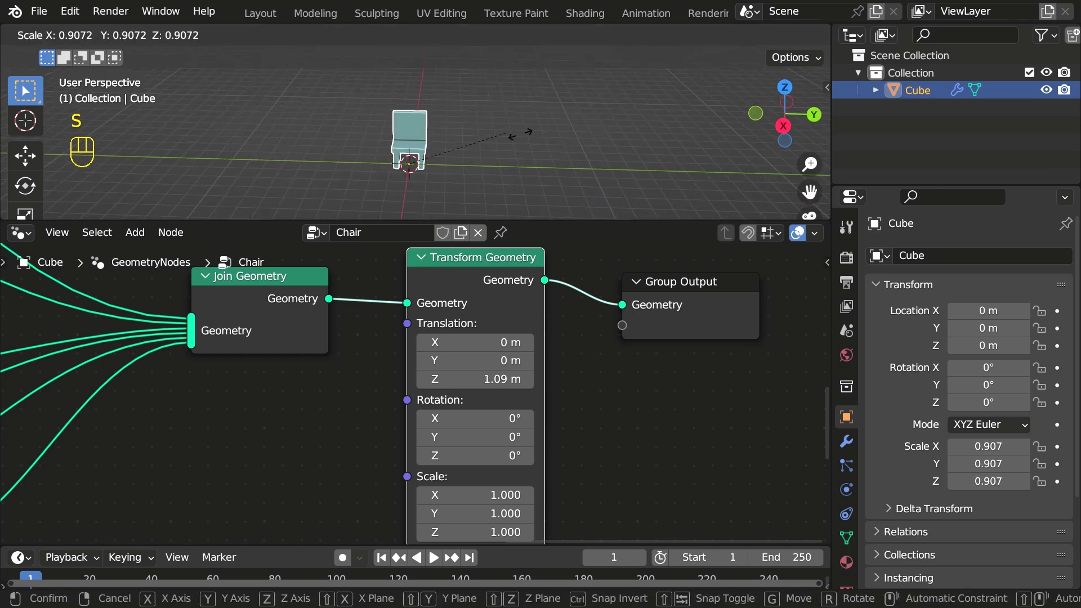
right_click(589, 144)
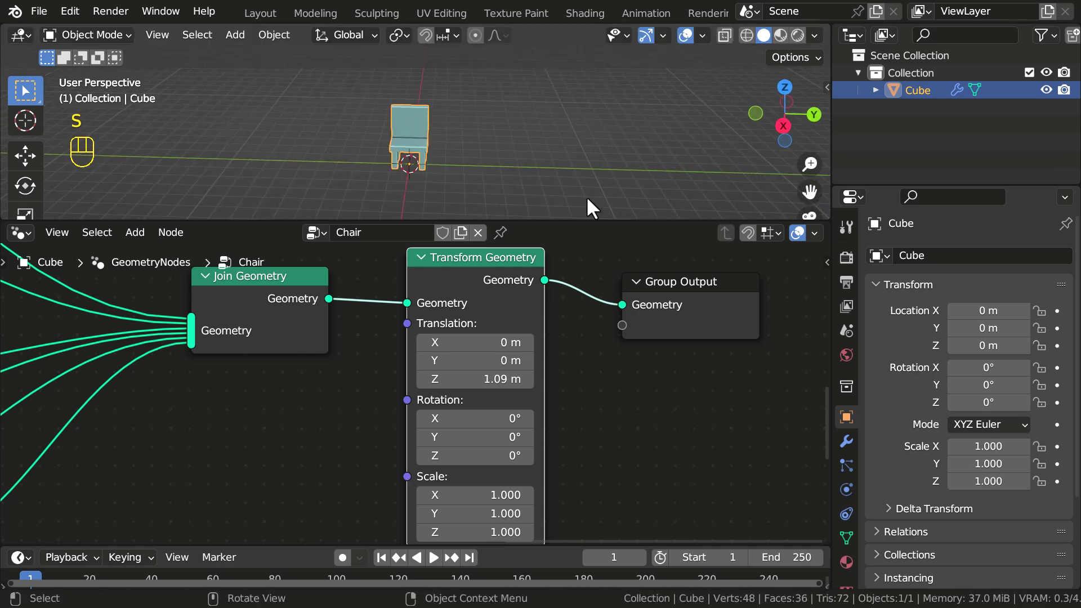
Try shrinking the whole chair object uniformly to about 0.7 of its size and cancel the scaling.
middle_drag(587, 200, 535, 164)
key(s)
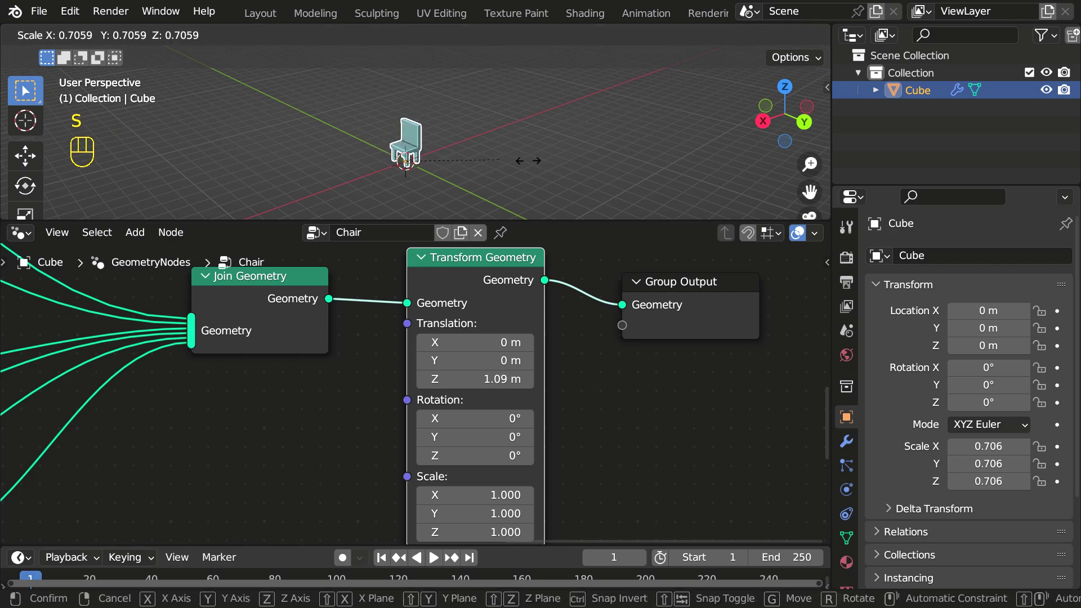
right_click(482, 130)
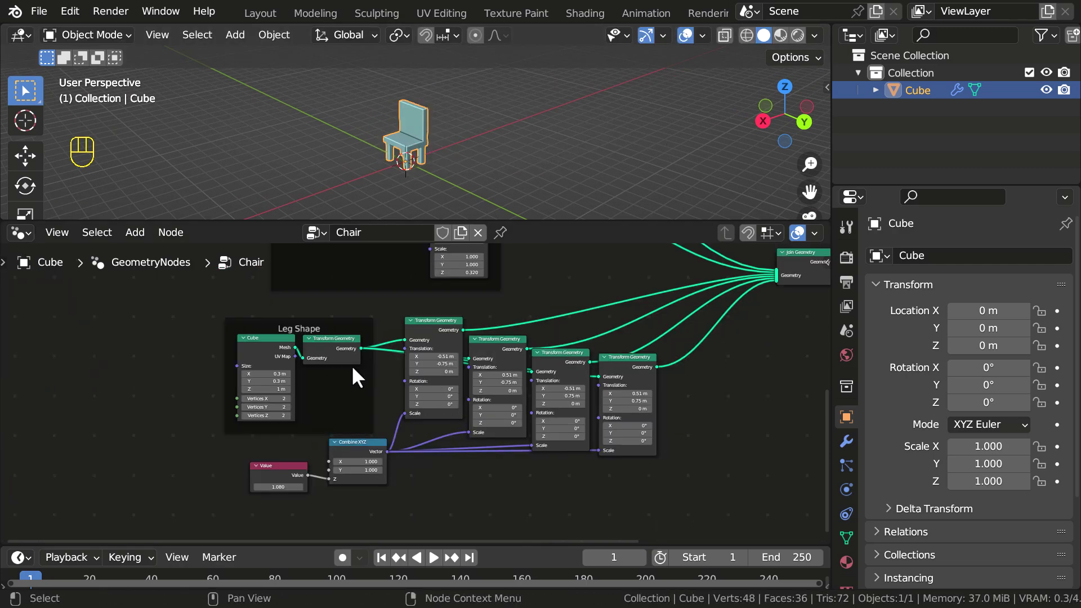
Make the legs thinner by setting the Leg Shape cube's X and Y size to 0.22 m.
scroll(338, 366, up, 2)
middle_drag(197, 376, 145, 363)
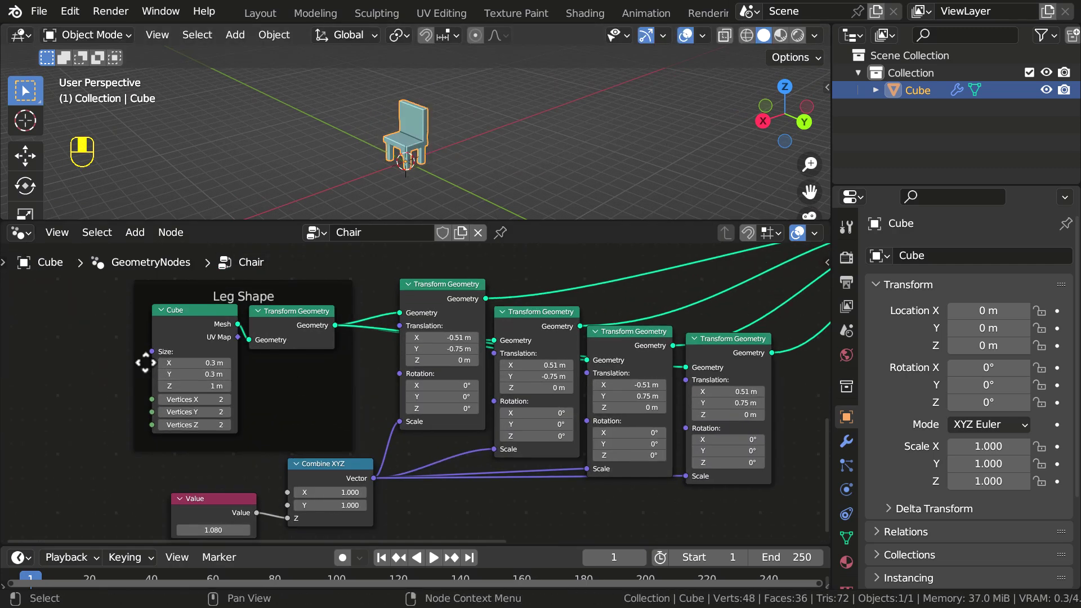
scroll(312, 366, up, 6)
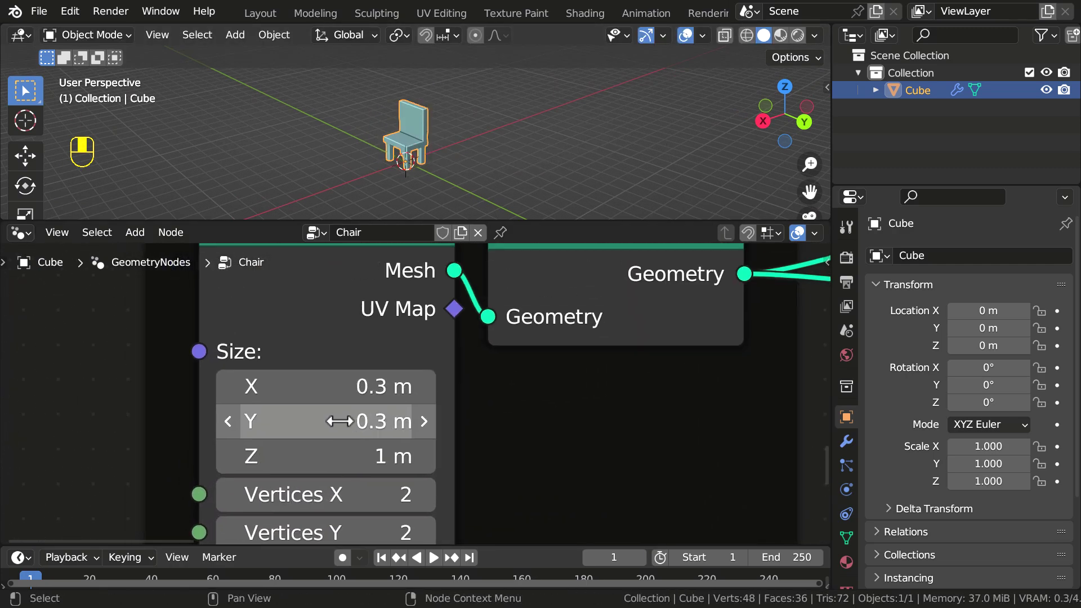
shift+drag(338, 420, 326, 388)
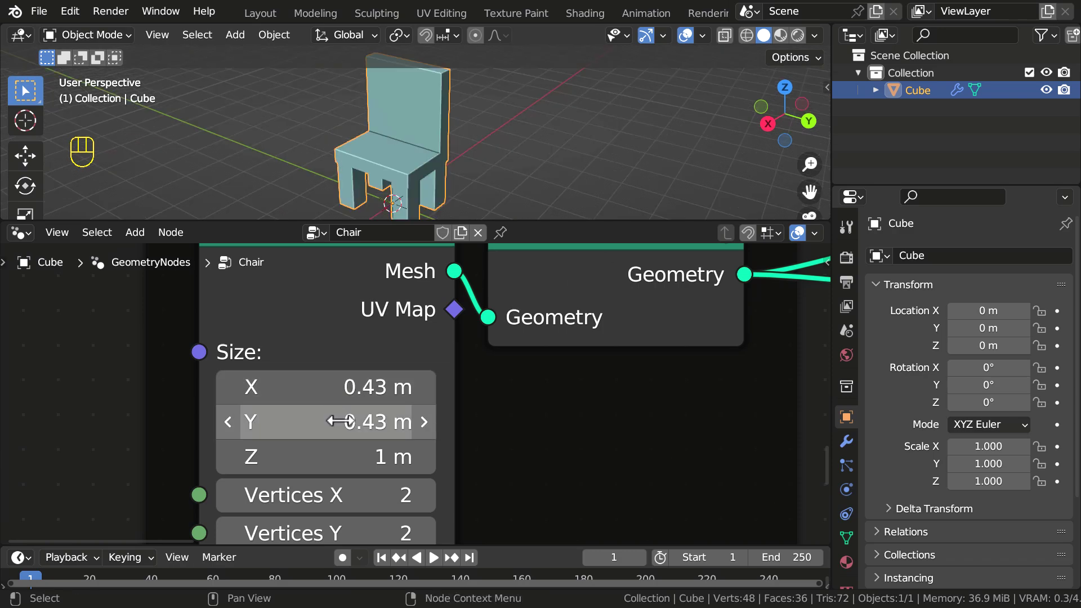
key(ctrl+z)
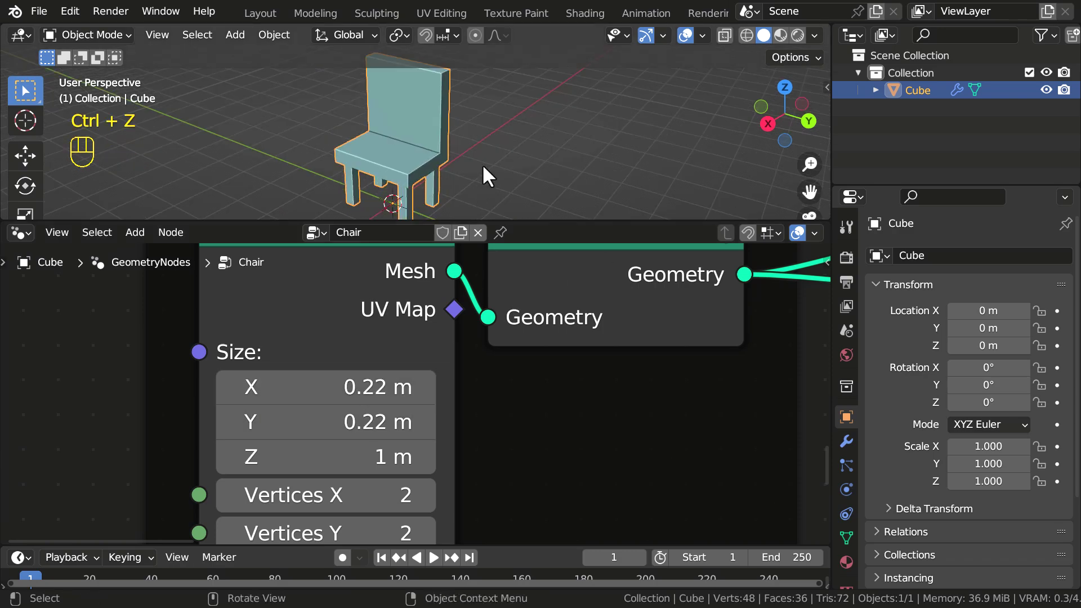
middle_drag(447, 163, 384, 113)
Lengthen all four legs by setting the Value node that feeds the Combine XYZ Z input to 1.200.
scroll(415, 478, down, 1)
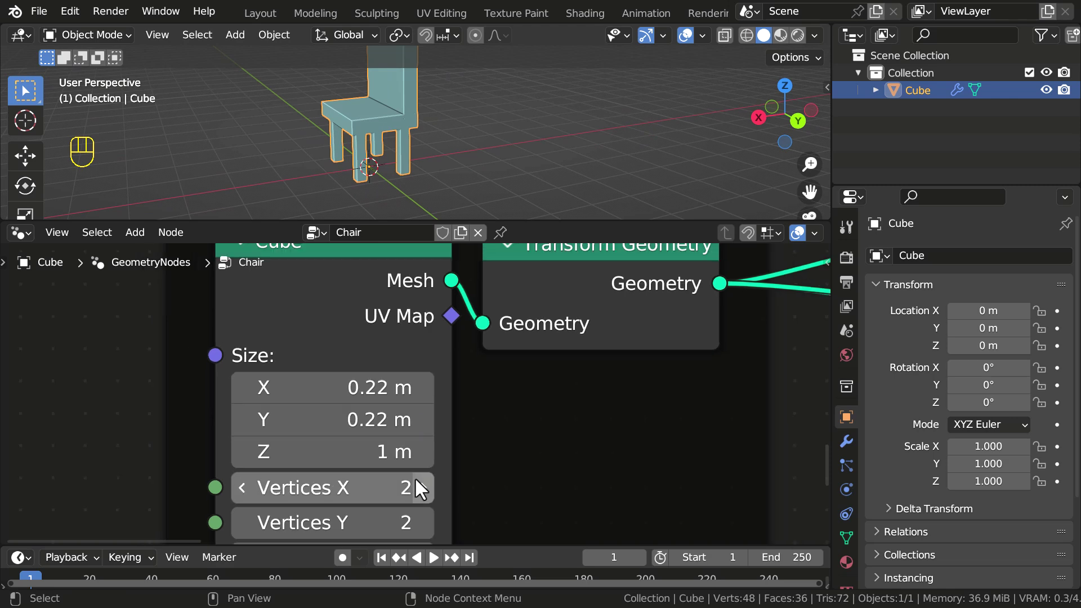
middle_drag(414, 477, 380, 297)
scroll(416, 390, down, 4)
scroll(462, 392, down, 5)
middle_drag(465, 428, 455, 403)
scroll(393, 397, up, 2)
scroll(393, 397, down, 1)
mouse_move(360, 482)
shift+mouse_down()
mouse_move(396, 482)
mouse_move(354, 482)
shift+mouse_up()
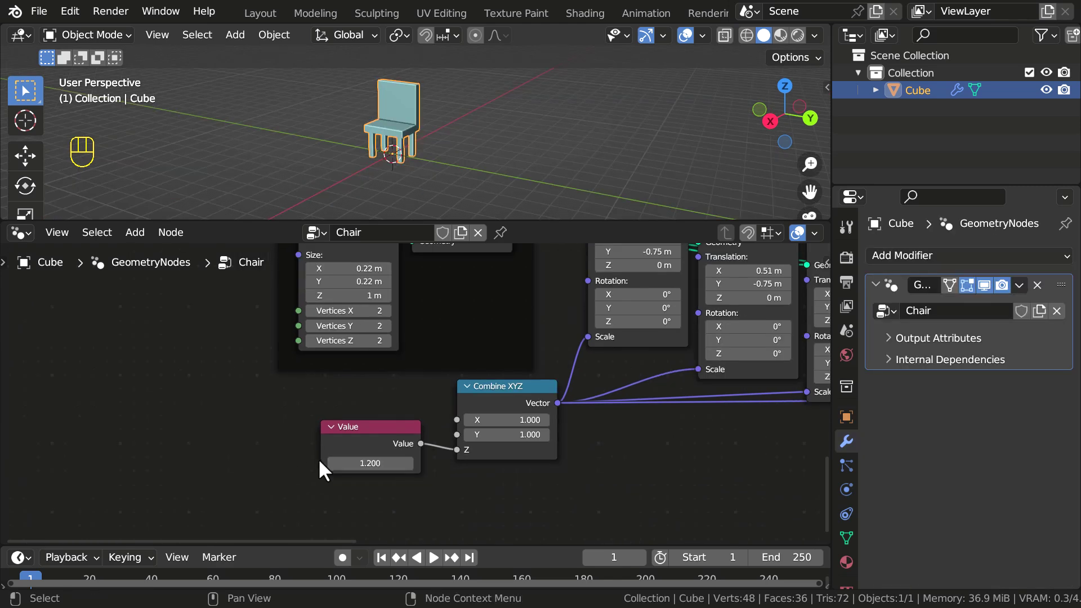